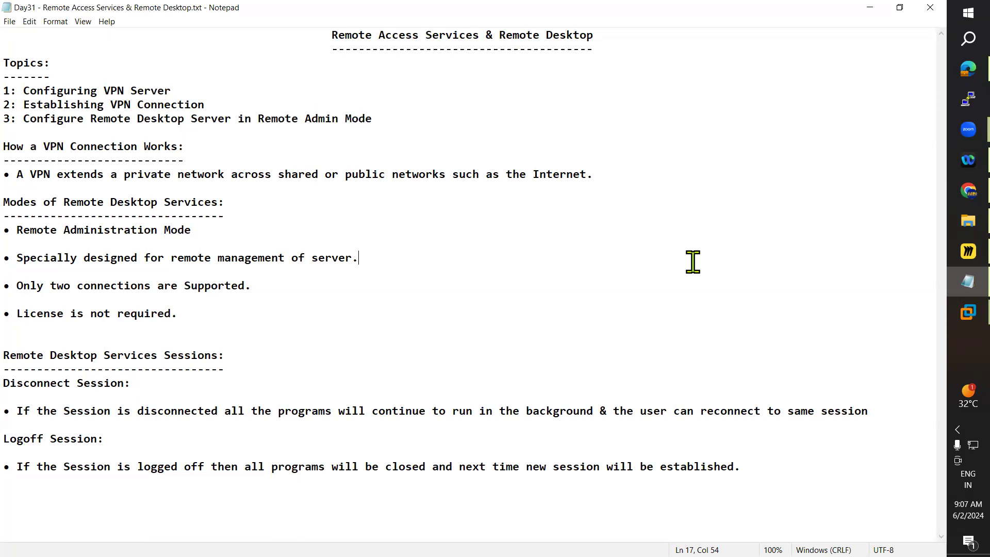
Step: Highlight the 'How a VPN Connection Works' heading and its bullet text in the notes file
{"action": "left_click_drag", "start_coordinate": [5, 147], "coordinate": [175, 147]}
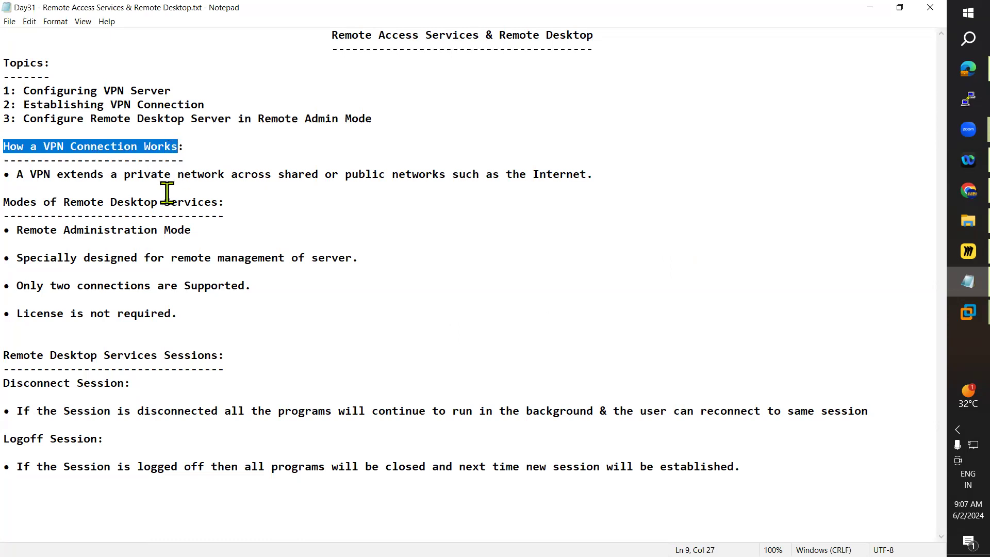
{"action": "left_click_drag", "start_coordinate": [17, 175], "coordinate": [586, 175]}
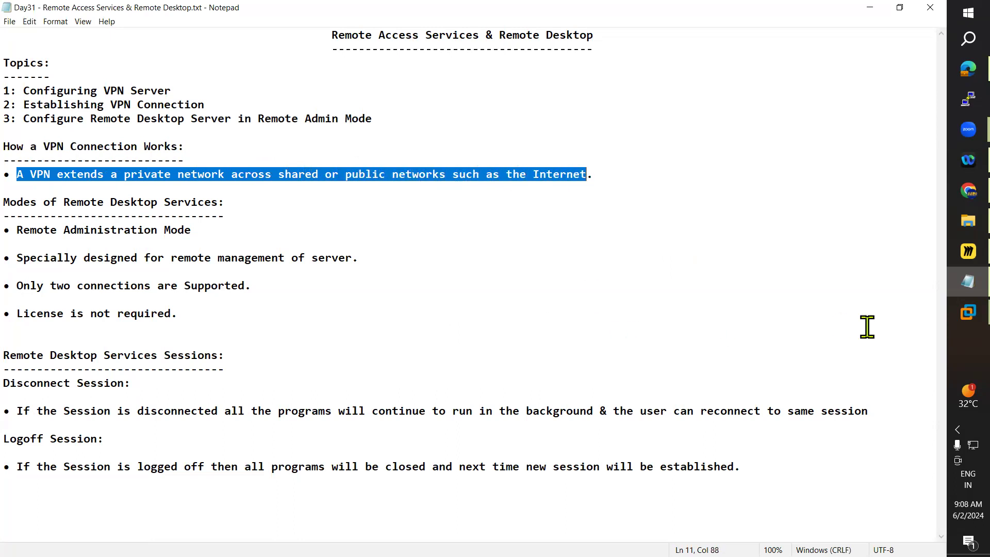
Step: Switch to Miro and delete all unlocked content from the board
{"action": "left_click", "coordinate": [951, 254]}
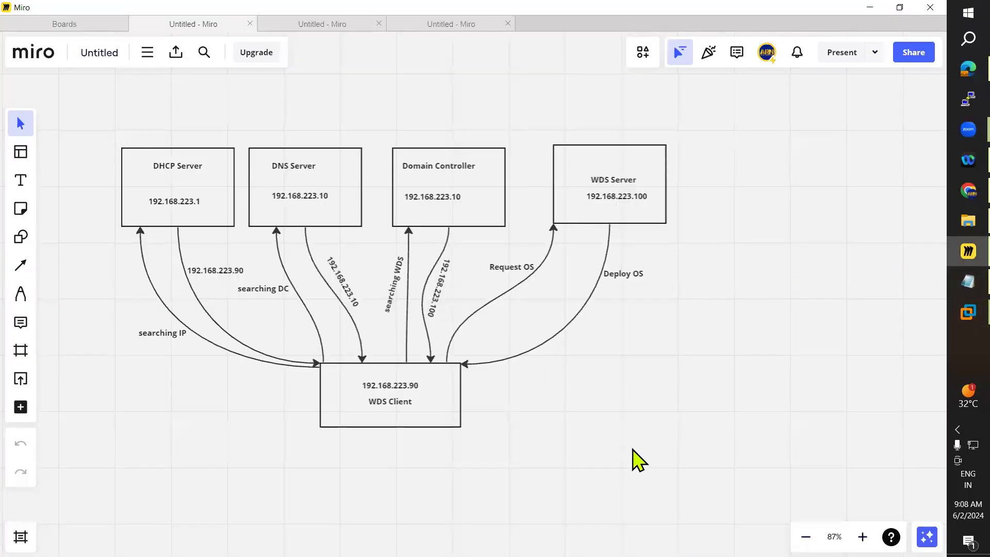
{"action": "key", "text": "ctrl+a"}
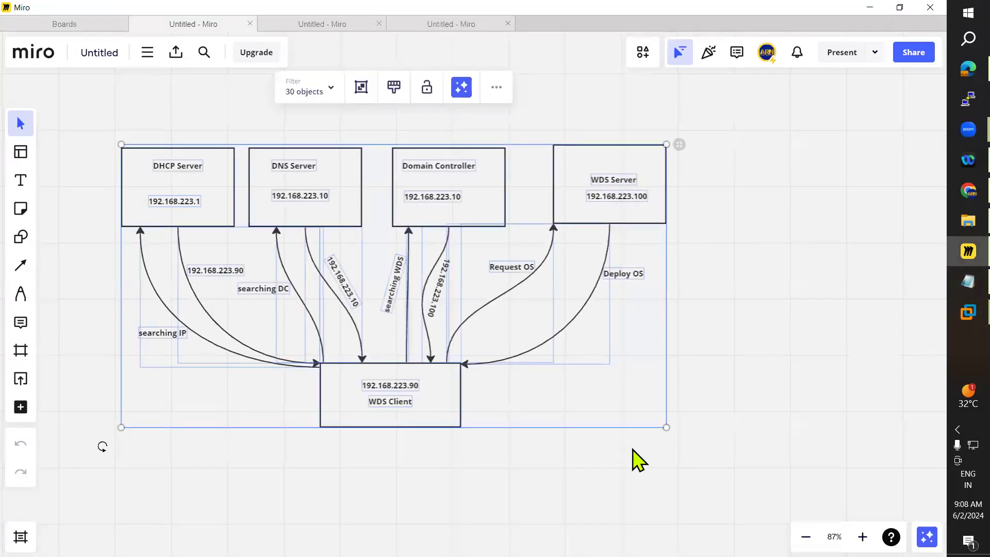
{"action": "key", "text": "Delete"}
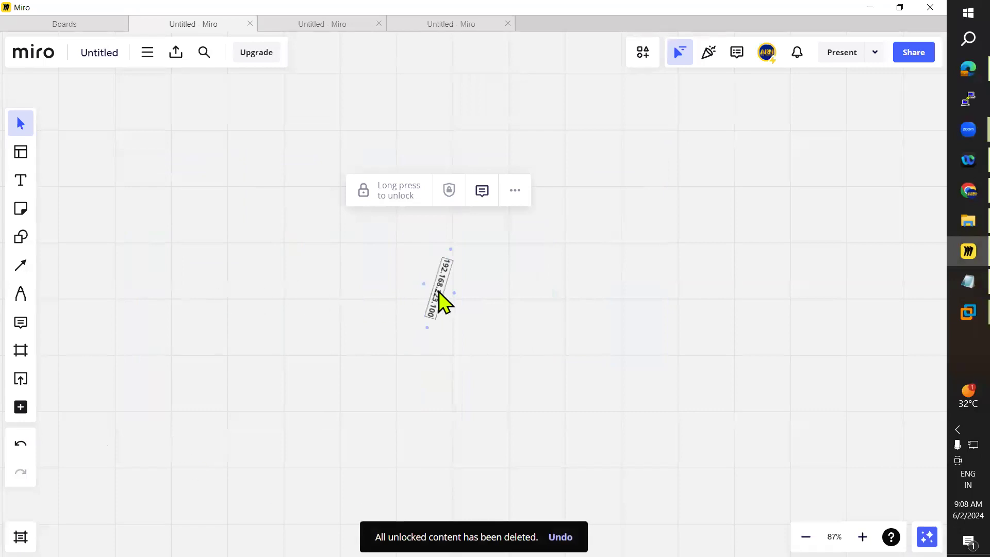
{"action": "left_click", "coordinate": [508, 383]}
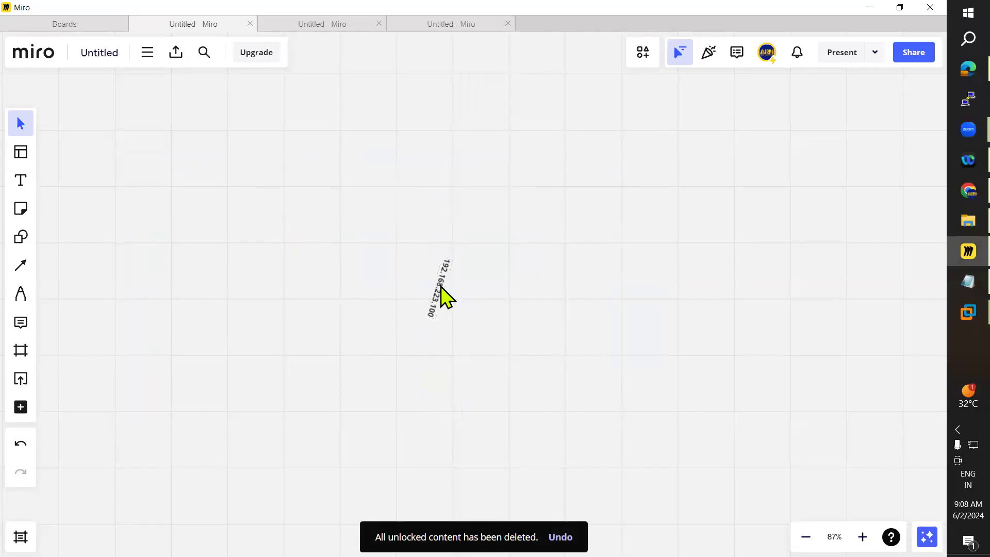
Step: Unlock the remaining rotated IP address label and delete it
{"action": "left_click", "coordinate": [444, 297]}
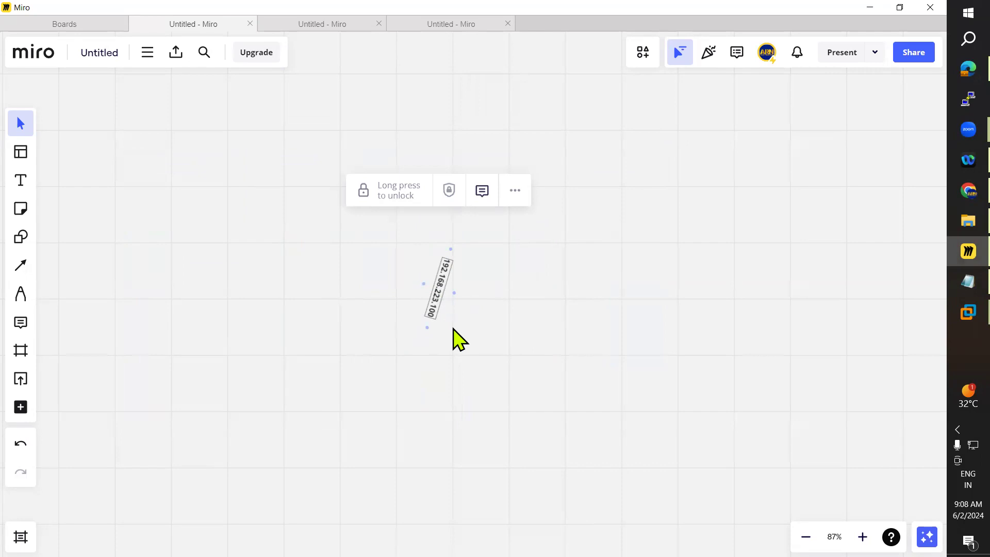
{"action": "right_click", "coordinate": [439, 298]}
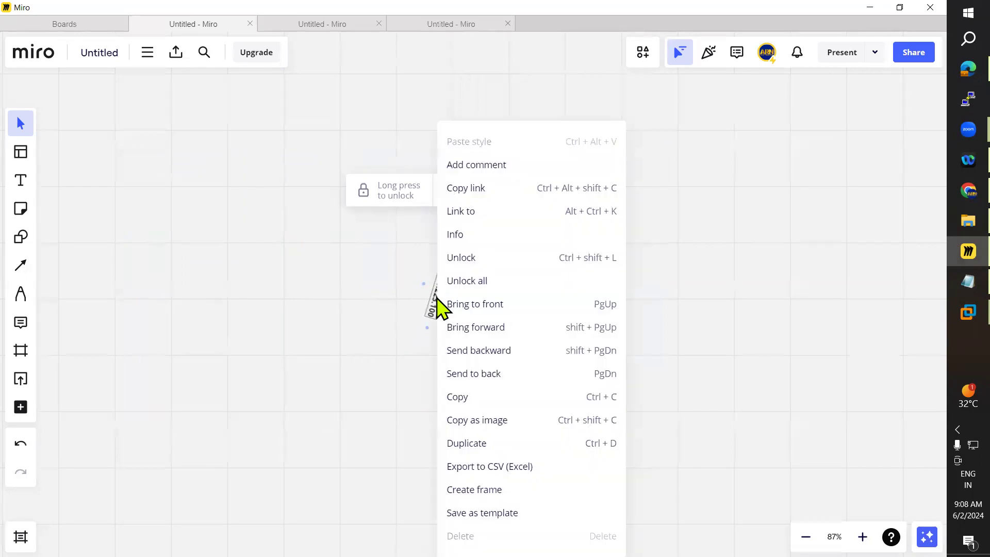
{"action": "left_click", "coordinate": [463, 263]}
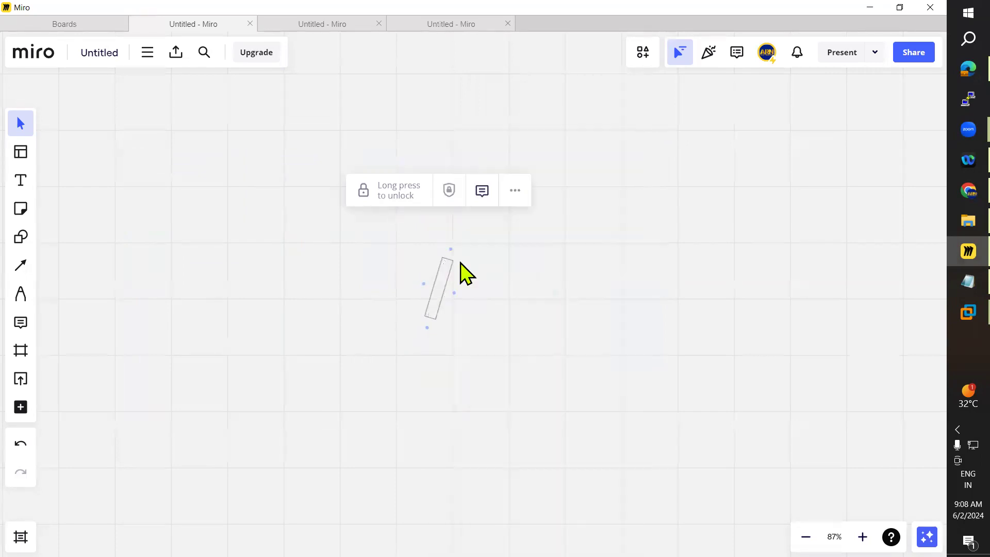
{"action": "key", "text": "Delete"}
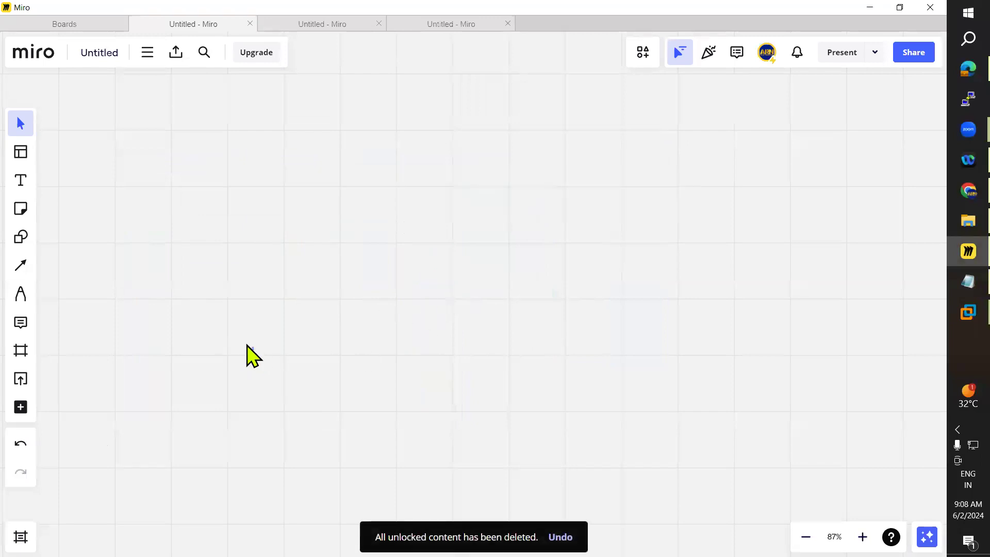
Step: Draw a rectangle on the left side of the empty board
{"action": "key", "text": "s"}
{"action": "left_click", "coordinate": [62, 248]}
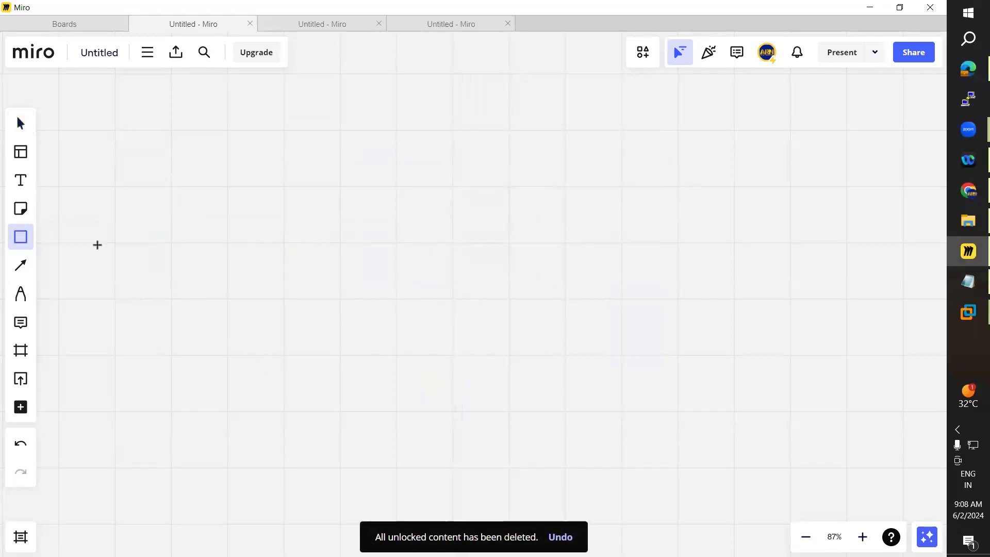
{"action": "left_click_drag", "start_coordinate": [69, 210], "coordinate": [229, 313]}
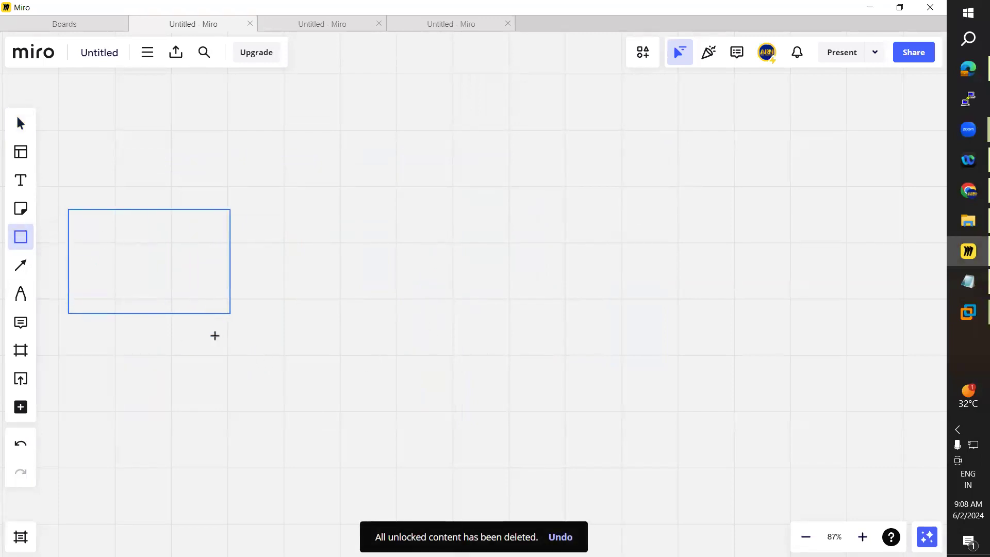
{"action": "left_click_drag", "start_coordinate": [153, 246], "coordinate": [152, 260]}
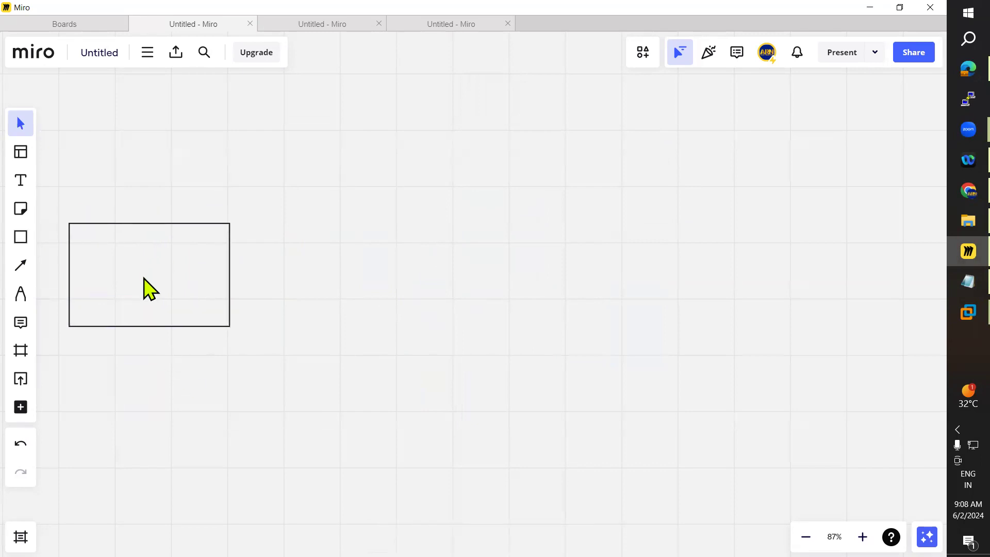
Step: Resize the left rectangle smaller and reposition it
{"action": "left_click", "coordinate": [129, 284]}
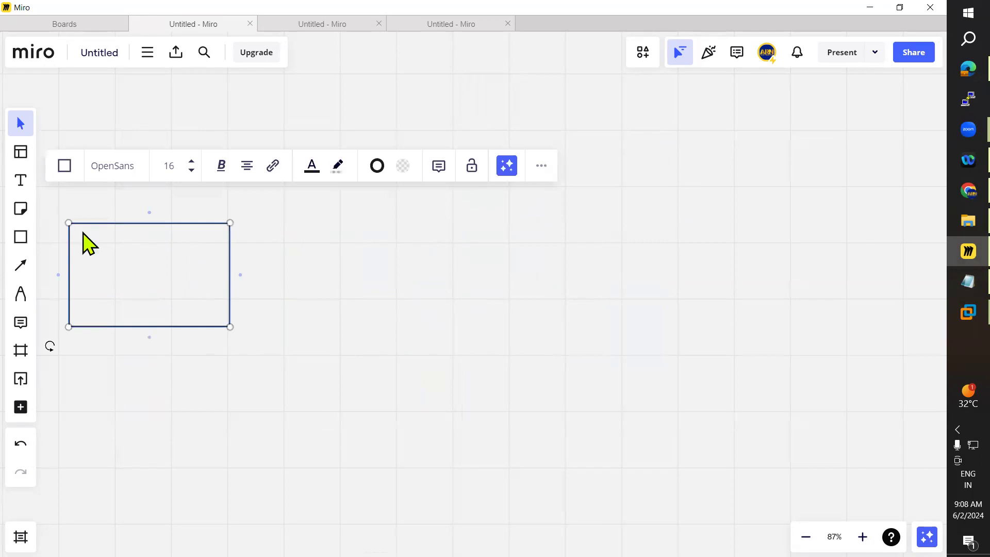
{"action": "left_click_drag", "start_coordinate": [69, 223], "coordinate": [101, 245]}
{"action": "left_click_drag", "start_coordinate": [187, 285], "coordinate": [149, 249]}
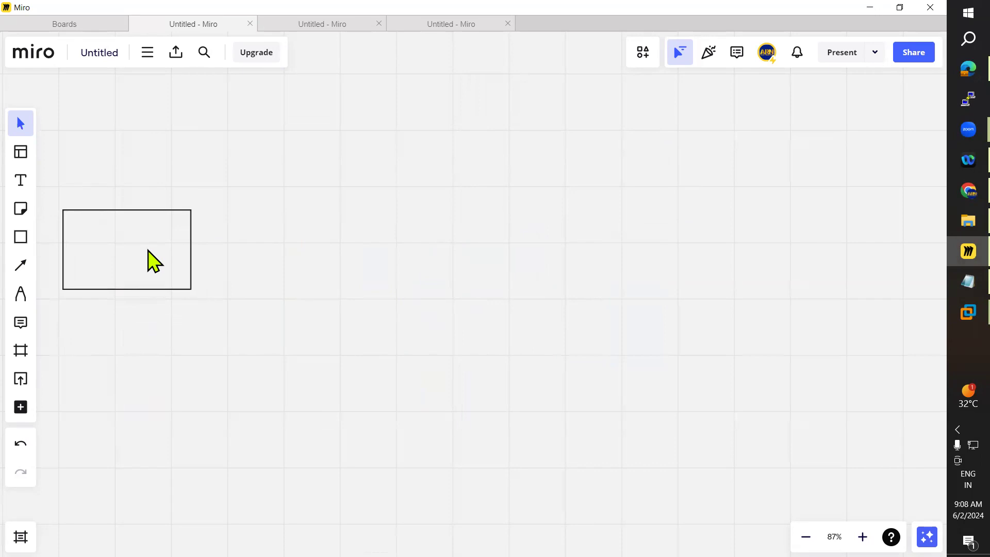
Step: Add a bold text label 'MyPC' and place it above the left rectangle
{"action": "left_click", "coordinate": [22, 182]}
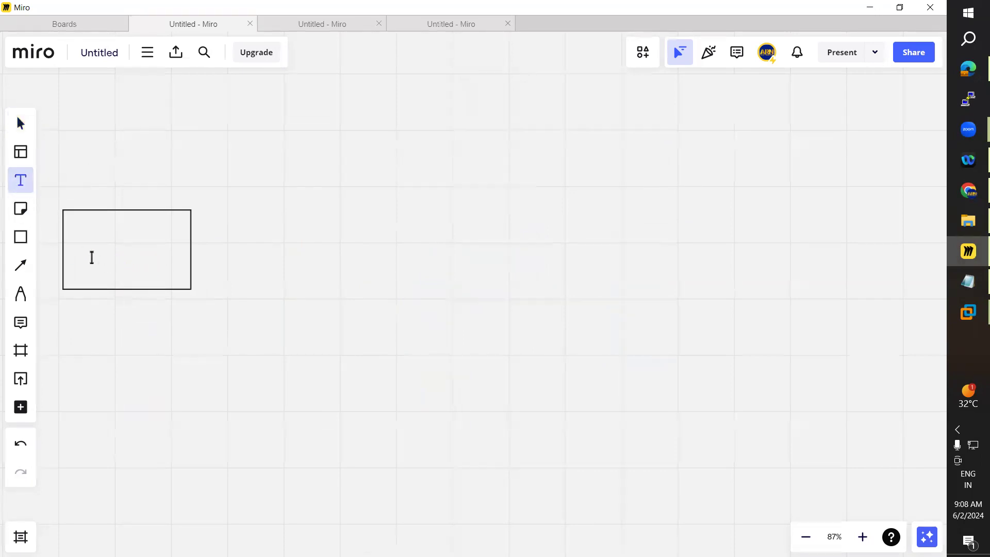
{"action": "left_click", "coordinate": [86, 247]}
{"action": "type", "text": "MyPC"}
{"action": "key", "text": "ctrl+a"}
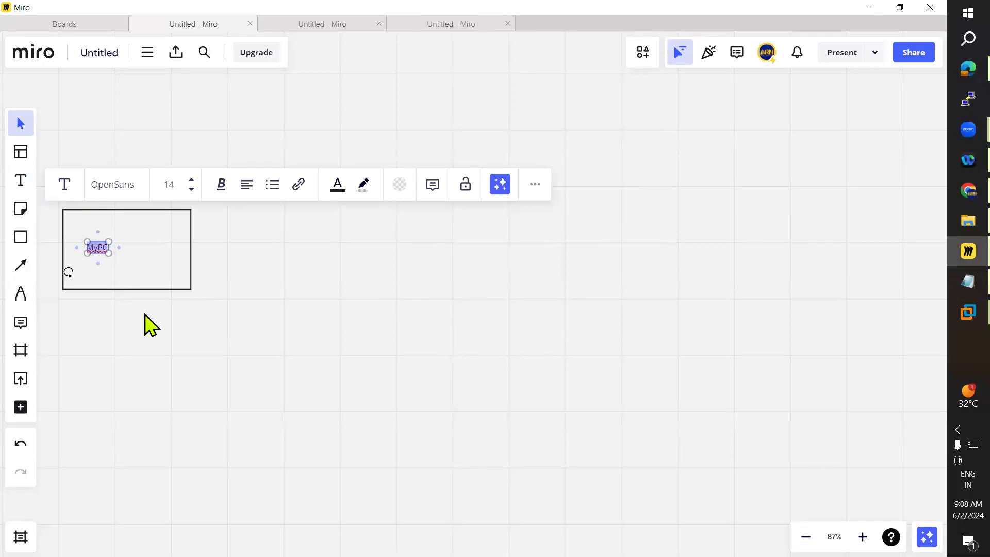
{"action": "key", "text": "ctrl+b"}
{"action": "left_click", "coordinate": [96, 269]}
{"action": "left_click_drag", "start_coordinate": [96, 251], "coordinate": [124, 203]}
Step: Draw a second, larger rectangle on the right side of the board
{"action": "left_click", "coordinate": [21, 241]}
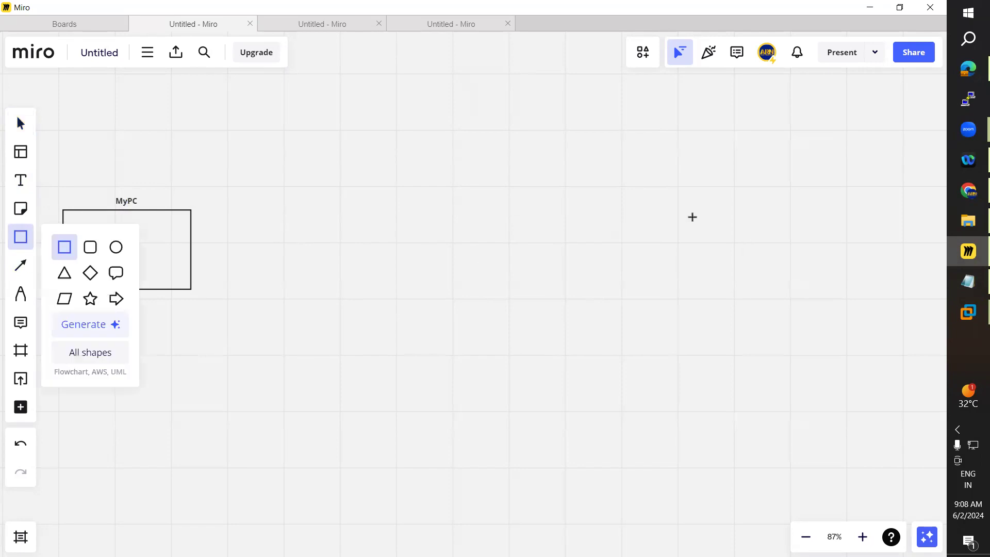
{"action": "mouse_move", "coordinate": [556, 210]}
{"action": "left_mouse_down"}
{"action": "mouse_move", "coordinate": [689, 299]}
{"action": "mouse_move", "coordinate": [747, 290]}
{"action": "mouse_move", "coordinate": [730, 333]}
{"action": "left_mouse_up"}
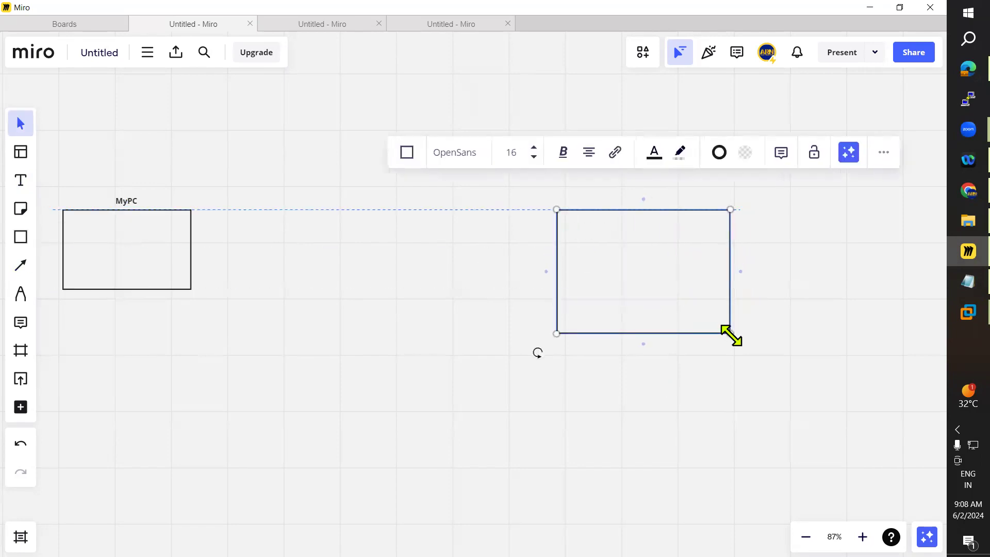
{"action": "left_click", "coordinate": [652, 404]}
{"action": "left_click_drag", "start_coordinate": [630, 274], "coordinate": [736, 233]}
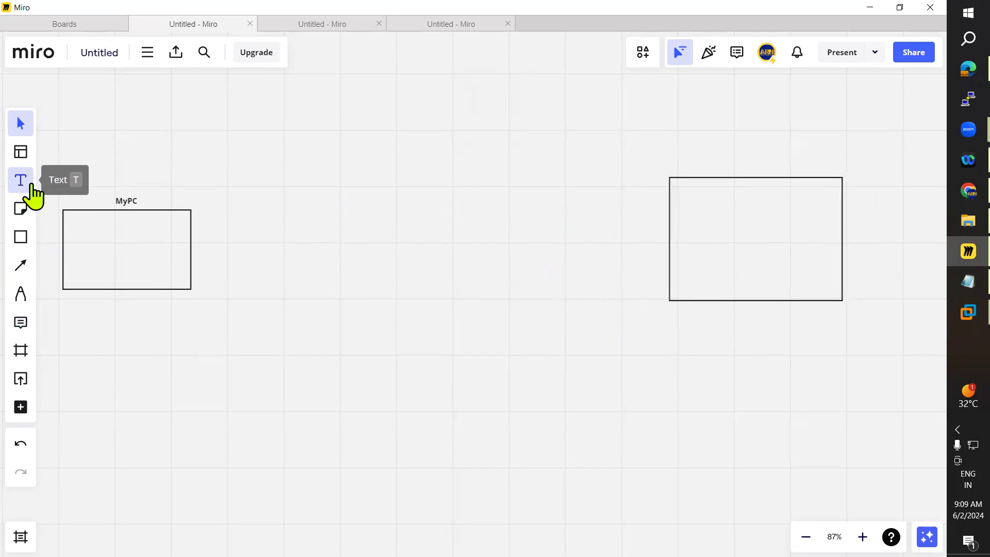
Step: Add the label 'Office Network' centred above the right rectangle, correcting its spelling
{"action": "left_click", "coordinate": [21, 180]}
{"action": "left_click", "coordinate": [705, 173]}
{"action": "type", "text": "Officve"}
{"action": "key", "text": "BackSpace"}
{"action": "key", "text": "BackSpace"}
{"action": "type", "text": "e"}
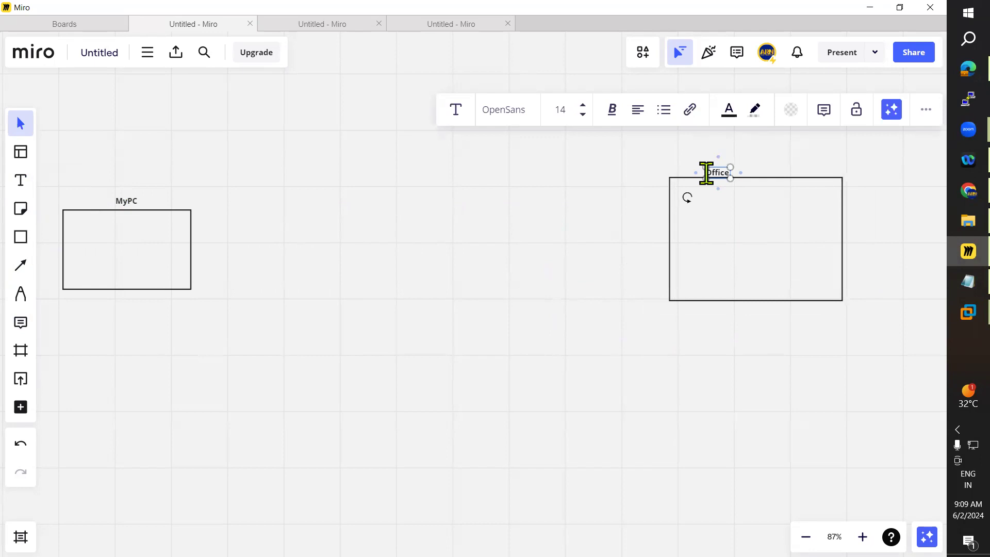
{"action": "type", "text": "_Network"}
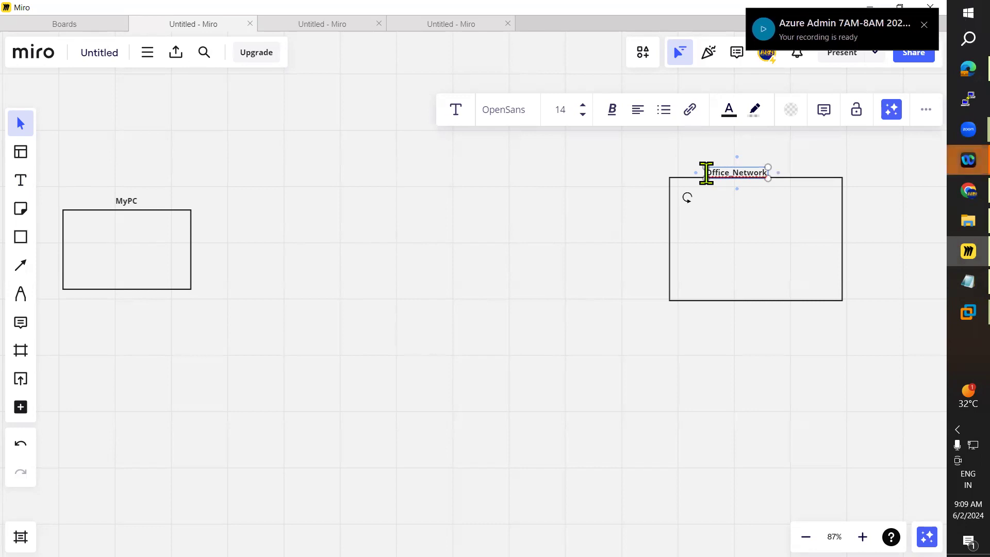
{"action": "right_click", "coordinate": [746, 173]}
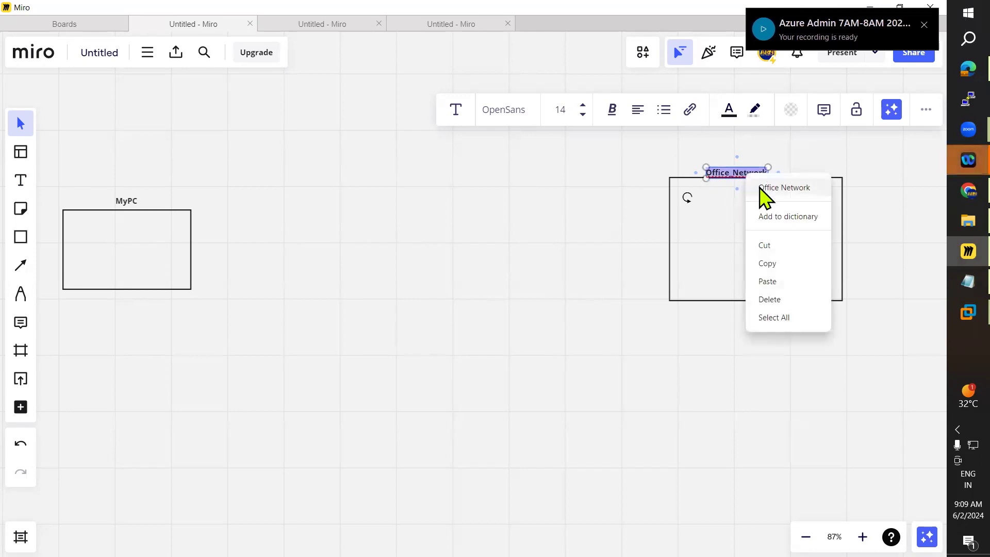
{"action": "left_click", "coordinate": [760, 186]}
{"action": "left_click_drag", "start_coordinate": [732, 177], "coordinate": [769, 174]}
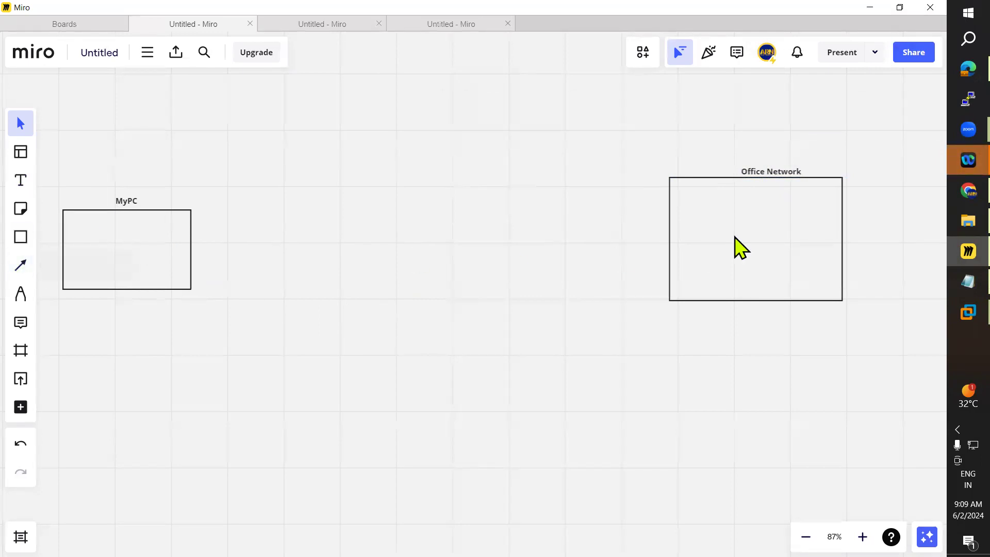
{"action": "left_click_drag", "start_coordinate": [764, 172], "coordinate": [745, 176]}
Step: Draw an arrow from the MyPC rectangle and place a cloud shape at its end
{"action": "left_click", "coordinate": [21, 265]}
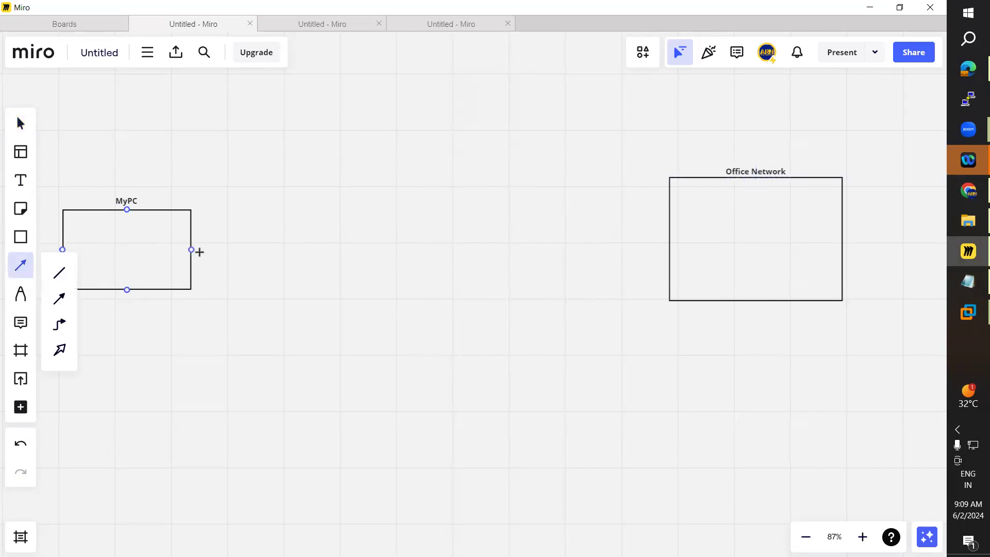
{"action": "left_click_drag", "start_coordinate": [198, 251], "coordinate": [301, 248]}
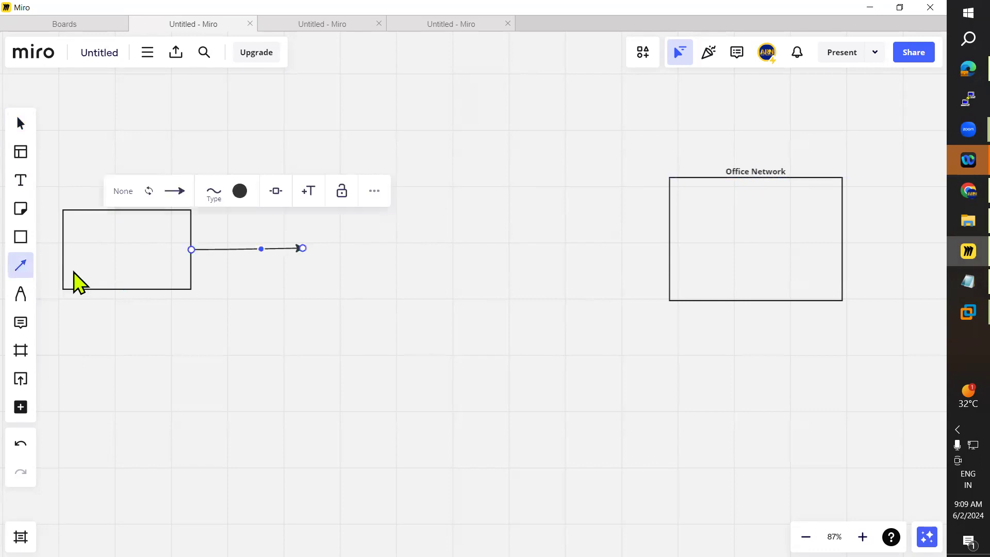
{"action": "left_click", "coordinate": [11, 241]}
{"action": "left_click", "coordinate": [91, 353]}
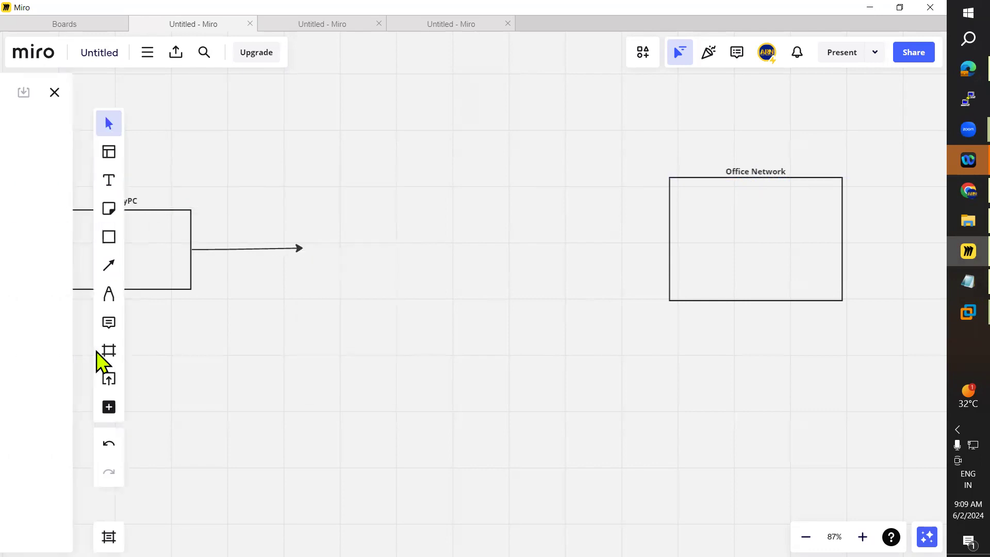
{"action": "left_click_drag", "start_coordinate": [164, 315], "coordinate": [385, 261]}
{"action": "left_click", "coordinate": [206, 92]}
{"action": "left_click", "coordinate": [266, 338]}
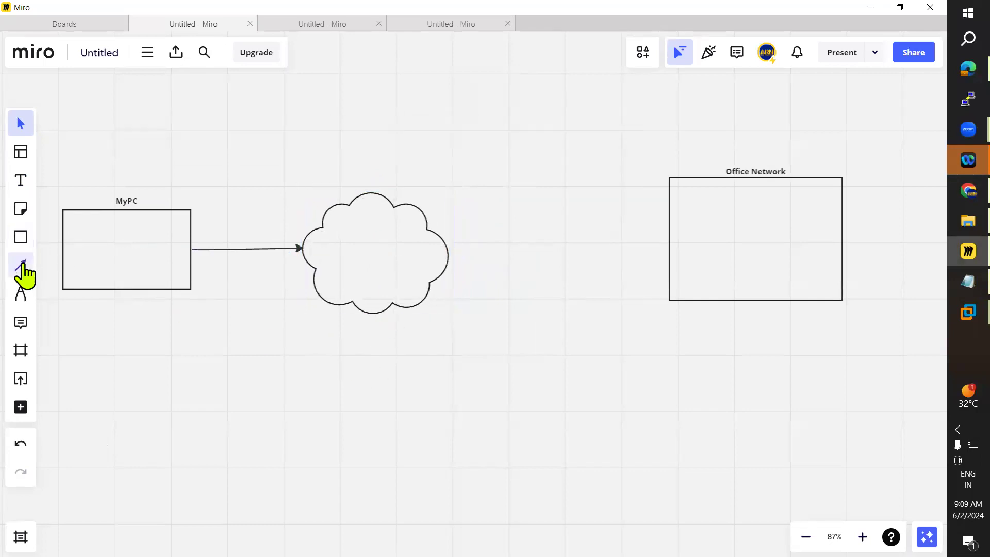
Step: Draw an arrow from the cloud to the Office Network rectangle
{"action": "left_click", "coordinate": [21, 265]}
{"action": "left_click_drag", "start_coordinate": [448, 252], "coordinate": [669, 246]}
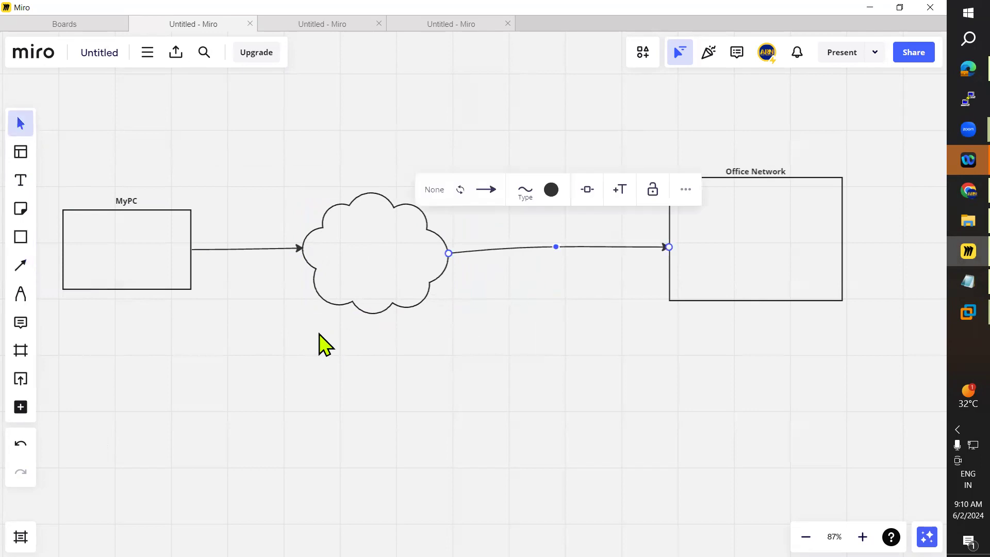
{"action": "left_click", "coordinate": [273, 338]}
Step: Add the text 'Internet' inside the cloud and centre it
{"action": "left_click", "coordinate": [21, 180]}
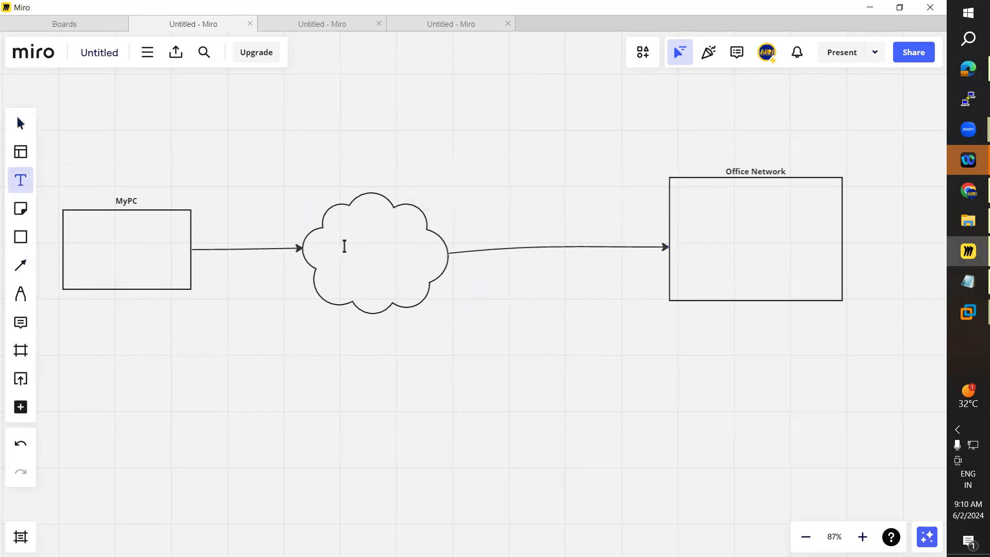
{"action": "left_click", "coordinate": [345, 246]}
{"action": "type", "text": "Intern"}
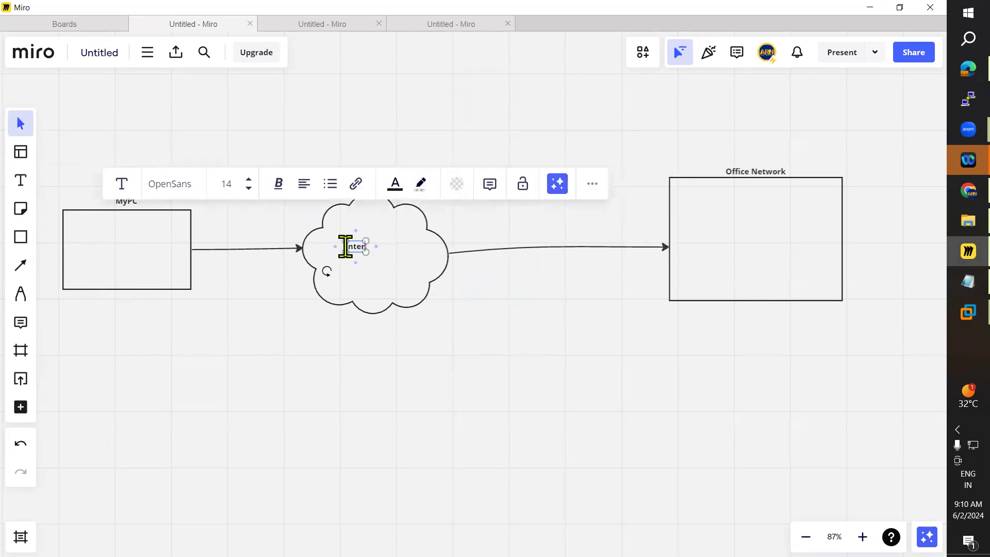
{"action": "type", "text": "et"}
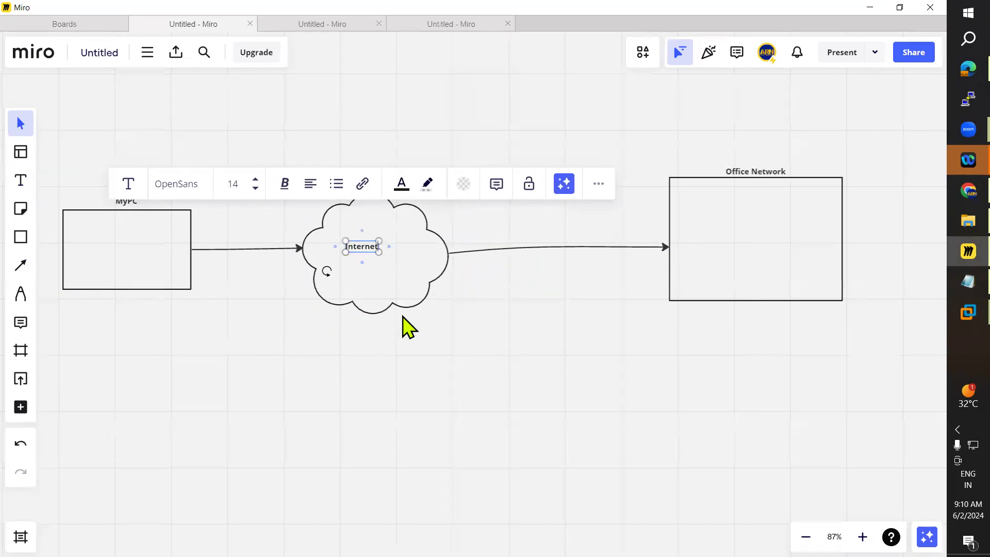
{"action": "left_click", "coordinate": [404, 343]}
{"action": "left_click_drag", "start_coordinate": [369, 250], "coordinate": [380, 243]}
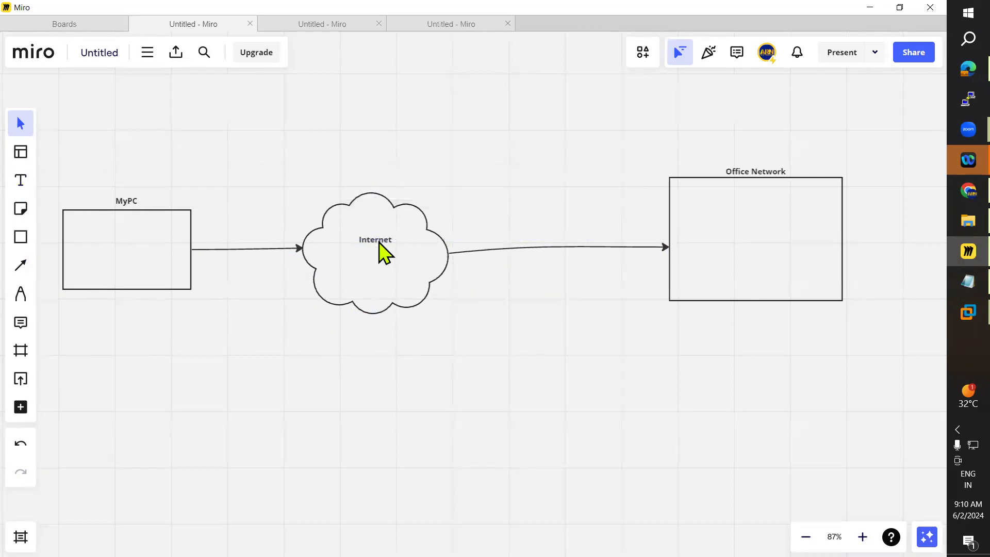
Step: Extend the cloud text to 'Internet or Public Network' on separate lines
{"action": "double_click", "coordinate": [379, 242]}
{"action": "key", "text": "Return"}
{"action": "type", "text": "or"}
{"action": "key", "text": "Return"}
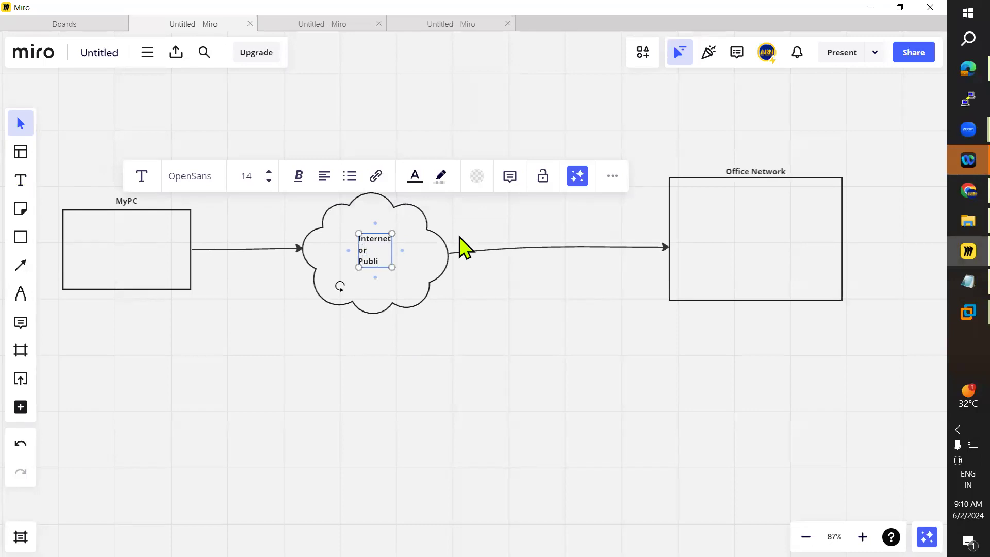
{"action": "type", "text": "Public"}
{"action": "key", "text": "Return"}
{"action": "type", "text": "Network"}
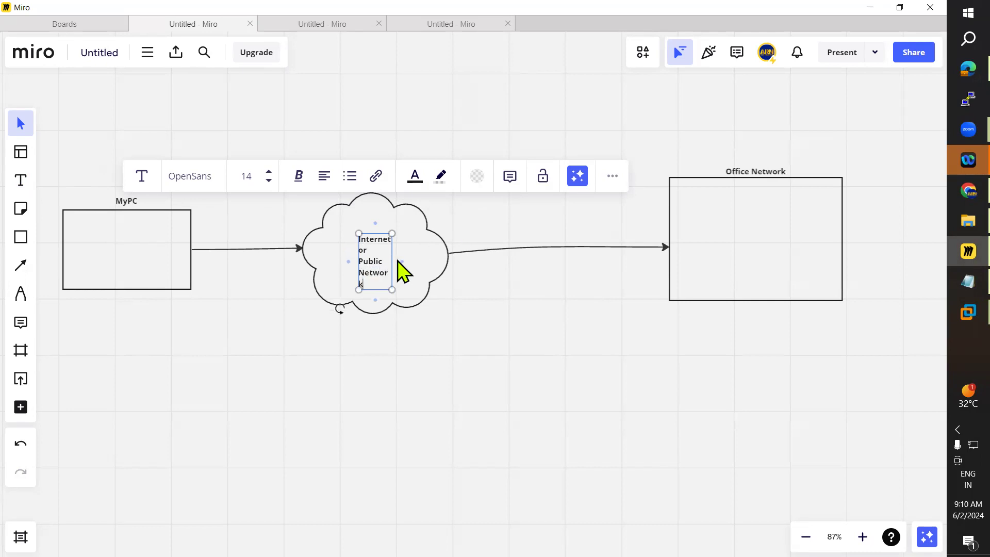
Step: Widen the cloud's text box so 'Network' fits on one line and nudge the text up slightly
{"action": "left_click_drag", "start_coordinate": [393, 259], "coordinate": [367, 267]}
{"action": "left_click", "coordinate": [382, 346]}
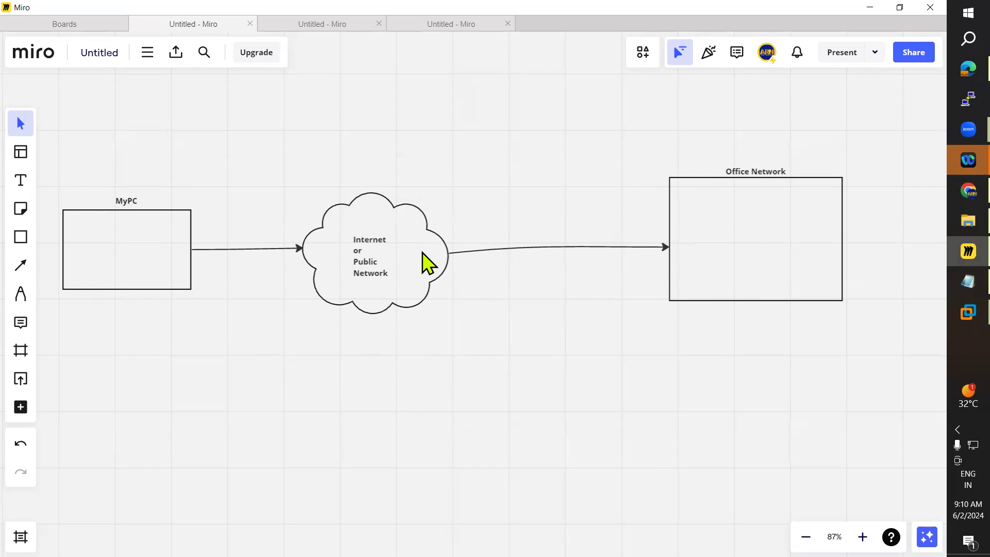
{"action": "left_click_drag", "start_coordinate": [372, 267], "coordinate": [372, 256]}
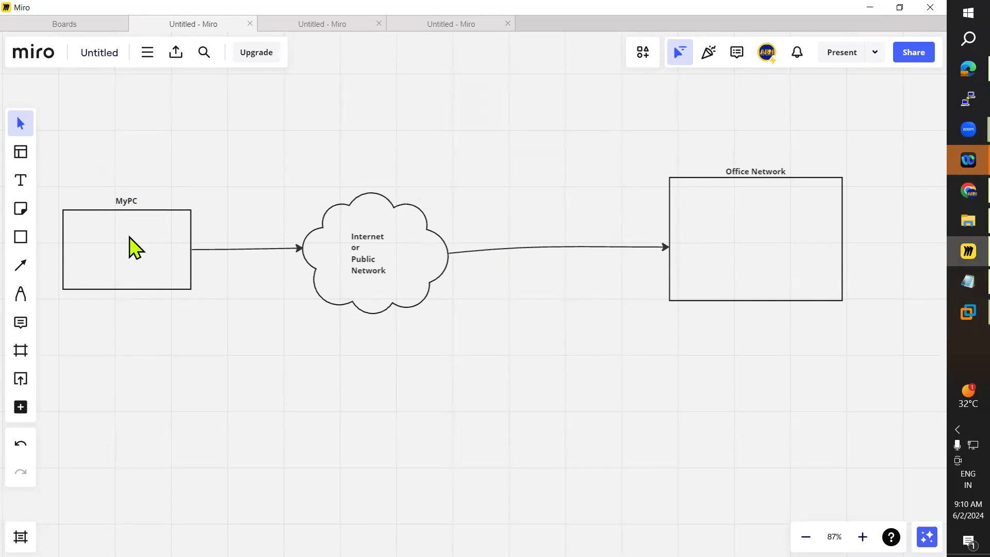
{"action": "left_click", "coordinate": [21, 236]}
{"action": "left_click_drag", "start_coordinate": [686, 192], "coordinate": [724, 225]}
{"action": "left_click", "coordinate": [707, 232]}
{"action": "key", "text": "Delete"}
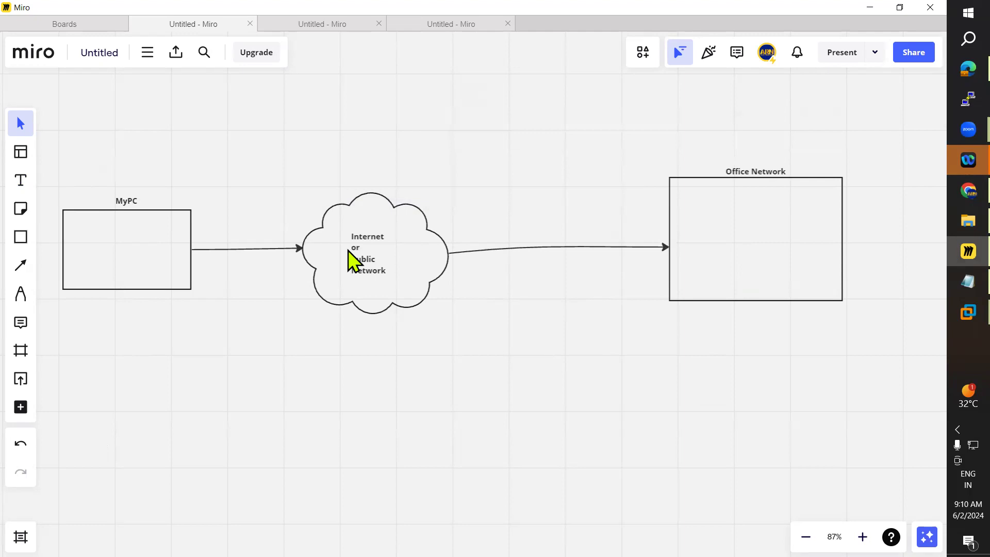
Step: Draw a small rectangle in the top-left corner inside the Office Network rectangle
{"action": "left_click", "coordinate": [20, 240]}
{"action": "left_click", "coordinate": [66, 248]}
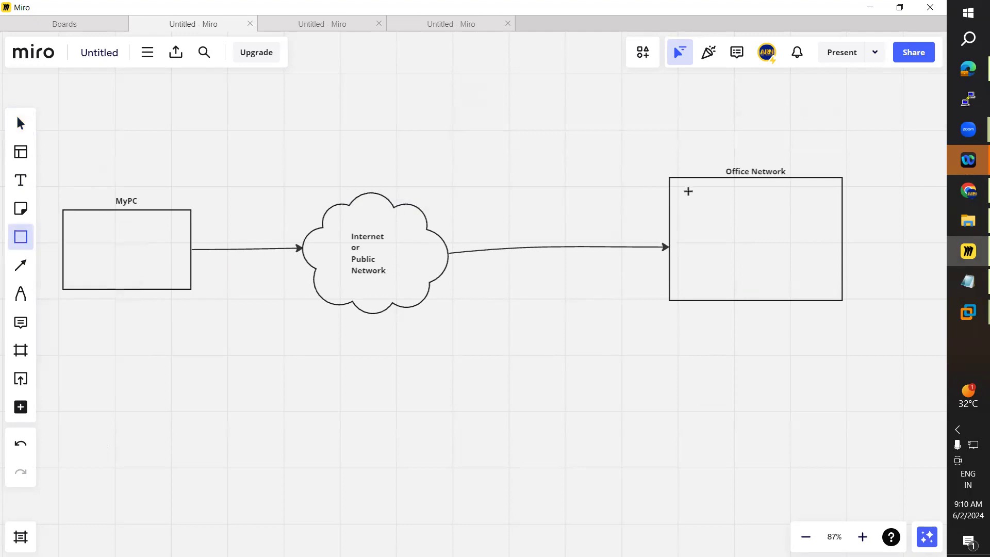
{"action": "left_click_drag", "start_coordinate": [691, 212], "coordinate": [733, 230]}
{"action": "left_click", "coordinate": [735, 241]}
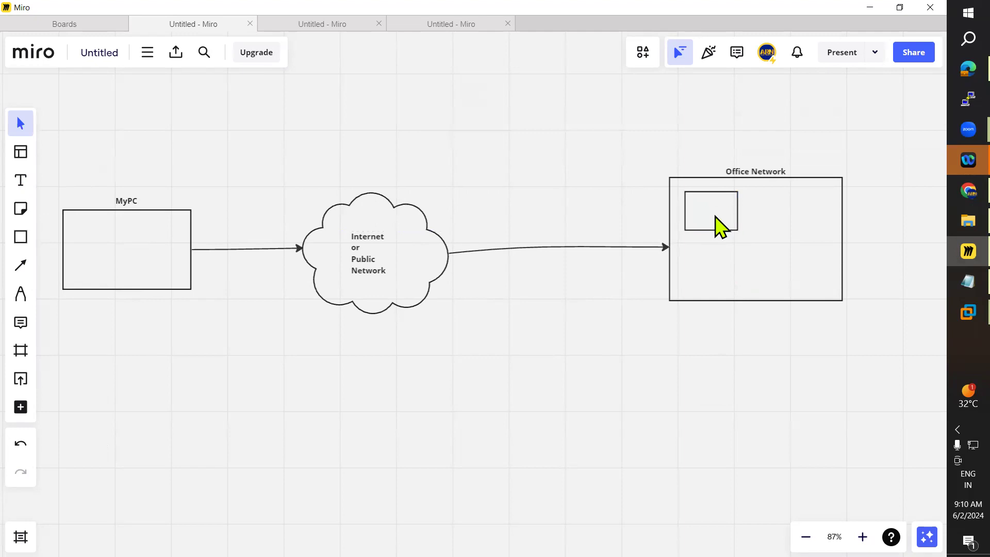
{"action": "left_click", "coordinate": [717, 230]}
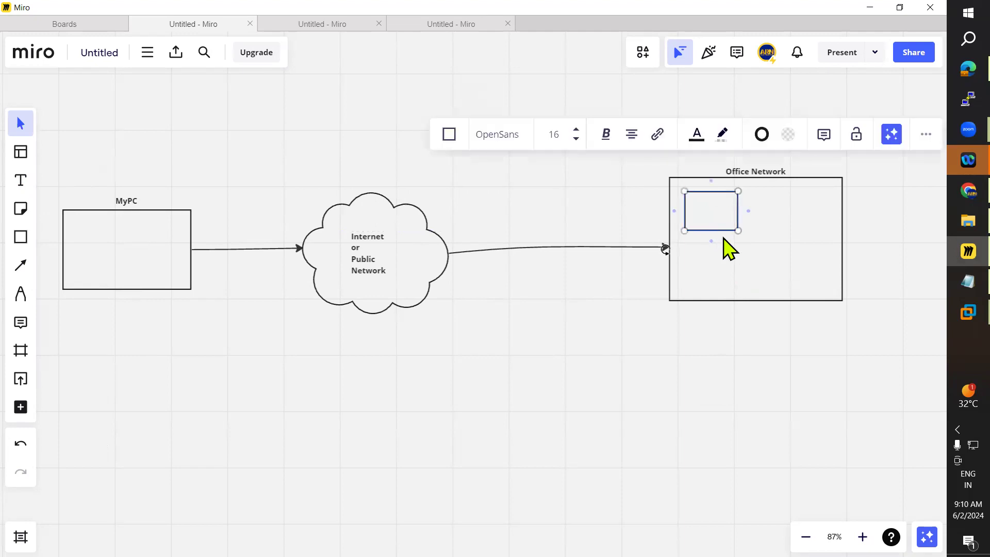
Step: Paste three copies of the small rectangle and arrange all four in a 2×2 grid inside Office Network
{"action": "key", "text": "ctrl+v"}
{"action": "left_click_drag", "start_coordinate": [731, 242], "coordinate": [811, 212]}
{"action": "key", "text": "ctrl+v"}
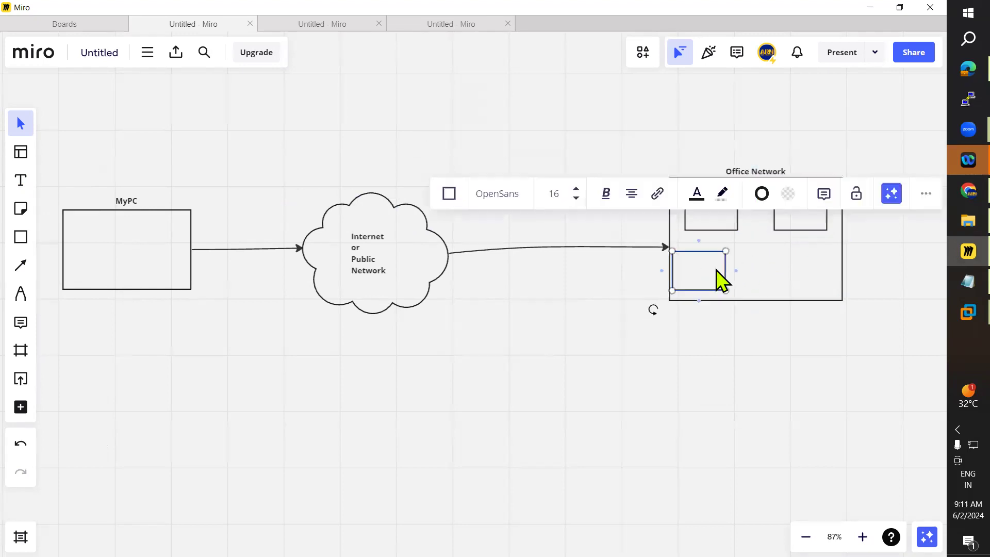
{"action": "left_click_drag", "start_coordinate": [708, 276], "coordinate": [716, 276]}
{"action": "left_click", "coordinate": [784, 276]}
{"action": "key", "text": "ctrl+v"}
{"action": "left_click_drag", "start_coordinate": [789, 276], "coordinate": [800, 274]}
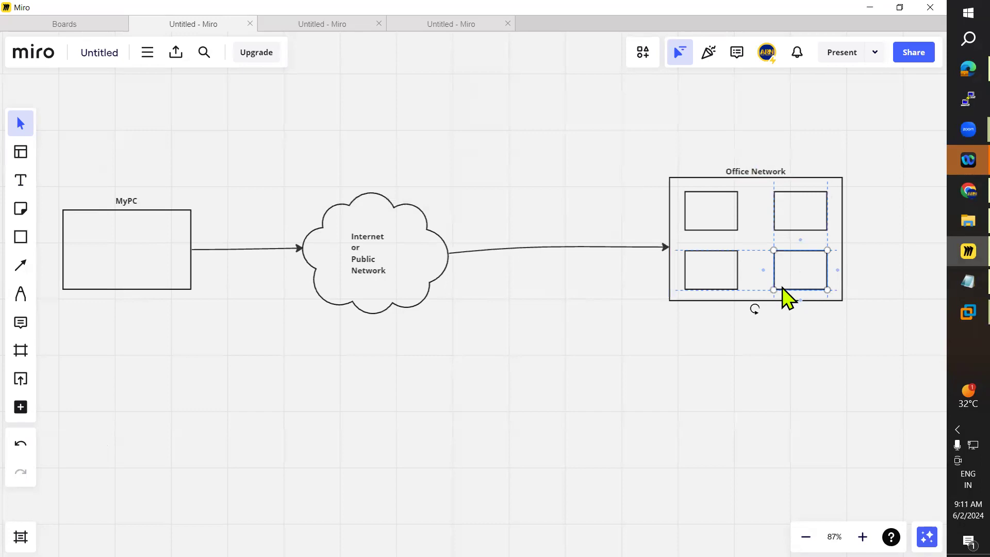
{"action": "left_click", "coordinate": [681, 365]}
Step: Add the text 'Servers' inside the top-left small rectangle
{"action": "left_click", "coordinate": [21, 180]}
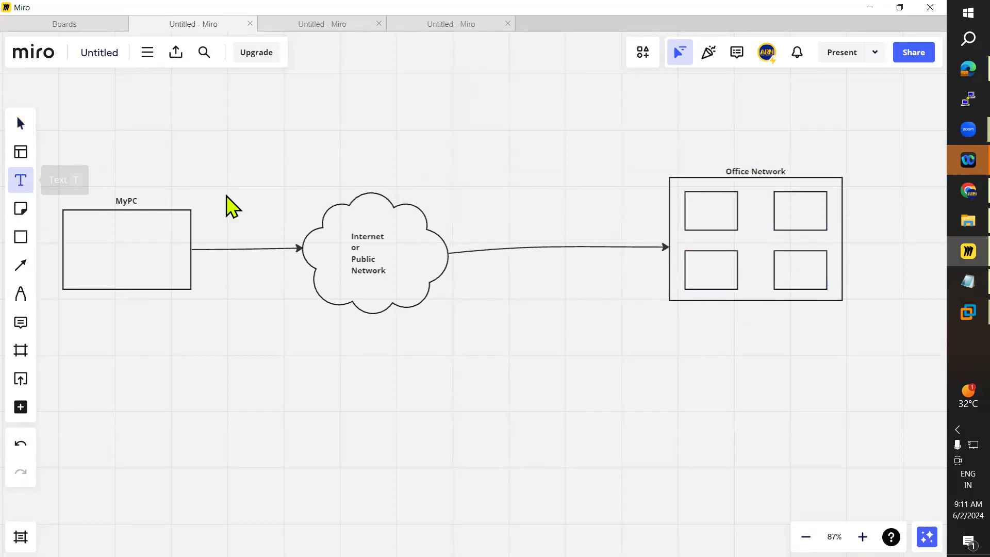
{"action": "left_click", "coordinate": [690, 215]}
{"action": "type", "text": "Servers"}
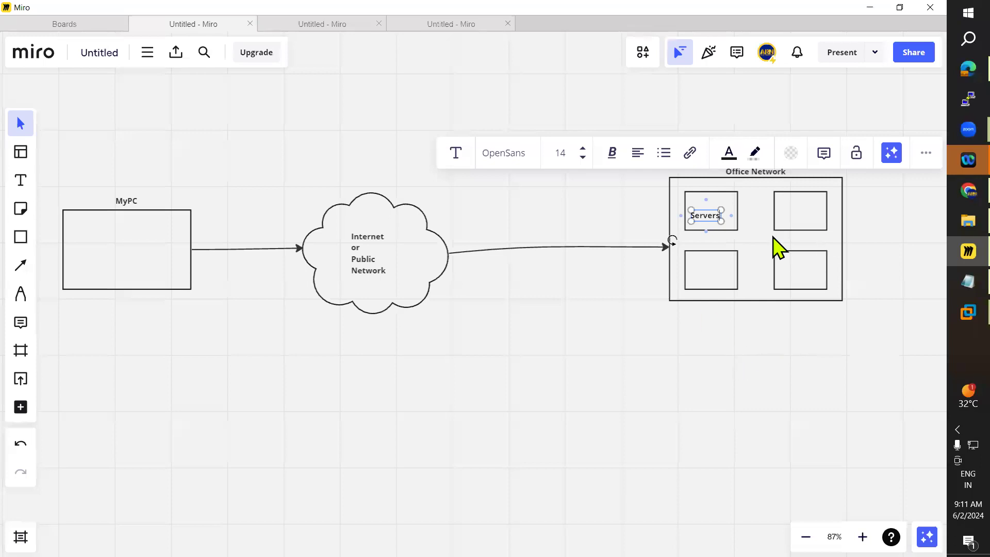
Step: Paste a copy of the 'Servers' label into the top-right small rectangle
{"action": "left_click", "coordinate": [713, 232]}
{"action": "left_click", "coordinate": [714, 222]}
{"action": "key", "text": "ctrl+v"}
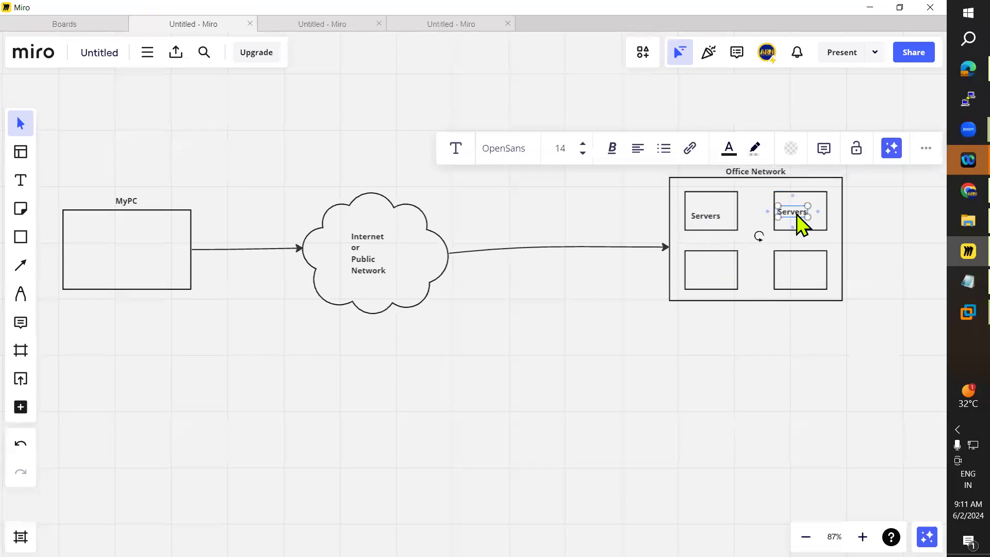
{"action": "left_click_drag", "start_coordinate": [797, 213], "coordinate": [804, 212]}
{"action": "left_click", "coordinate": [783, 244]}
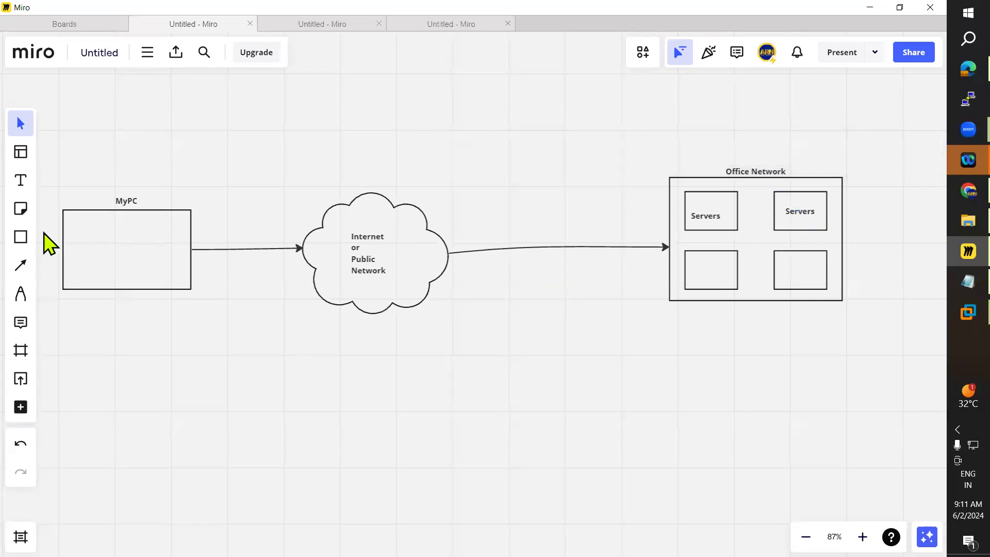
Step: Add the text 'Applications' inside the bottom-left small rectangle and centre it there
{"action": "left_click", "coordinate": [22, 182]}
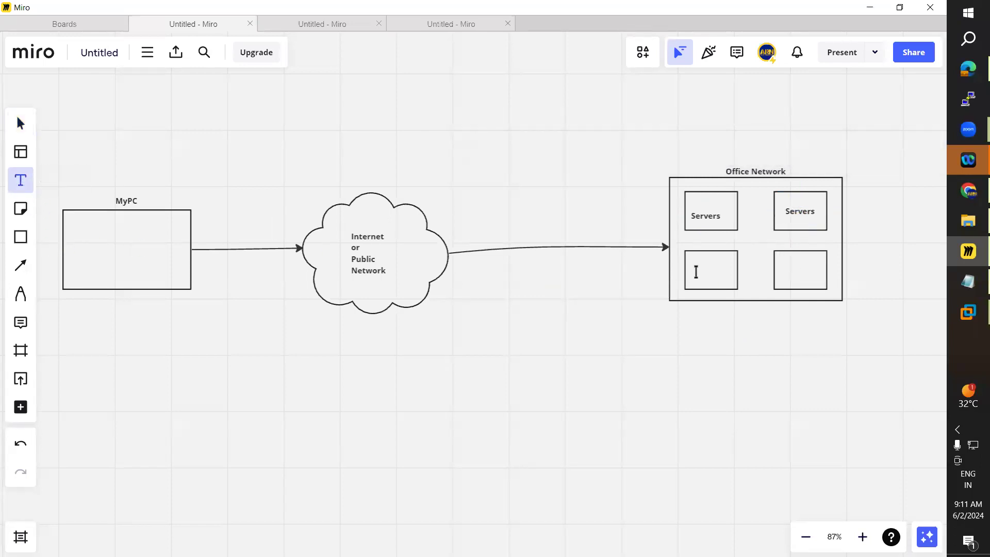
{"action": "left_click", "coordinate": [696, 272]}
{"action": "type", "text": "Applica"}
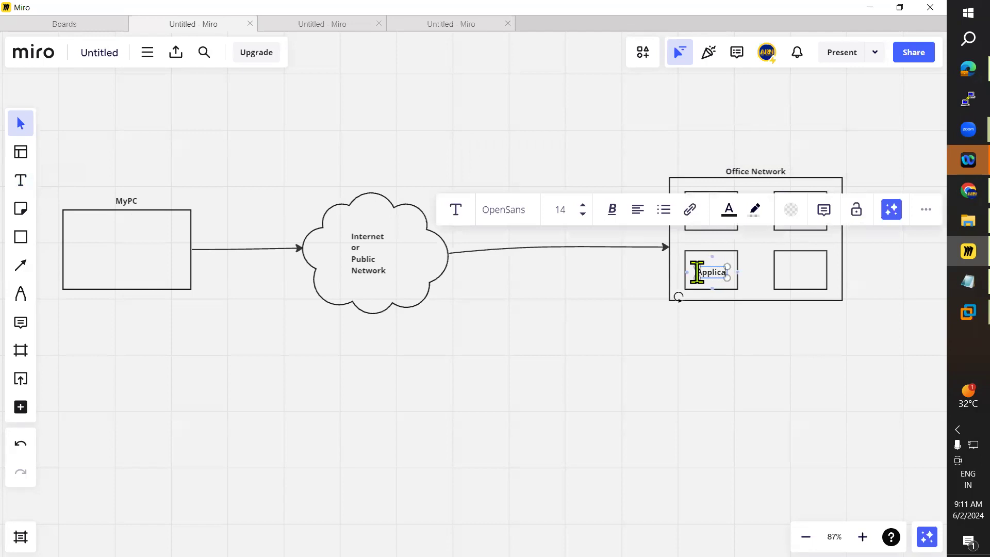
{"action": "left_click", "coordinate": [693, 330]}
{"action": "left_click_drag", "start_coordinate": [713, 283], "coordinate": [704, 276]}
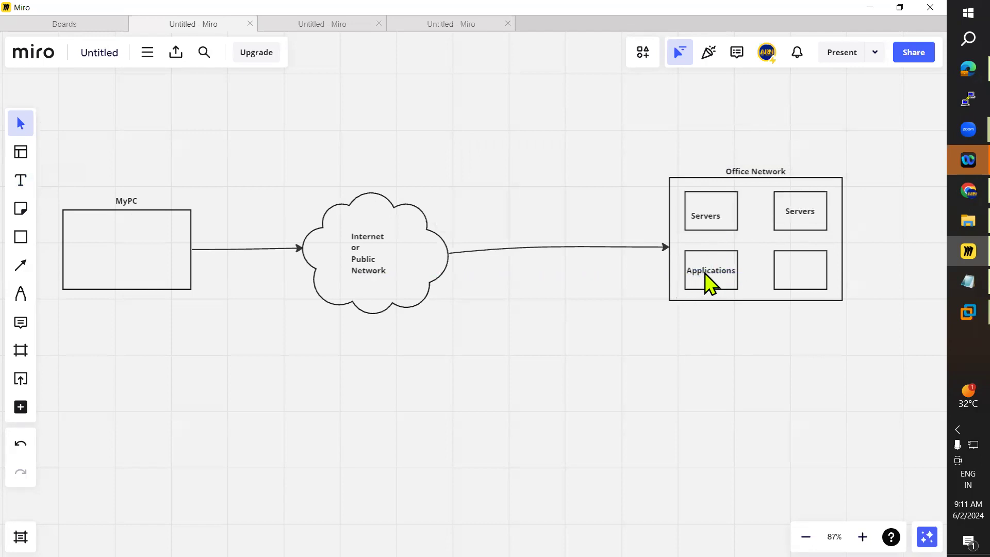
Step: Paste a copy of the label into the bottom-right small rectangle and change it to 'Services'
{"action": "left_click", "coordinate": [707, 274]}
{"action": "left_click", "coordinate": [776, 274]}
{"action": "key", "text": "ctrl+v"}
{"action": "left_click_drag", "start_coordinate": [767, 273], "coordinate": [796, 266]}
{"action": "double_click", "coordinate": [795, 268]}
{"action": "type", "text": "Serv"}
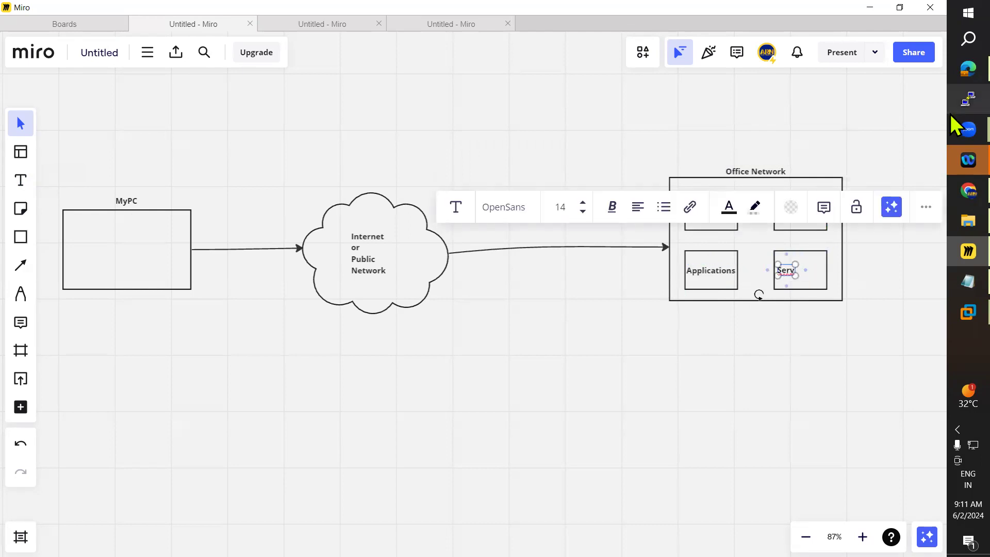
{"action": "type", "text": "ices"}
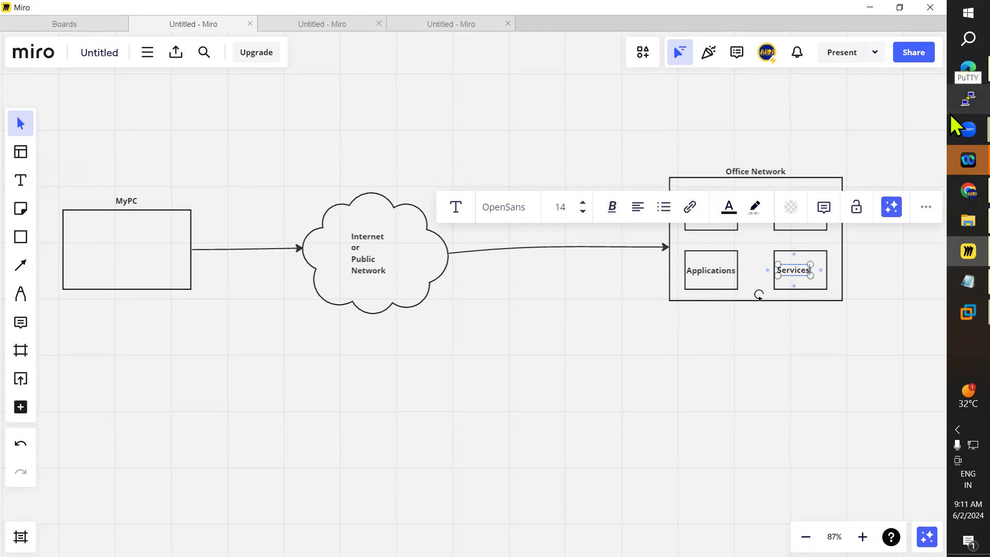
{"action": "left_click", "coordinate": [713, 344]}
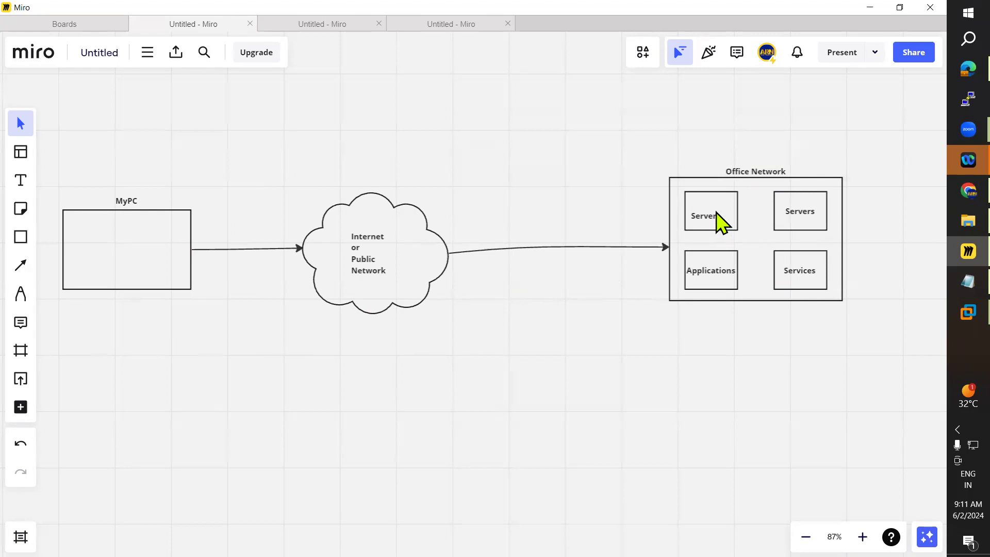
Step: Add the heading text 'Remote Access Service(RAS)' above the cloud
{"action": "left_click", "coordinate": [723, 270]}
{"action": "left_click", "coordinate": [714, 395]}
{"action": "left_click", "coordinate": [21, 180]}
{"action": "left_click", "coordinate": [364, 150]}
{"action": "type", "text": "Remor"}
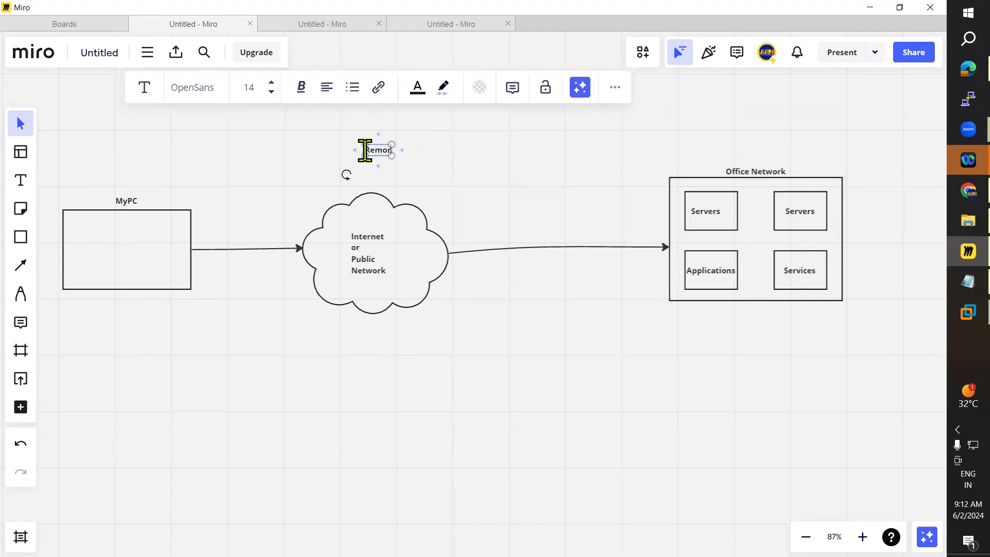
{"action": "key", "text": "BackSpace"}
{"action": "type", "text": "te Access Service"}
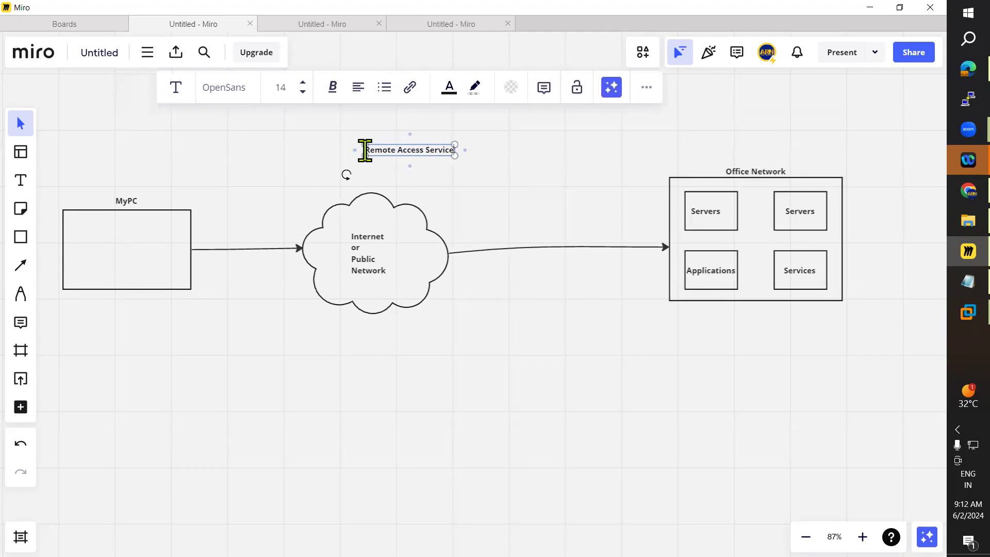
{"action": "type", "text": "(RAS)"}
{"action": "left_click", "coordinate": [459, 207]}
{"action": "left_click_drag", "start_coordinate": [418, 146], "coordinate": [391, 135]}
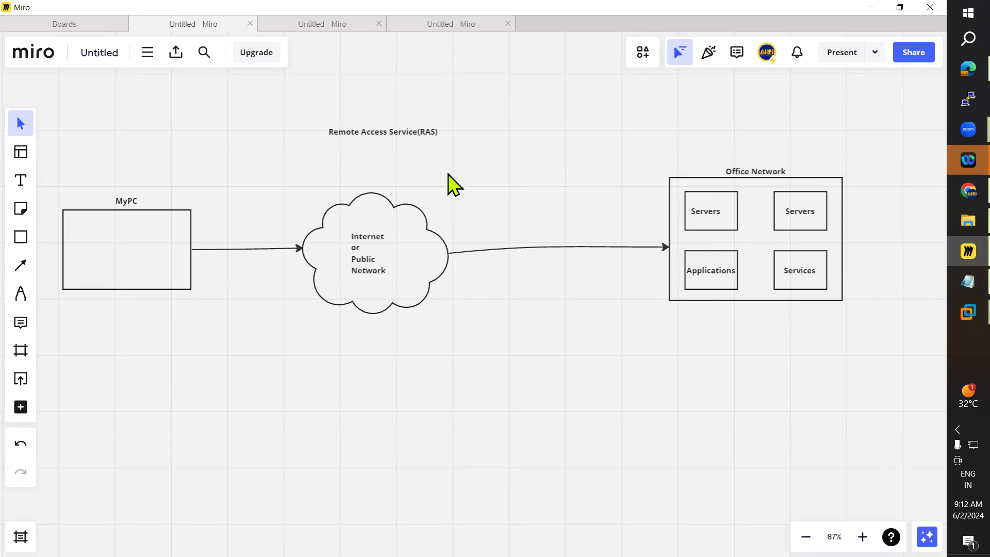
Step: Add the text 'VPN(Virtual Private Network)' just below the RAS heading
{"action": "left_click", "coordinate": [20, 180]}
{"action": "left_click", "coordinate": [351, 157]}
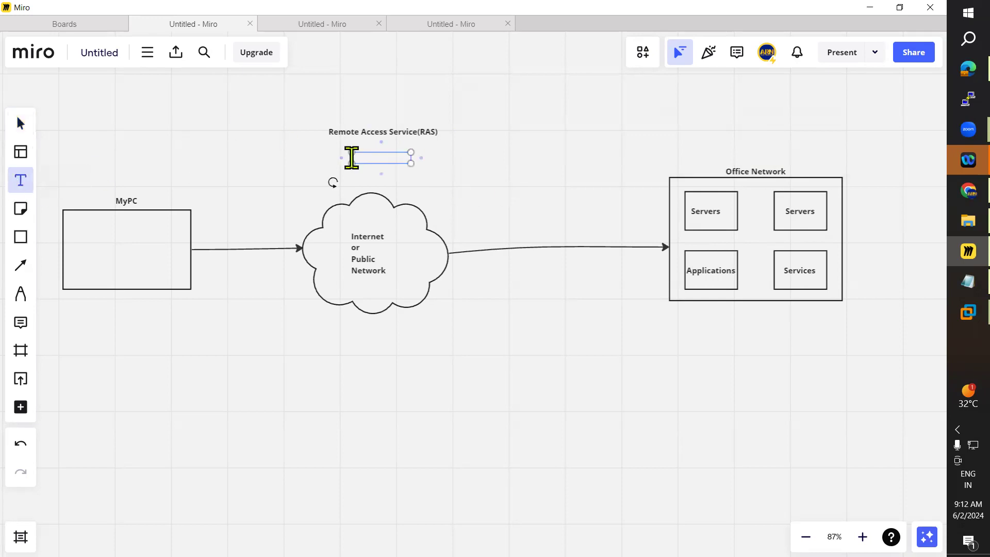
{"action": "type", "text": "VPN(Virtual Private Network)"}
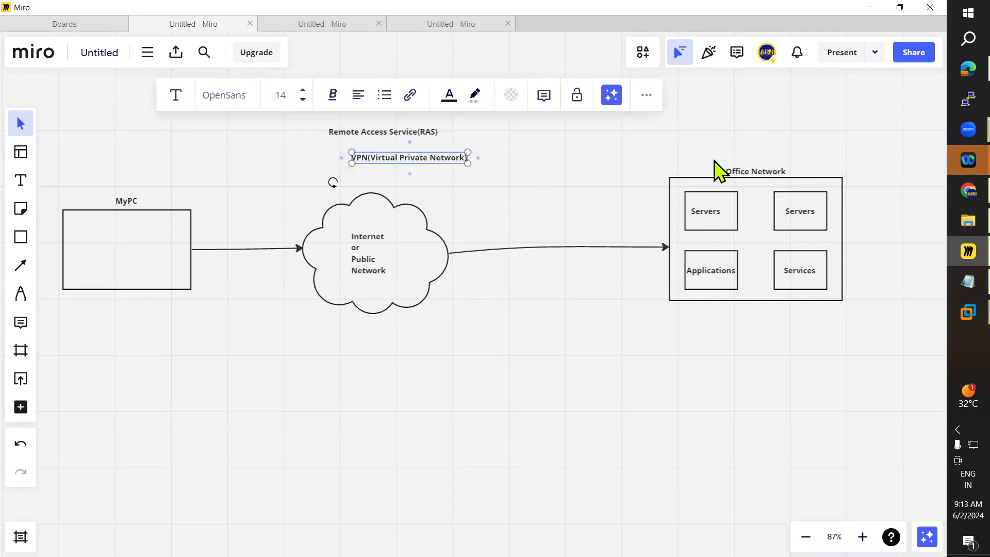
{"action": "key", "text": "Escape"}
{"action": "left_click_drag", "start_coordinate": [434, 160], "coordinate": [405, 156]}
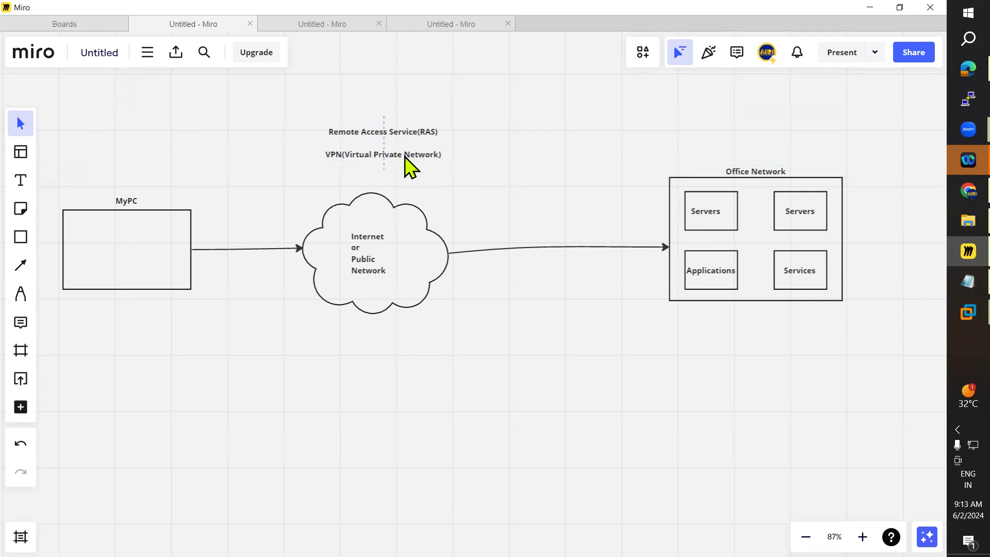
{"action": "left_click_drag", "start_coordinate": [405, 157], "coordinate": [407, 159]}
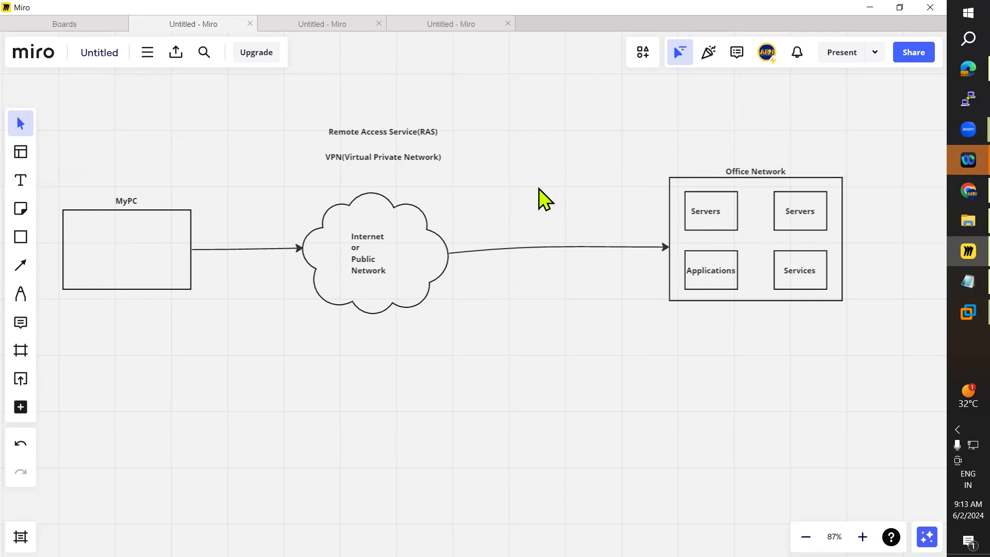
{"action": "left_click_drag", "start_coordinate": [410, 160], "coordinate": [414, 173]}
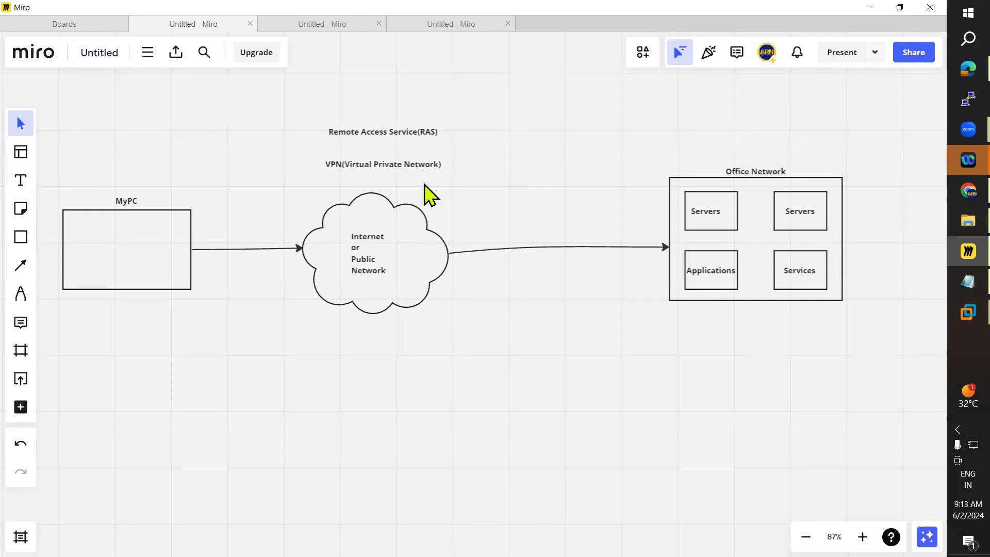
{"action": "left_click", "coordinate": [24, 269]}
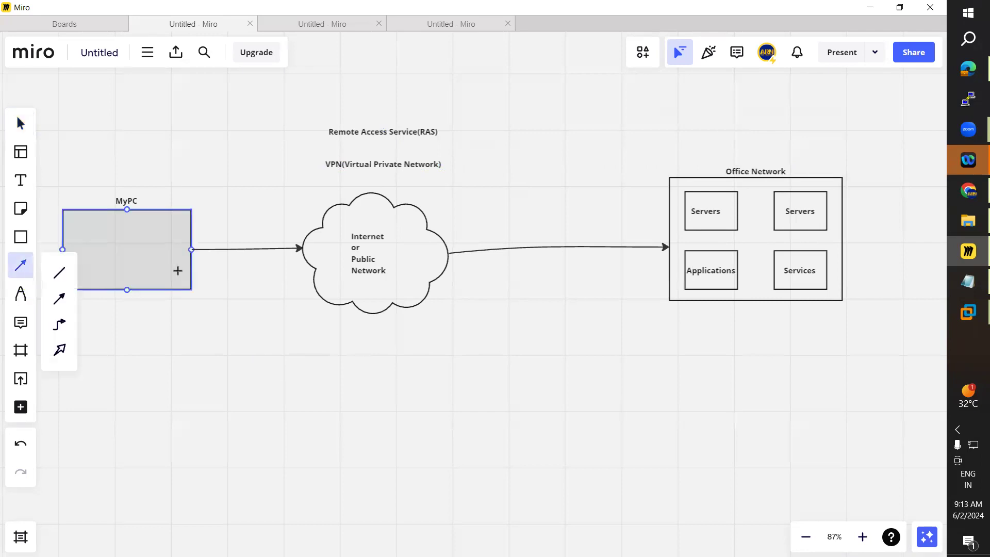
{"action": "left_click", "coordinate": [65, 301]}
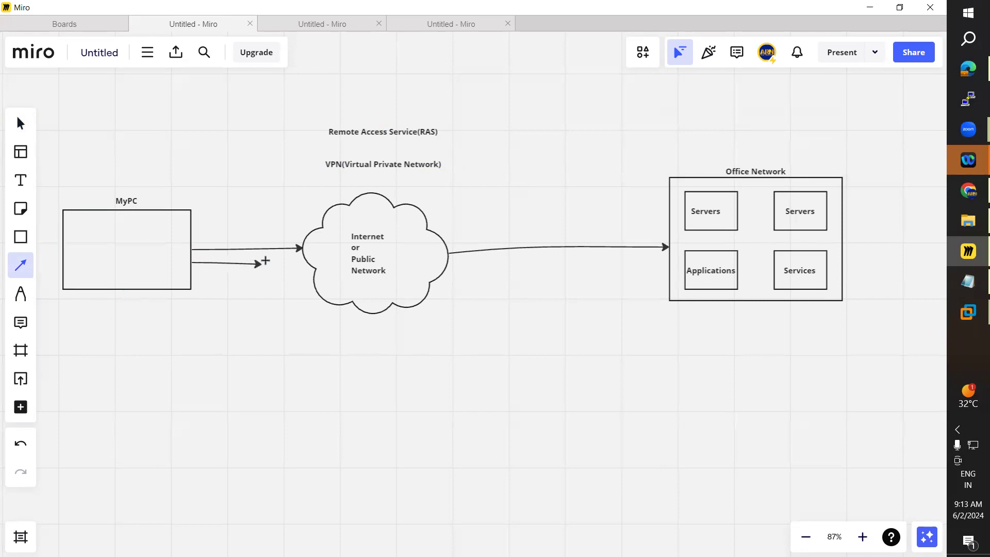
{"action": "mouse_move", "coordinate": [289, 258]}
{"action": "left_mouse_down"}
{"action": "mouse_move", "coordinate": [302, 253]}
{"action": "mouse_move", "coordinate": [301, 264]}
{"action": "left_mouse_up"}
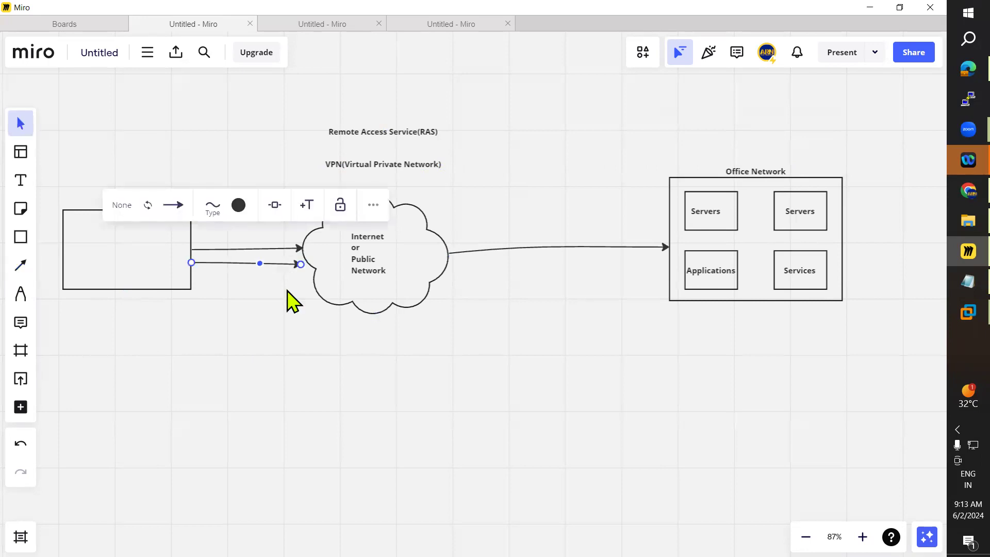
{"action": "key", "text": "Delete"}
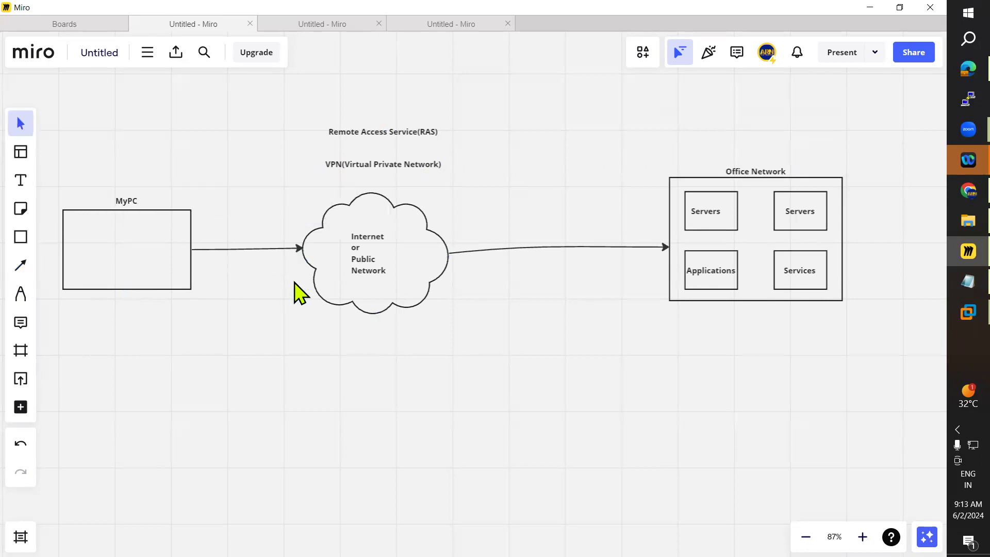
Step: Rename the top-right small rectangle's label to 'Resources'
{"action": "left_click", "coordinate": [752, 172]}
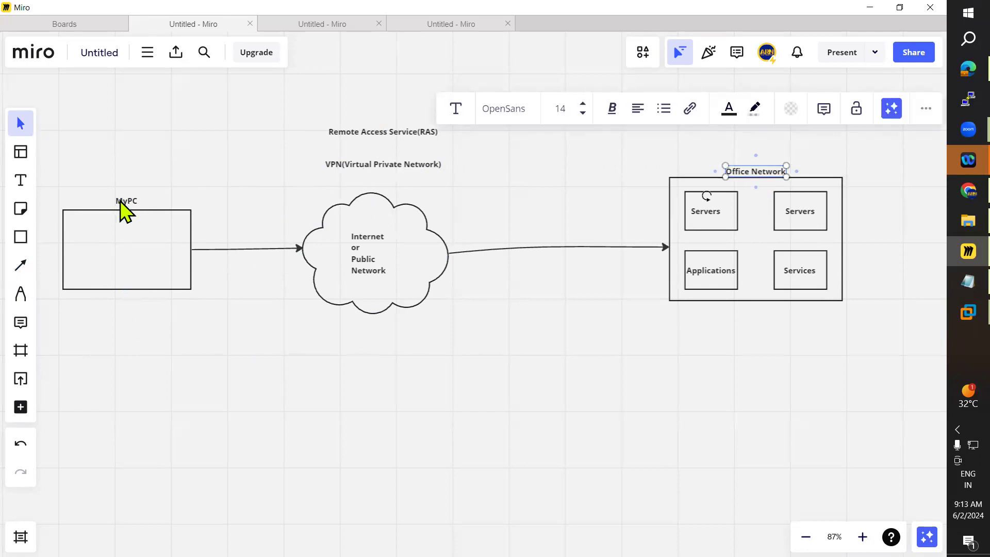
{"action": "left_click", "coordinate": [565, 361]}
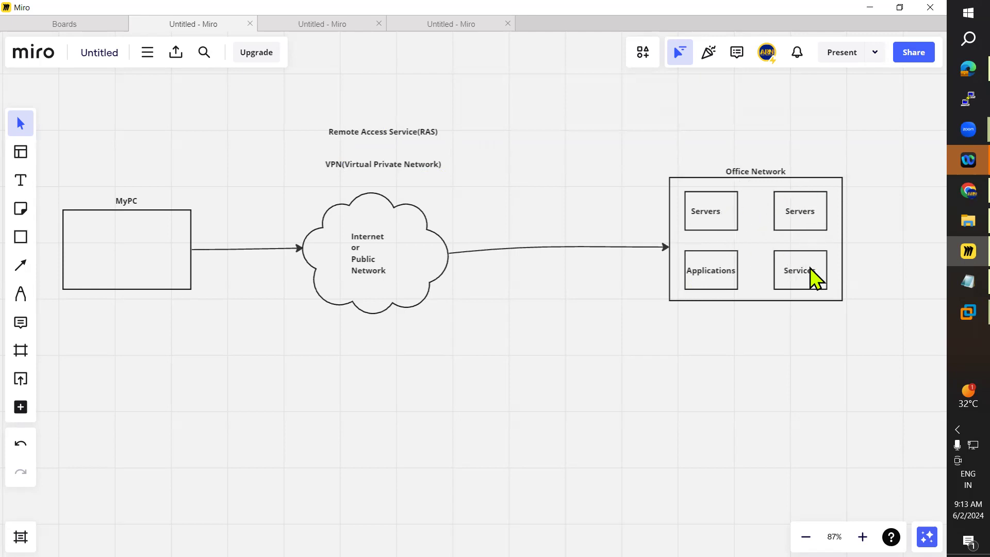
{"action": "left_click", "coordinate": [799, 213]}
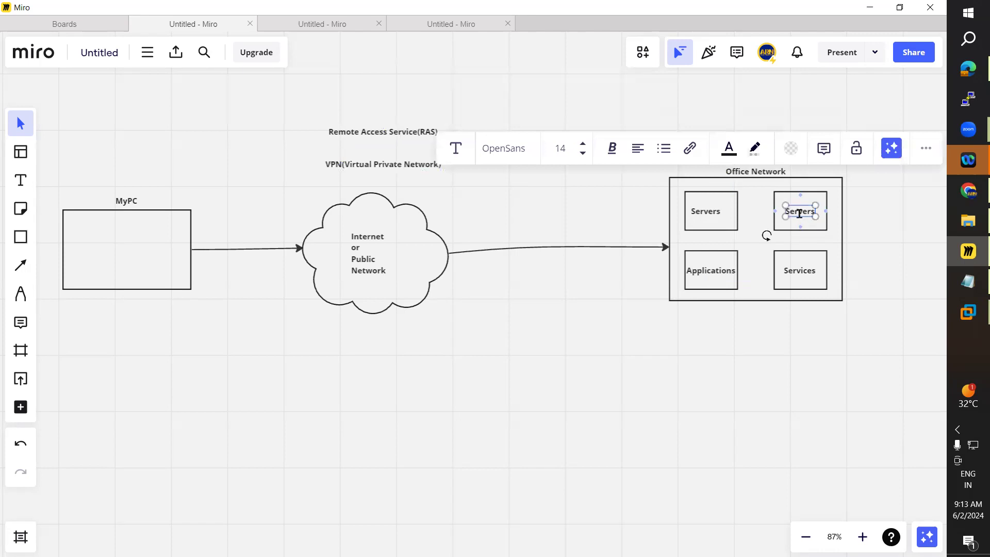
{"action": "type", "text": "Resourc"}
{"action": "left_click_drag", "start_coordinate": [805, 214], "coordinate": [797, 215]}
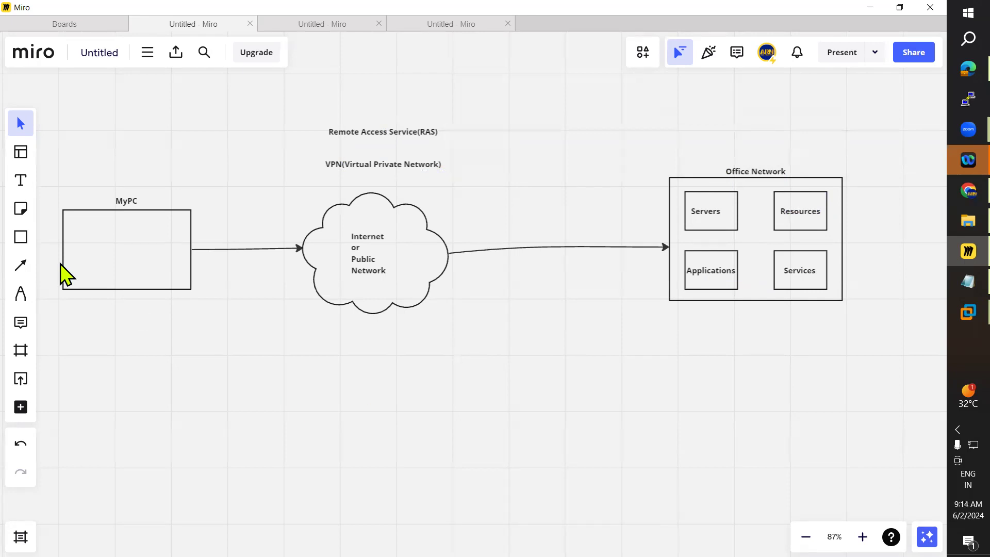
Step: Insert a rounded rectangle between the cloud and the Office Network box, rerouting the cloud's arrow to end at it
{"action": "left_click", "coordinate": [580, 250]}
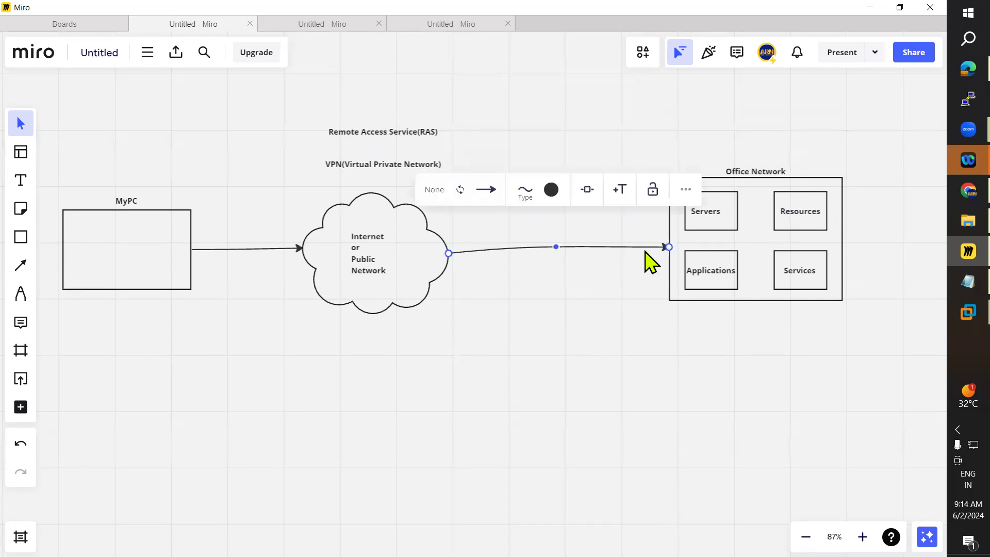
{"action": "left_click_drag", "start_coordinate": [669, 247], "coordinate": [527, 251]}
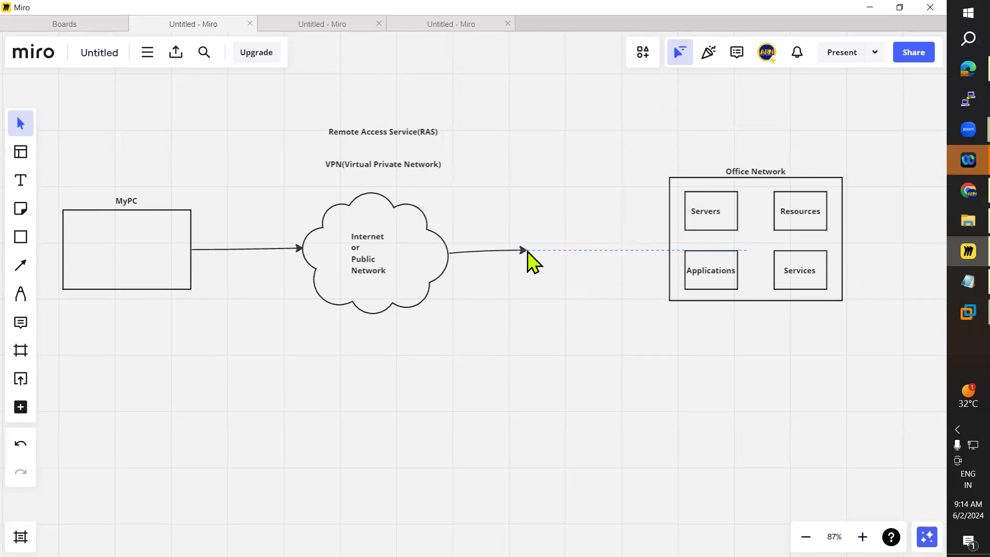
{"action": "left_click", "coordinate": [20, 237]}
{"action": "left_click", "coordinate": [90, 247]}
{"action": "left_click_drag", "start_coordinate": [555, 207], "coordinate": [585, 258]}
{"action": "left_click", "coordinate": [645, 381]}
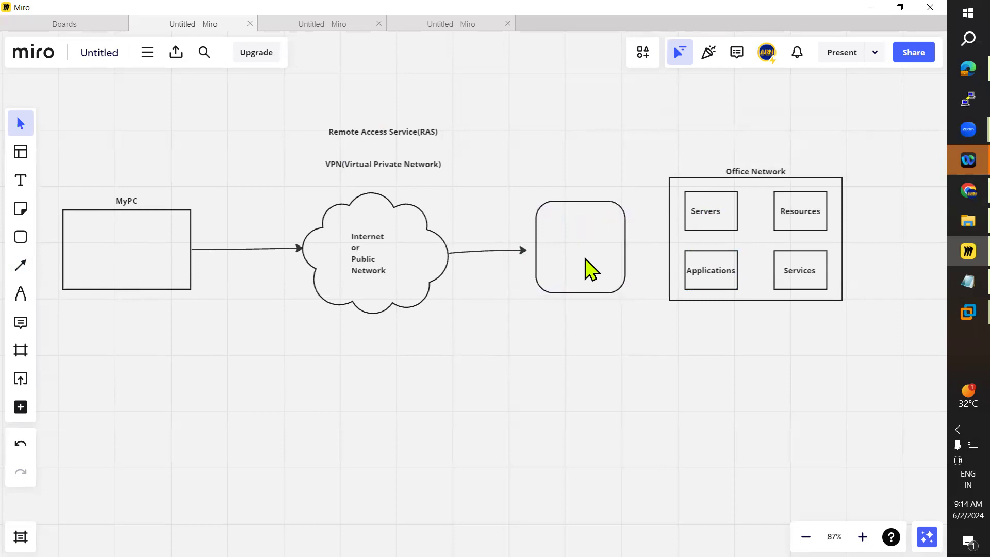
{"action": "left_click", "coordinate": [524, 252]}
{"action": "mouse_move", "coordinate": [527, 251]}
{"action": "left_mouse_down"}
{"action": "mouse_move", "coordinate": [534, 259]}
{"action": "mouse_move", "coordinate": [534, 248]}
{"action": "left_mouse_up"}
Step: Add the text 'VPN Server' above the new rounded rectangle
{"action": "left_click", "coordinate": [20, 180]}
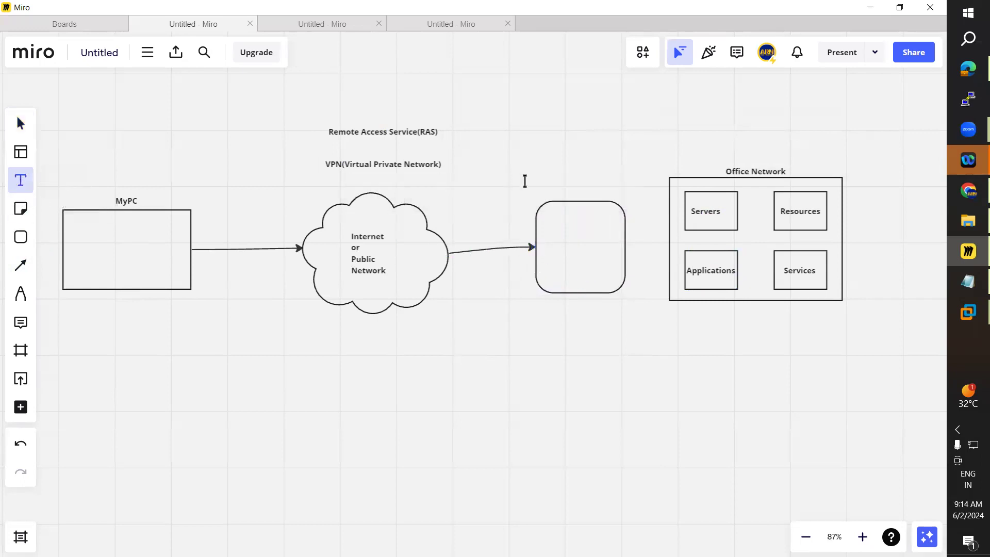
{"action": "left_click", "coordinate": [562, 191]}
{"action": "type", "text": "VPNM"}
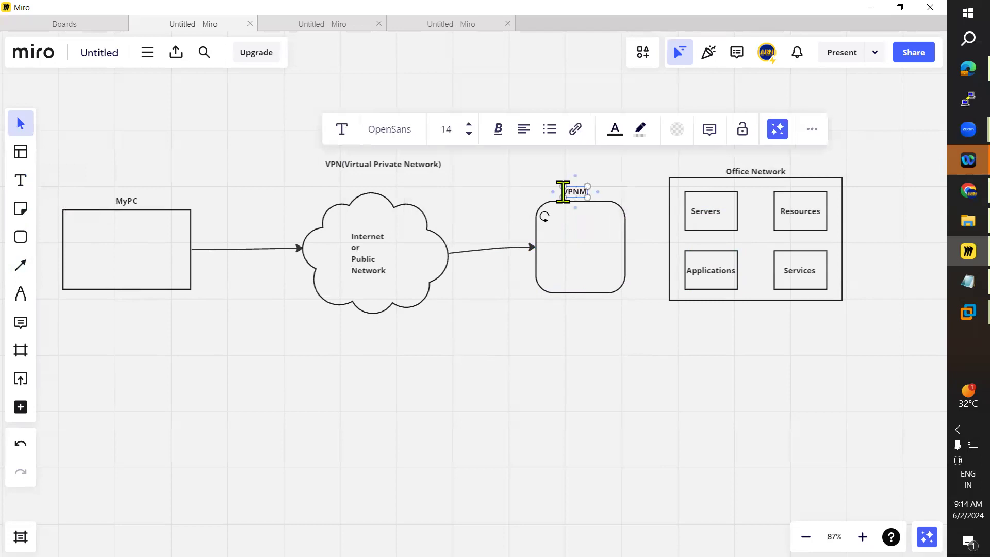
{"action": "key", "text": "BackSpace"}
{"action": "type", "text": "Server"}
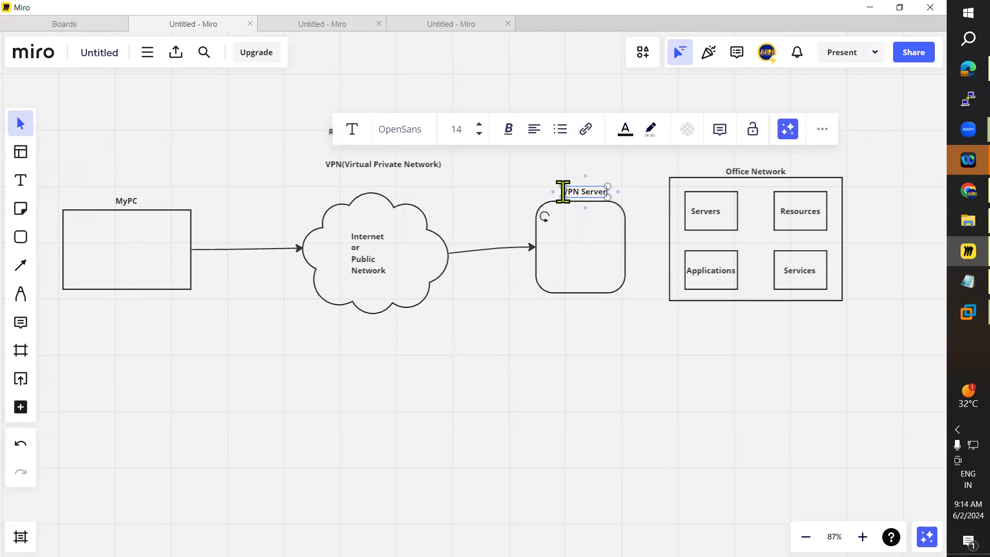
Step: Connect the VPN Server box to the Office Network box with an arrow
{"action": "left_click", "coordinate": [21, 265]}
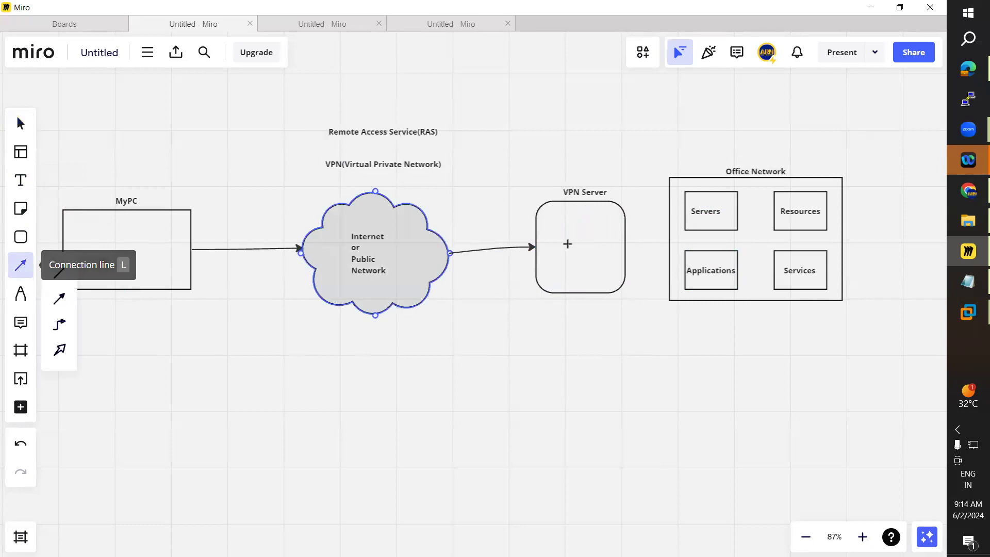
{"action": "left_click_drag", "start_coordinate": [625, 247], "coordinate": [669, 239]}
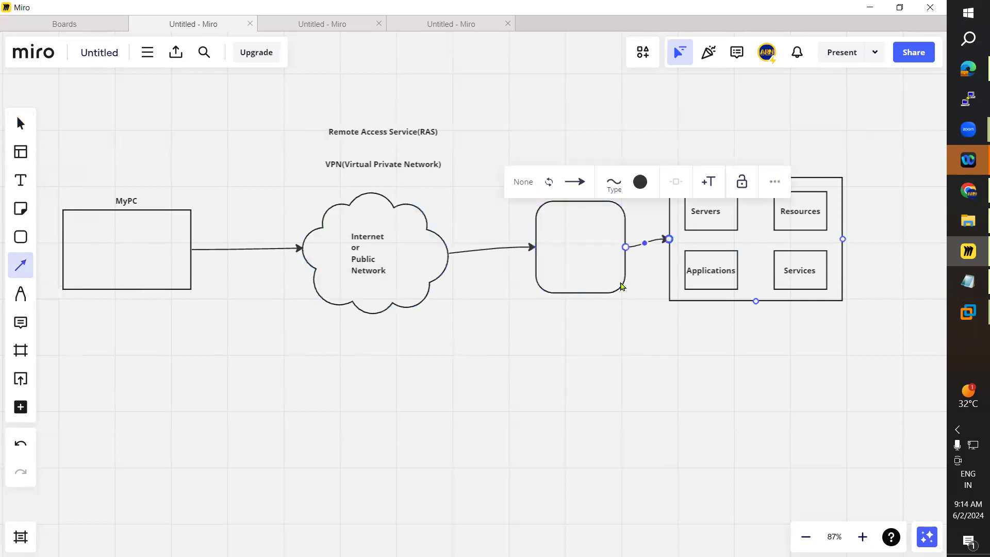
{"action": "key", "text": "Escape"}
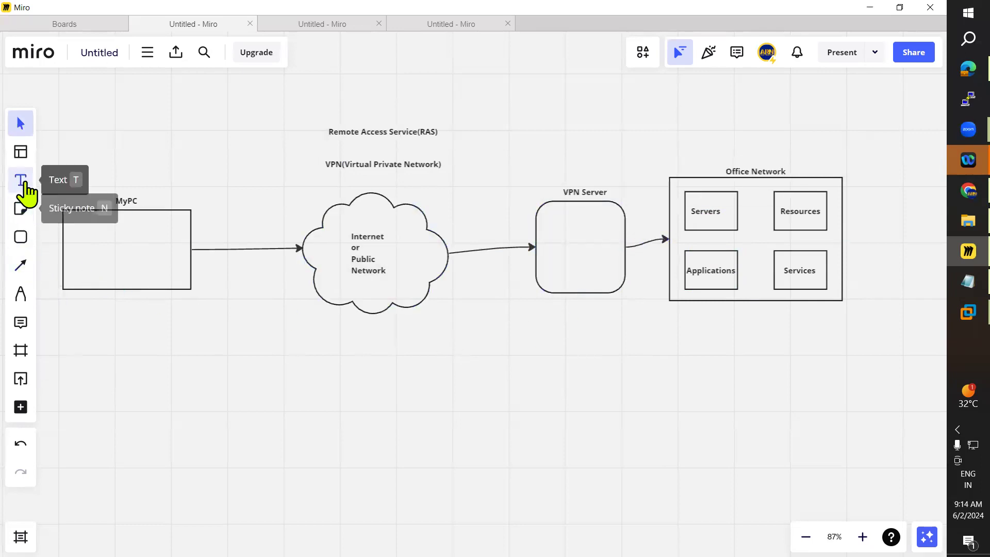
Step: Start a new text box inside the MyPC rectangle
{"action": "left_click", "coordinate": [23, 184]}
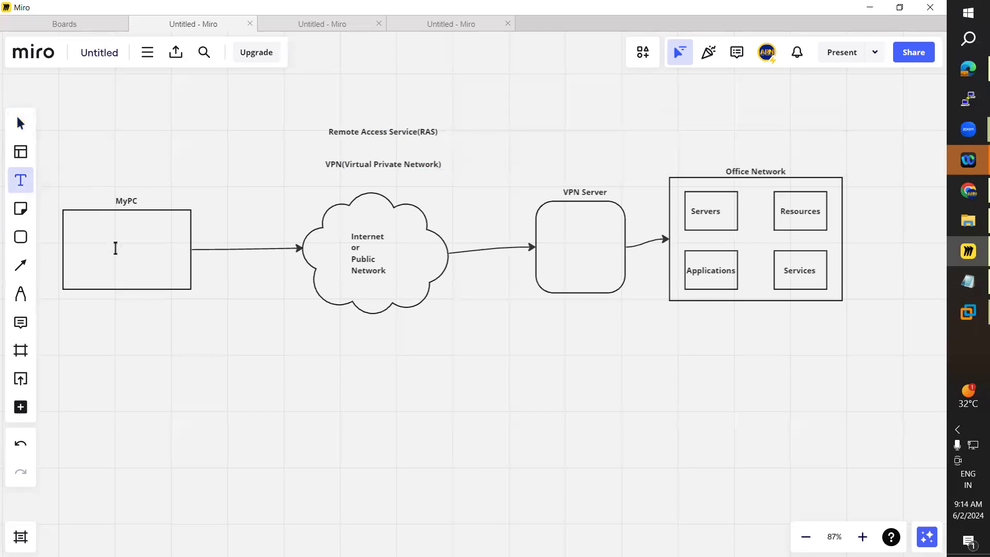
{"action": "left_click", "coordinate": [99, 251]}
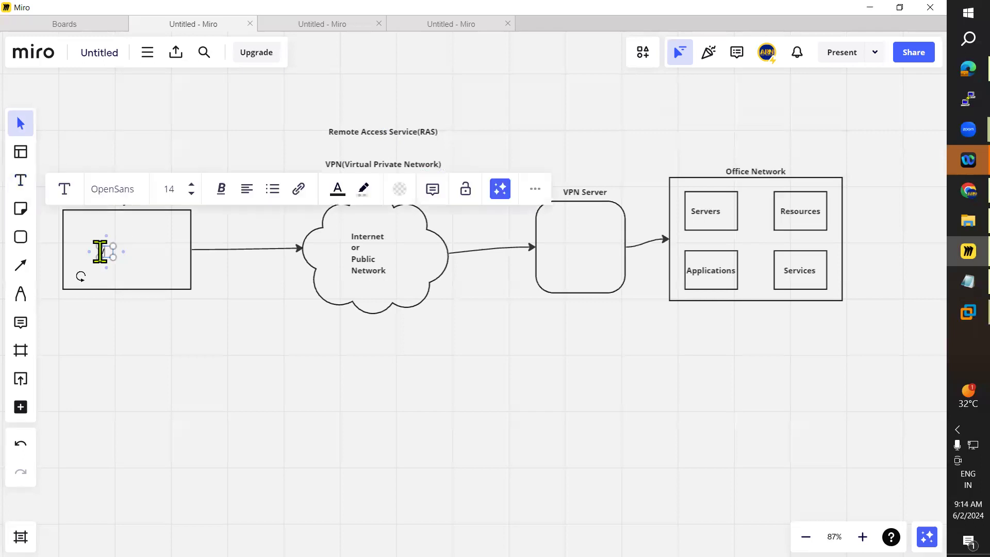
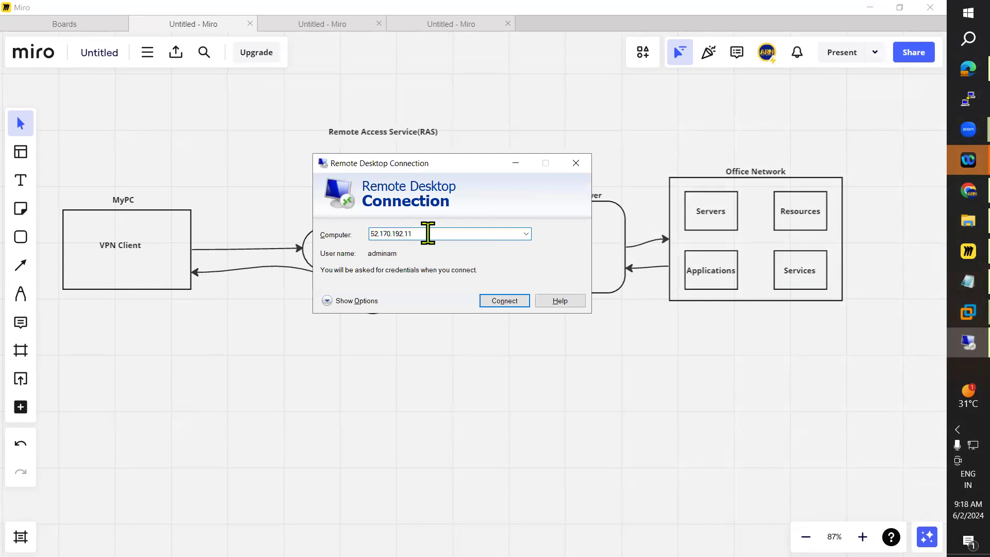
Step: Close the Remote Desktop Connection dialog covering the diagram board
{"action": "left_click_drag", "start_coordinate": [420, 233], "coordinate": [362, 233]}
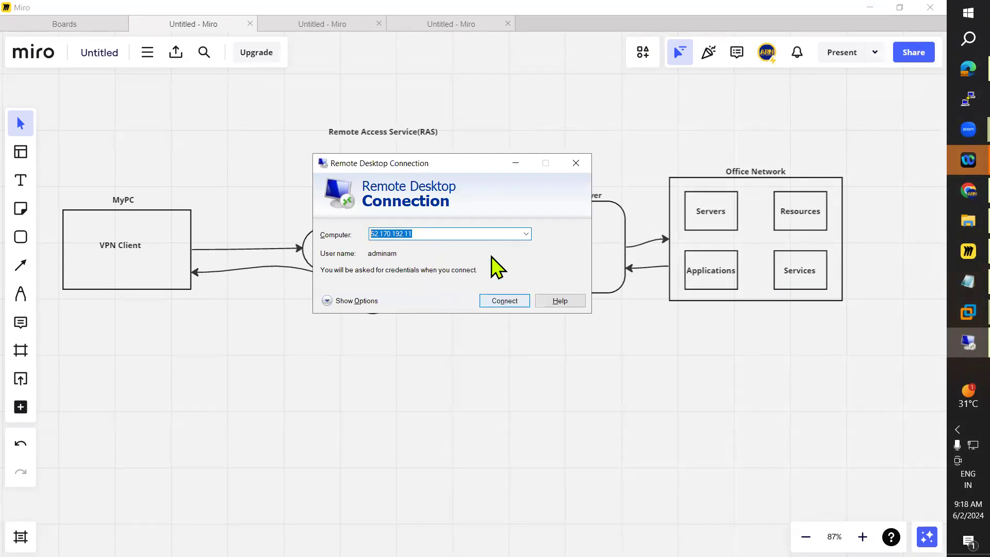
{"action": "left_click", "coordinate": [576, 163]}
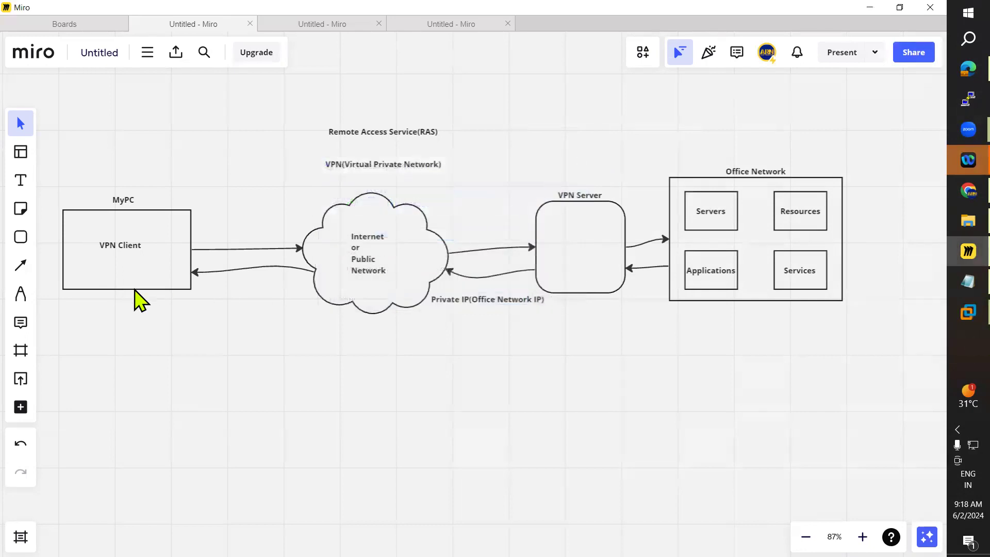
Step: Switch to the Notepad notes and highlight the Remote Administration Mode bullet points
{"action": "left_click", "coordinate": [951, 281]}
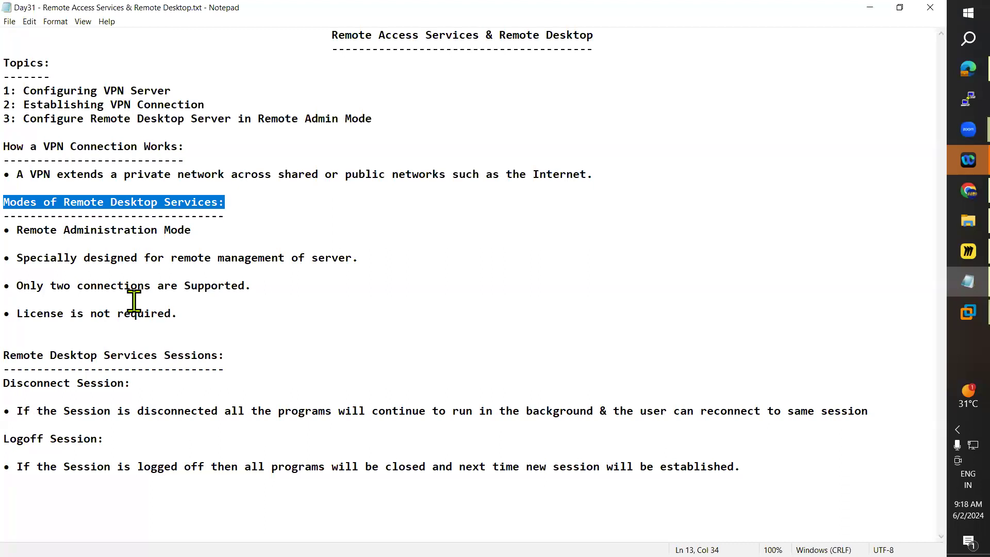
{"action": "left_click_drag", "start_coordinate": [17, 230], "coordinate": [191, 229]}
{"action": "left_click_drag", "start_coordinate": [17, 258], "coordinate": [388, 264]}
{"action": "left_click_drag", "start_coordinate": [17, 286], "coordinate": [261, 283]}
{"action": "key", "text": "alt+Tab"}
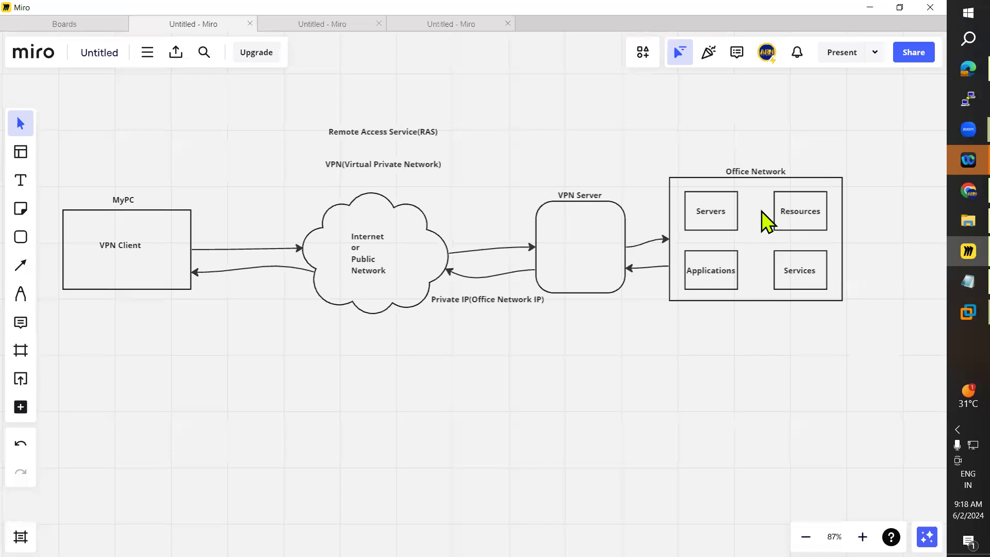
{"action": "left_click", "coordinate": [713, 215]}
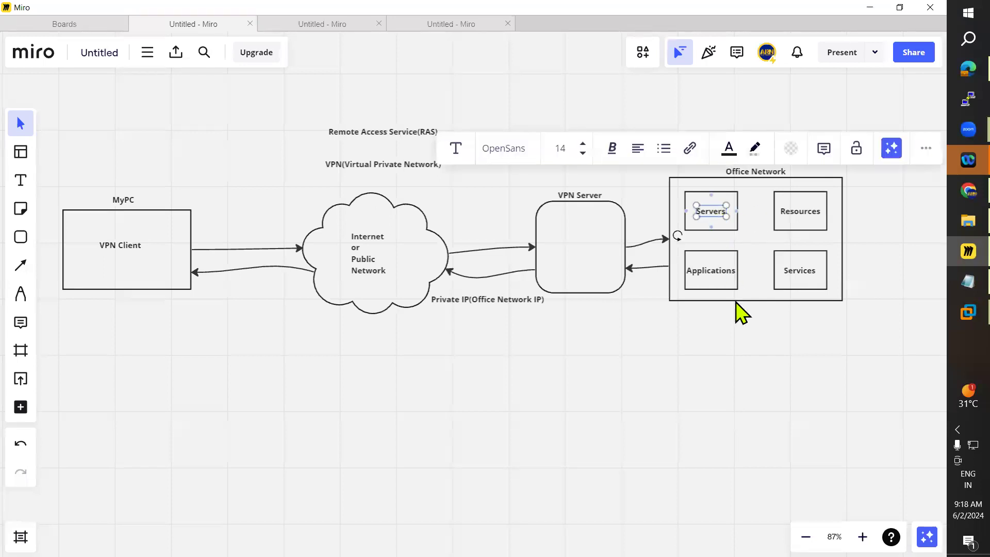
{"action": "left_click", "coordinate": [730, 358]}
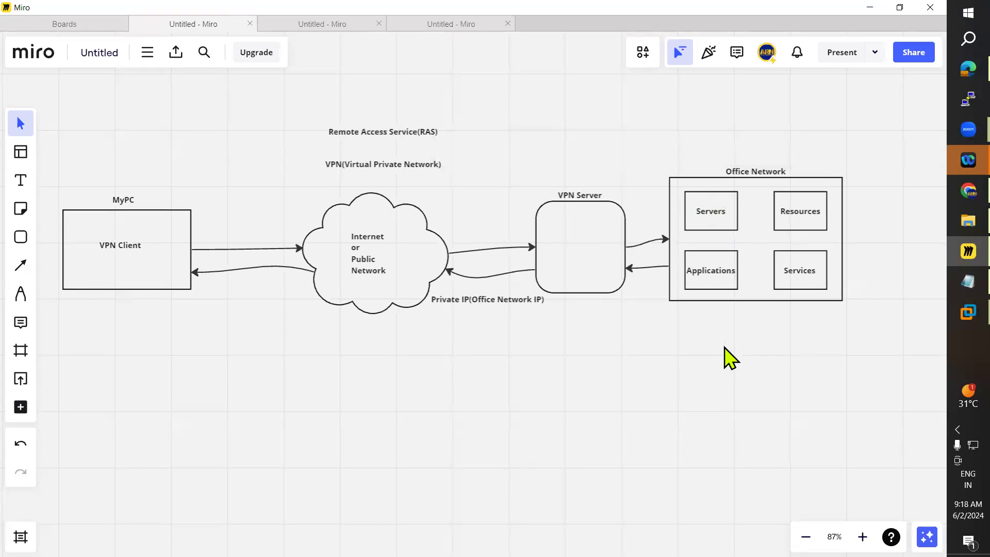
Step: Highlight the licence note and the Remote Desktop Services Sessions headings in the Notepad notes
{"action": "key", "text": "alt+Tab"}
{"action": "left_click_drag", "start_coordinate": [178, 313], "coordinate": [14, 314]}
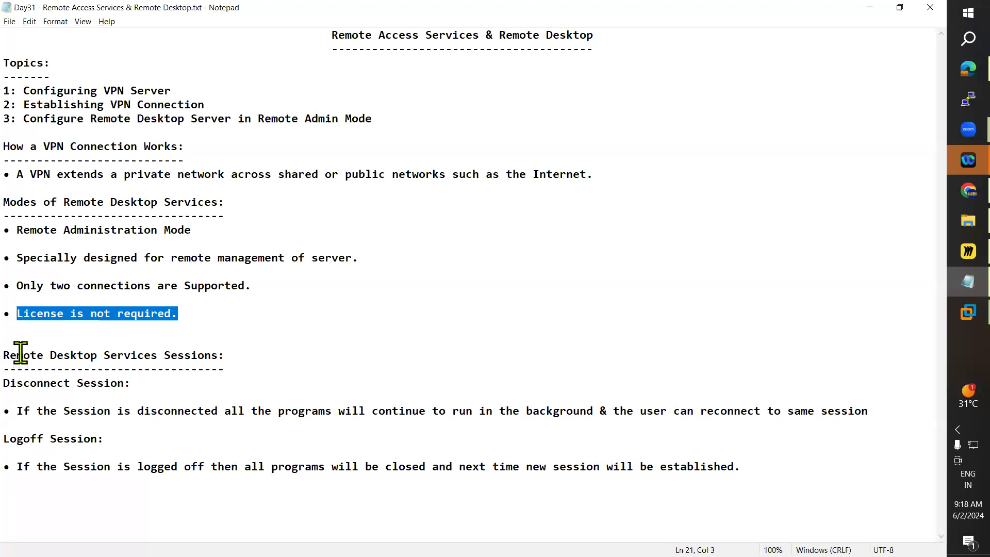
{"action": "left_click_drag", "start_coordinate": [4, 354], "coordinate": [274, 354]}
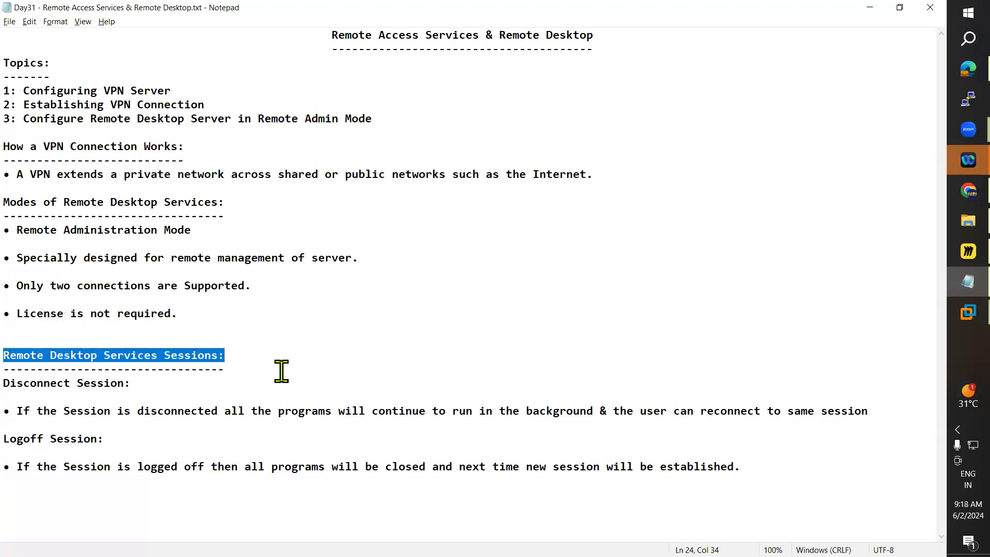
{"action": "left_click_drag", "start_coordinate": [4, 383], "coordinate": [221, 387]}
{"action": "left_click_drag", "start_coordinate": [4, 438], "coordinate": [251, 446]}
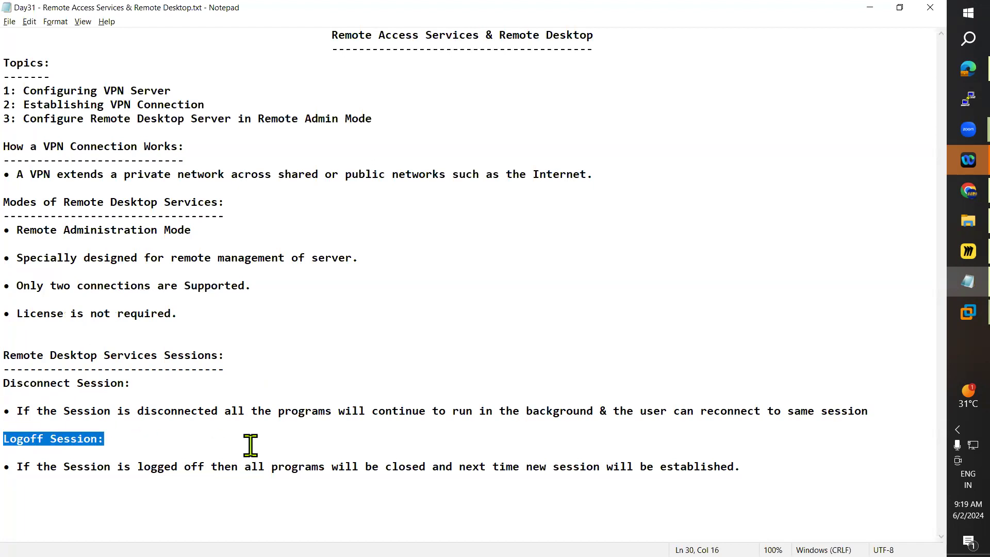
{"action": "key", "text": "alt+Tab"}
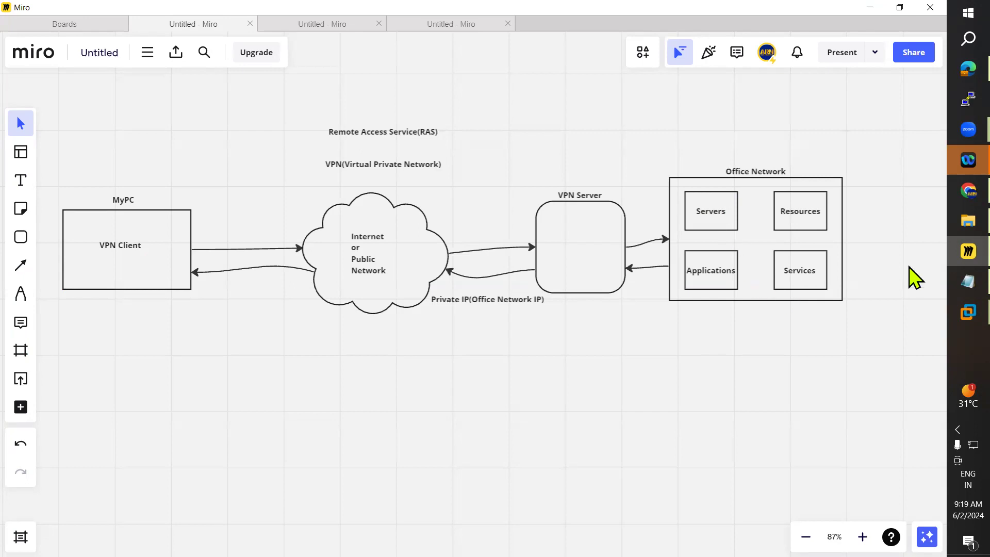
Step: Open the DC virtual machine in VMware Workstation
{"action": "left_click", "coordinate": [950, 282]}
{"action": "mouse_move", "coordinate": [950, 311]}
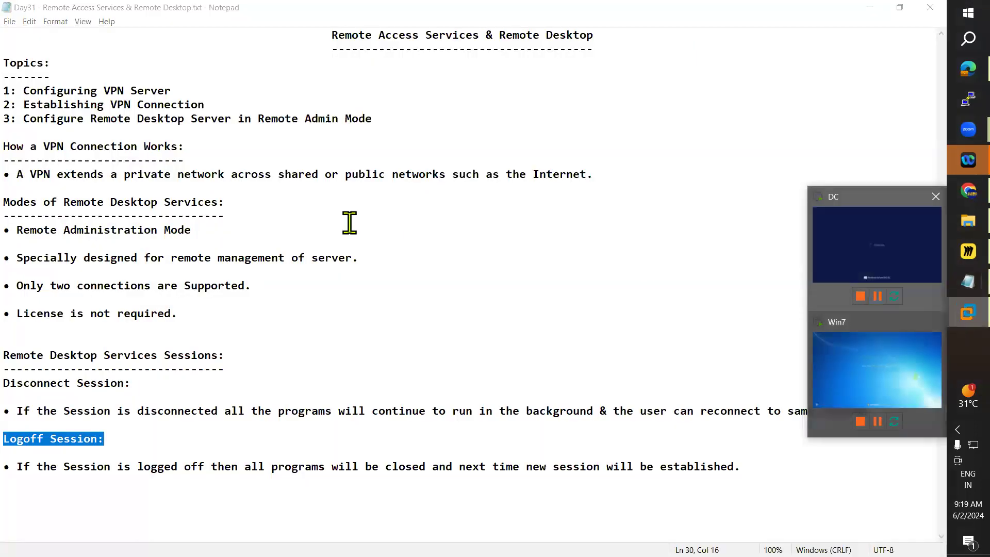
{"action": "left_click", "coordinate": [917, 260]}
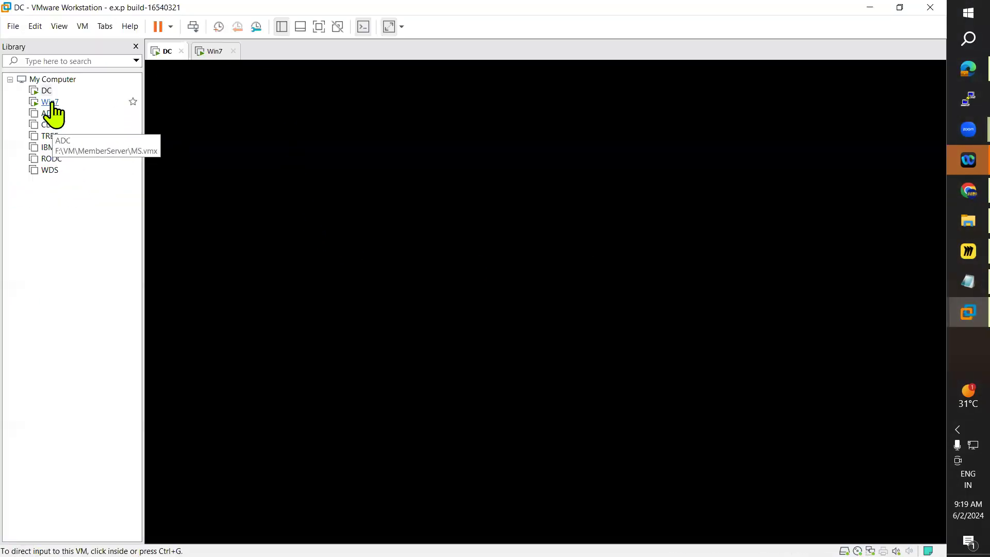
Step: Send Ctrl+Alt+Del to the DC virtual machine and sign in with the administrator password
{"action": "left_click", "coordinate": [402, 195]}
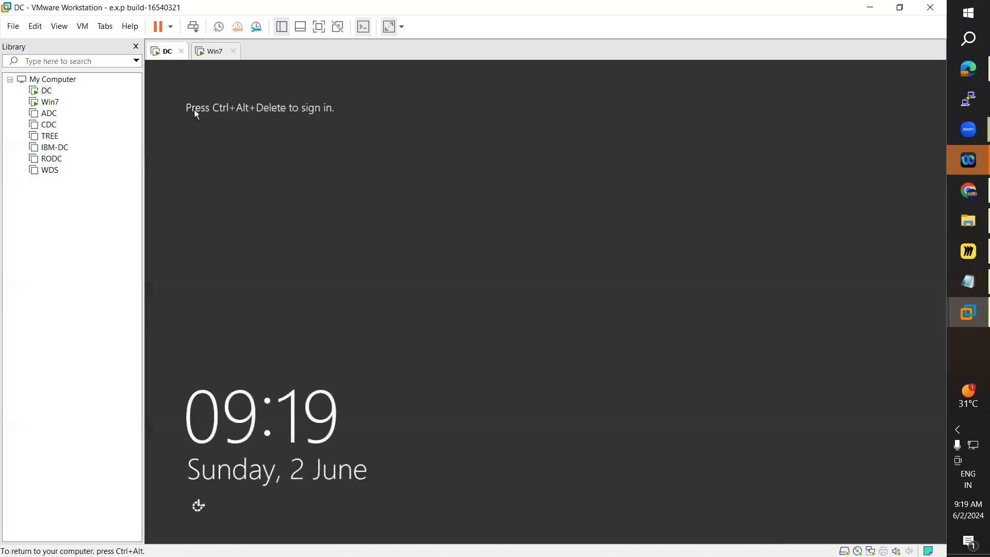
{"action": "left_click", "coordinate": [81, 27]}
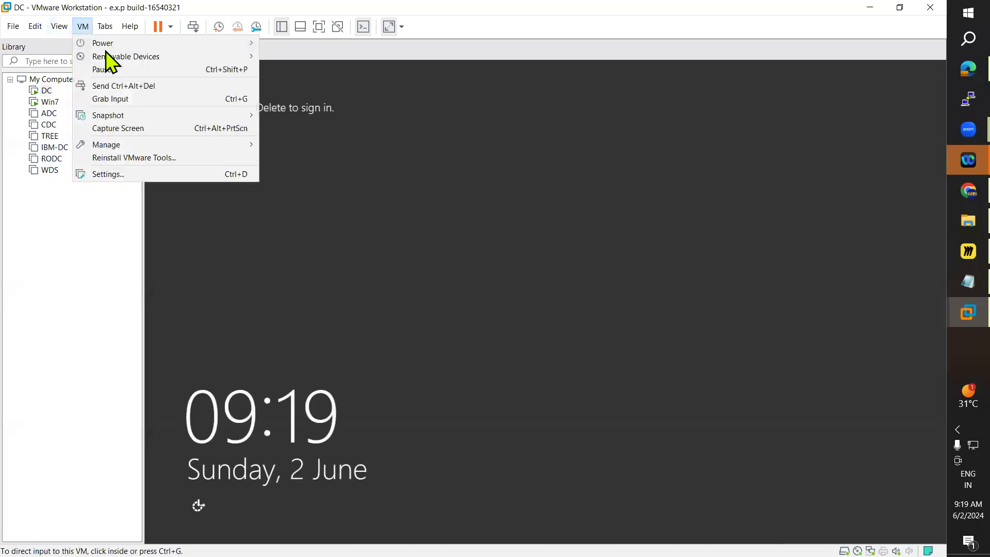
{"action": "left_click", "coordinate": [159, 86]}
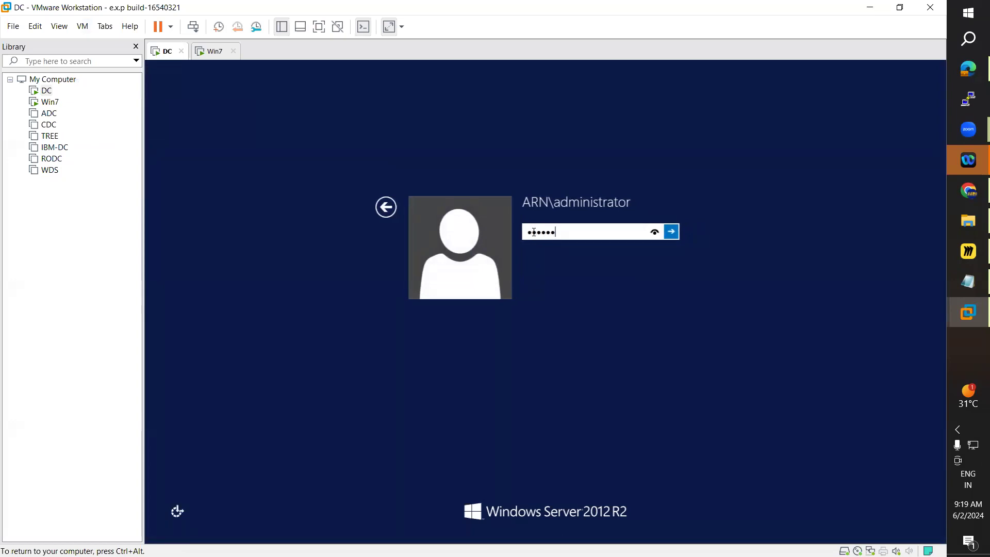
{"action": "key", "text": "Return"}
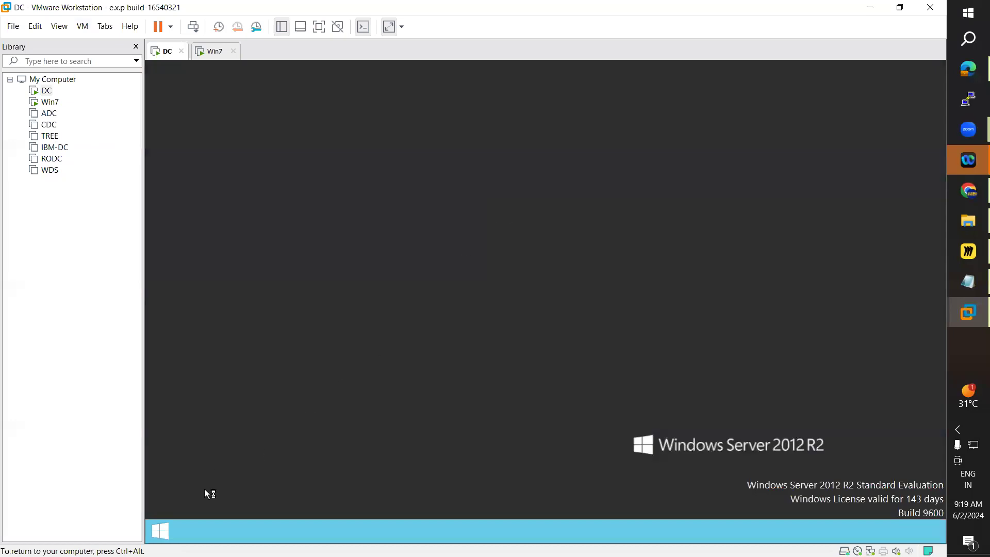
Step: Open Network Connections by searching ncpa.cpl from the Start screen
{"action": "left_click", "coordinate": [166, 532]}
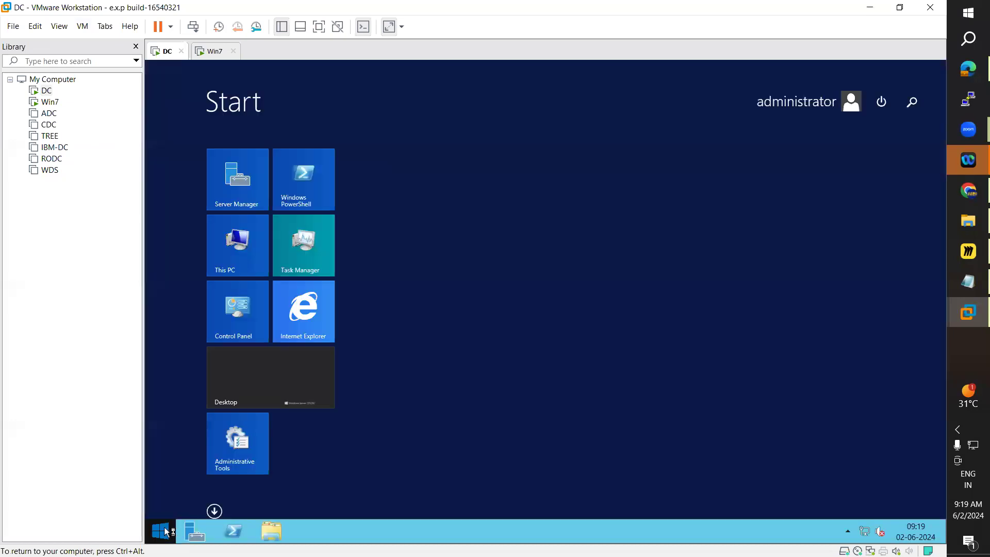
{"action": "left_click", "coordinate": [913, 103]}
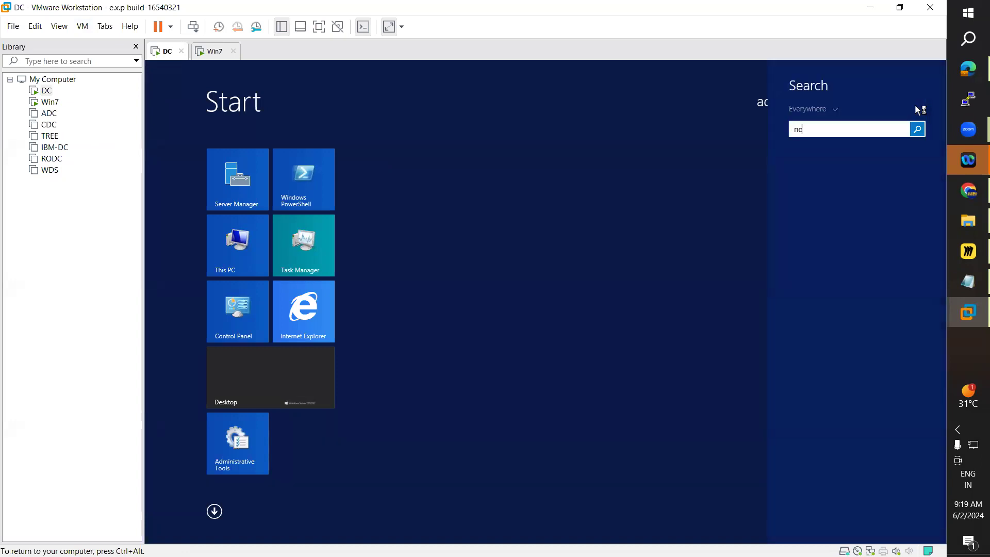
{"action": "type", "text": "ncpa.cpl"}
{"action": "key", "text": "Return"}
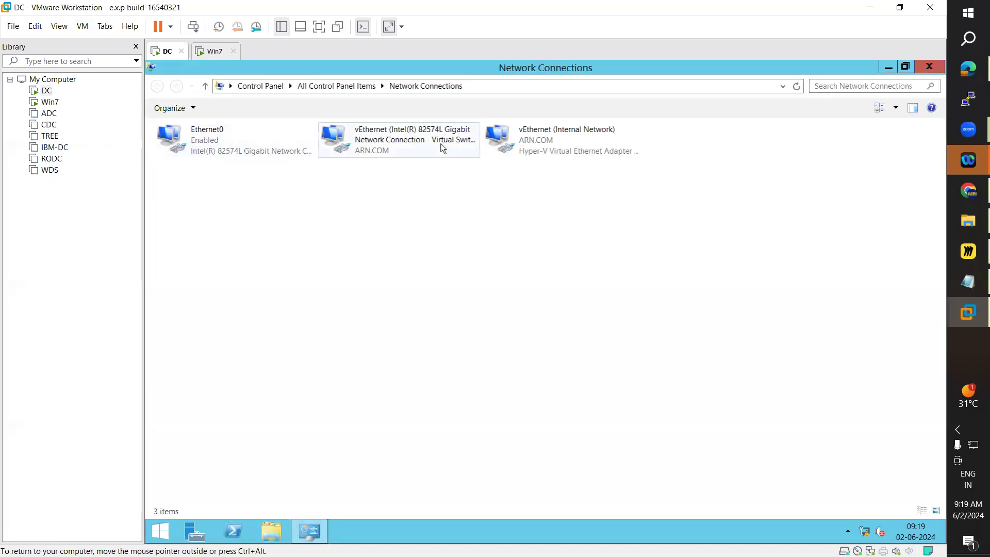
Step: Set the vEthernet adapter's IPv4 address to 192.168.223.10, mask 255.255.255.0, no gateway, and preferred DNS 192.168.223.10
{"action": "left_click", "coordinate": [434, 150]}
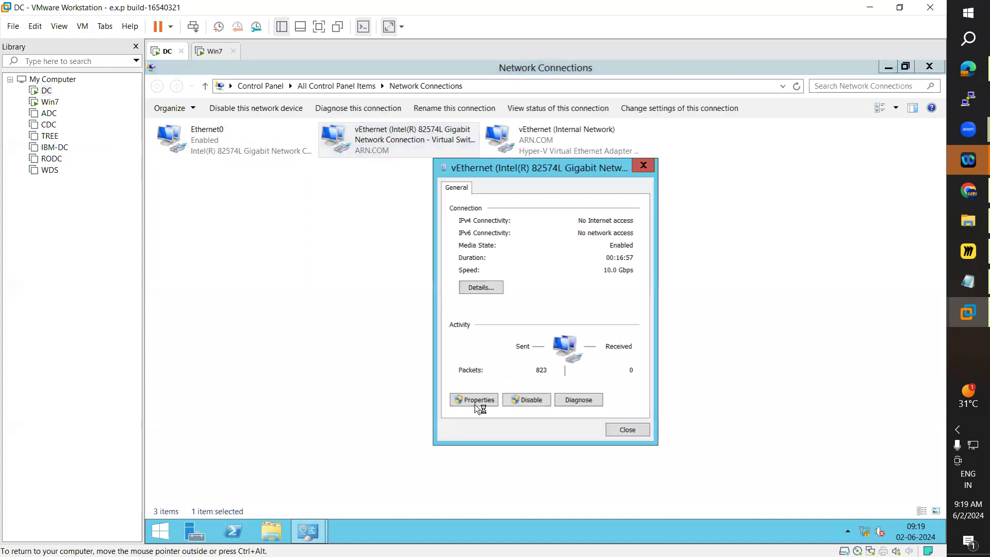
{"action": "left_click", "coordinate": [481, 401]}
{"action": "scroll", "coordinate": [580, 344], "scroll_direction": "down", "scroll_amount": 1}
{"action": "double_click", "coordinate": [566, 347]}
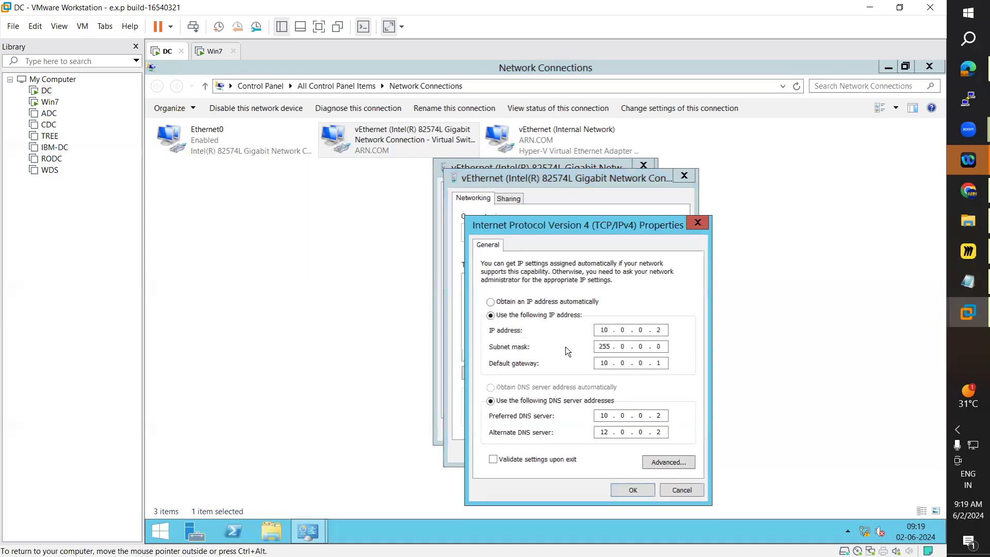
{"action": "left_click", "coordinate": [538, 304]}
{"action": "left_click", "coordinate": [551, 316]}
{"action": "key", "text": "Tab"}
{"action": "key", "text": "Tab"}
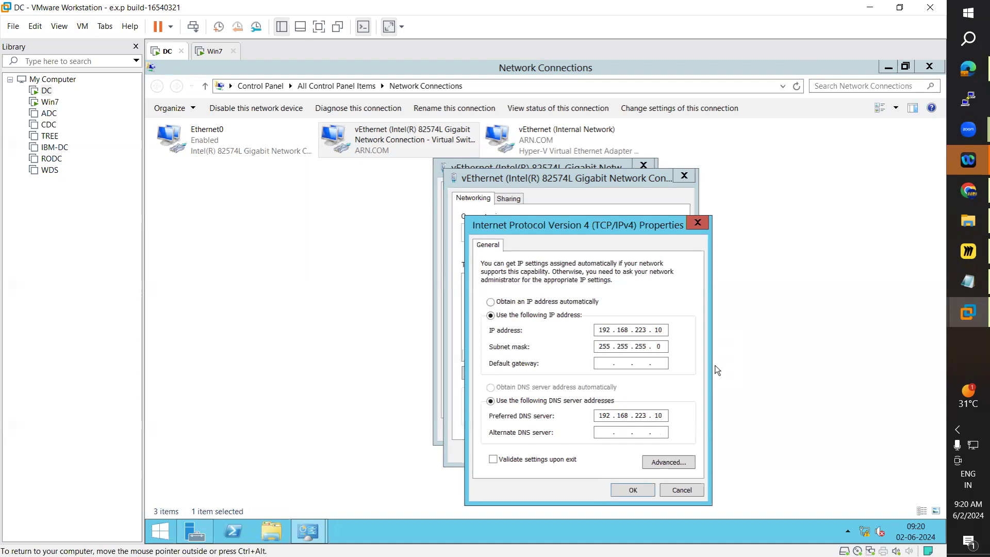
{"action": "left_click", "coordinate": [633, 490]}
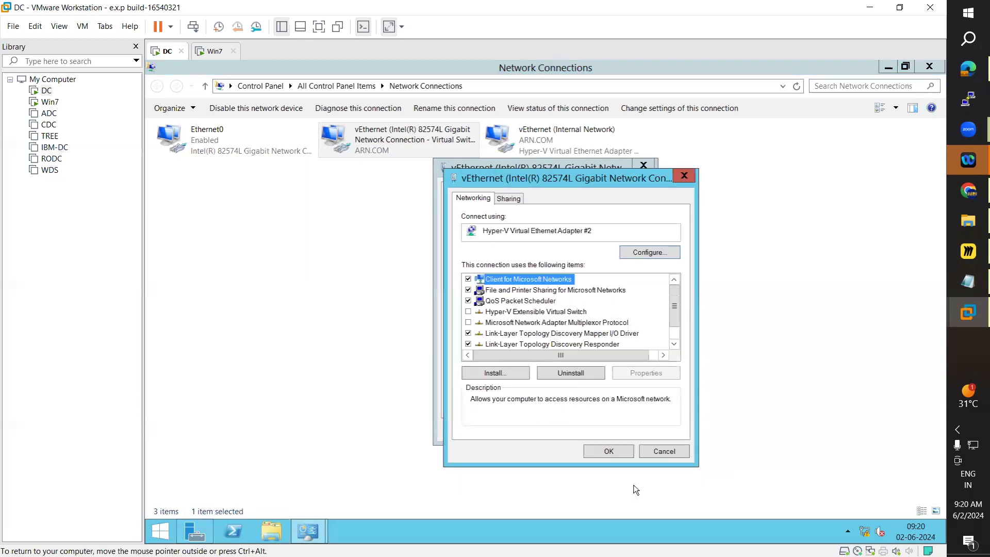
{"action": "left_click", "coordinate": [609, 451]}
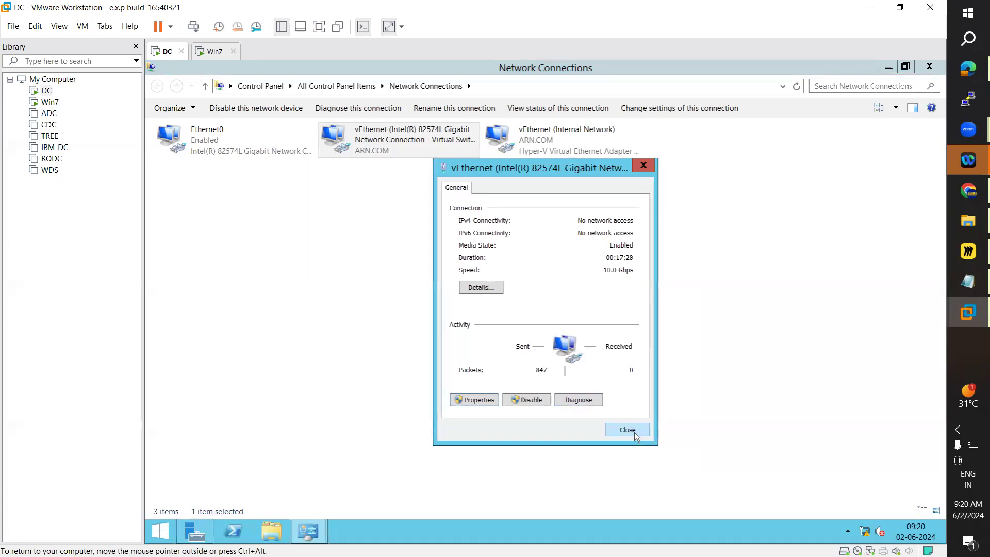
{"action": "left_click", "coordinate": [627, 431]}
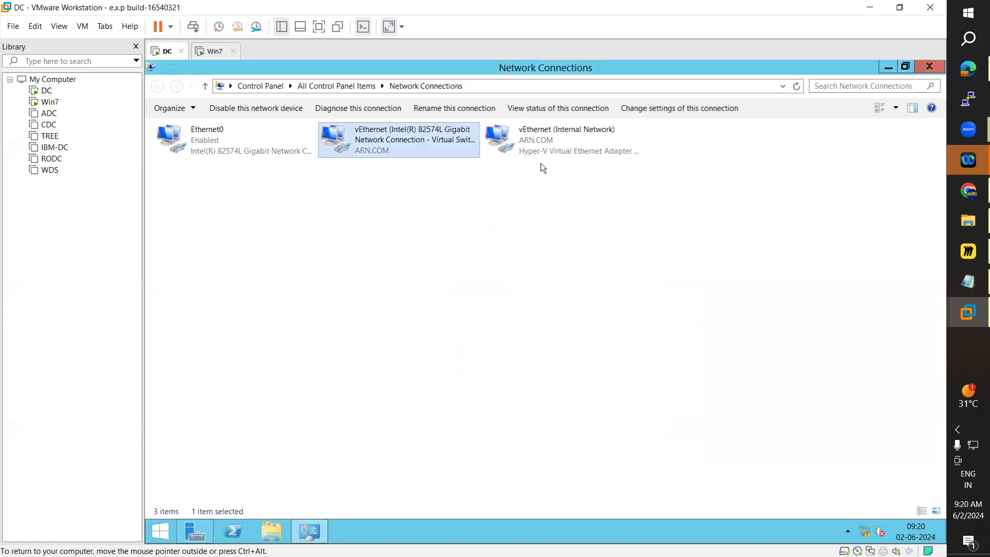
Step: Close Network Connections and review the refreshed Local Server properties in maximized Server Manager
{"action": "left_click", "coordinate": [929, 67]}
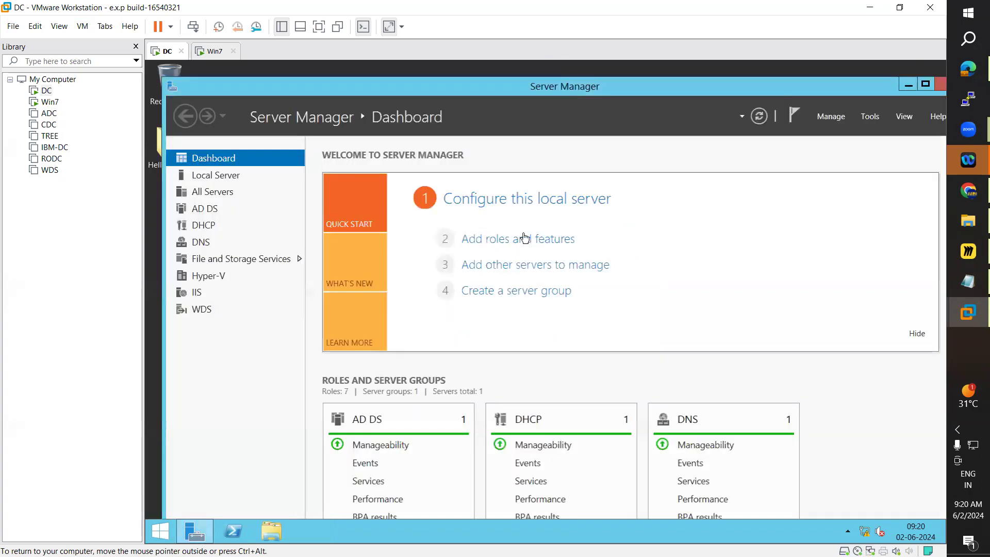
{"action": "left_click", "coordinate": [925, 84]}
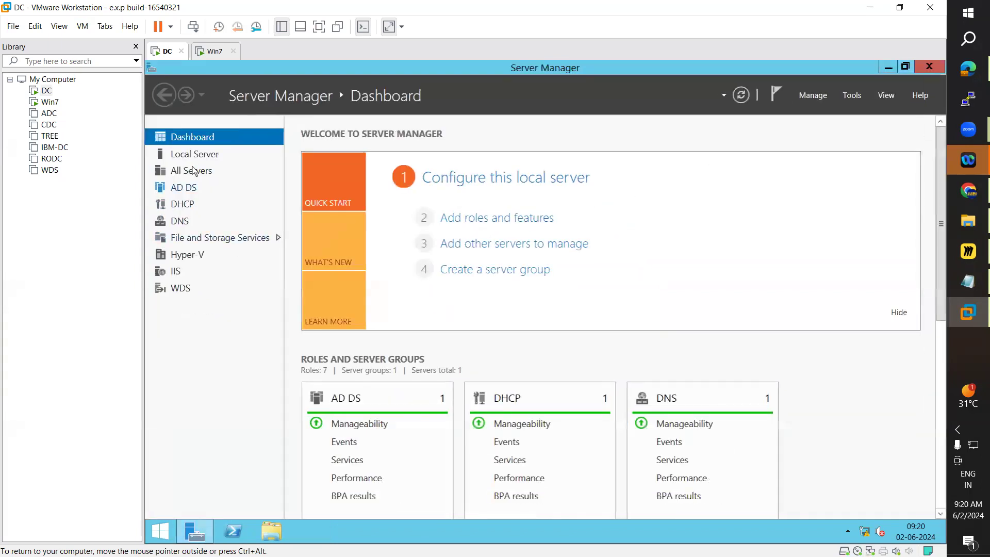
{"action": "left_click", "coordinate": [203, 155]}
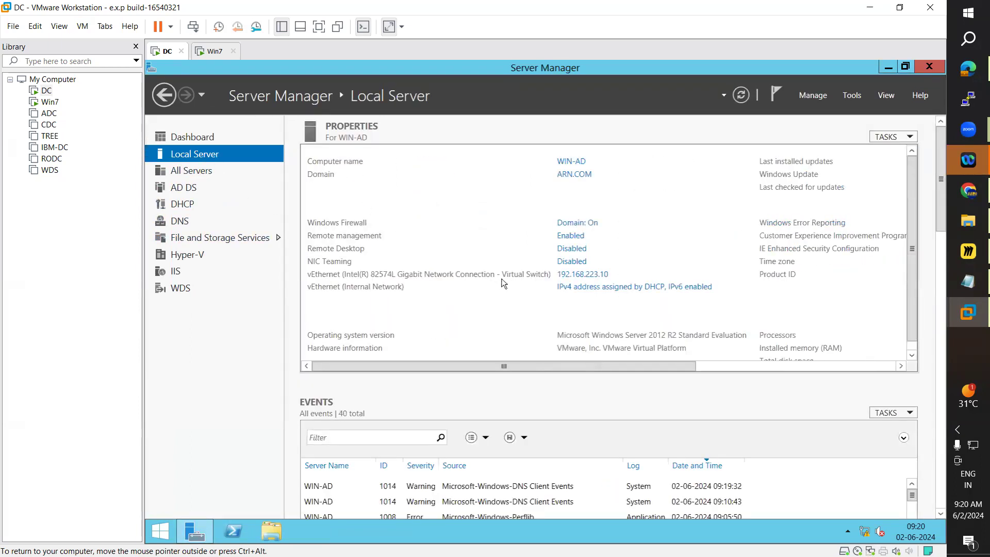
{"action": "left_click", "coordinate": [741, 96]}
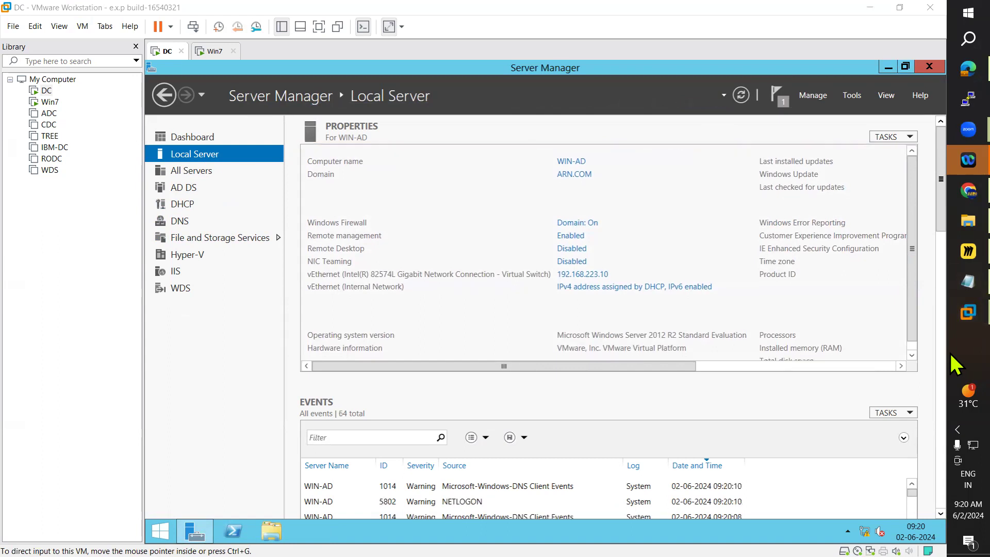
Step: Launch mstsc and try a Remote Desktop connection to 192.168.223.10, dismissing the resulting dialog
{"action": "key", "text": "super+r"}
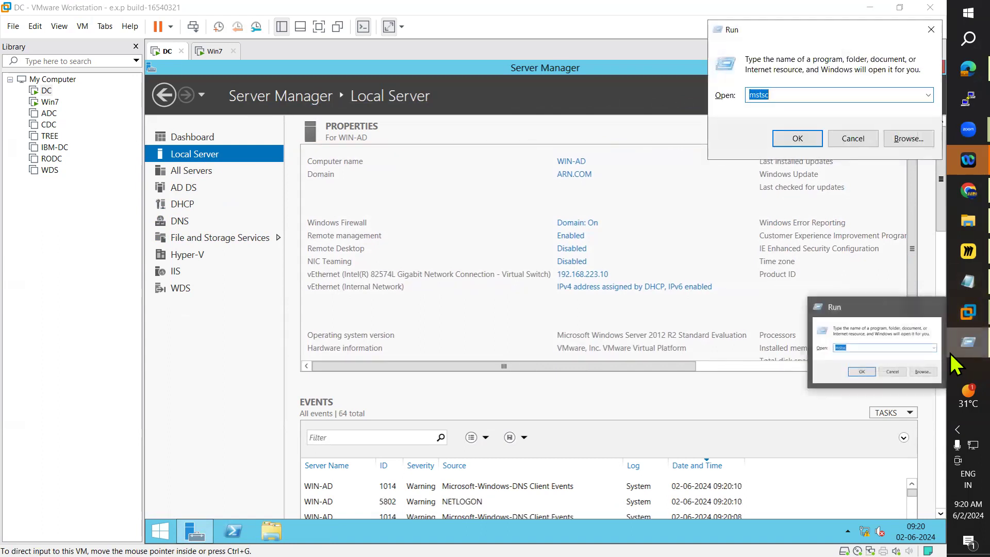
{"action": "type", "text": "mstsc"}
{"action": "key", "text": "Return"}
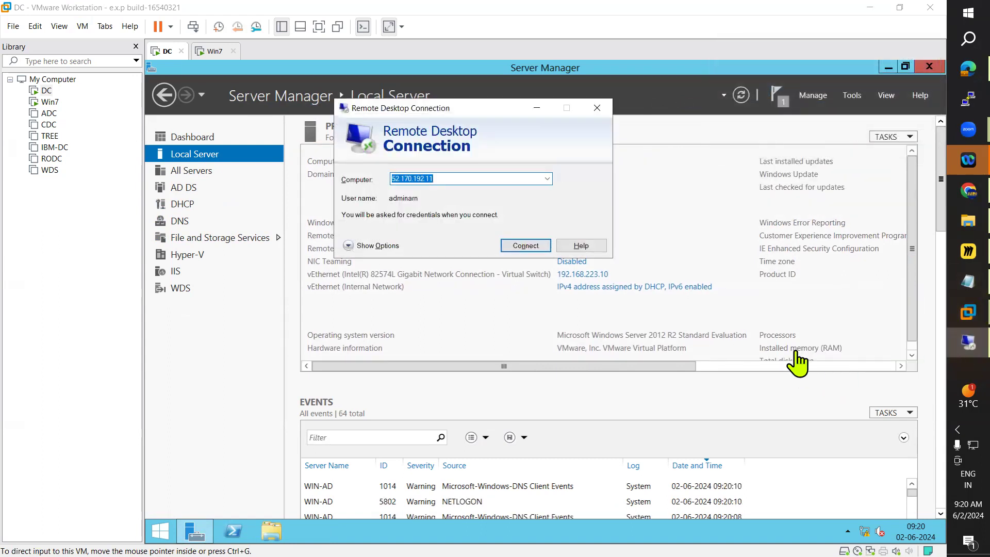
{"action": "type", "text": "192.168.223.10"}
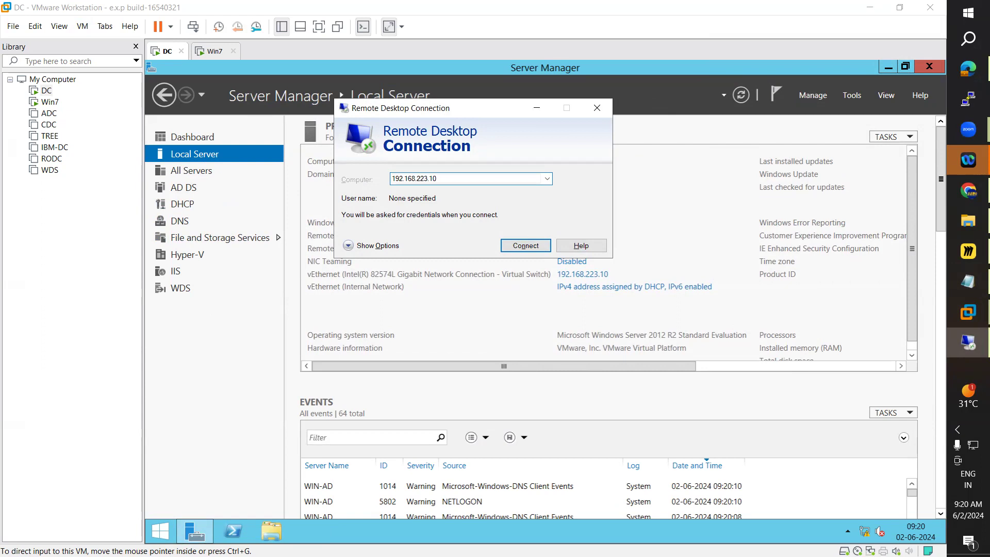
{"action": "left_click", "coordinate": [524, 245]}
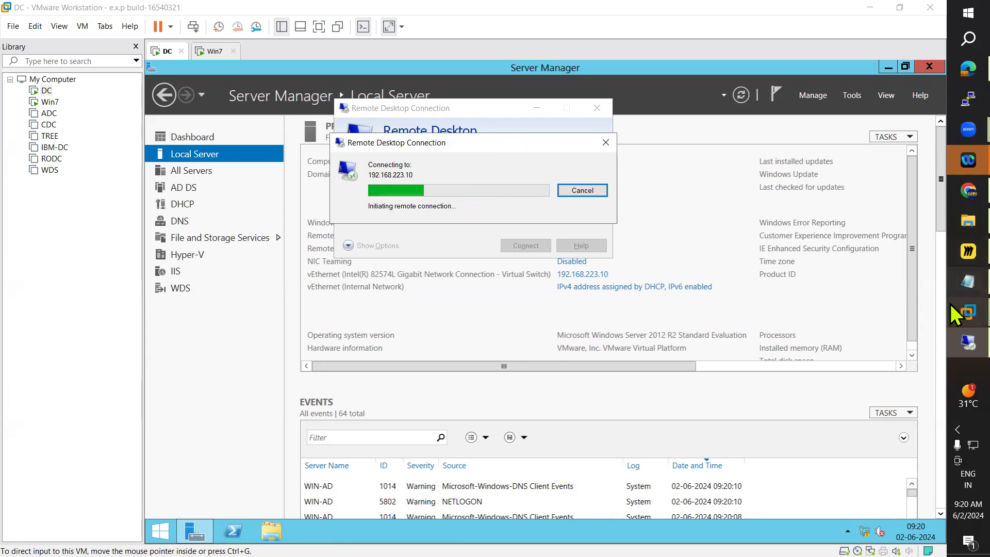
{"action": "left_click", "coordinate": [950, 284]}
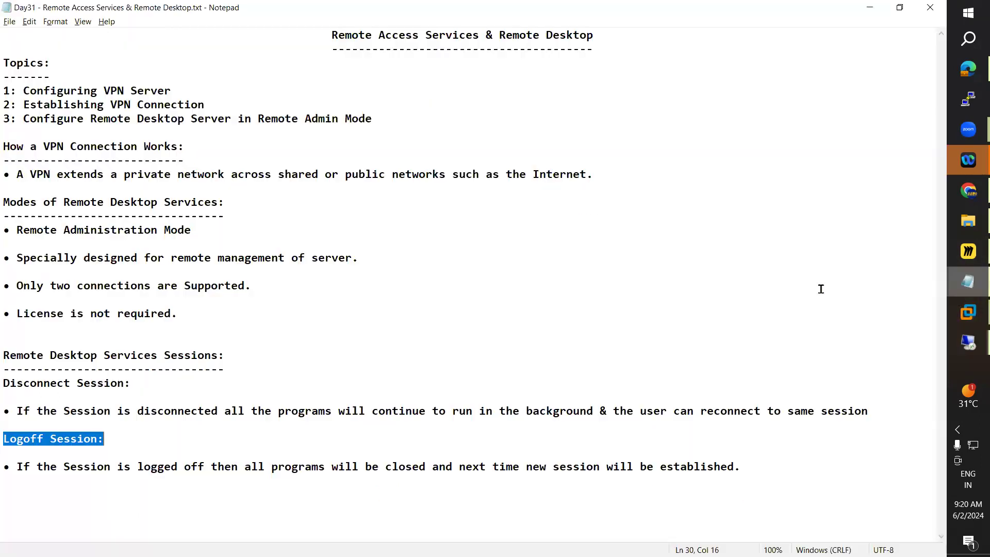
{"action": "left_click", "coordinate": [951, 280]}
{"action": "left_click", "coordinate": [578, 319]}
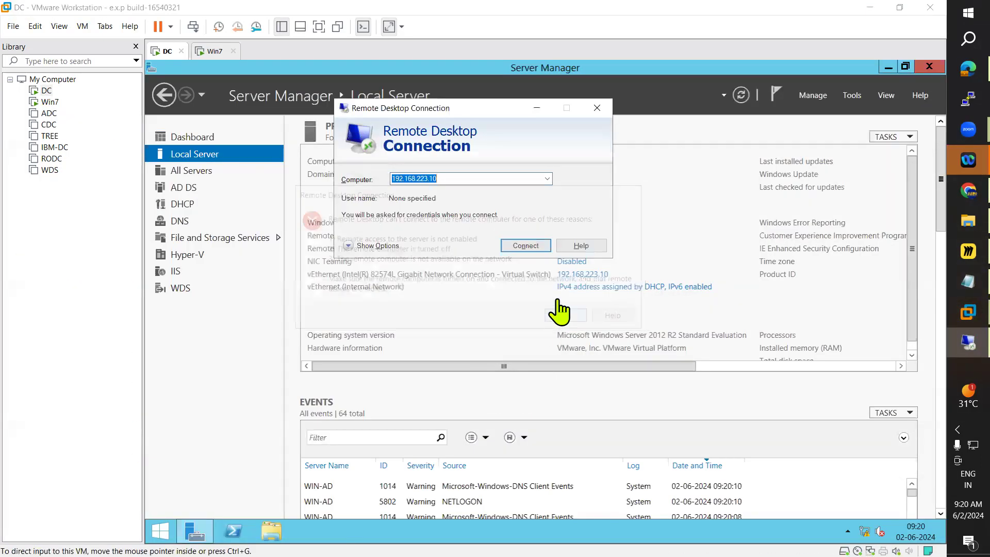
Step: Close the Remote Desktop Connection window and refresh the Local Server properties
{"action": "left_click", "coordinate": [596, 108]}
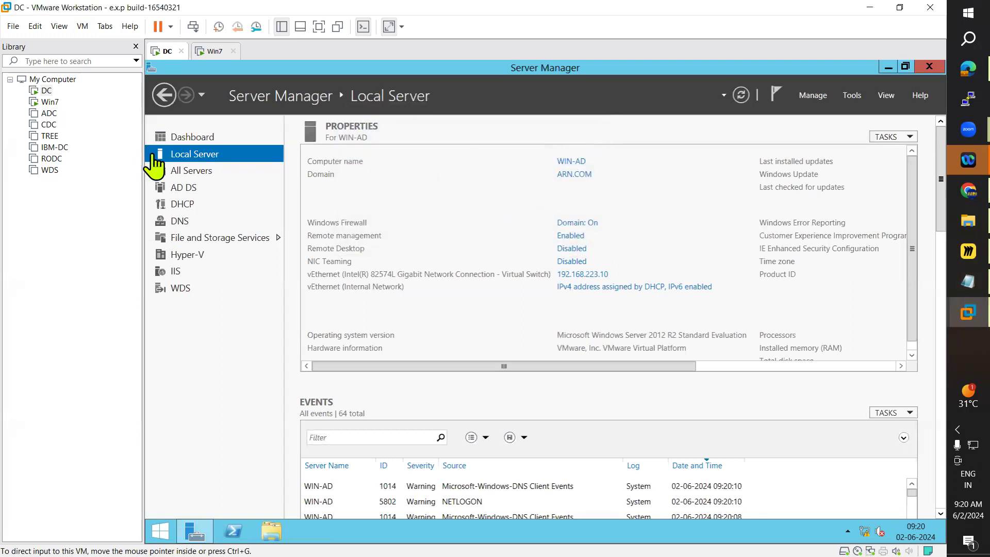
{"action": "left_click", "coordinate": [741, 96]}
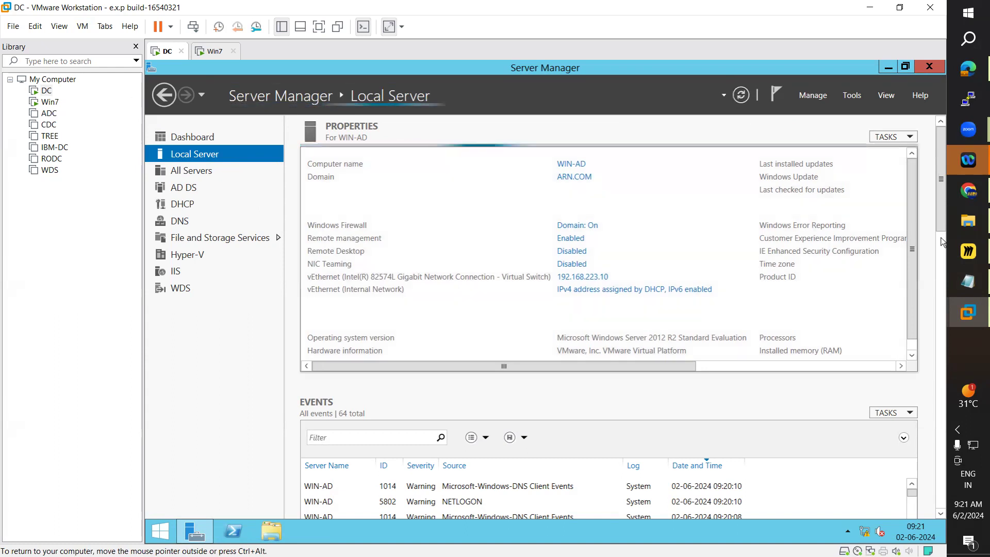
Step: Highlight the Logoff Session heading in the Remote Desktop notes, then minimize the notes
{"action": "left_click", "coordinate": [951, 289]}
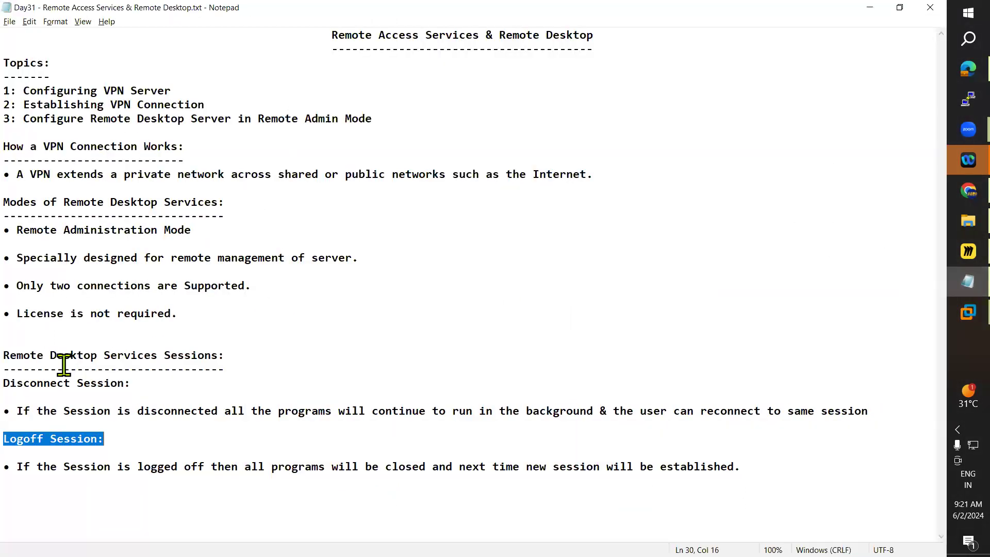
{"action": "left_click_drag", "start_coordinate": [7, 384], "coordinate": [127, 476]}
{"action": "left_click", "coordinate": [123, 483]}
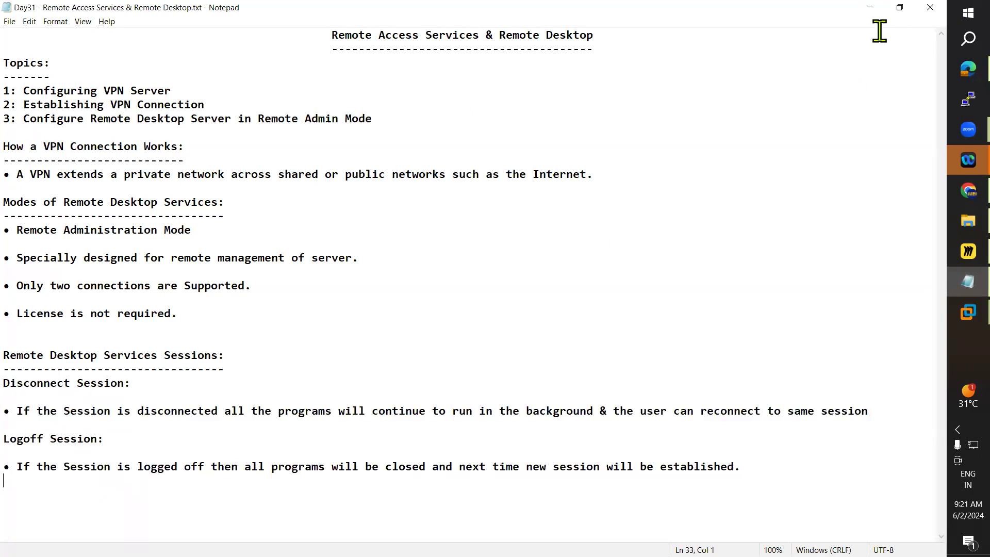
{"action": "left_click", "coordinate": [871, 8]}
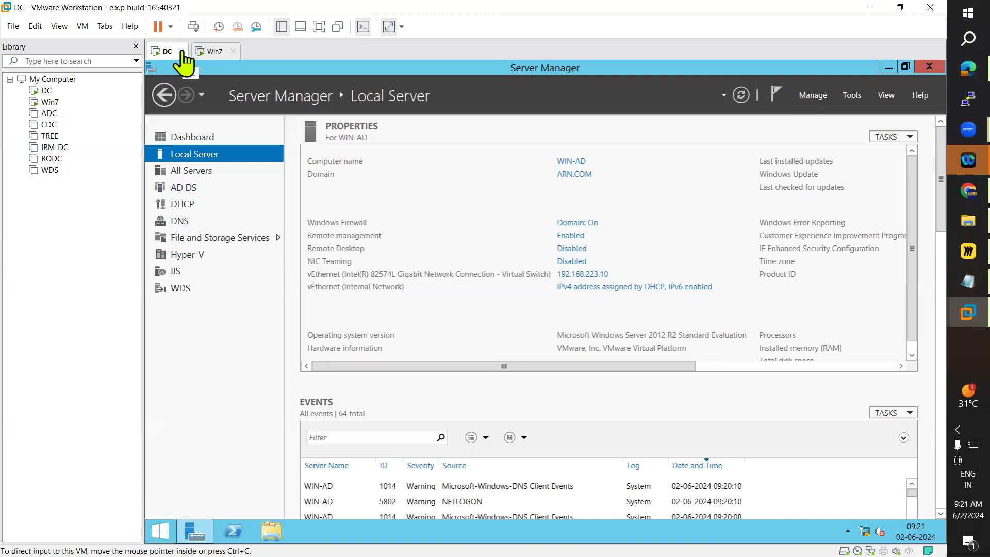
Step: Highlight the Disconnect Session heading and its description in the Remote Desktop notes, then minimize the notes
{"action": "key", "text": "super+d"}
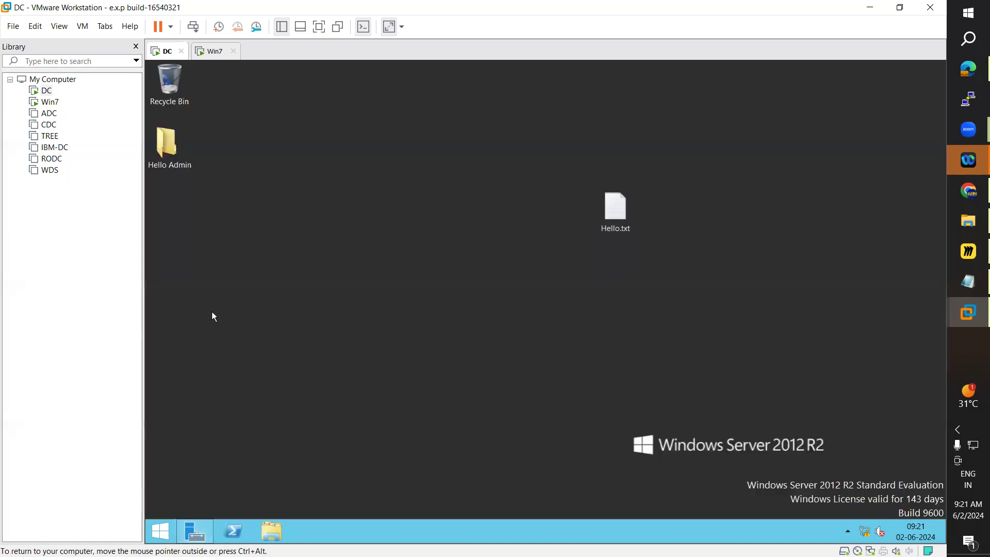
{"action": "key", "text": "super+d"}
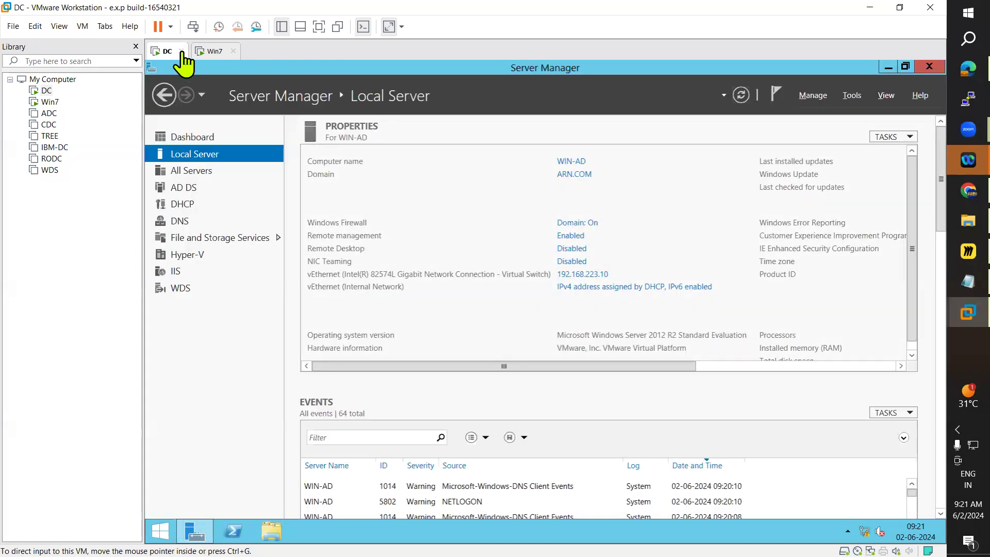
{"action": "left_click", "coordinate": [955, 290]}
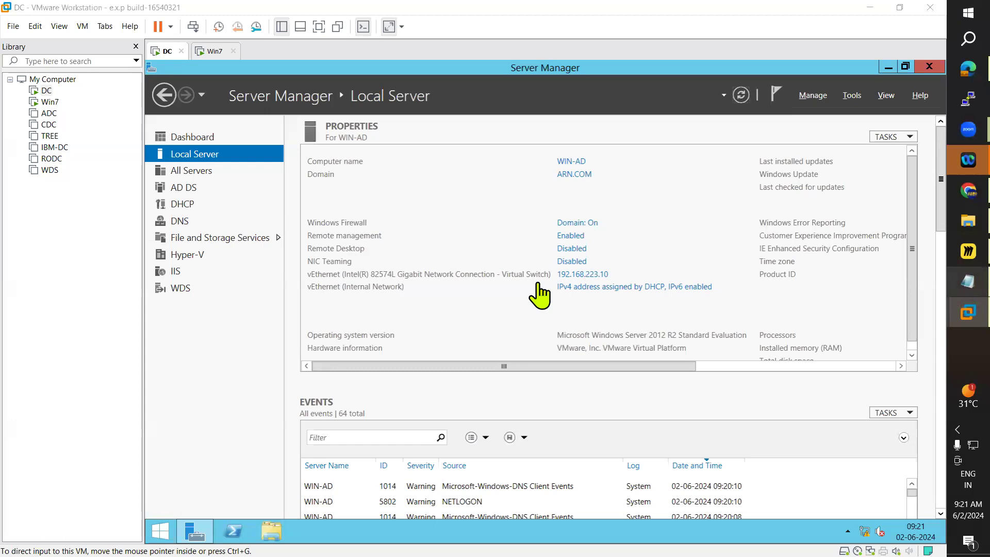
{"action": "left_click_drag", "start_coordinate": [7, 383], "coordinate": [221, 382]}
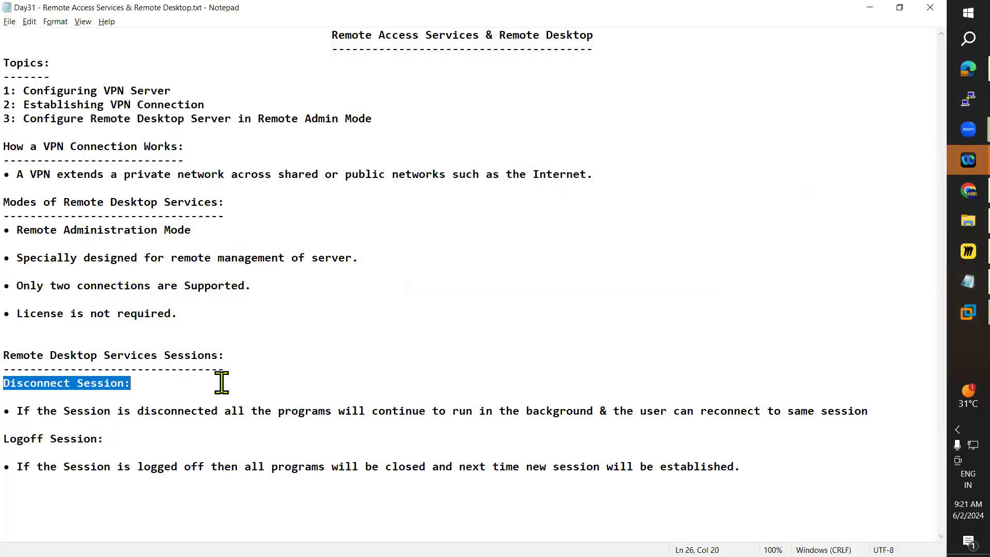
{"action": "left_click_drag", "start_coordinate": [31, 411], "coordinate": [877, 407]}
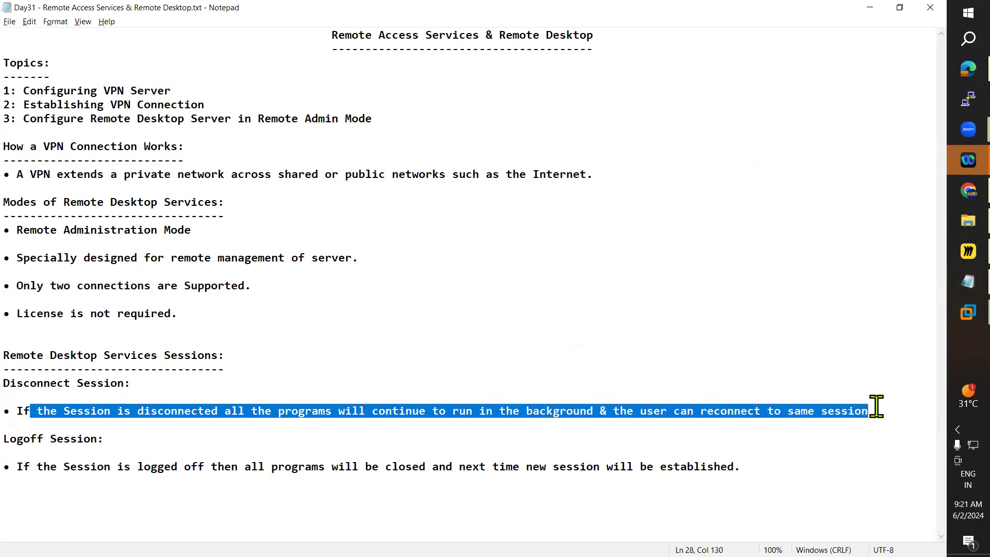
{"action": "left_click", "coordinate": [880, 9]}
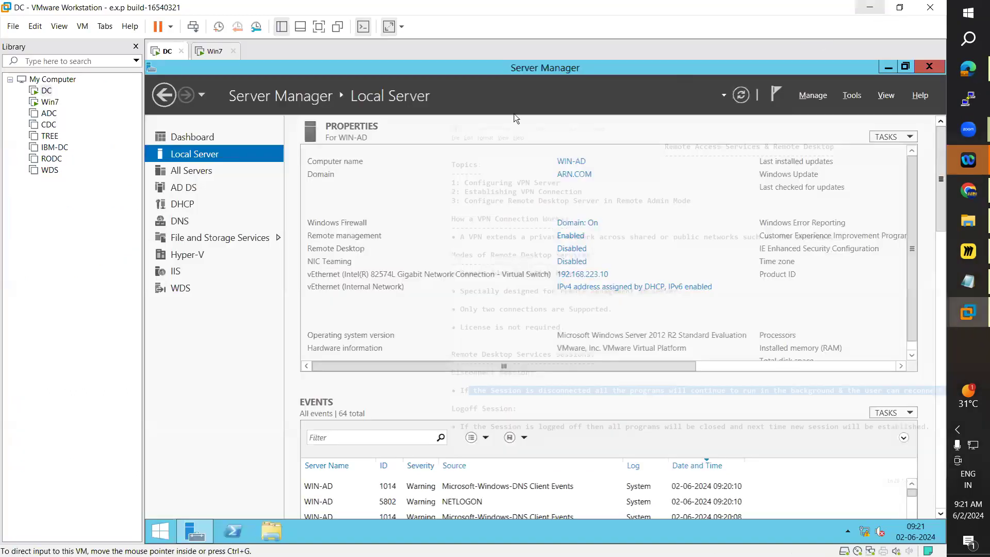
Step: Highlight the Logoff Session description in the Remote Desktop notes, then minimize the notes
{"action": "left_click", "coordinate": [181, 51]}
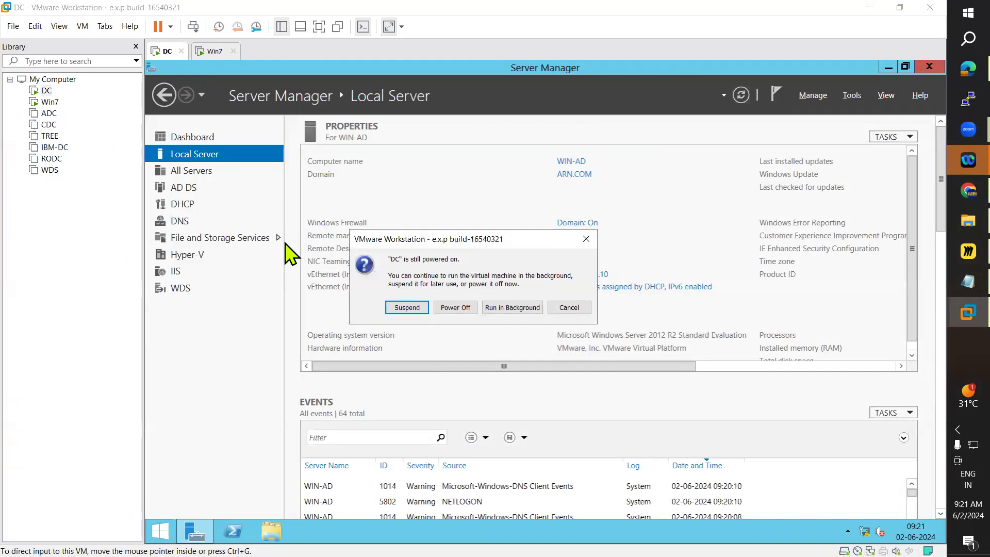
{"action": "left_click", "coordinate": [593, 234]}
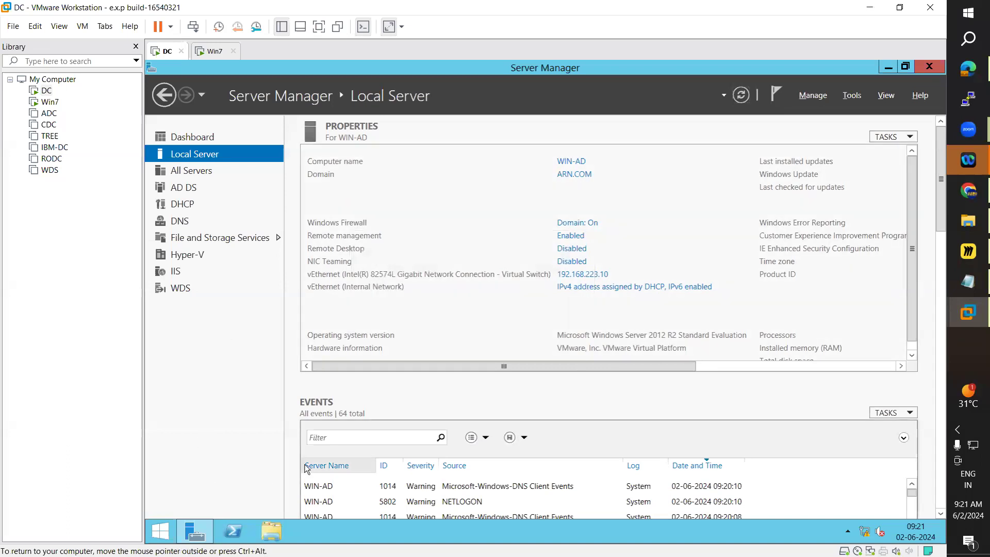
{"action": "left_click", "coordinate": [952, 292]}
{"action": "left_click_drag", "start_coordinate": [17, 467], "coordinate": [734, 467]}
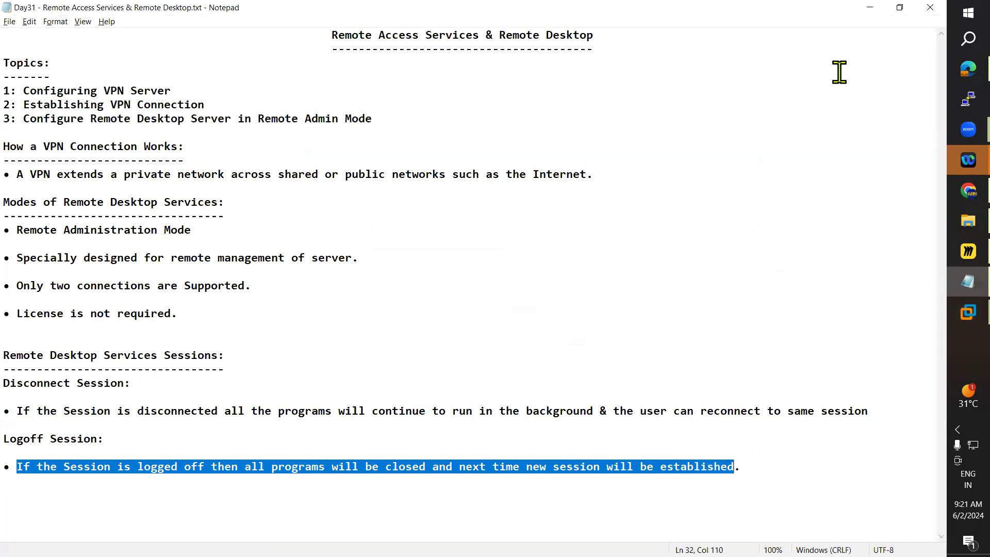
{"action": "left_click", "coordinate": [871, 8]}
Step: Sign the administrator out of the server VM from the Start screen
{"action": "left_click_drag", "start_coordinate": [937, 167], "coordinate": [947, 372]}
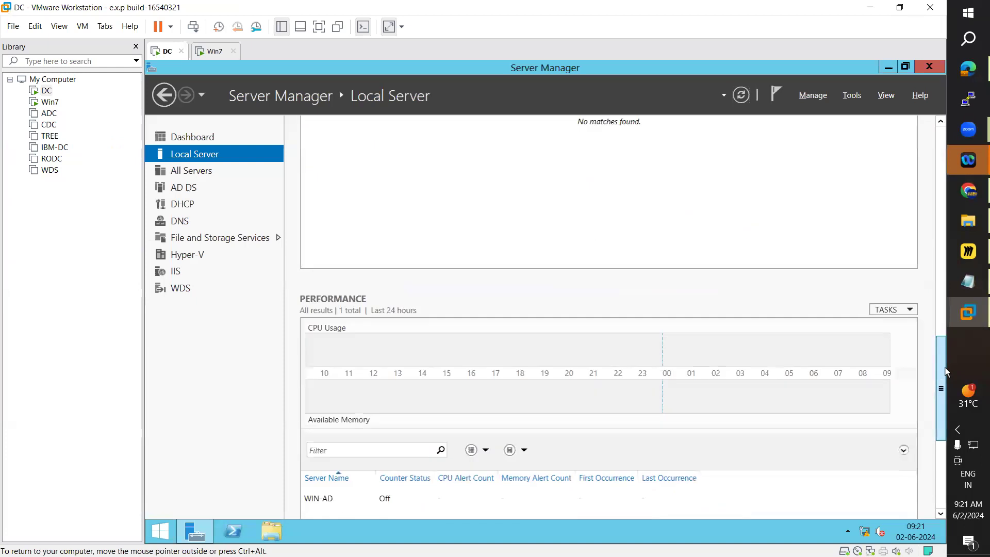
{"action": "left_click", "coordinate": [160, 531]}
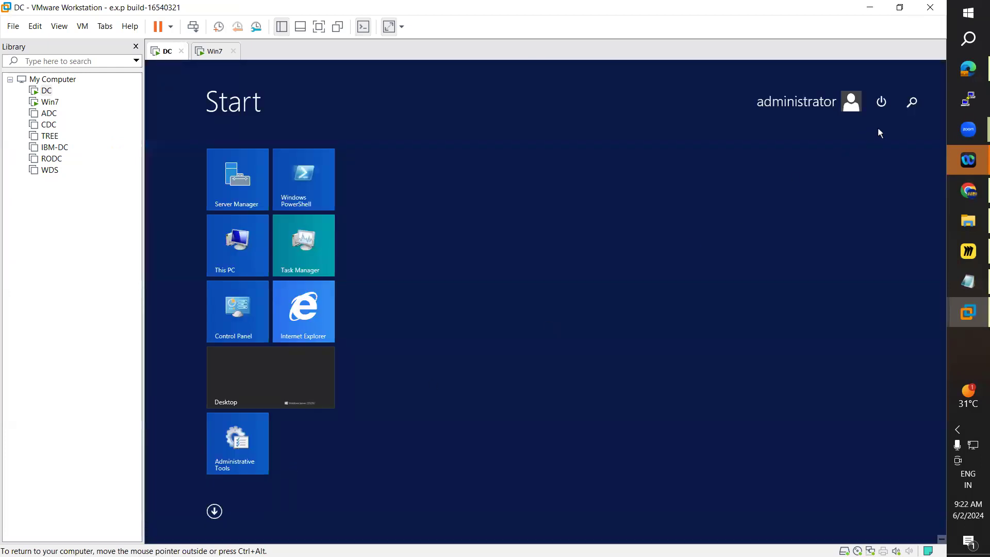
{"action": "left_click", "coordinate": [883, 103]}
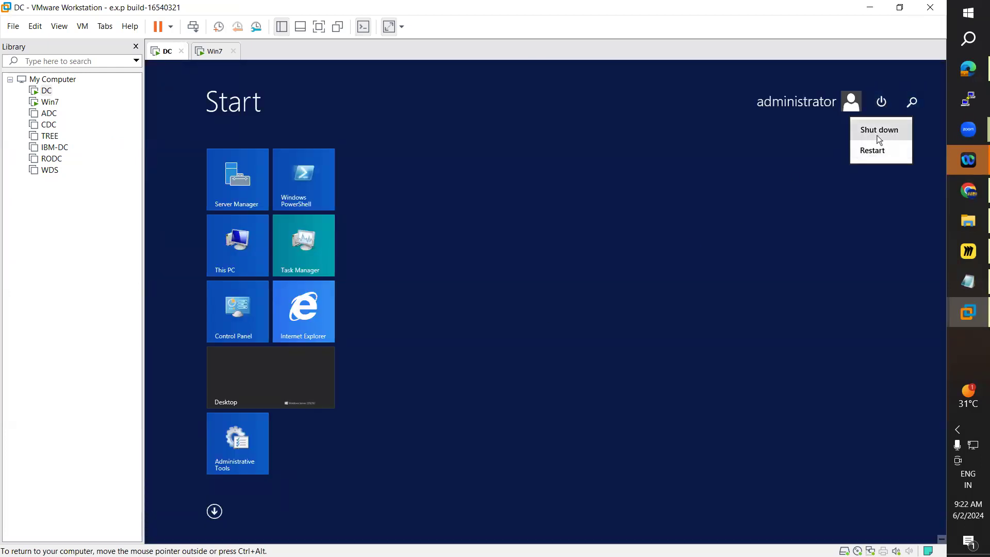
{"action": "left_click", "coordinate": [798, 102]}
{"action": "left_click", "coordinate": [798, 101]}
{"action": "left_click", "coordinate": [753, 154]}
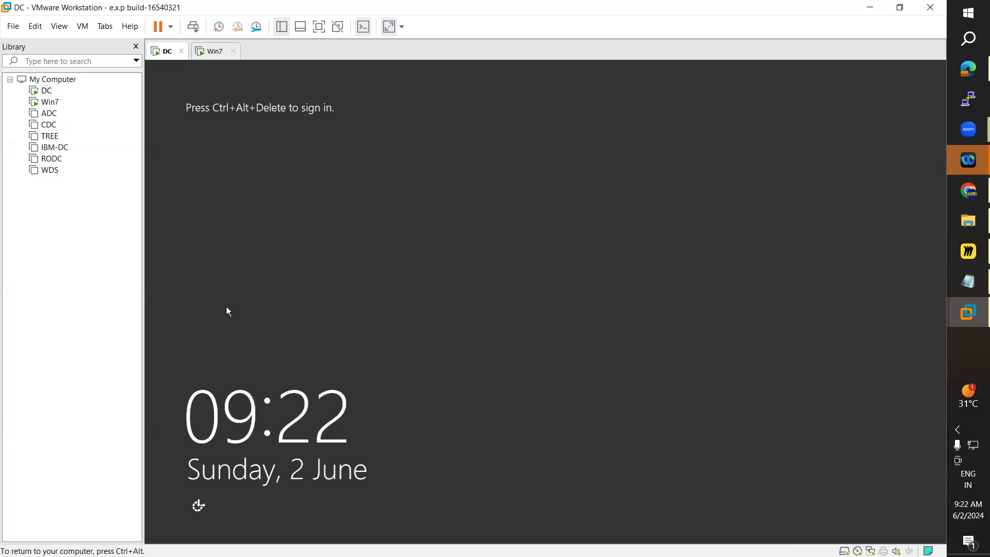
Step: Send Ctrl+Alt+Del to the VM and sign back in as ARN\administrator with the account password
{"action": "left_click", "coordinate": [83, 27]}
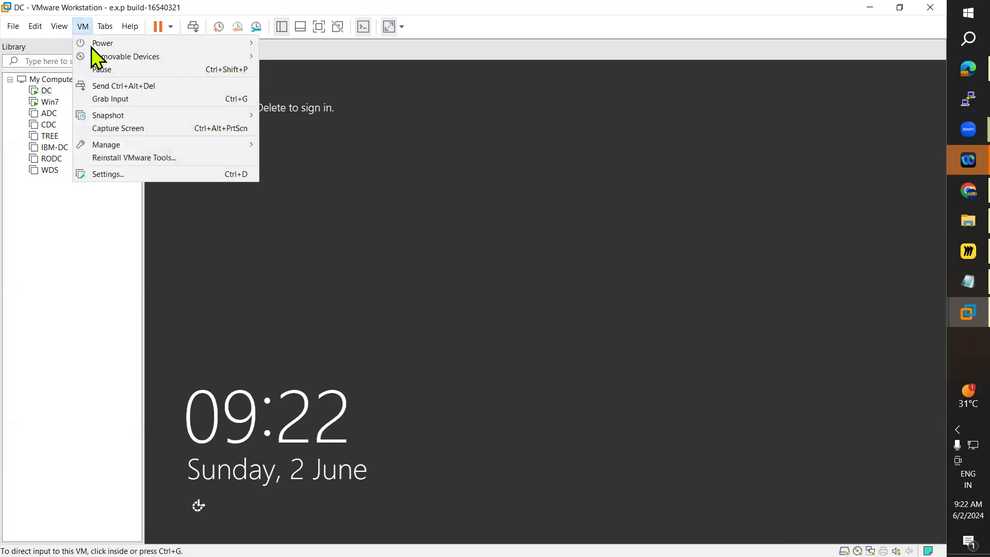
{"action": "left_click", "coordinate": [137, 85]}
{"action": "left_click", "coordinate": [533, 282]}
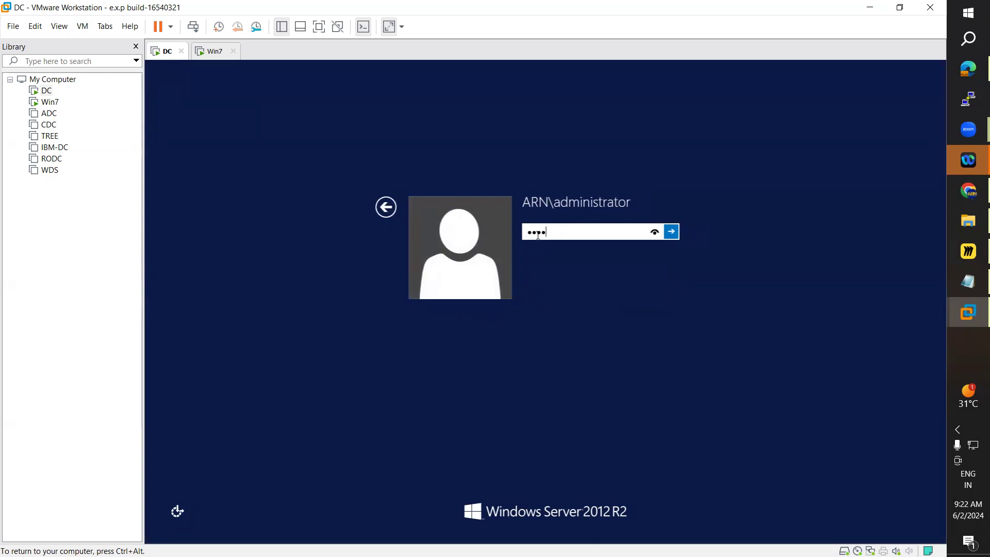
{"action": "key", "text": "Return"}
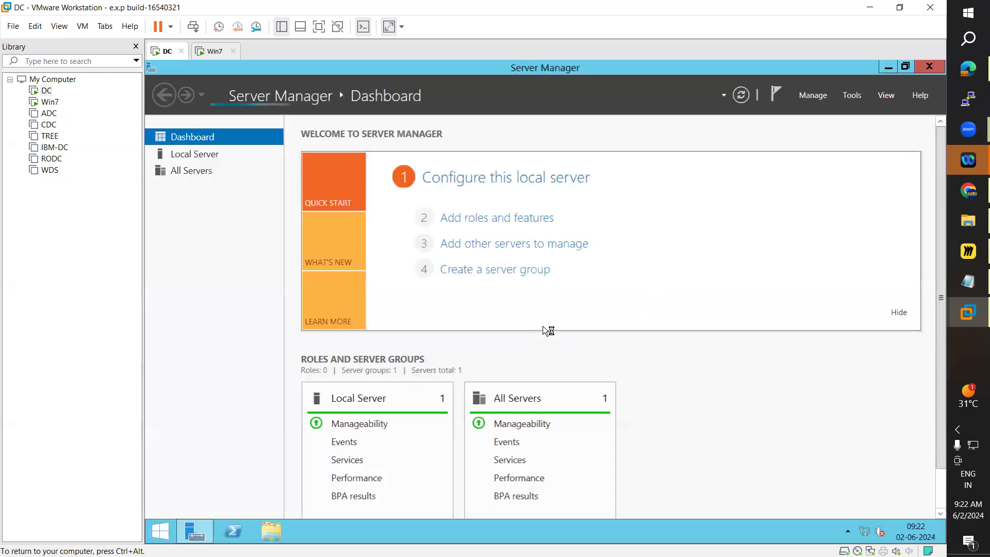
Step: Launch mstsc and try a Remote Desktop connection to 192.168.223.10
{"action": "left_click", "coordinate": [951, 36]}
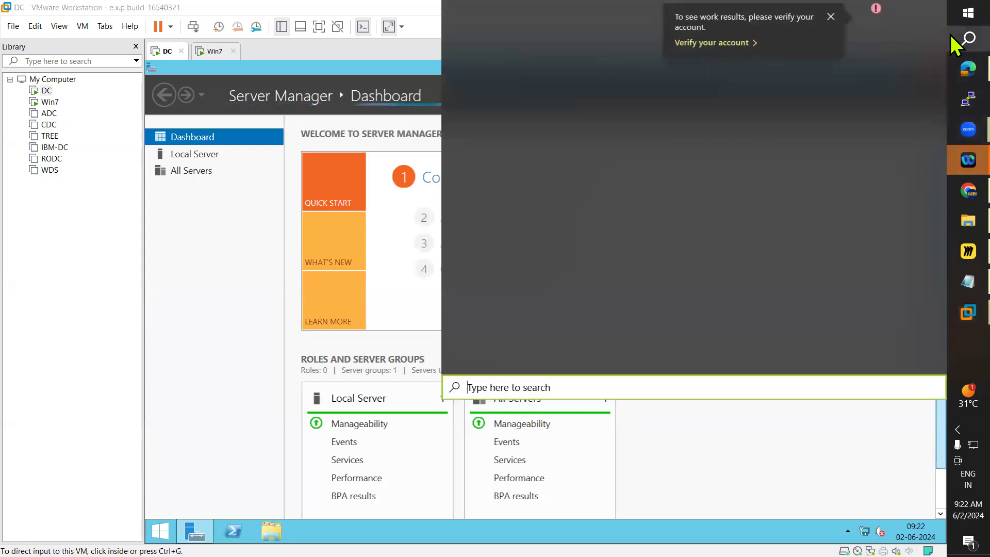
{"action": "type", "text": "mstsc"}
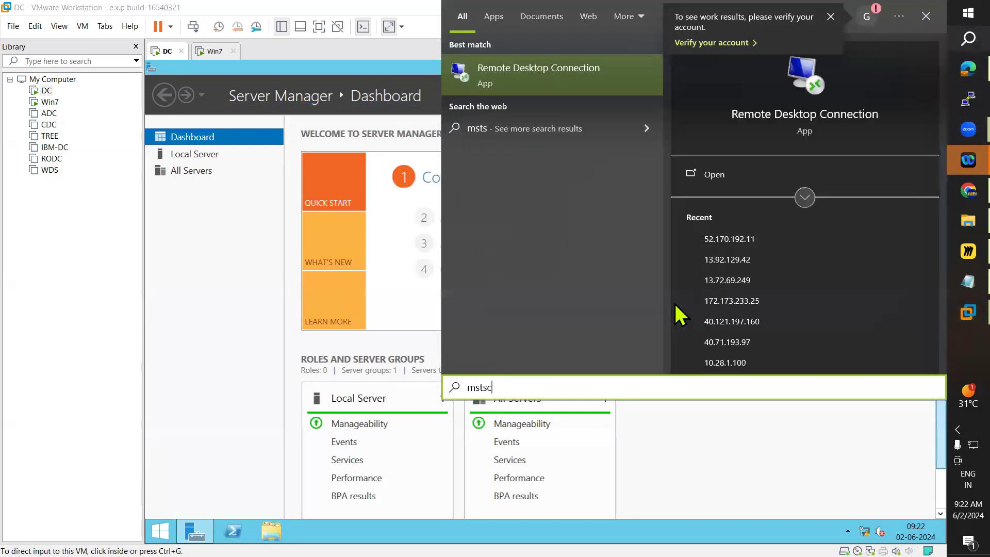
{"action": "key", "text": "Return"}
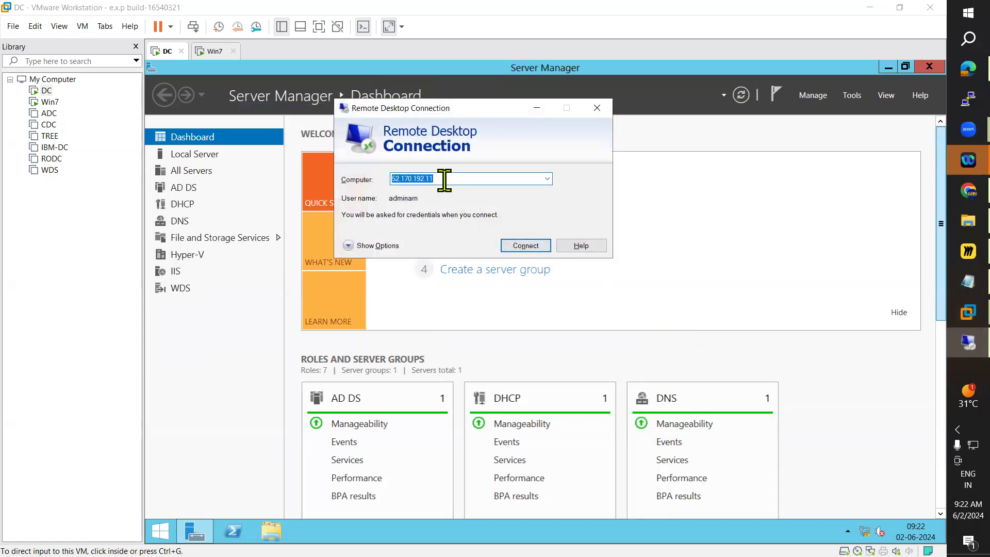
{"action": "type", "text": "192.16"}
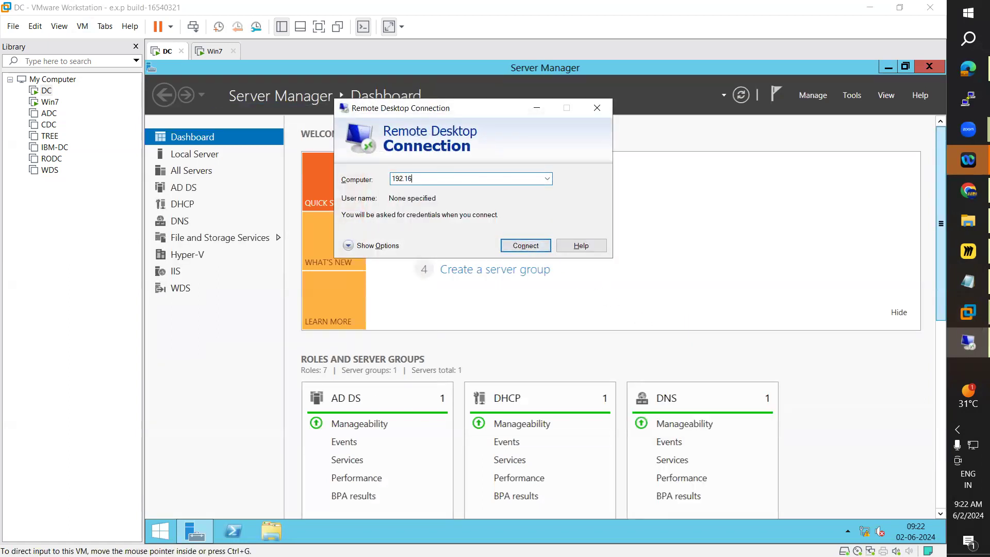
{"action": "type", "text": "8.223.10"}
{"action": "key", "text": "Return"}
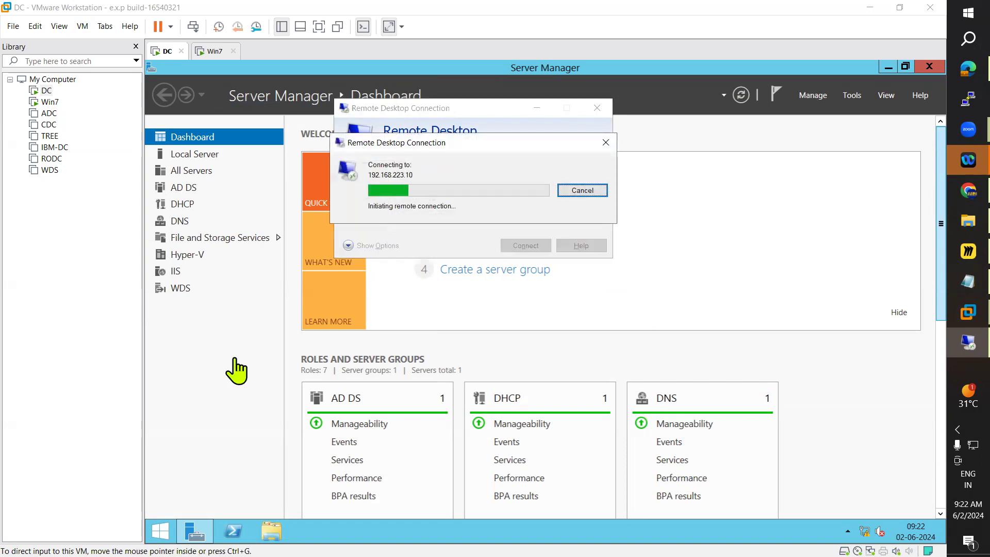
{"action": "left_click", "coordinate": [215, 402]}
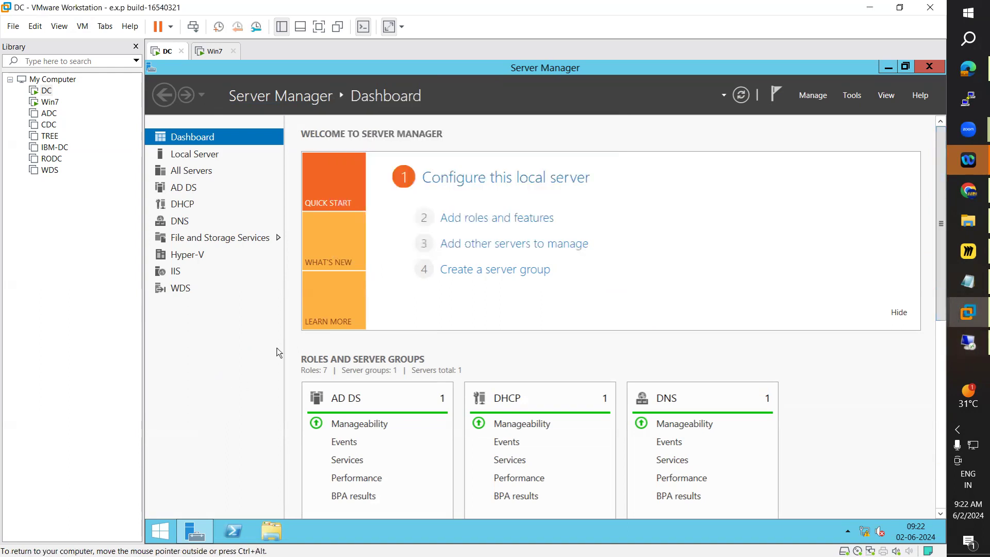
Step: Review the Local Server's Remote Desktop status and dismiss the Remote Desktop connection error
{"action": "left_click", "coordinate": [198, 157]}
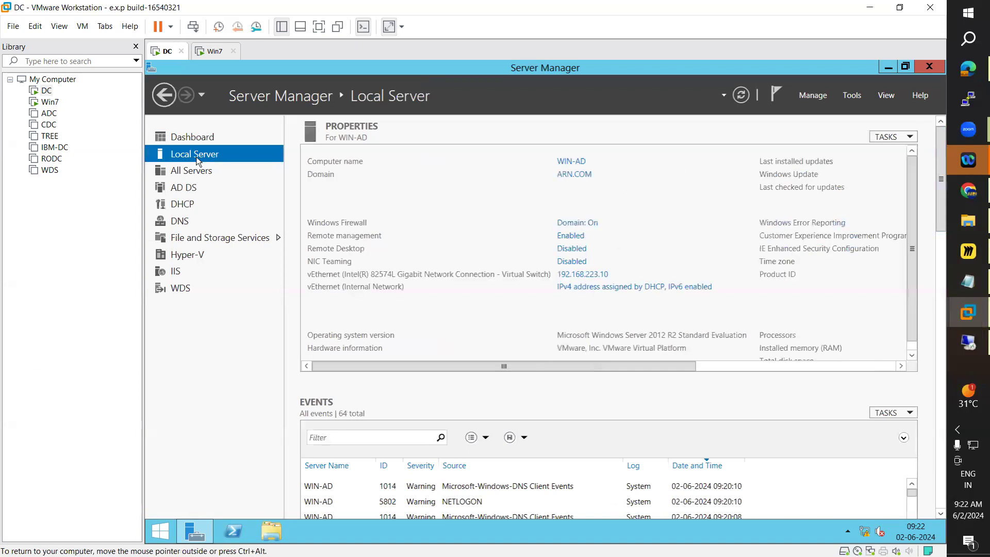
{"action": "key", "text": "super+d"}
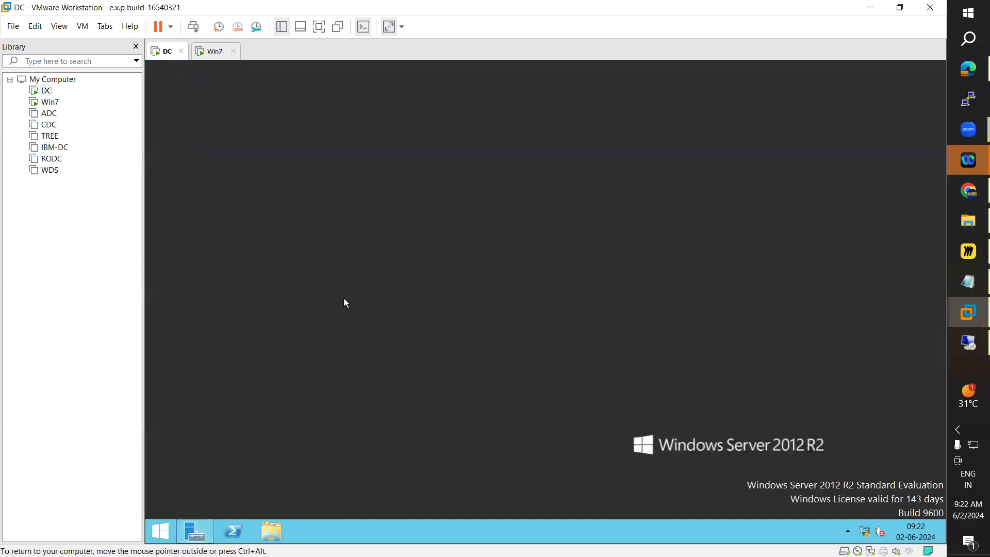
{"action": "left_click", "coordinate": [951, 348]}
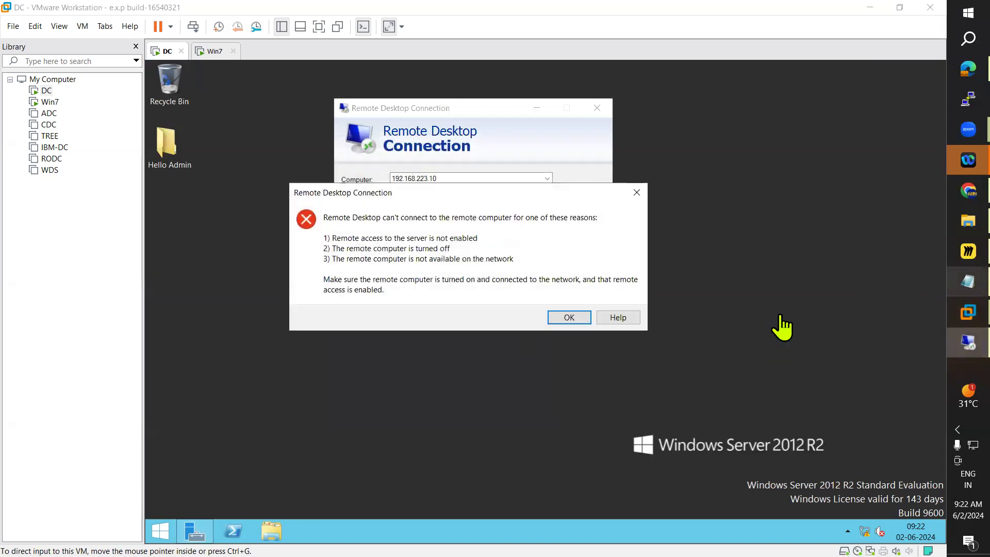
{"action": "left_click", "coordinate": [568, 321]}
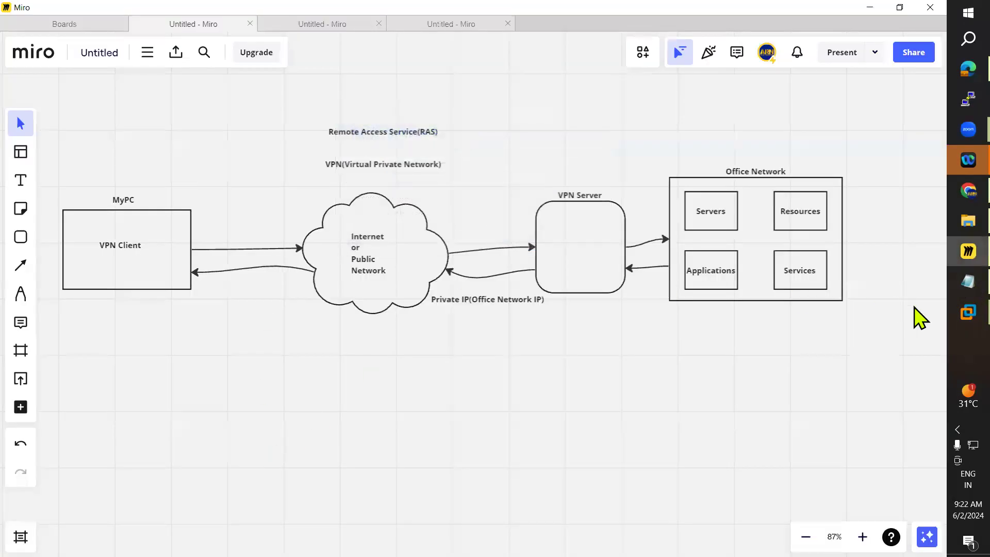
Step: Open the System properties of This PC from the server's Start screen
{"action": "mouse_move", "coordinate": [968, 312]}
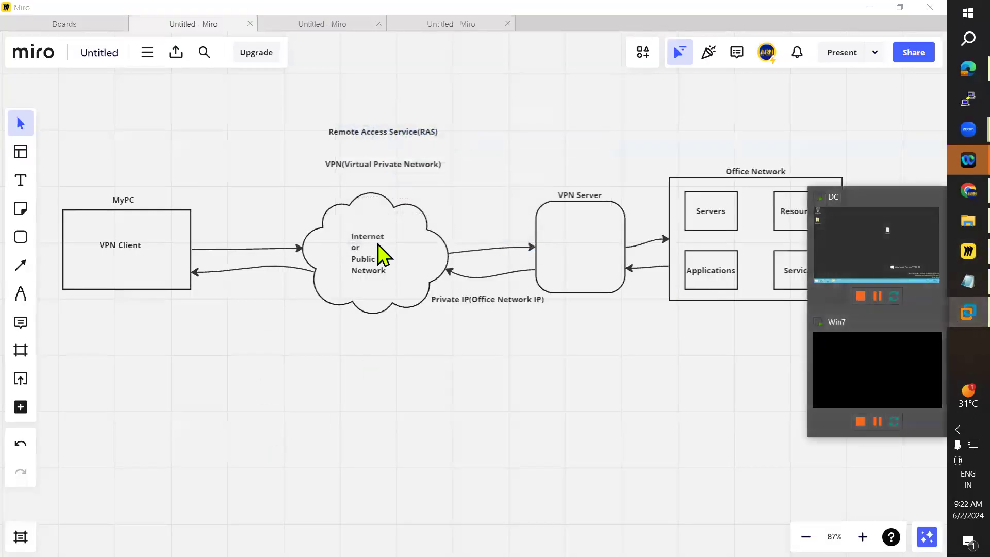
{"action": "left_click", "coordinate": [846, 259]}
{"action": "left_click", "coordinate": [161, 531]}
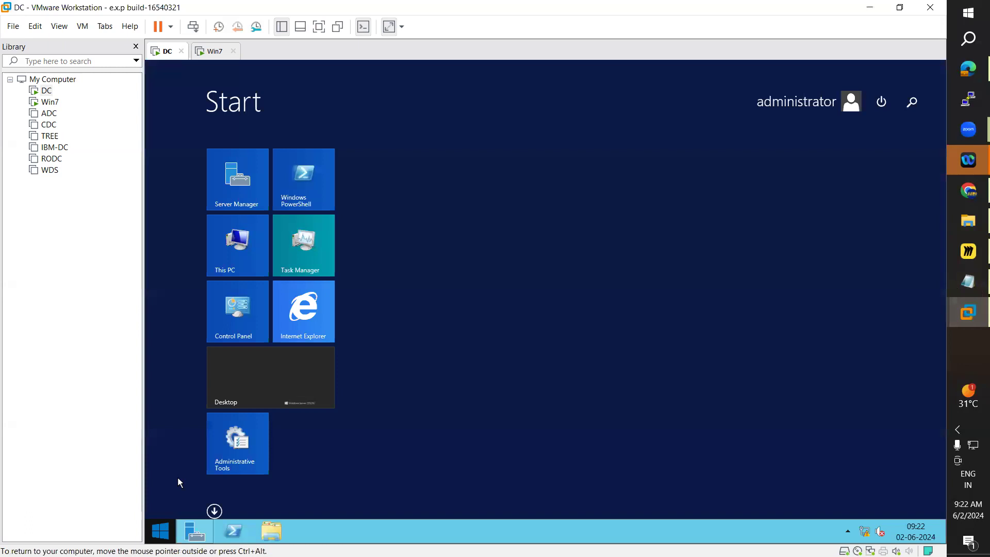
{"action": "right_click", "coordinate": [240, 260]}
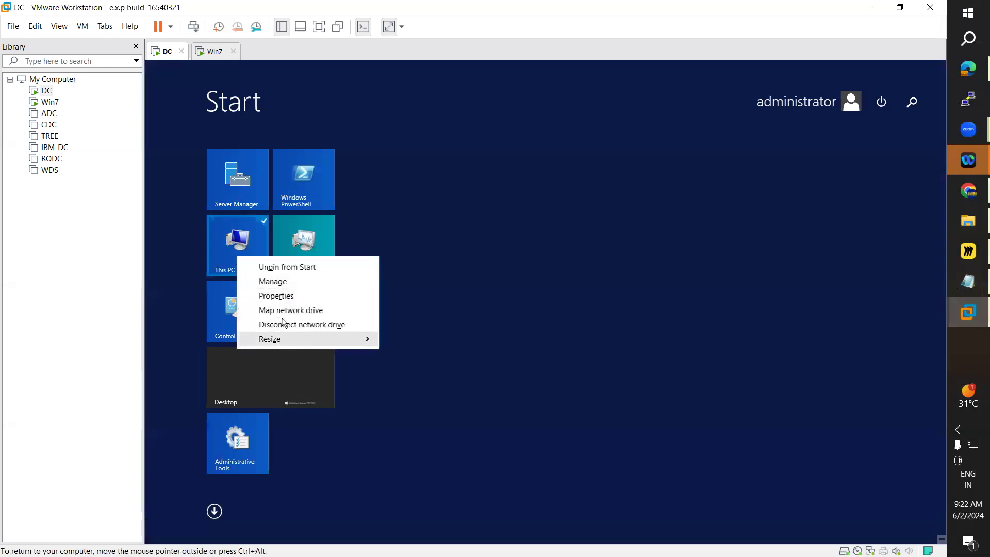
{"action": "left_click", "coordinate": [279, 294]}
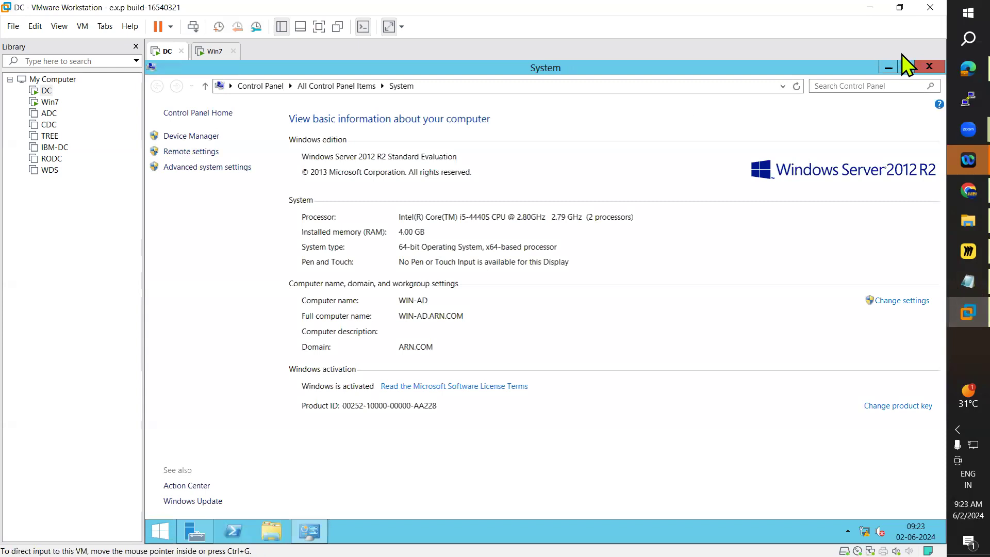
Step: Close the System window, switch to the Win7 VM, send Ctrl+Alt+Del and sign in as ARN\administrator
{"action": "left_click", "coordinate": [929, 66]}
{"action": "left_click", "coordinate": [217, 54]}
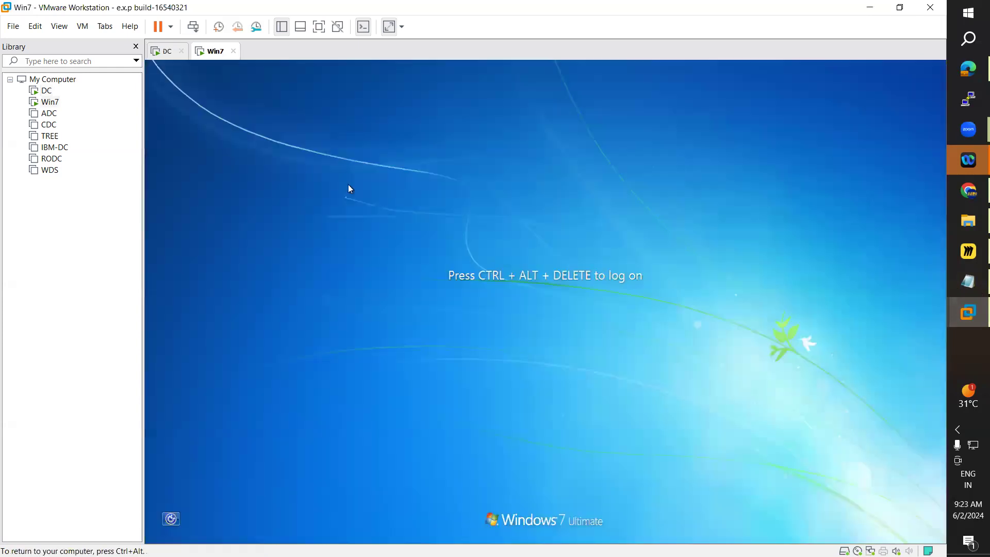
{"action": "left_click", "coordinate": [83, 26]}
{"action": "left_click", "coordinate": [161, 86]}
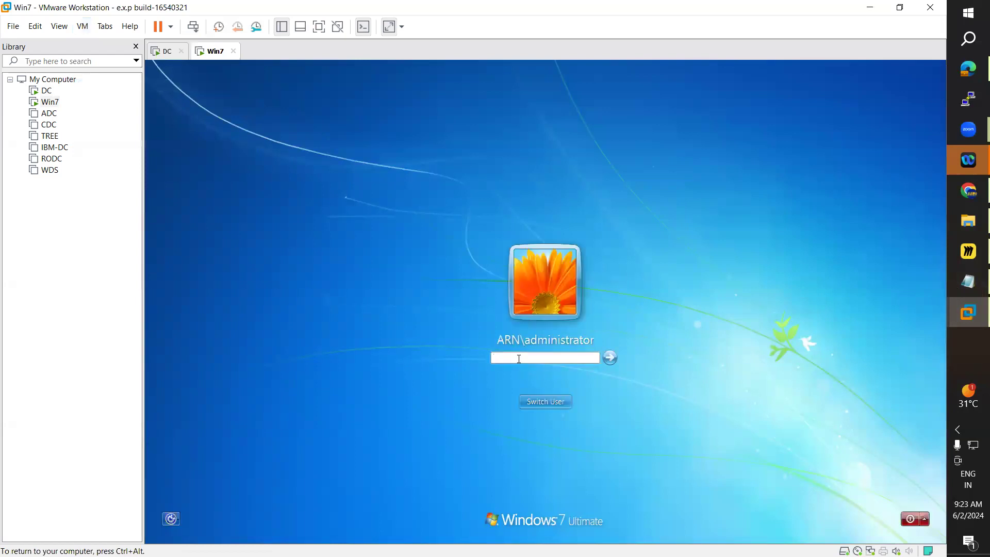
{"action": "key", "text": "Return"}
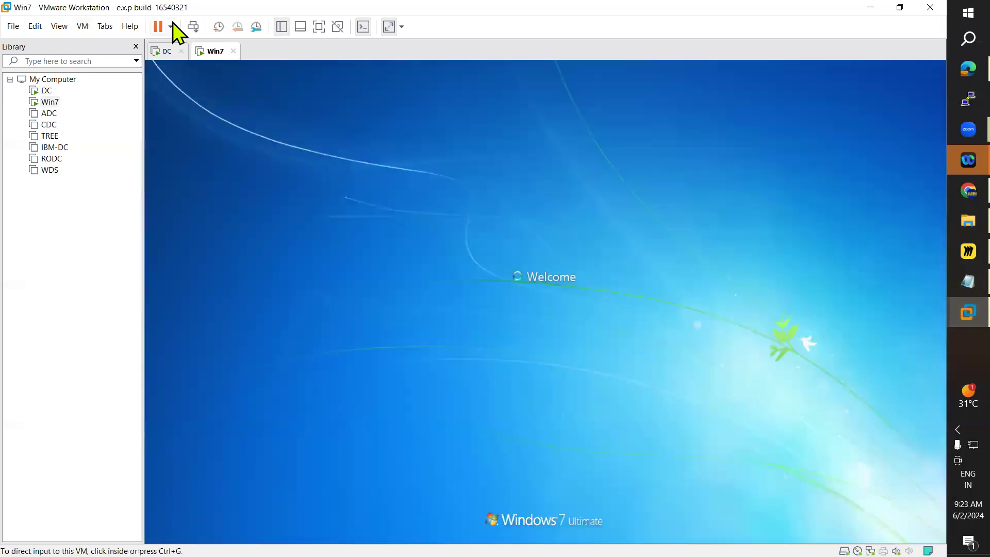
{"action": "left_click", "coordinate": [169, 51]}
{"action": "left_click", "coordinate": [203, 52]}
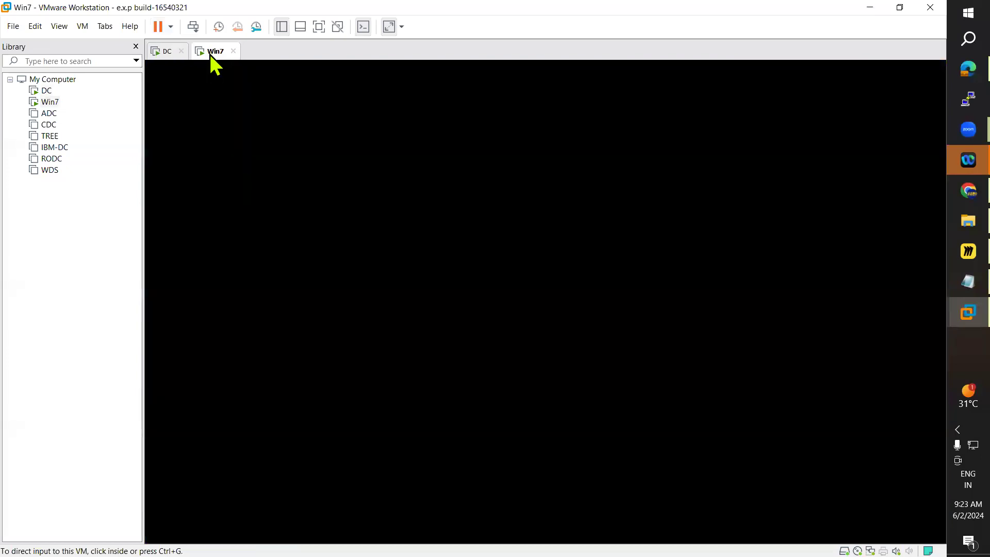
{"action": "left_click", "coordinate": [166, 52]}
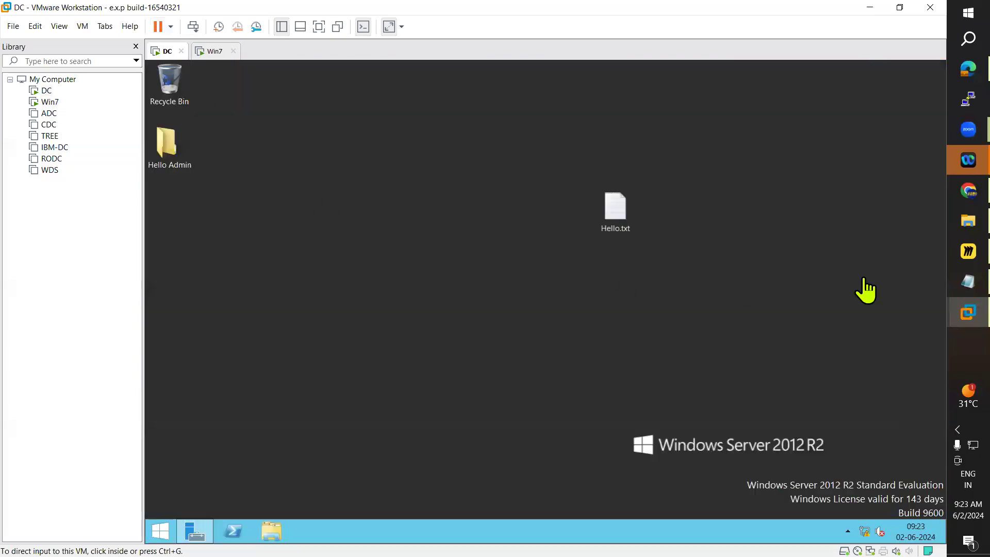
Step: Review the Remote Access Services & Remote Desktop notes in Notepad, then minimize it
{"action": "left_click", "coordinate": [955, 281]}
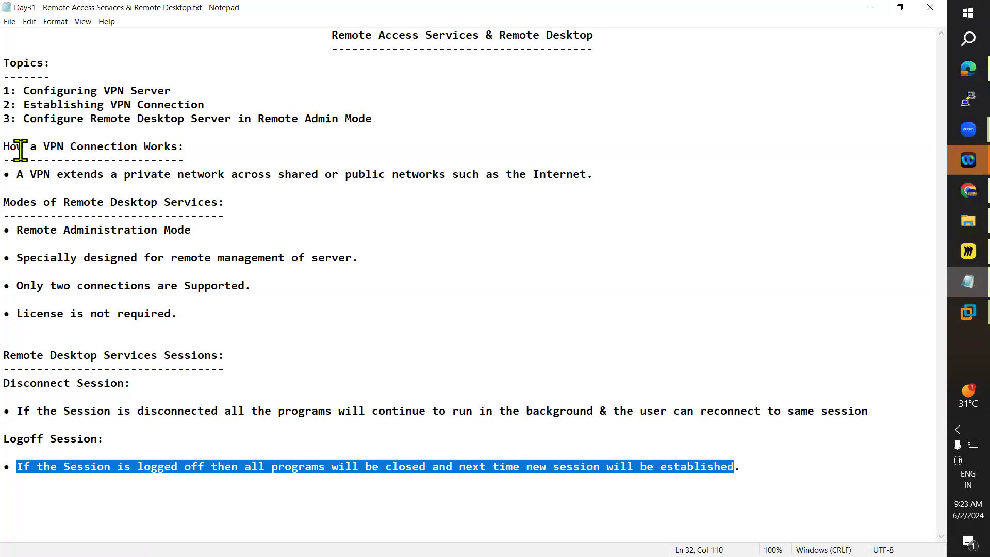
{"action": "left_click_drag", "start_coordinate": [5, 147], "coordinate": [209, 309]}
{"action": "left_click", "coordinate": [376, 343]}
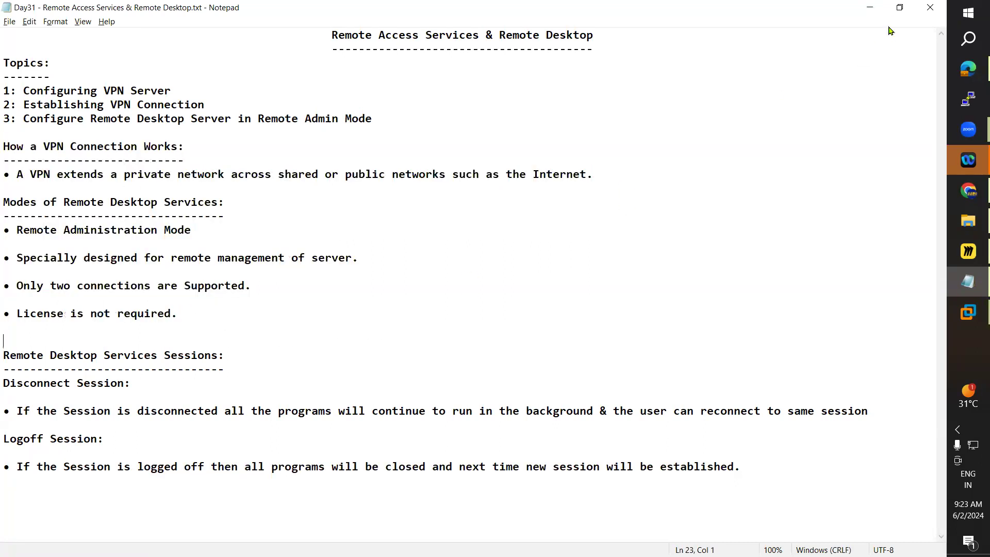
{"action": "left_click", "coordinate": [870, 7]}
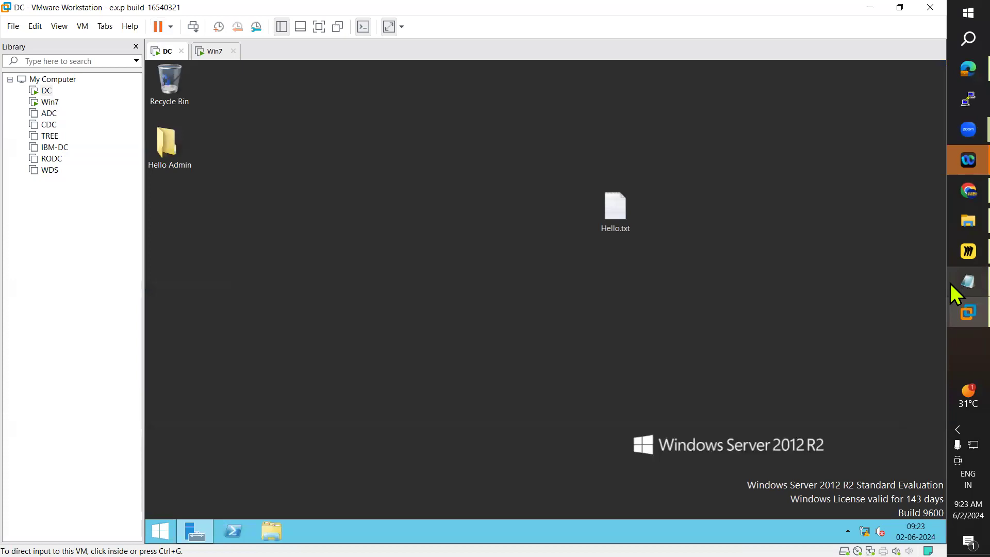
Step: Power on the ADC virtual machine from the VMware library
{"action": "left_click", "coordinate": [952, 257]}
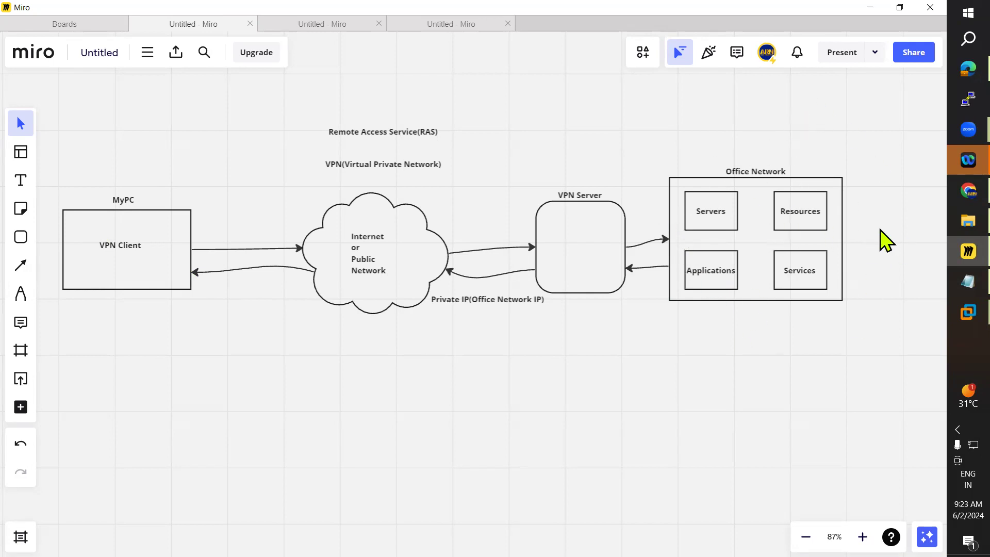
{"action": "left_click", "coordinate": [858, 7]}
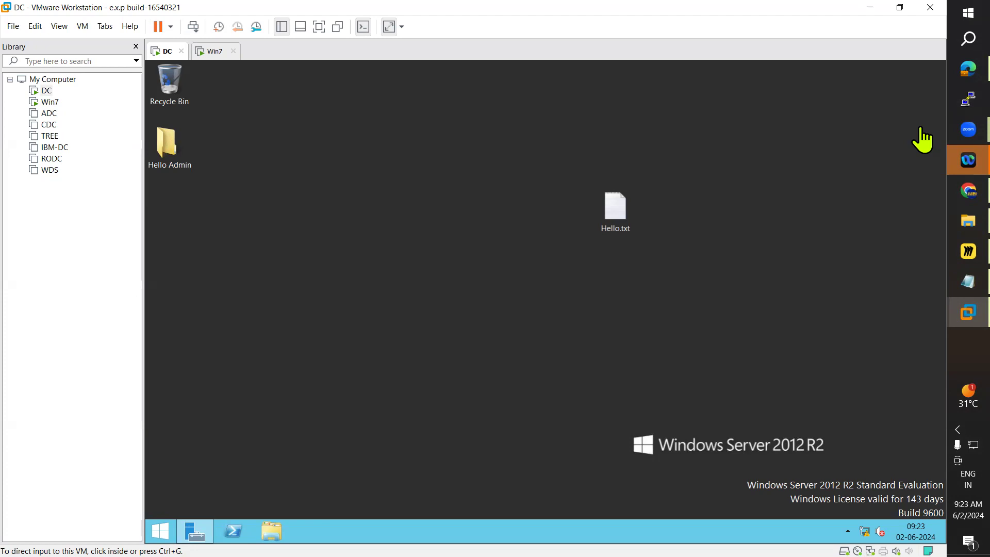
{"action": "left_click", "coordinate": [49, 115]}
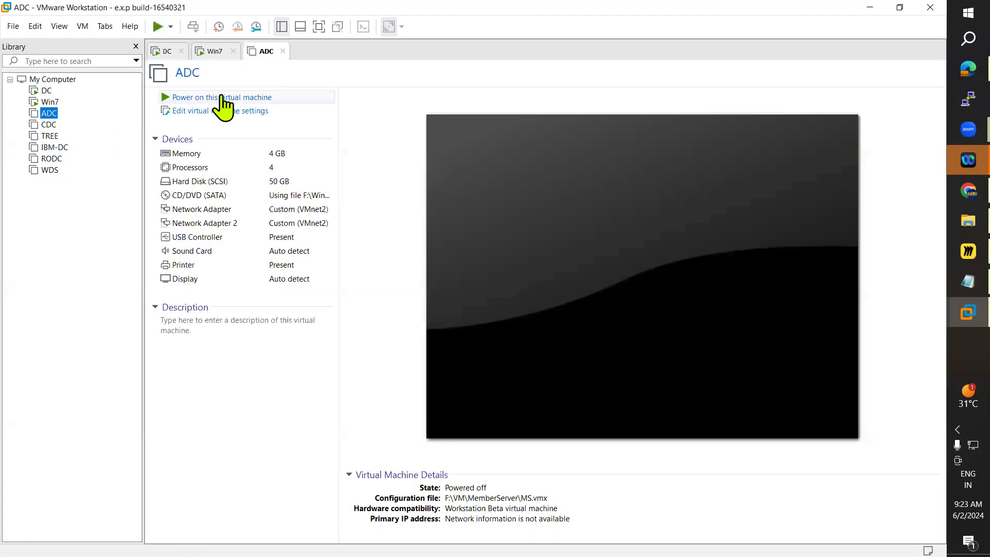
{"action": "left_click", "coordinate": [219, 98]}
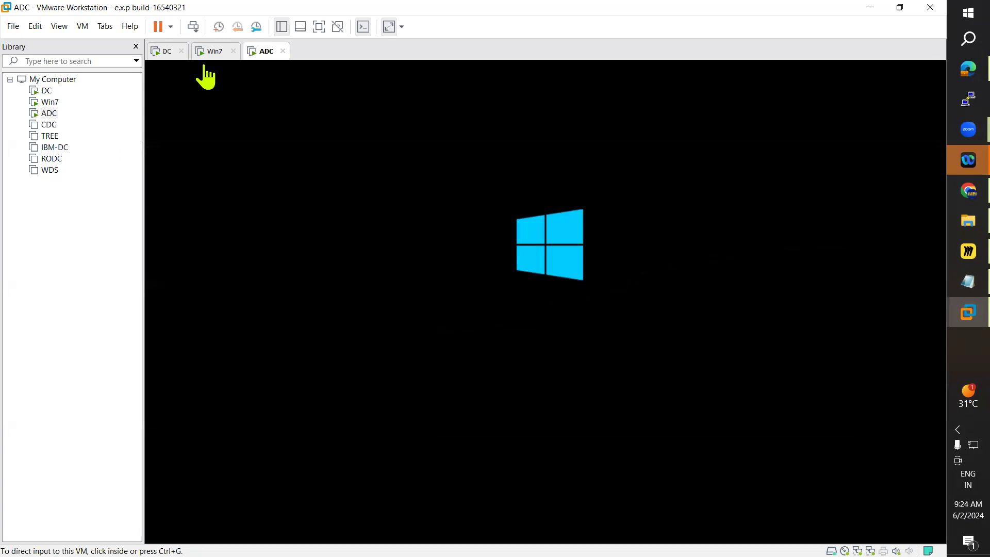
Step: Open Network Connections on the DC server by running ncpa.cpl from Start search, then close it
{"action": "left_click", "coordinate": [164, 53]}
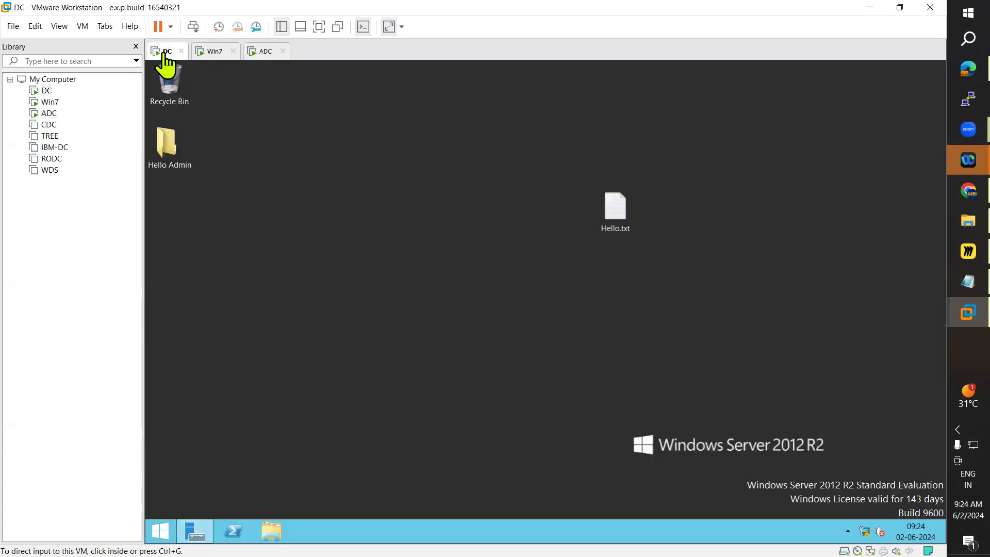
{"action": "left_click", "coordinate": [168, 528]}
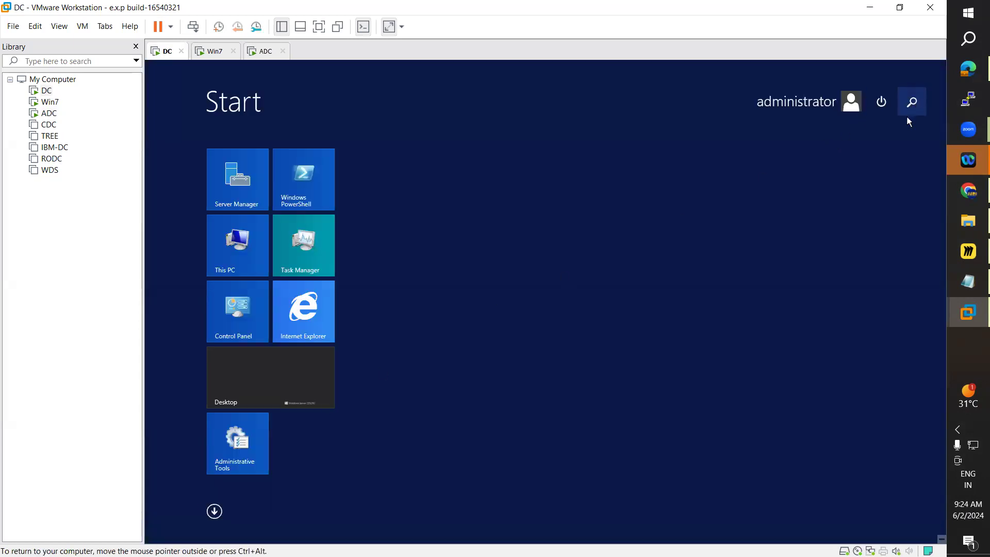
{"action": "left_click", "coordinate": [911, 103]}
{"action": "type", "text": "ncpa.cp"}
{"action": "key", "text": "Return"}
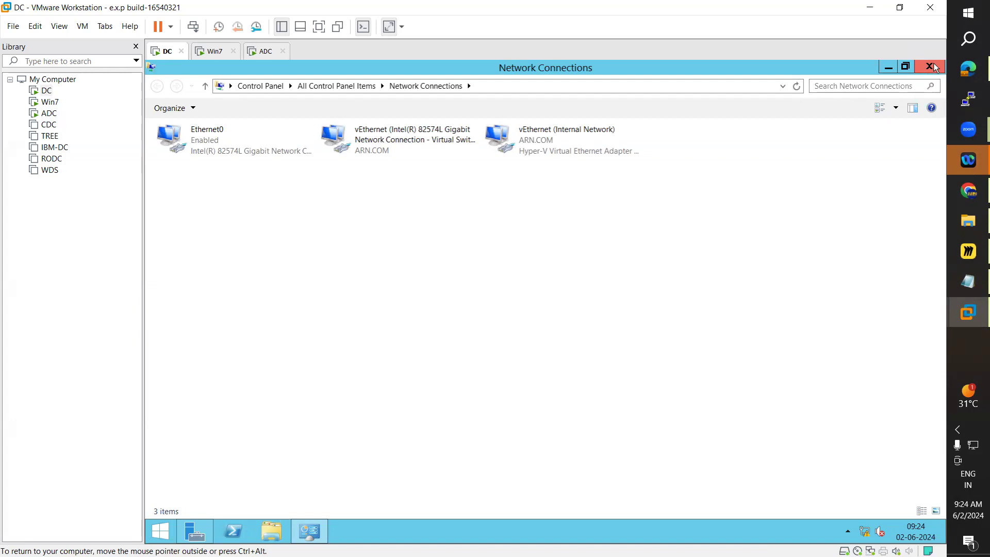
{"action": "left_click", "coordinate": [936, 68]}
Step: Switch to the Win7 VM and dismiss the Windows activation prompt with Ask me later
{"action": "left_click", "coordinate": [217, 52]}
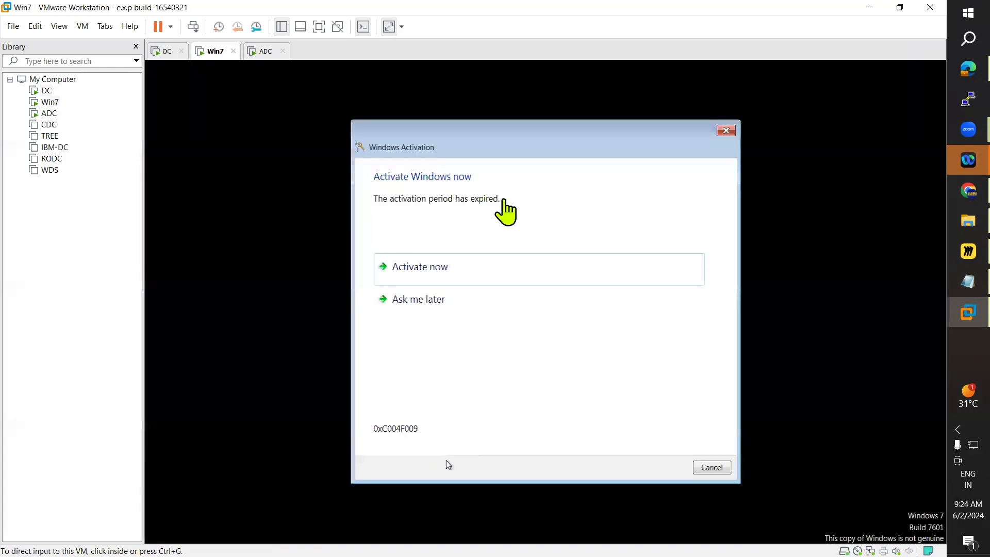
{"action": "left_click", "coordinate": [428, 300]}
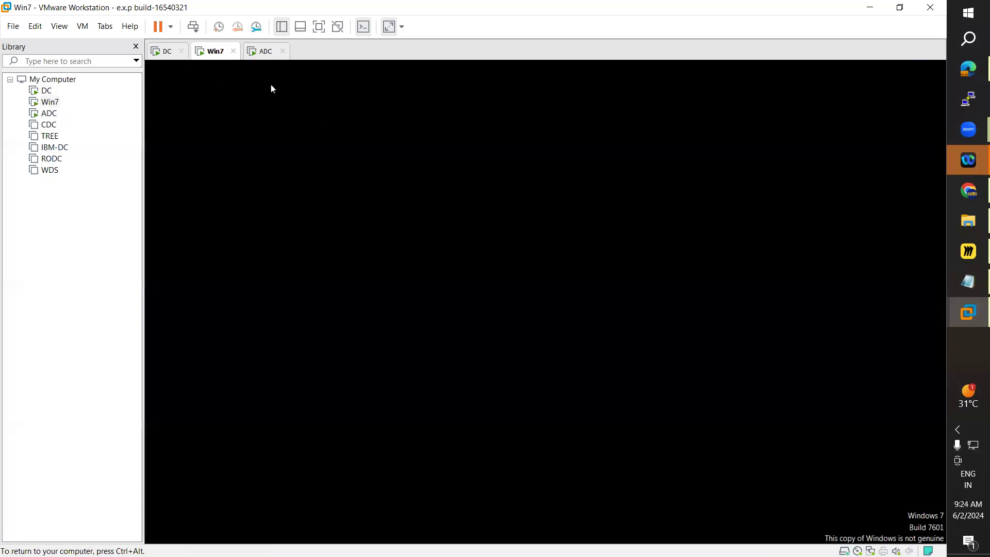
{"action": "left_click", "coordinate": [256, 53]}
{"action": "left_click", "coordinate": [216, 52]}
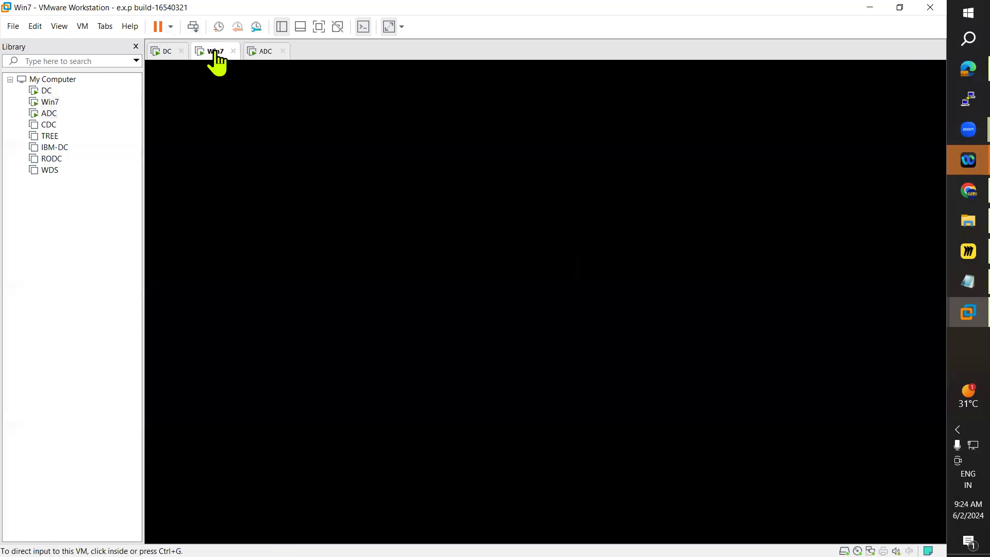
{"action": "left_click", "coordinate": [726, 133]}
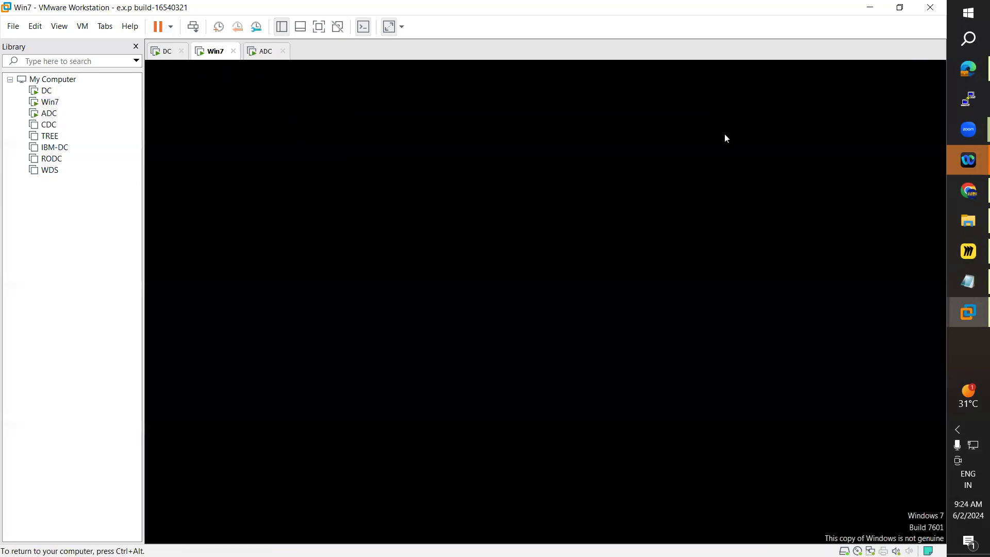
{"action": "left_click", "coordinate": [261, 52]}
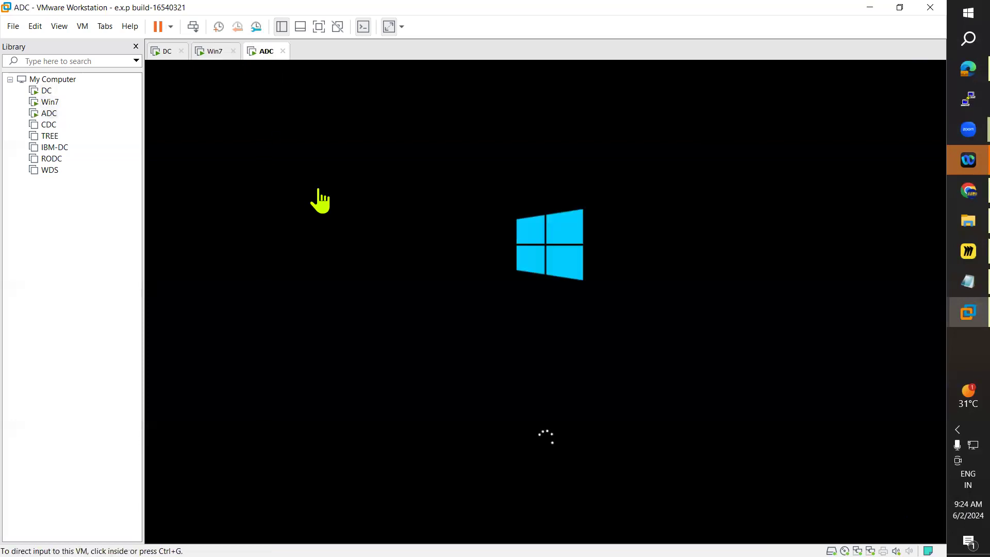
Step: In Miro, draw two small rectangles inside the VPN Server box, one at its left and one at its right side
{"action": "mouse_move", "coordinate": [951, 284]}
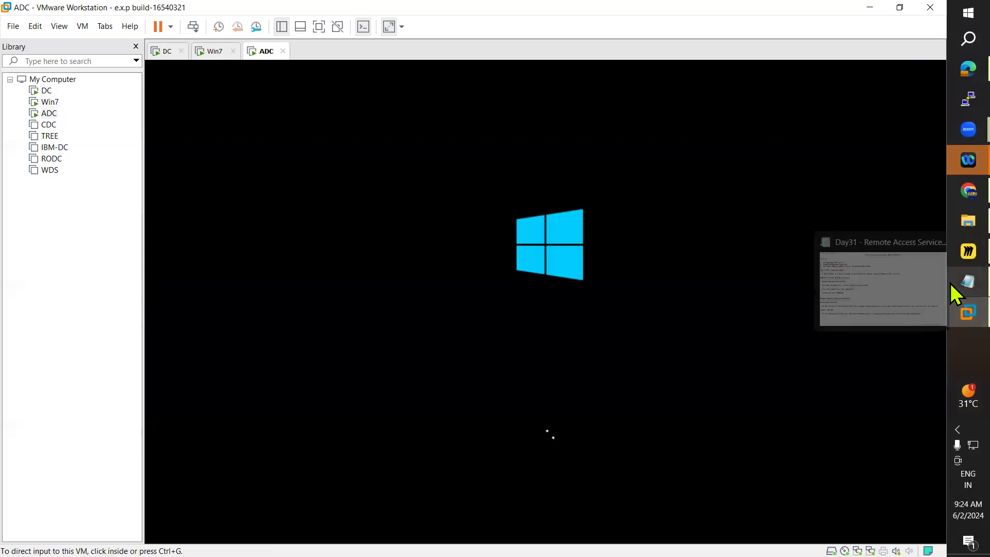
{"action": "left_click", "coordinate": [952, 258]}
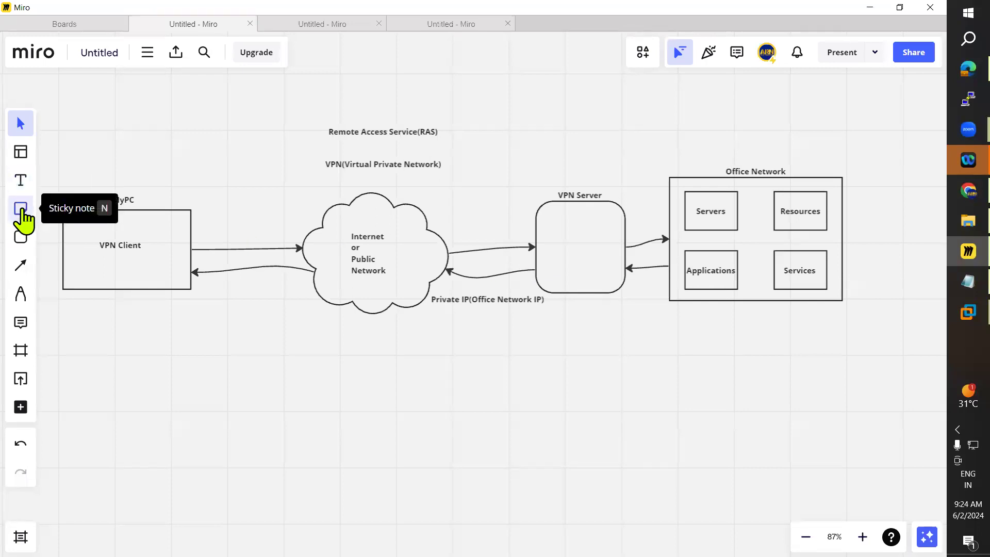
{"action": "left_click", "coordinate": [21, 238]}
{"action": "left_click", "coordinate": [62, 247]}
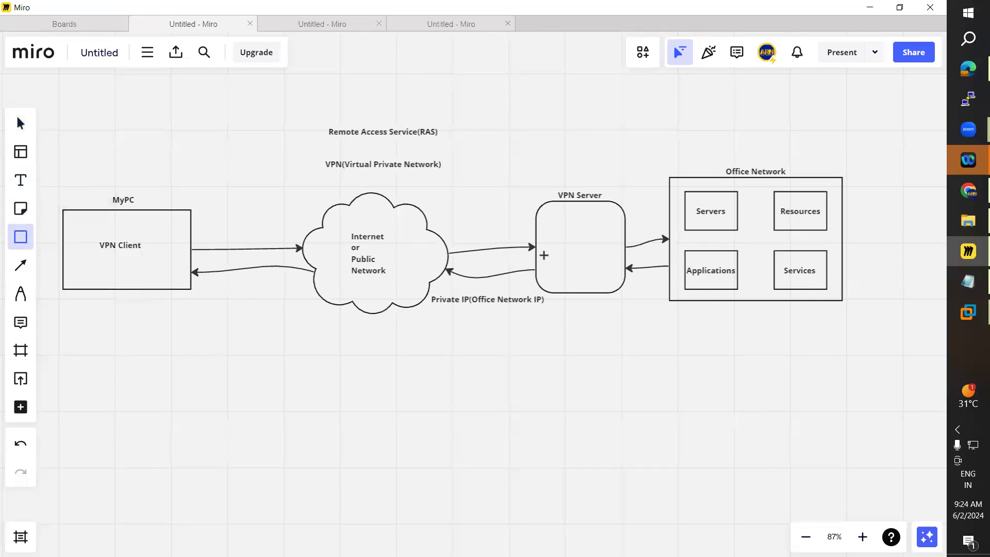
{"action": "mouse_move", "coordinate": [549, 266]}
{"action": "left_mouse_down"}
{"action": "mouse_move", "coordinate": [572, 268]}
{"action": "mouse_move", "coordinate": [546, 266]}
{"action": "mouse_move", "coordinate": [542, 253]}
{"action": "left_mouse_up"}
{"action": "left_click", "coordinate": [546, 251]}
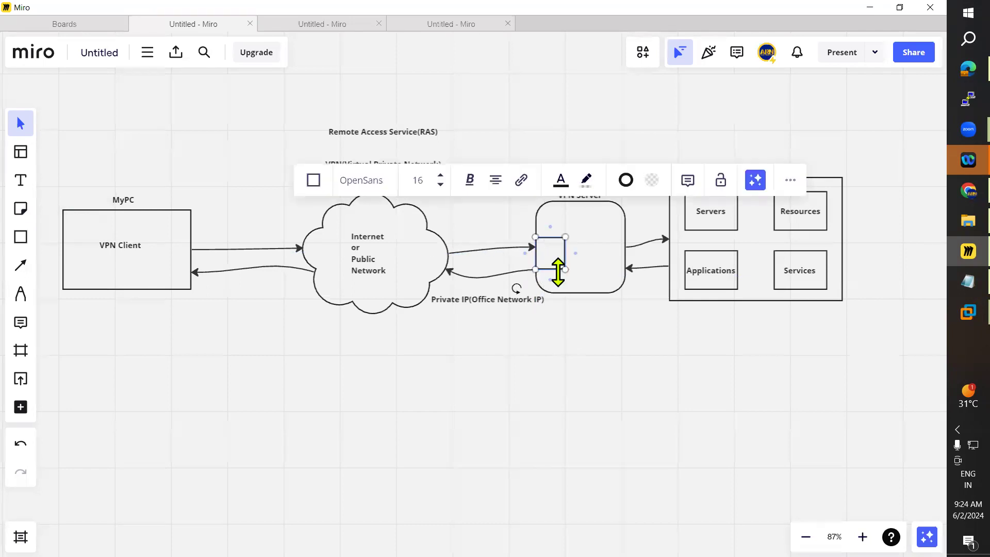
{"action": "key", "text": "ctrl+v"}
{"action": "left_click_drag", "start_coordinate": [563, 270], "coordinate": [615, 251]}
{"action": "left_click_drag", "start_coordinate": [621, 263], "coordinate": [621, 264]}
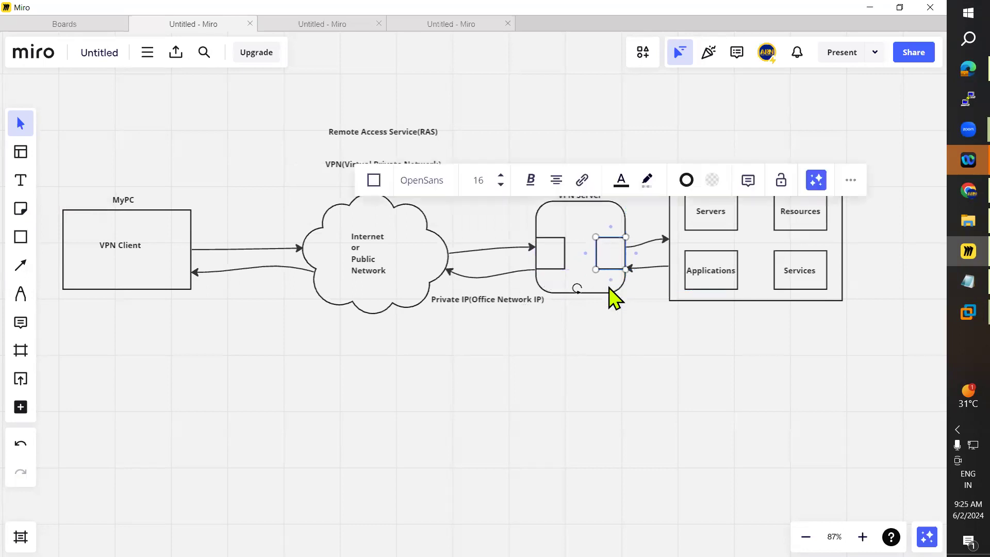
{"action": "left_click", "coordinate": [606, 312]}
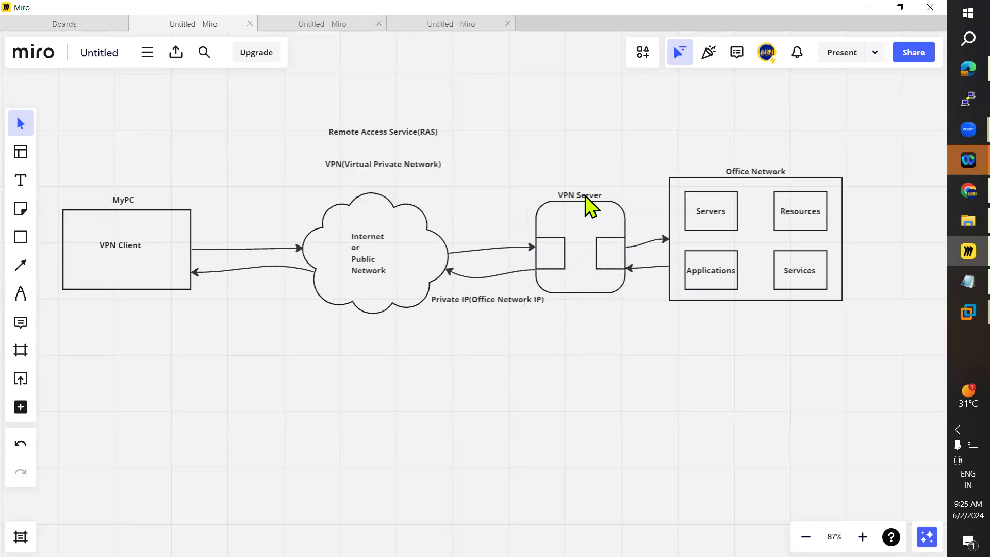
Step: Rename the VPN Server label to RAS/VPN Server
{"action": "double_click", "coordinate": [586, 197]}
{"action": "key", "text": "Right"}
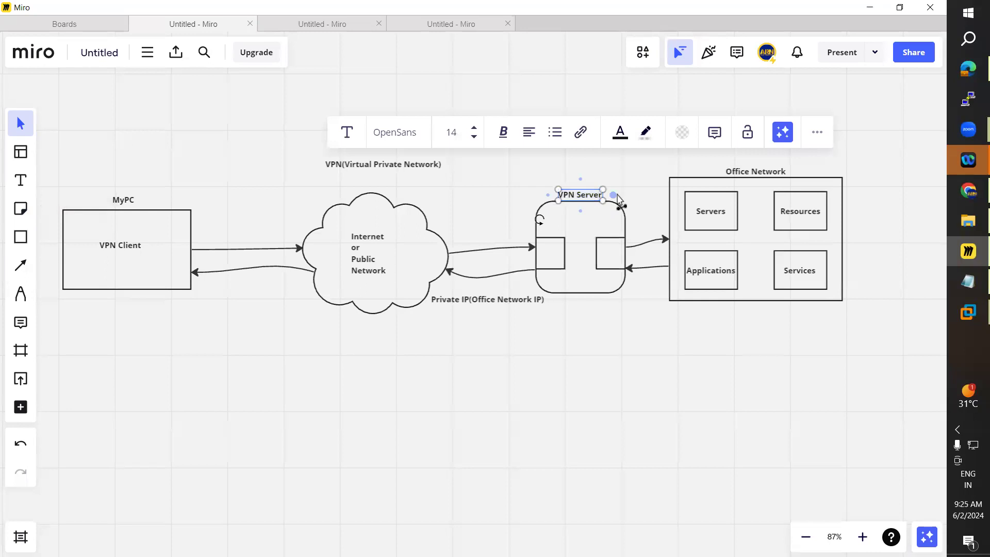
{"action": "type", "text": "RAS"}
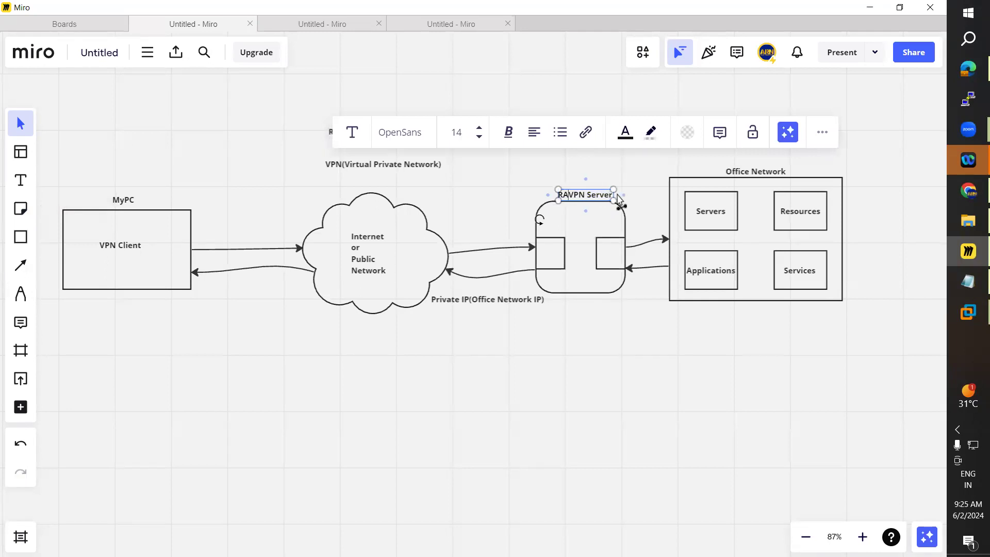
{"action": "type", "text": "/"}
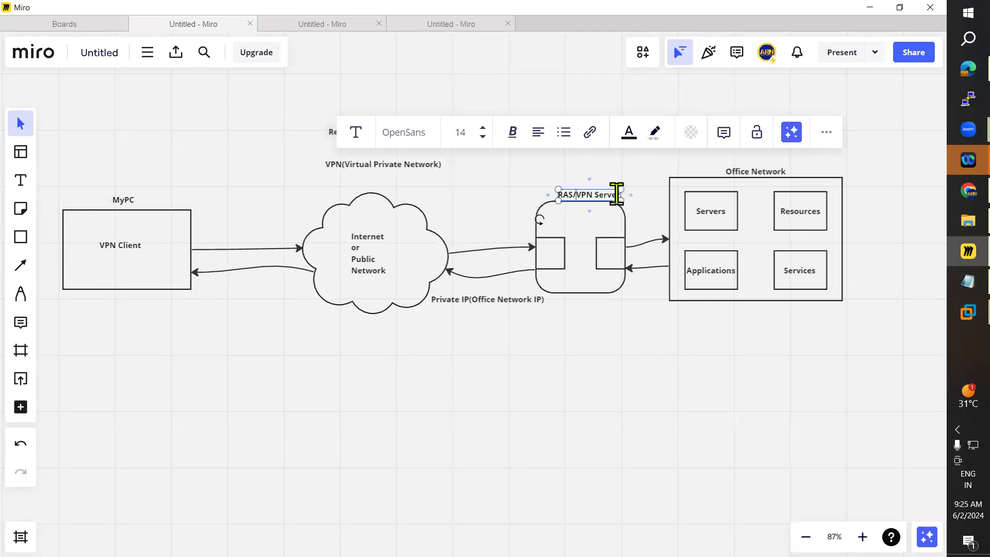
{"action": "left_click", "coordinate": [601, 305]}
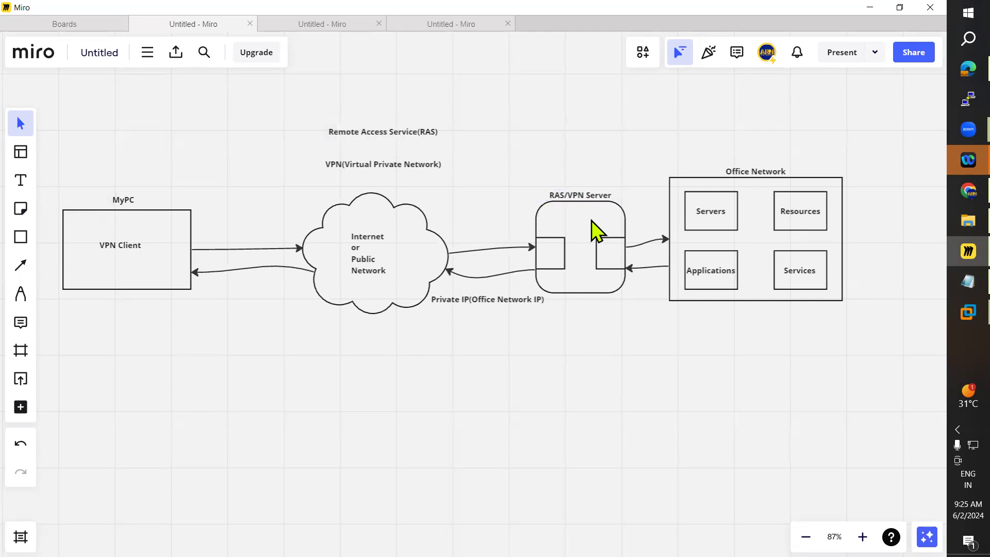
Step: Label both small rectangles inside the server box as NIC
{"action": "left_click", "coordinate": [20, 180]}
{"action": "left_click", "coordinate": [546, 251]}
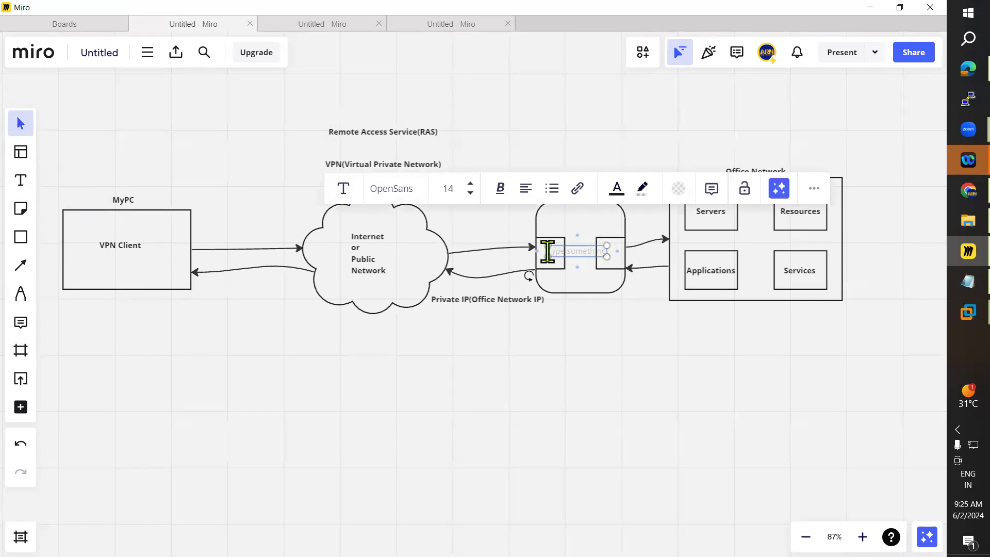
{"action": "type", "text": "NIC"}
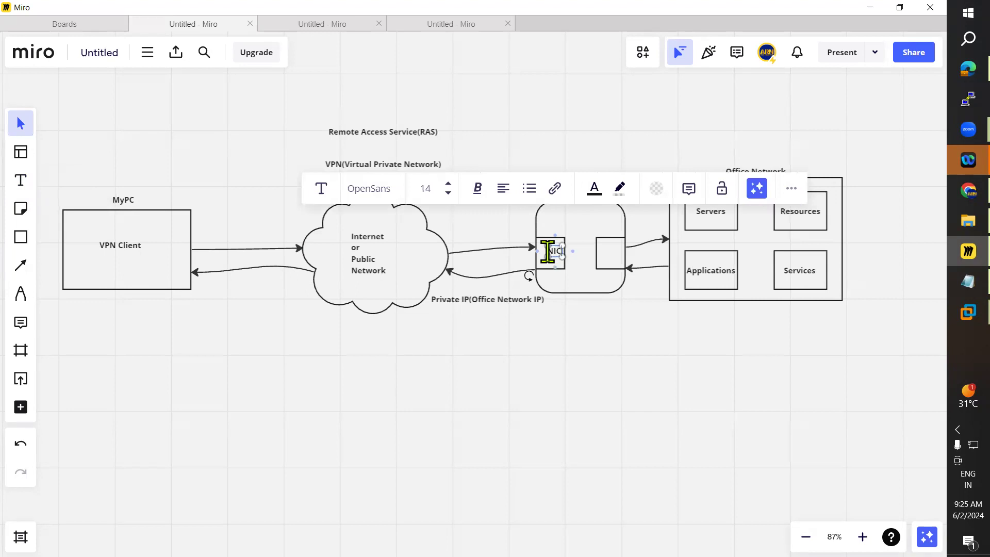
{"action": "left_click_drag", "start_coordinate": [557, 259], "coordinate": [553, 262]}
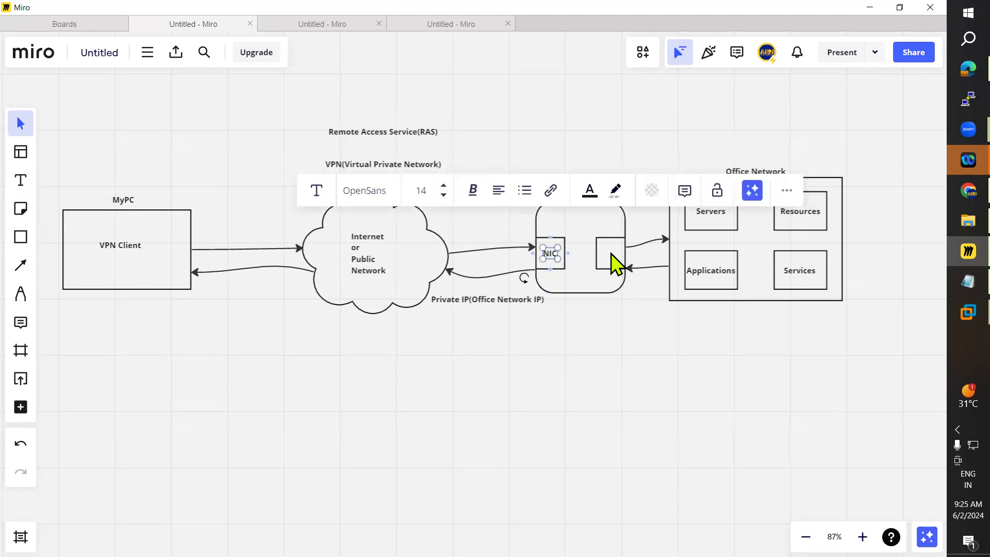
{"action": "type", "text": "NIC"}
{"action": "left_click", "coordinate": [614, 335]}
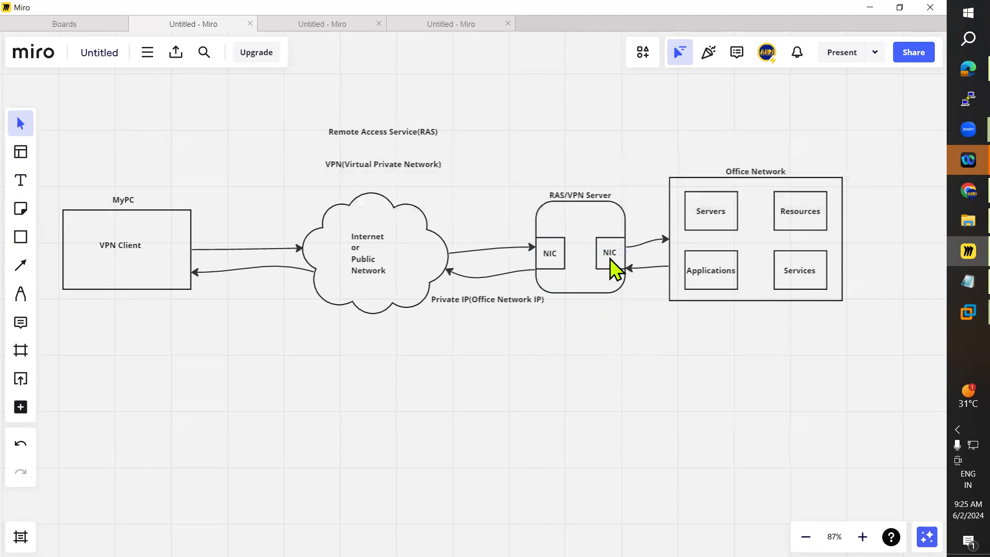
{"action": "left_click_drag", "start_coordinate": [609, 254], "coordinate": [610, 256]}
{"action": "left_click", "coordinate": [965, 313]}
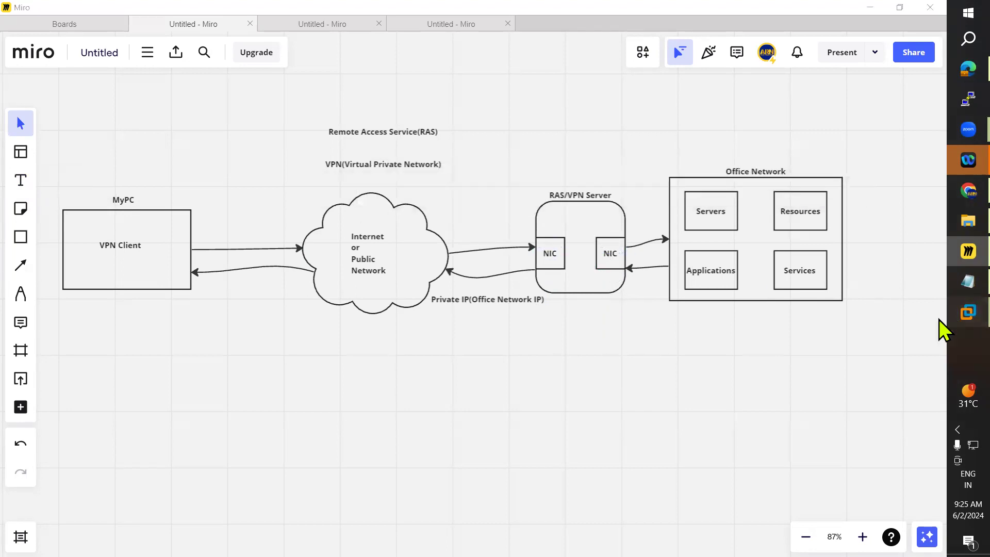
Step: Switch to the VMware window and power off the ADC virtual machine
{"action": "left_click", "coordinate": [849, 176]}
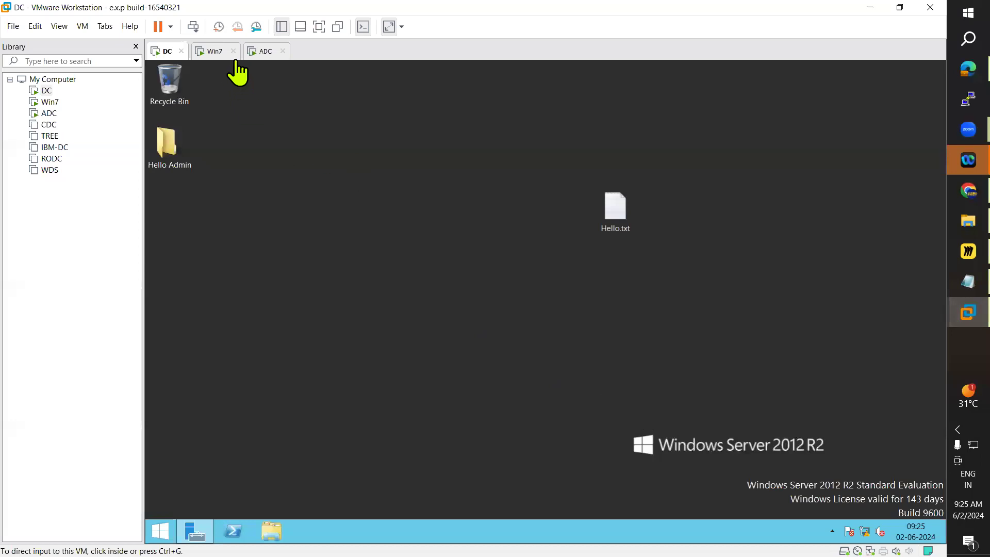
{"action": "left_click", "coordinate": [267, 55]}
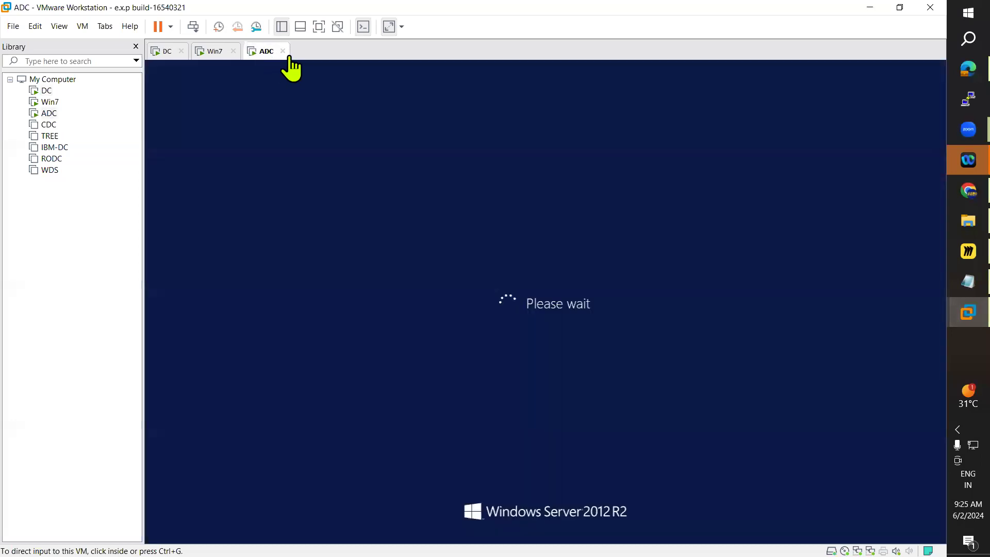
{"action": "left_click", "coordinate": [171, 26]}
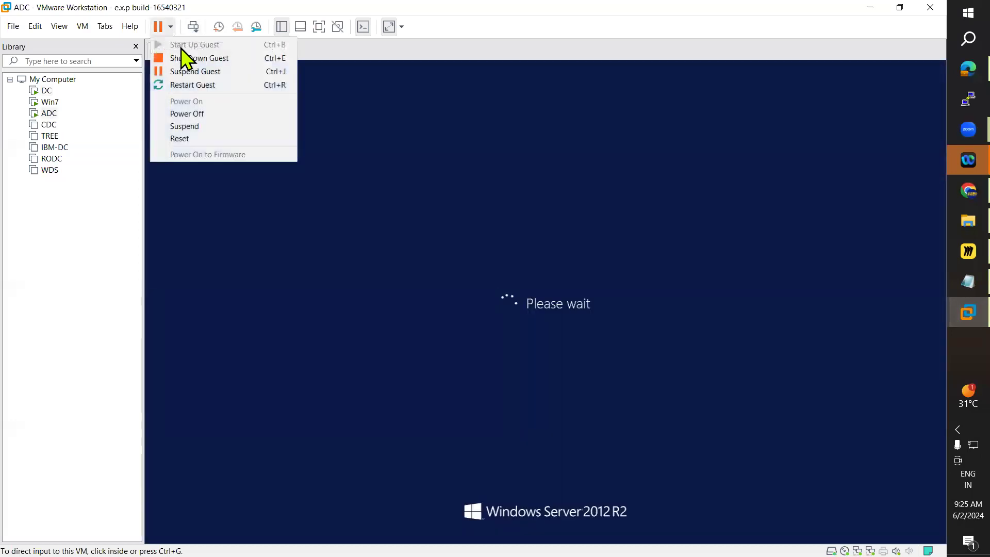
{"action": "left_click", "coordinate": [209, 114]}
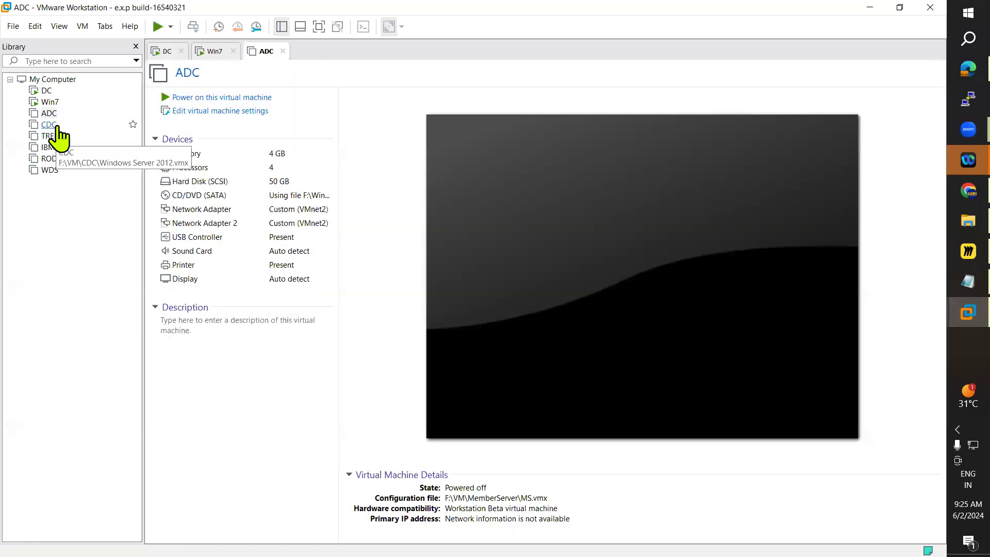
Step: Power on the CDC virtual machine and close the ADC tab
{"action": "left_click", "coordinate": [48, 125]}
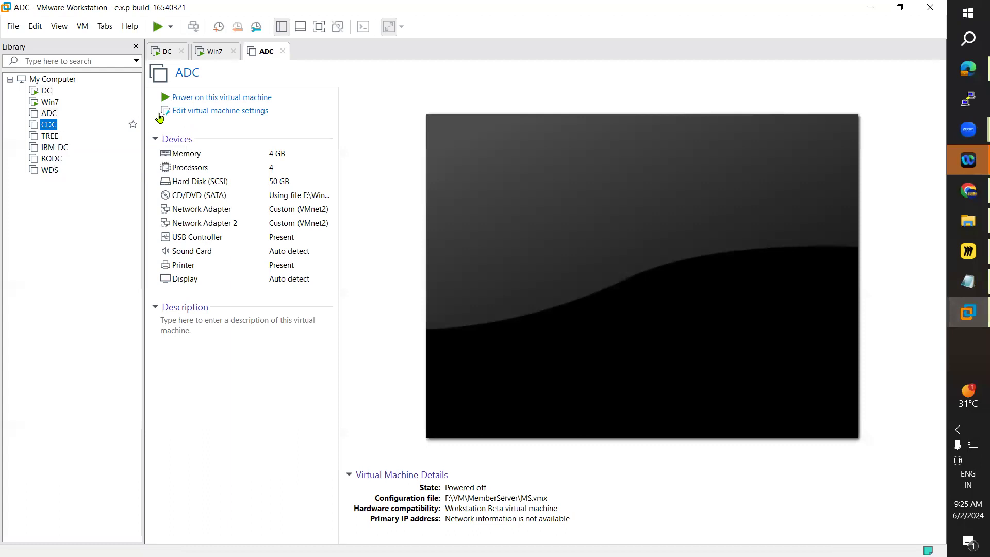
{"action": "left_click", "coordinate": [200, 99]}
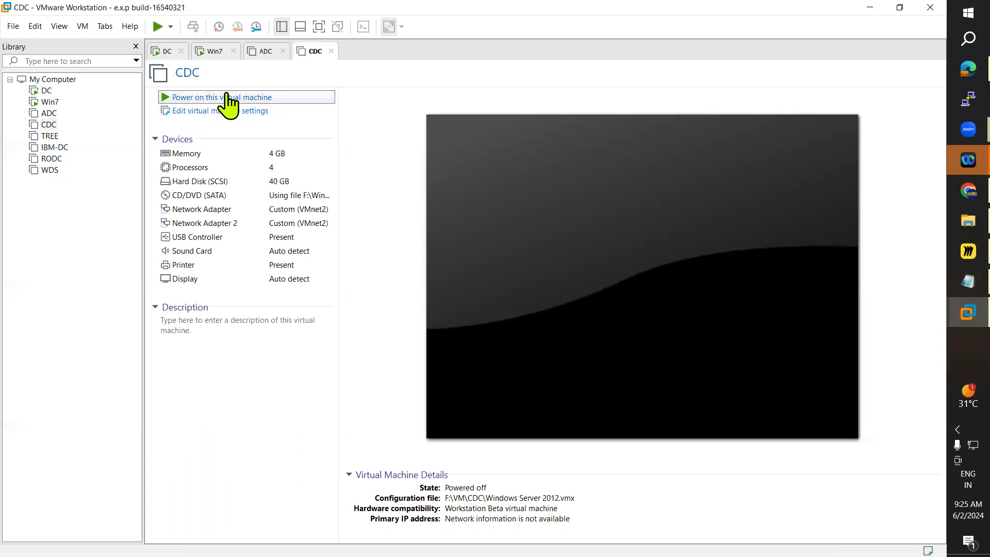
{"action": "left_click", "coordinate": [266, 52]}
{"action": "left_click", "coordinate": [282, 51]}
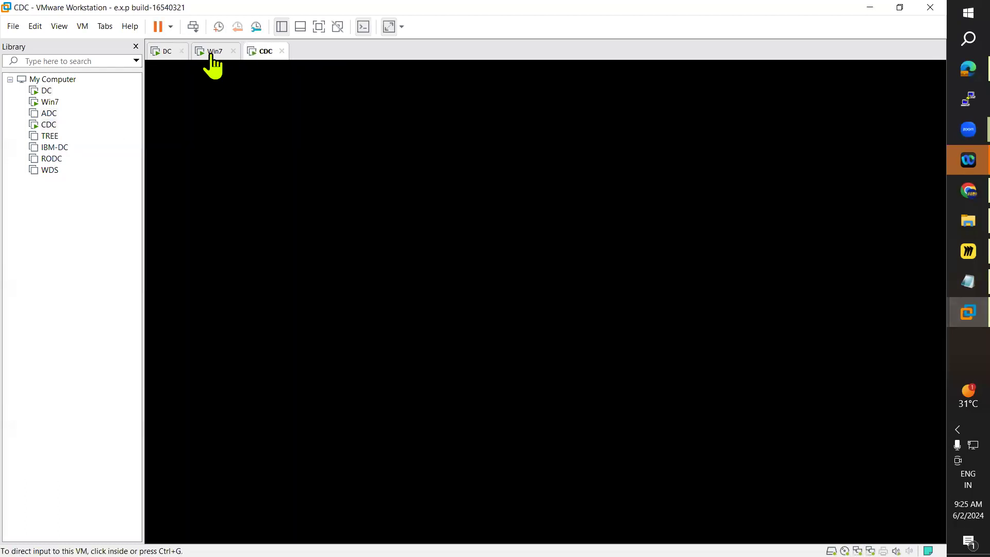
Step: On the DC VM, open Network Connections by searching for ncpa.cpl
{"action": "left_click", "coordinate": [207, 51]}
{"action": "left_click", "coordinate": [161, 51]}
{"action": "left_click", "coordinate": [160, 531]}
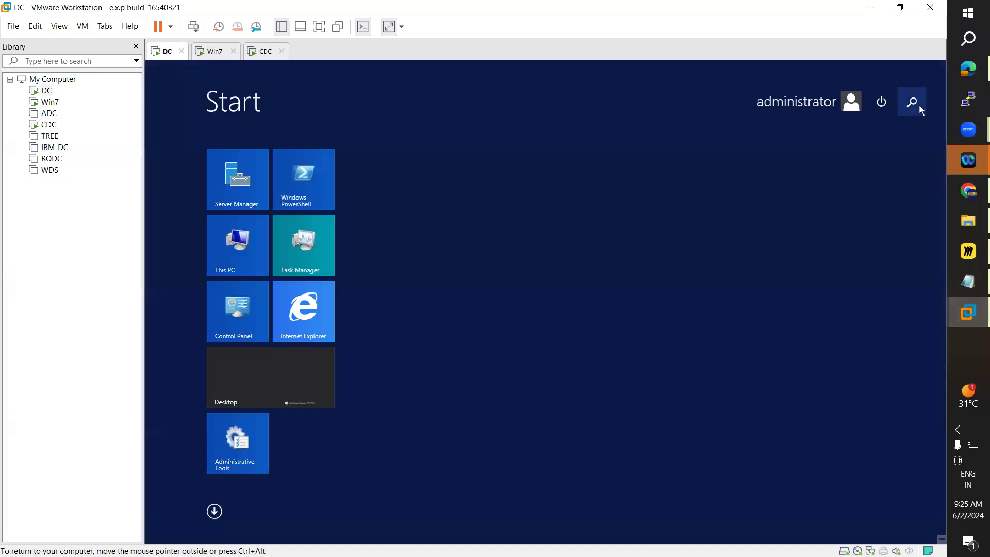
{"action": "left_click", "coordinate": [915, 103]}
{"action": "type", "text": "ncpa.cpl"}
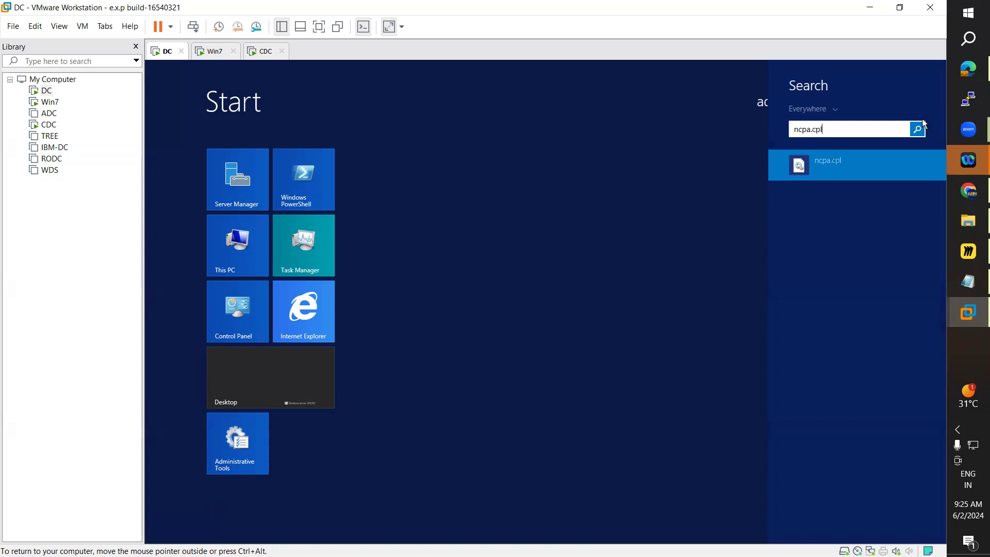
{"action": "key", "text": "Return"}
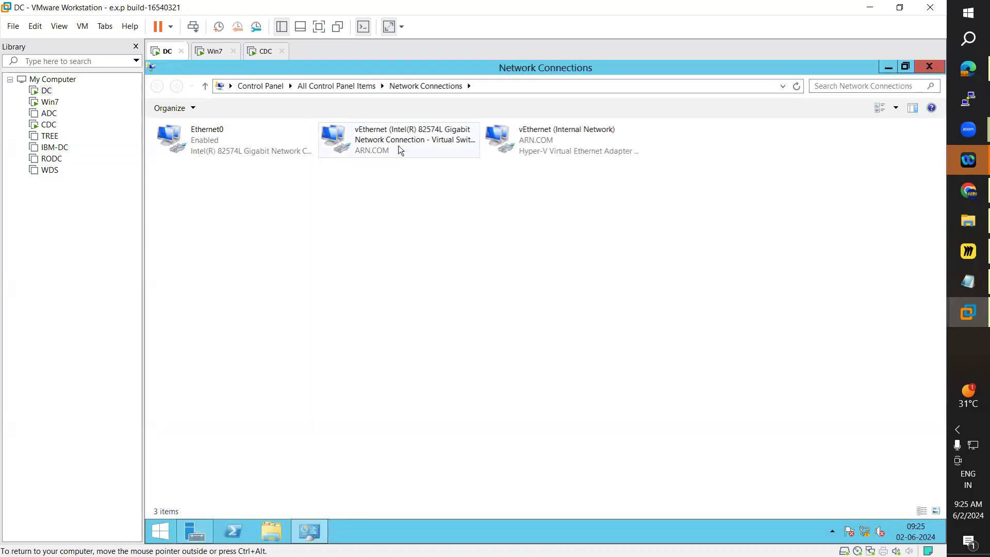
Step: Set the vEthernet adapter's IPv4 address to 10.0.0.2, subnet mask 255.0.0.0 and preferred DNS 10.0.0.2, and save
{"action": "double_click", "coordinate": [401, 150]}
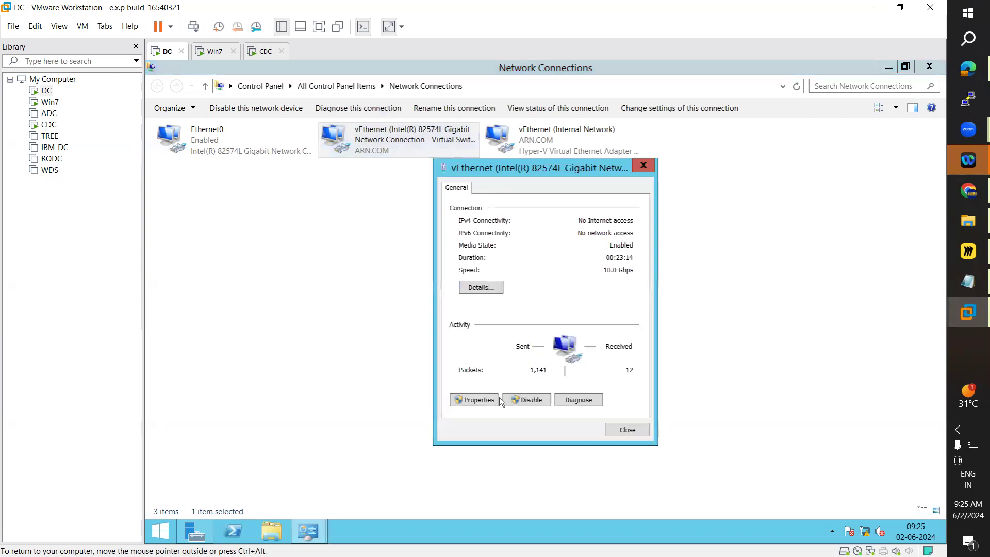
{"action": "left_click", "coordinate": [480, 401]}
{"action": "scroll", "coordinate": [556, 342], "scroll_direction": "down", "scroll_amount": 1}
{"action": "double_click", "coordinate": [547, 344]}
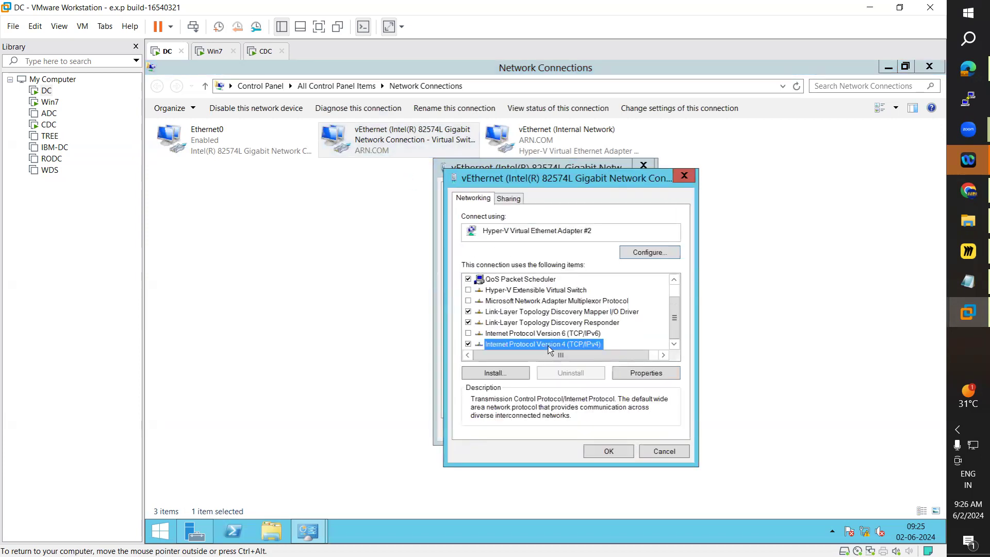
{"action": "left_click", "coordinate": [523, 302]}
{"action": "left_click", "coordinate": [522, 316]}
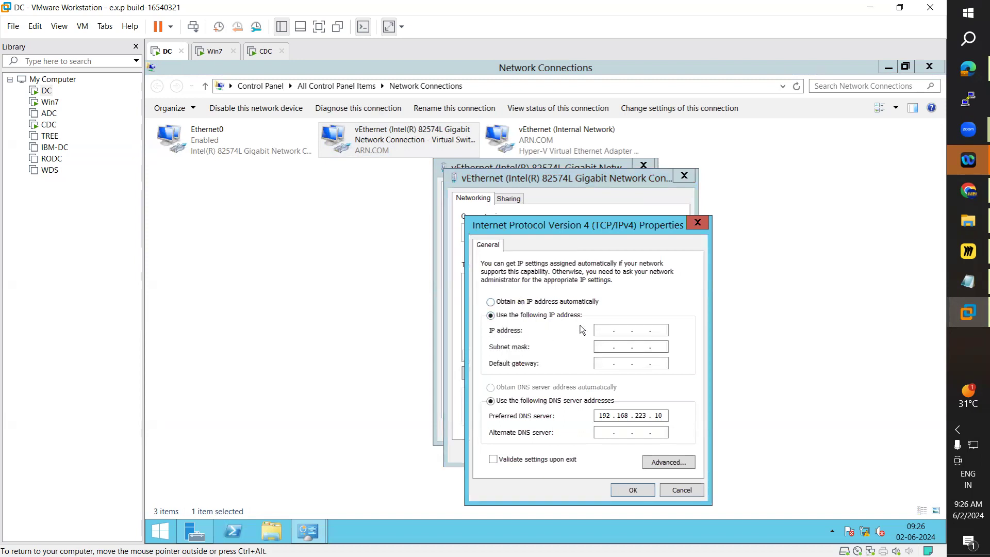
{"action": "type", "text": "10"}
{"action": "key", "text": "Tab"}
{"action": "key", "text": "Tab"}
{"action": "key", "text": "BackSpace"}
{"action": "key", "text": "BackSpace"}
{"action": "key", "text": "BackSpace"}
{"action": "key", "text": "BackSpace"}
{"action": "key", "text": "BackSpace"}
{"action": "key", "text": "BackSpace"}
{"action": "key", "text": "BackSpace"}
{"action": "key", "text": "BackSpace"}
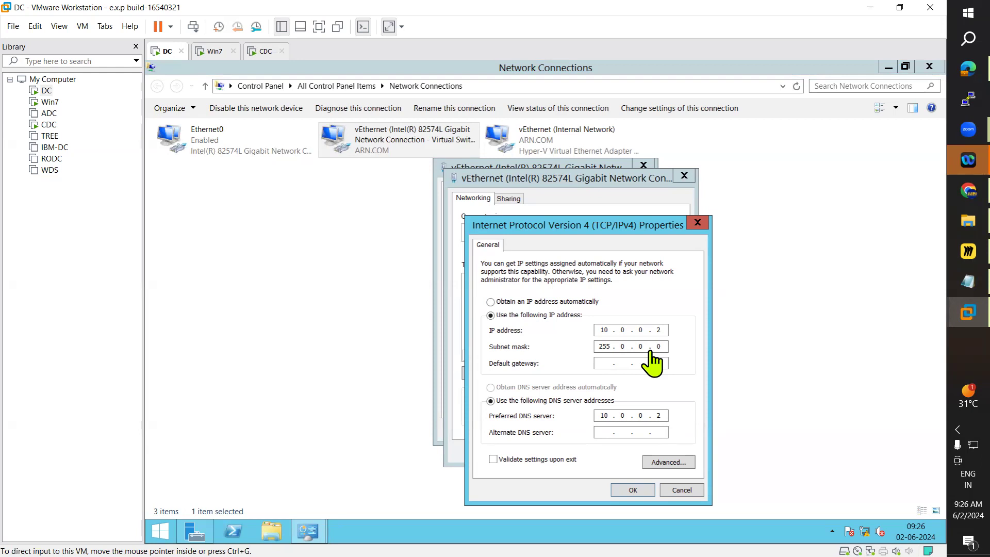
{"action": "left_click", "coordinate": [633, 492]}
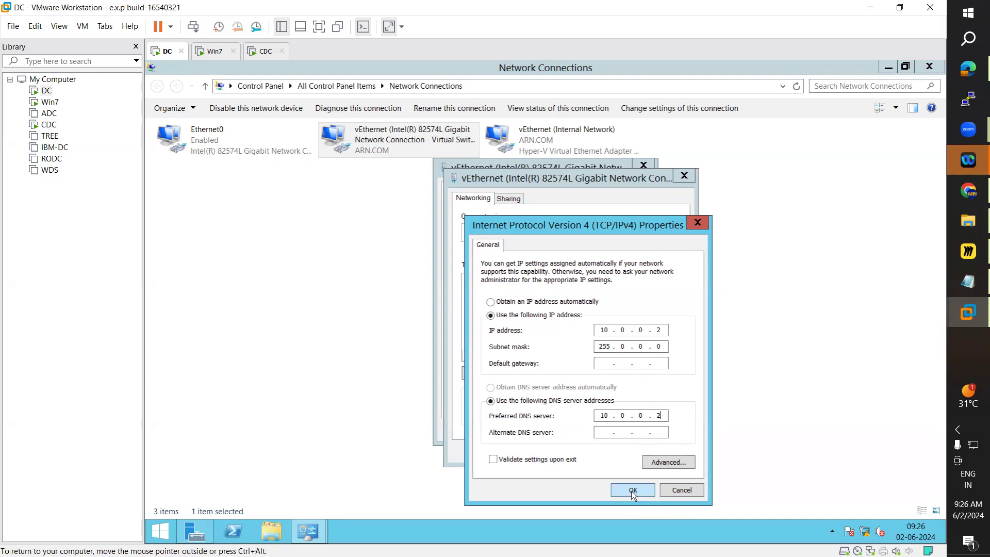
{"action": "left_click", "coordinate": [633, 491]}
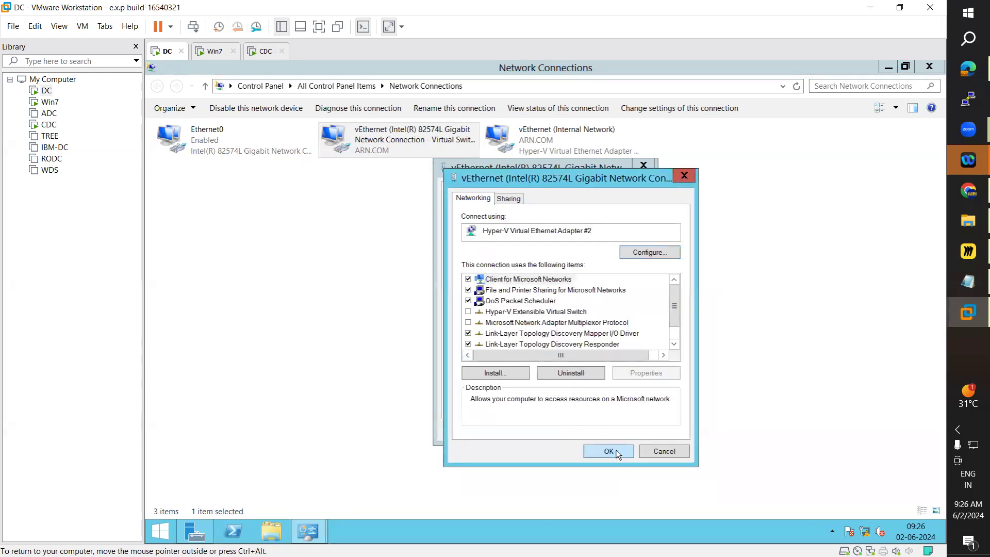
{"action": "left_click", "coordinate": [619, 453]}
{"action": "left_click", "coordinate": [633, 434]}
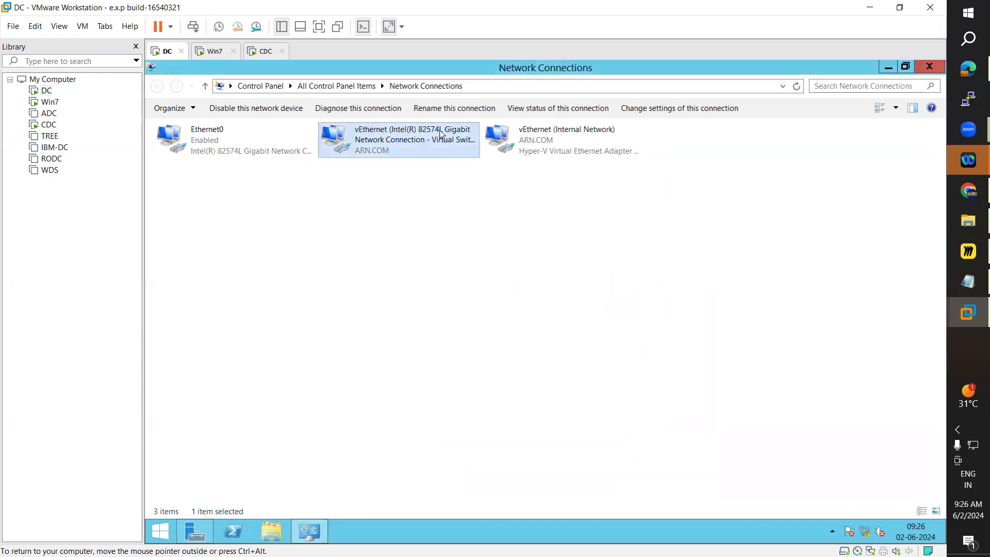
Step: On the Win7 VM, open Network Connections by searching for ncpa.cpl
{"action": "left_click", "coordinate": [210, 53]}
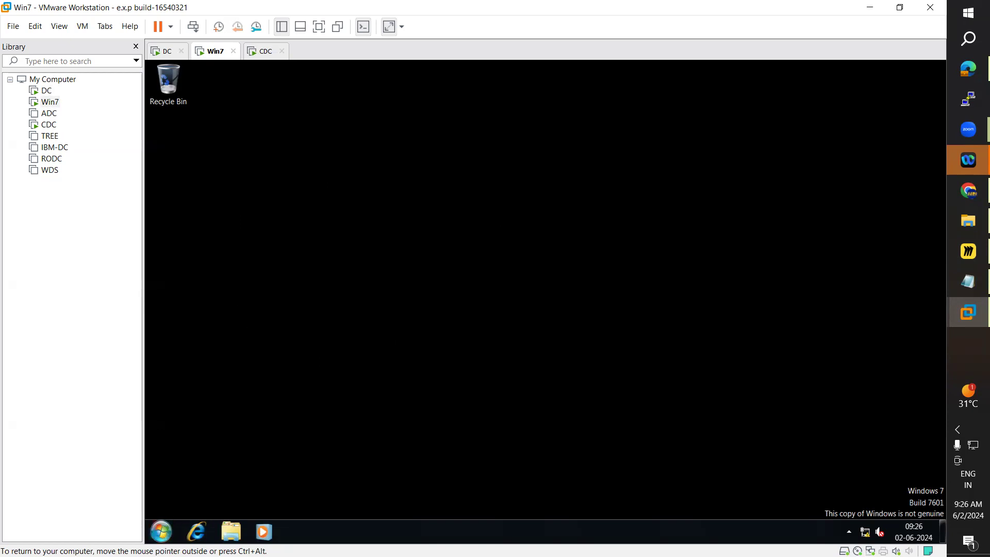
{"action": "left_click", "coordinate": [257, 53]}
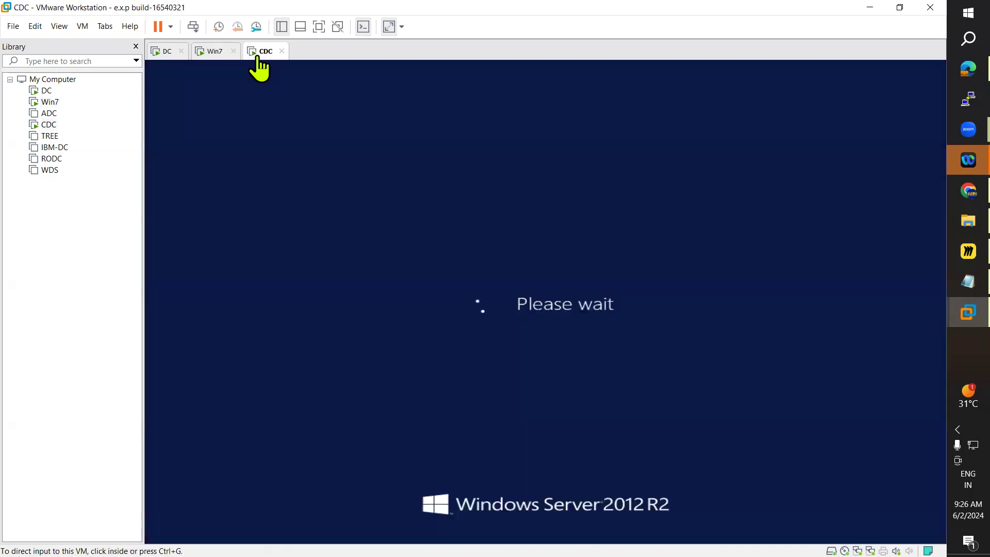
{"action": "left_click", "coordinate": [213, 52]}
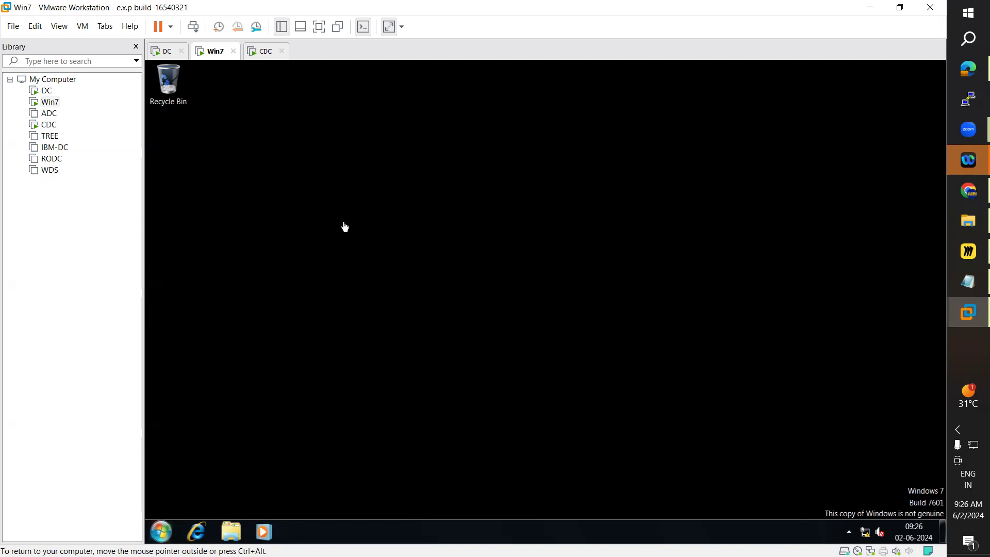
{"action": "left_click", "coordinate": [161, 532]}
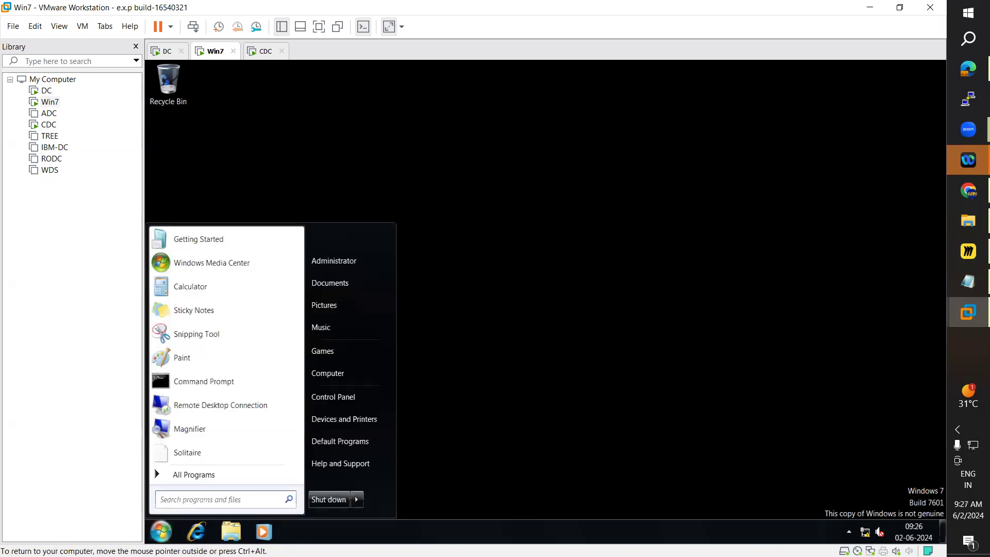
{"action": "left_click", "coordinate": [203, 502]}
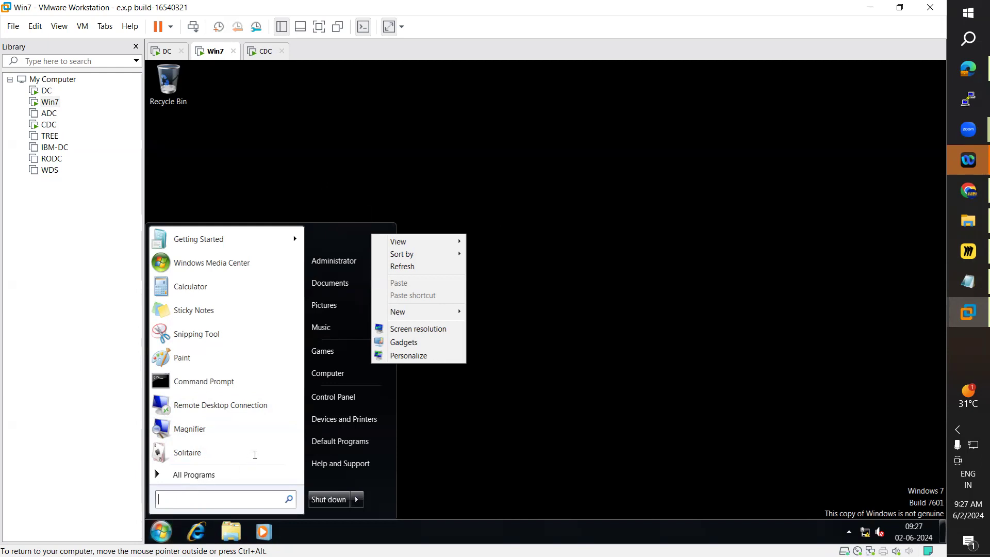
{"action": "type", "text": "ncpa.cpl"}
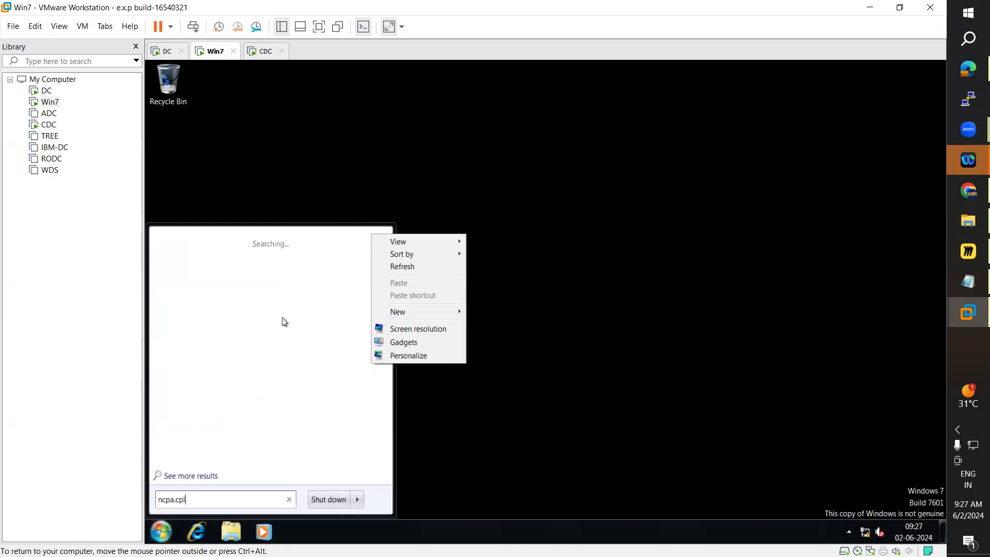
{"action": "left_click", "coordinate": [179, 259]}
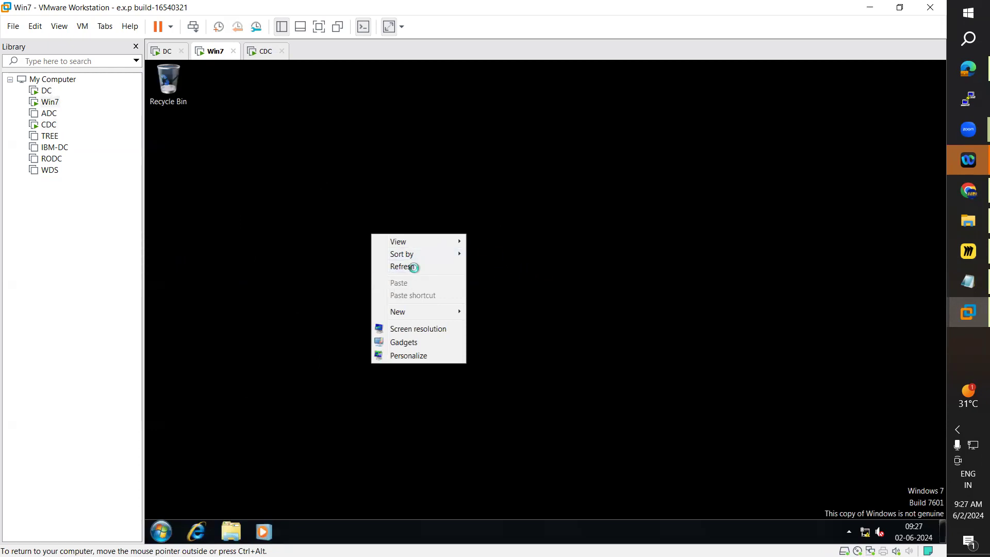
{"action": "left_click", "coordinate": [414, 267]}
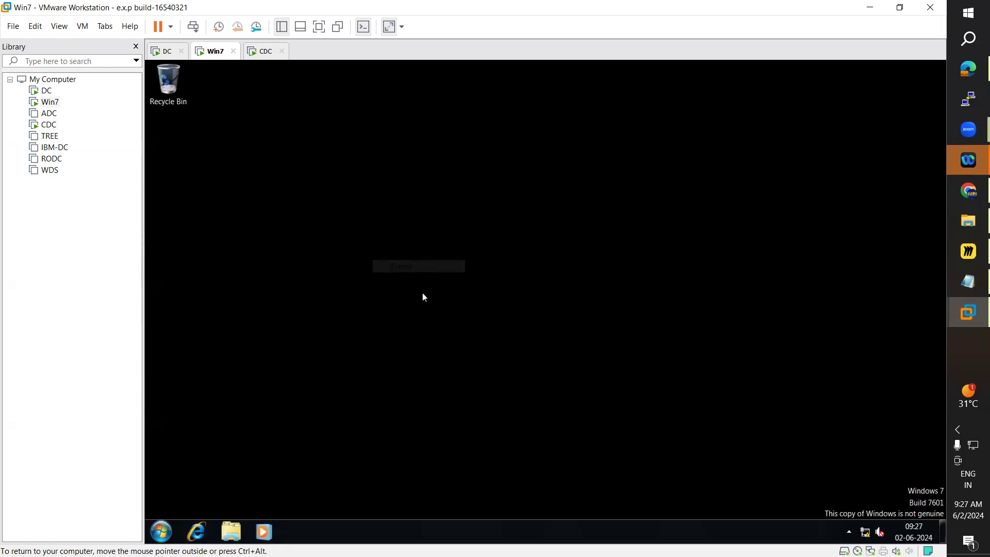
{"action": "left_click", "coordinate": [261, 51]}
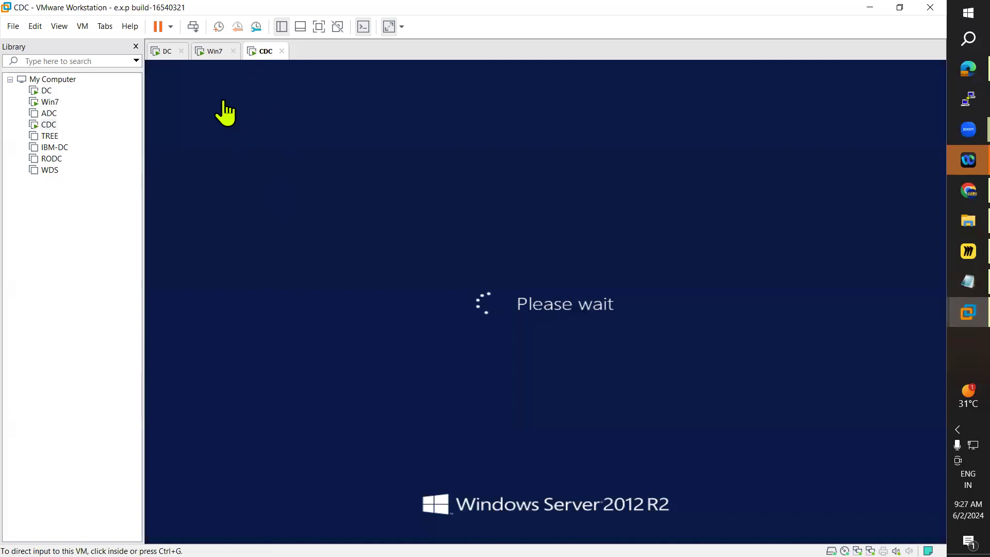
{"action": "left_click", "coordinate": [214, 52]}
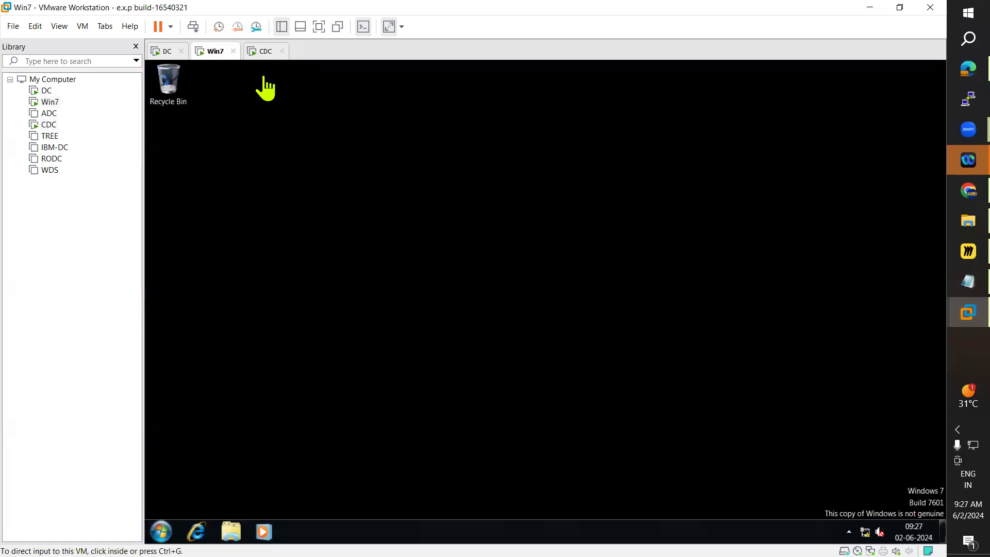
{"action": "left_click", "coordinate": [258, 52]}
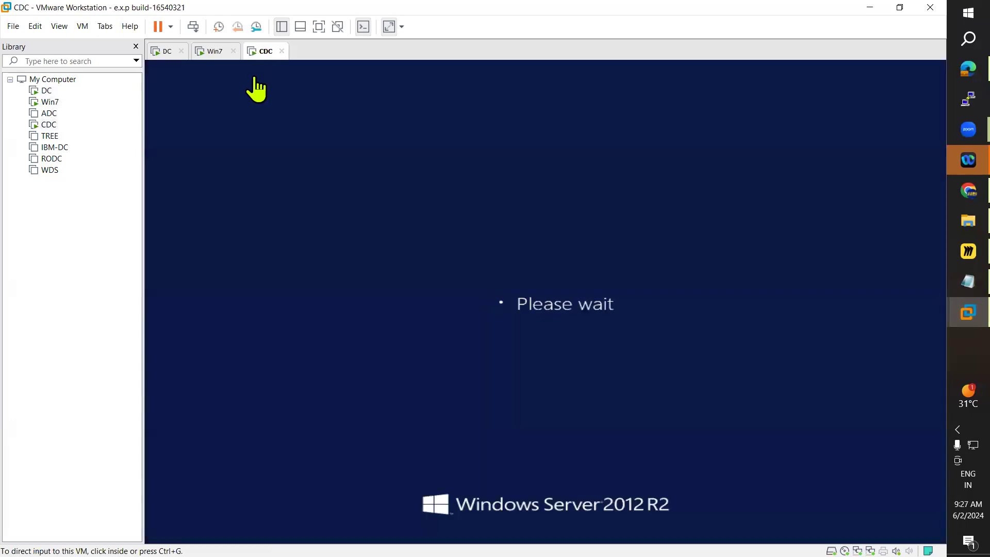
{"action": "left_click", "coordinate": [212, 54]}
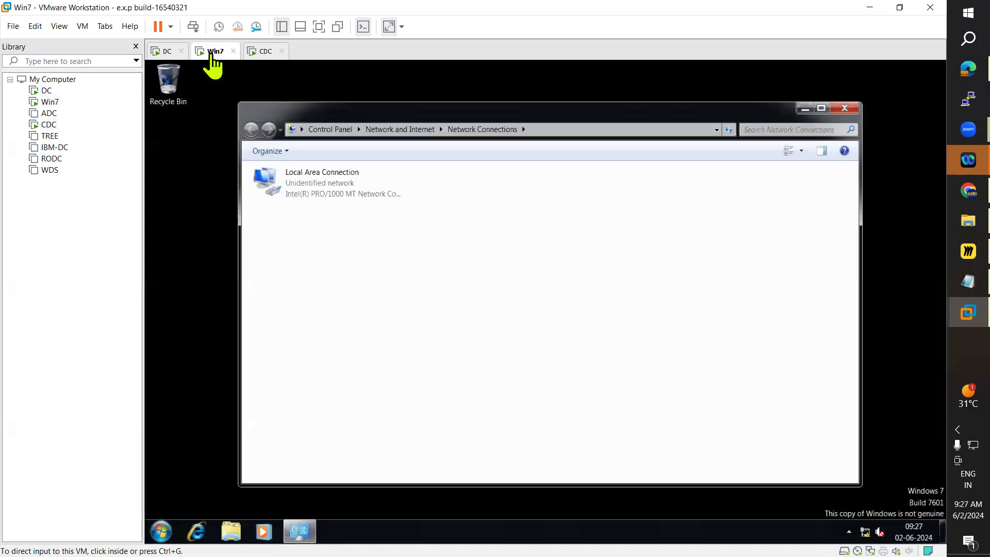
Step: In the Local Area Connection IPv4 properties, change the first octet of the IP address, gateway and preferred DNS to 11, and save
{"action": "left_click", "coordinate": [320, 190]}
{"action": "double_click", "coordinate": [320, 188]}
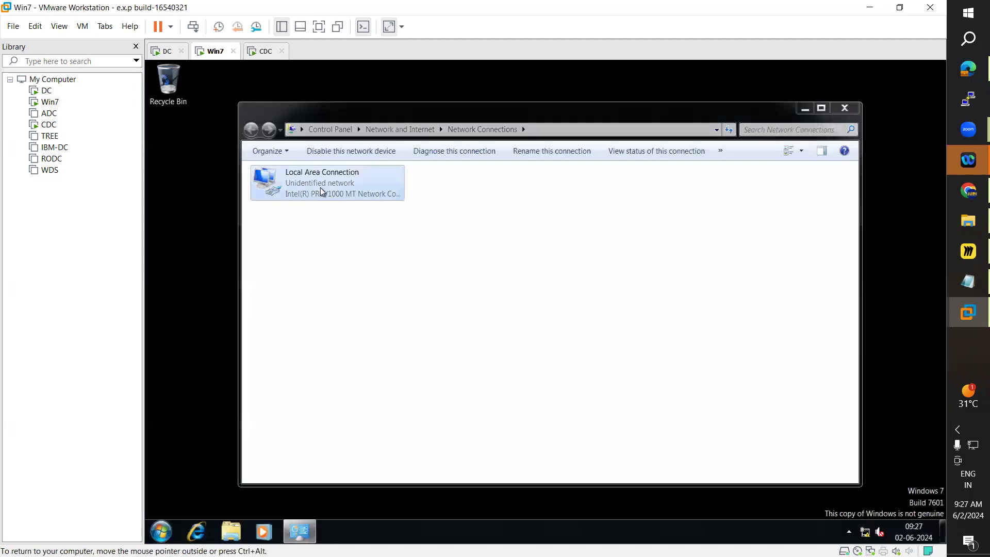
{"action": "left_click", "coordinate": [482, 401]}
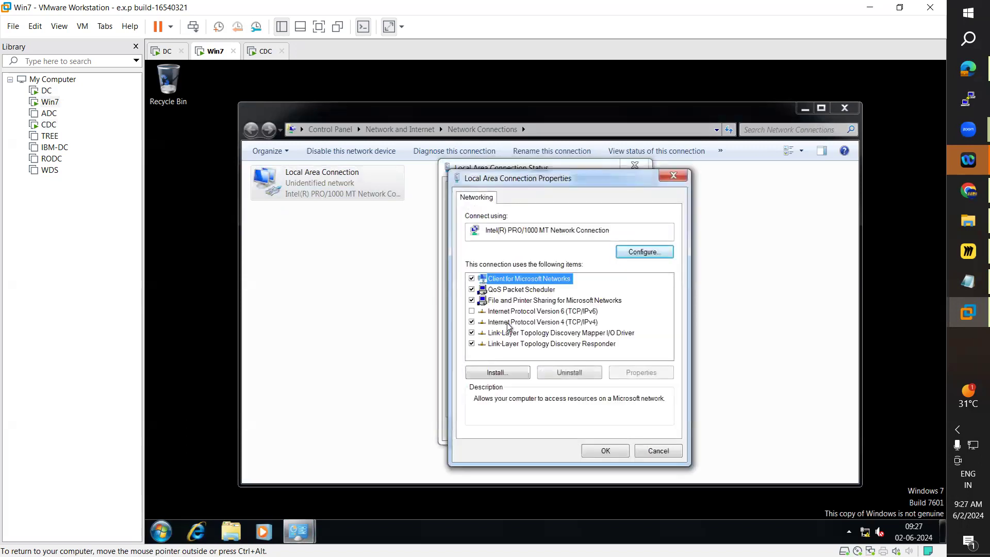
{"action": "left_click", "coordinate": [523, 323]}
{"action": "double_click", "coordinate": [523, 322]}
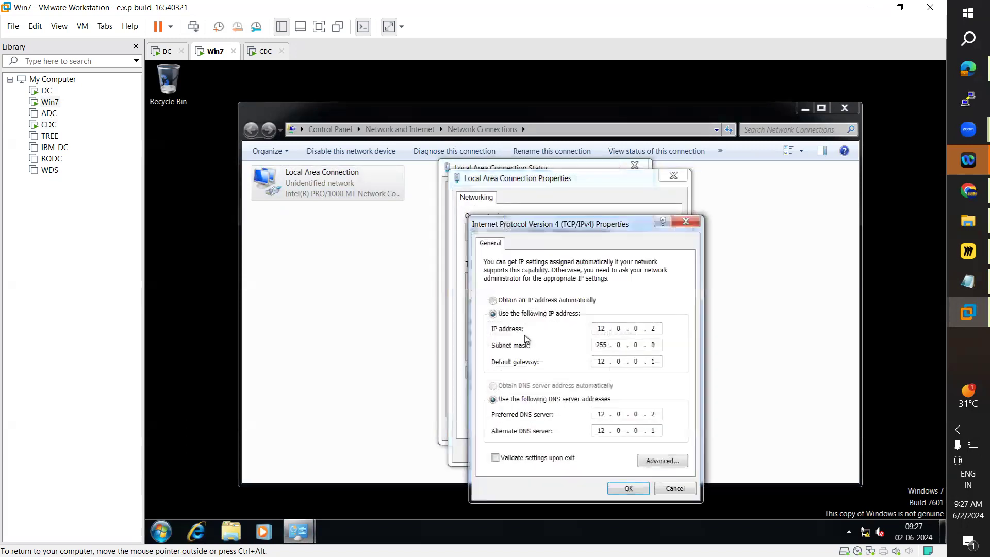
{"action": "double_click", "coordinate": [604, 328]}
{"action": "type", "text": "1"}
{"action": "double_click", "coordinate": [600, 361]}
{"action": "type", "text": "11"}
{"action": "left_click", "coordinate": [660, 428]}
{"action": "double_click", "coordinate": [601, 413]}
{"action": "type", "text": "111"}
{"action": "key", "text": "BackSpace"}
{"action": "key", "text": "BackSpace"}
{"action": "key", "text": "BackSpace"}
{"action": "key", "text": "BackSpace"}
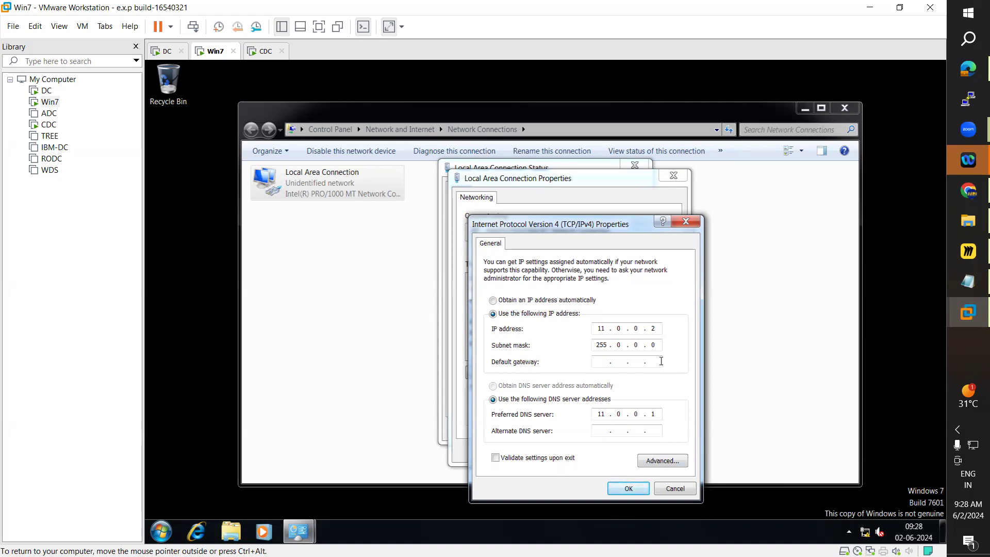
{"action": "left_click", "coordinate": [628, 488]}
{"action": "left_click", "coordinate": [626, 455]}
{"action": "left_click", "coordinate": [620, 429]}
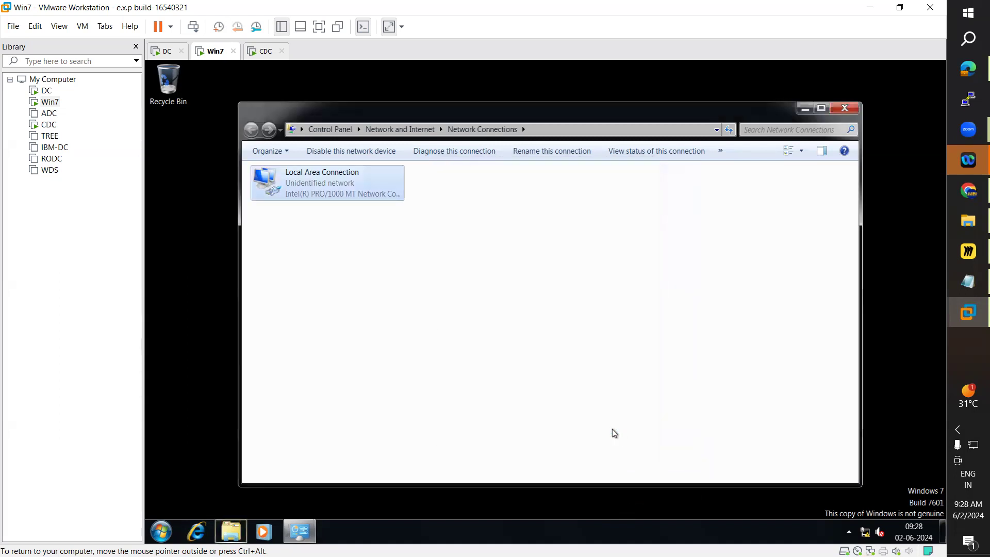
Step: Switch to the CDC VM and send Ctrl+Alt+Del to it to sign in
{"action": "left_click", "coordinate": [263, 51]}
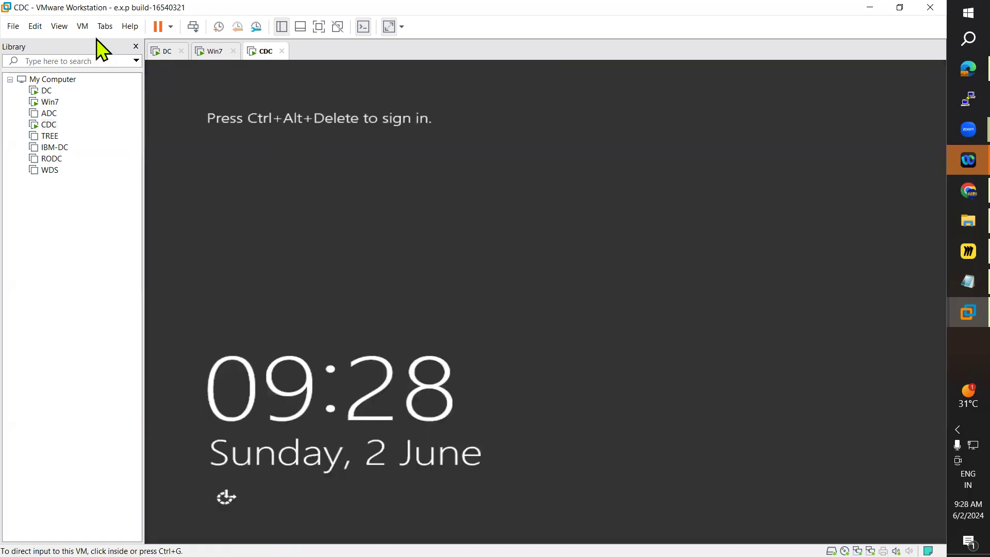
{"action": "left_click", "coordinate": [83, 26]}
{"action": "left_click", "coordinate": [157, 85]}
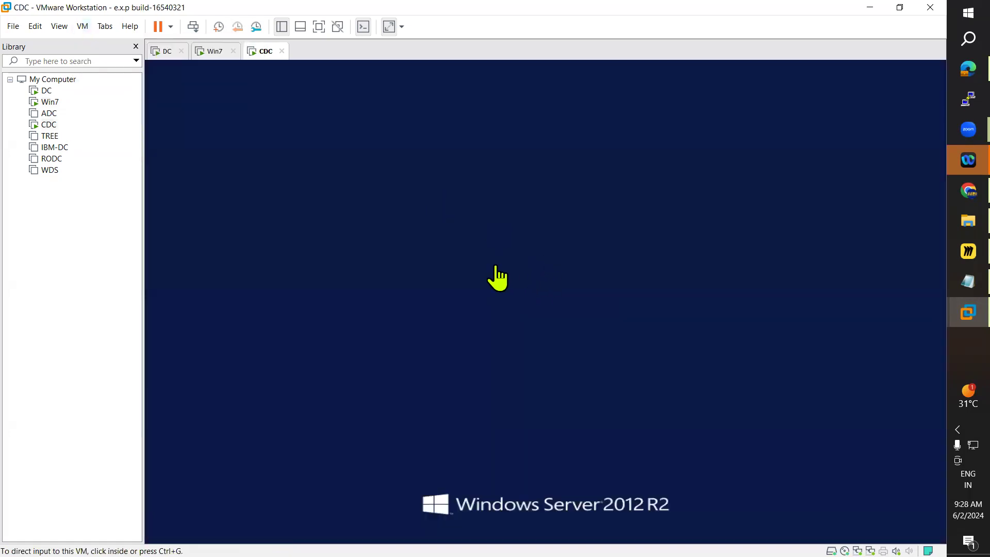
Step: Sign in to the CDC VM by entering the Administrator account password
{"action": "left_click", "coordinate": [502, 196]}
{"action": "type", "text": "•••••••••"}
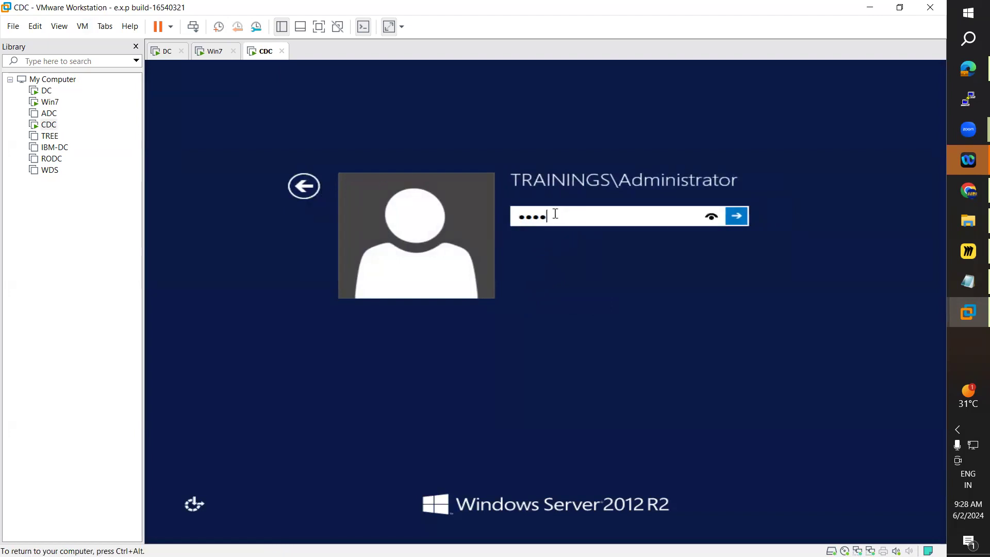
{"action": "key", "text": "Return"}
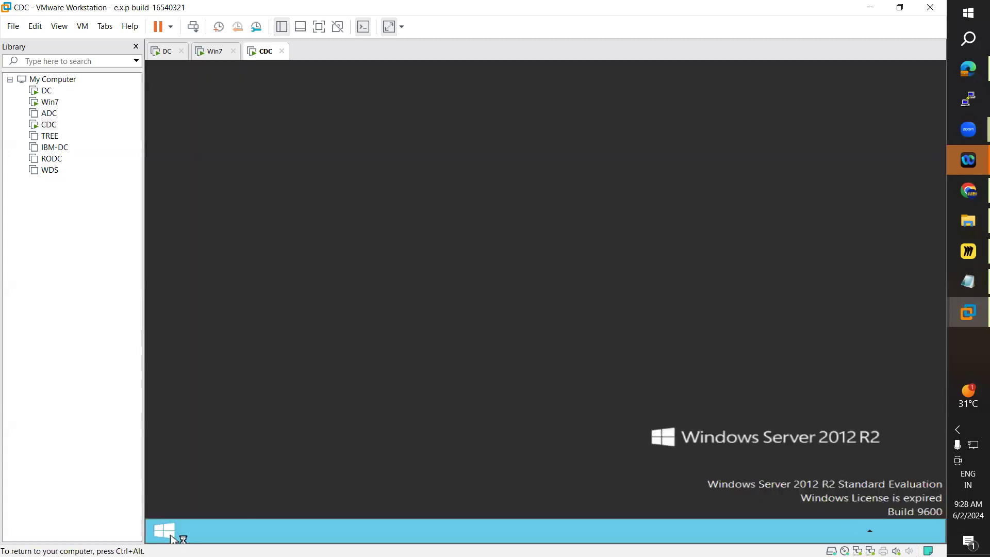
Step: On the CDC VM, open Network Connections by searching for ncpa.cpl from the Start screen
{"action": "left_click", "coordinate": [172, 539]}
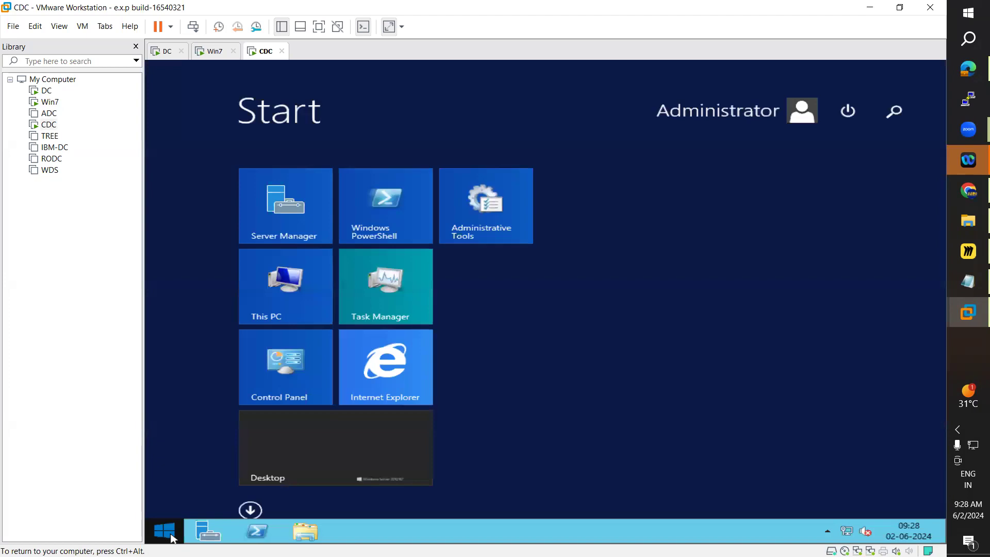
{"action": "left_click", "coordinate": [901, 123]}
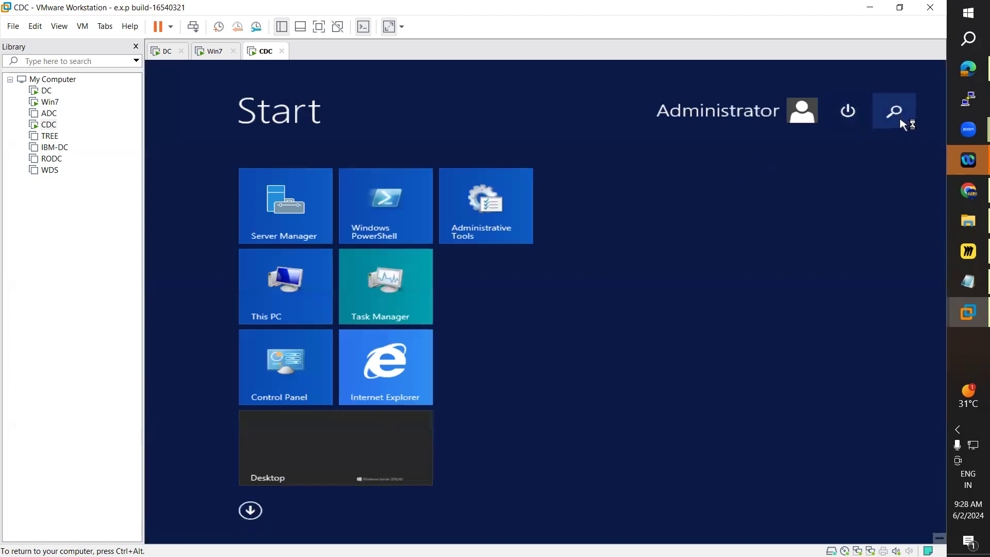
{"action": "type", "text": "ncpa.cpl"}
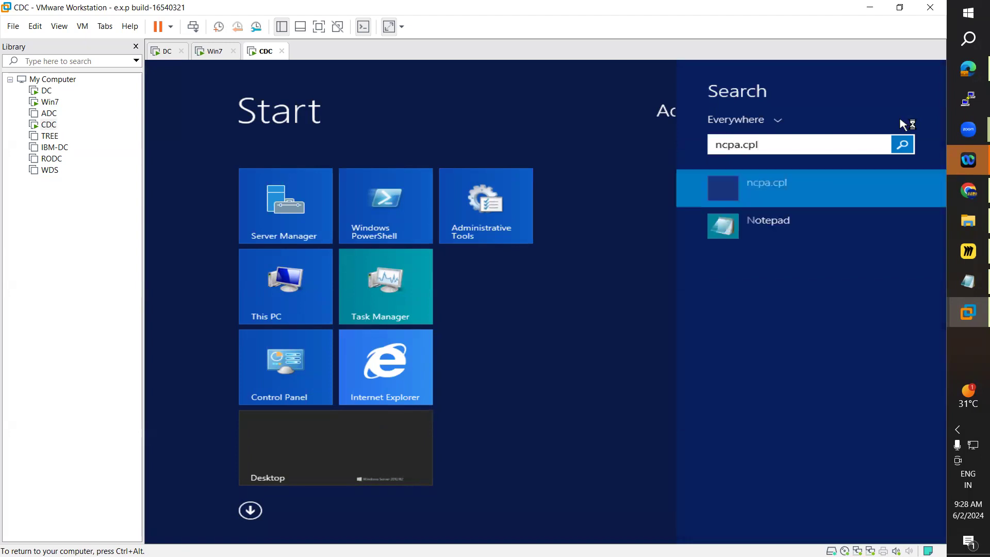
{"action": "key", "text": "Return"}
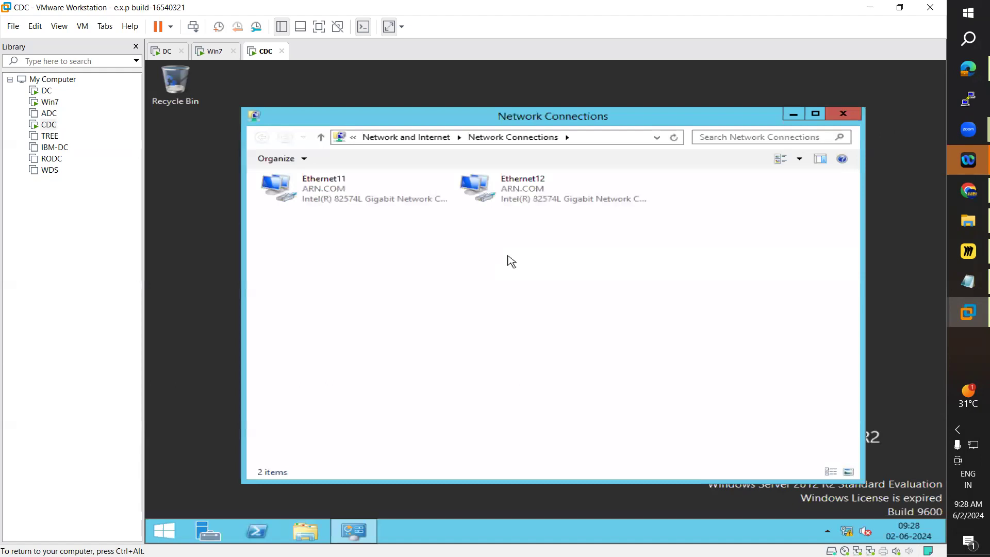
Step: Set Ethernet11's IPv4 address to 10.0.0.1 and preferred DNS to 10.0.0.2, save, and close its dialogs
{"action": "double_click", "coordinate": [382, 203]}
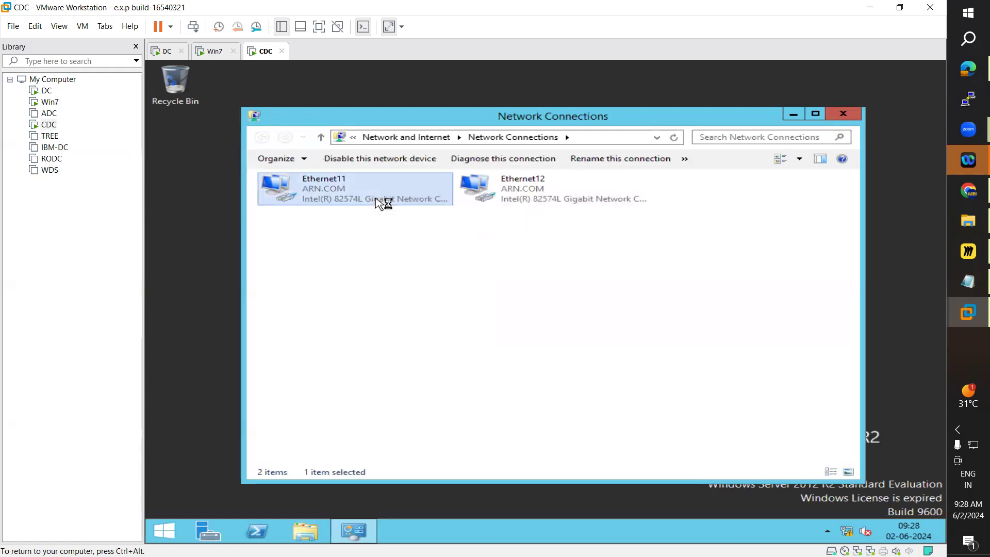
{"action": "left_click", "coordinate": [462, 401]}
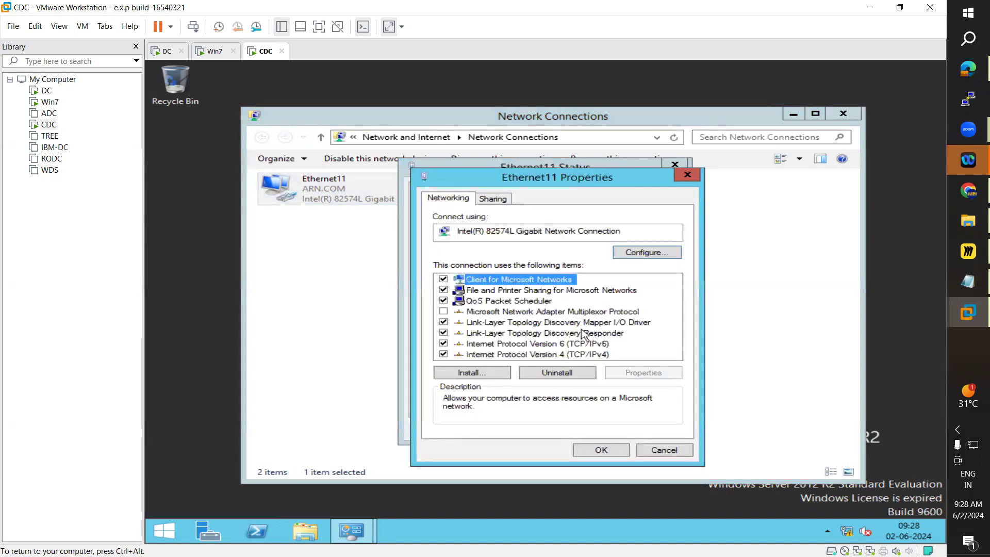
{"action": "double_click", "coordinate": [573, 354]}
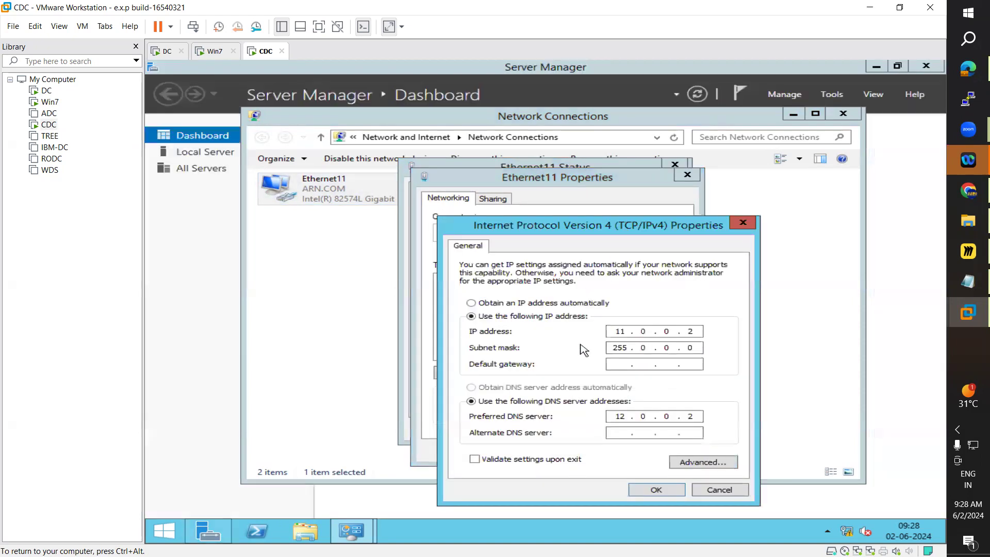
{"action": "double_click", "coordinate": [617, 330]}
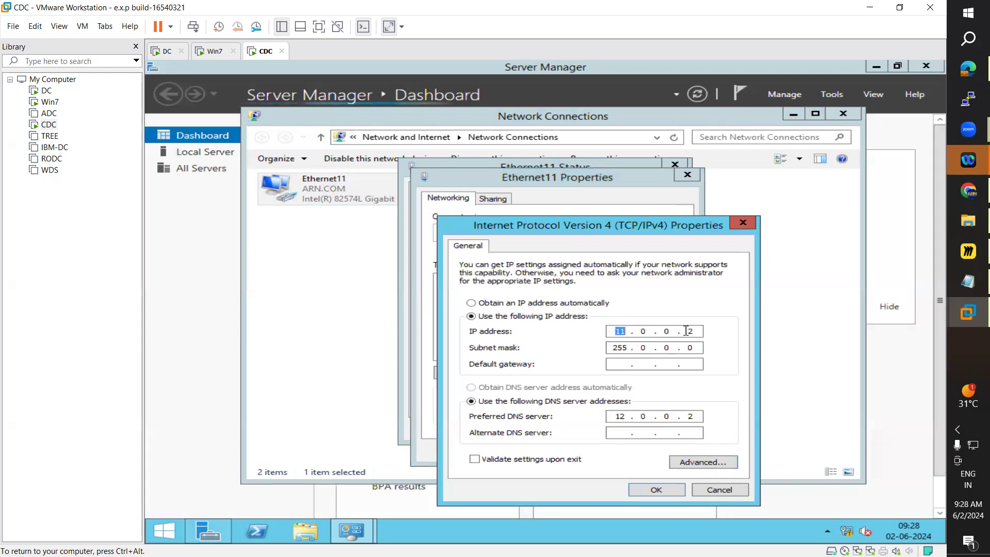
{"action": "type", "text": "10"}
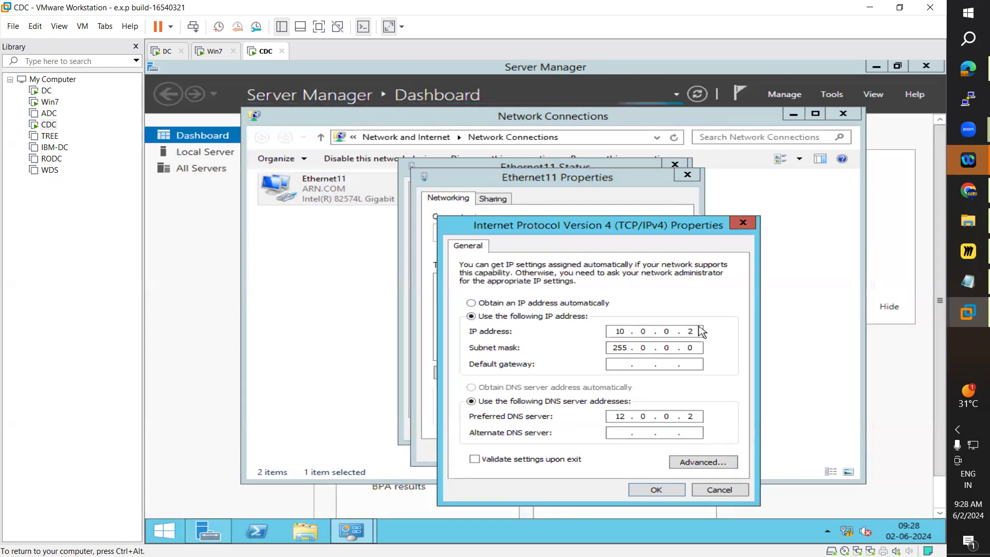
{"action": "type", "text": "1"}
{"action": "key", "text": "Left"}
{"action": "key", "text": "Left"}
{"action": "key", "text": "Left"}
{"action": "key", "text": "Left"}
{"action": "key", "text": "Left"}
{"action": "key", "text": "Left"}
{"action": "key", "text": "Left"}
{"action": "key", "text": "Delete"}
{"action": "key", "text": "Delete"}
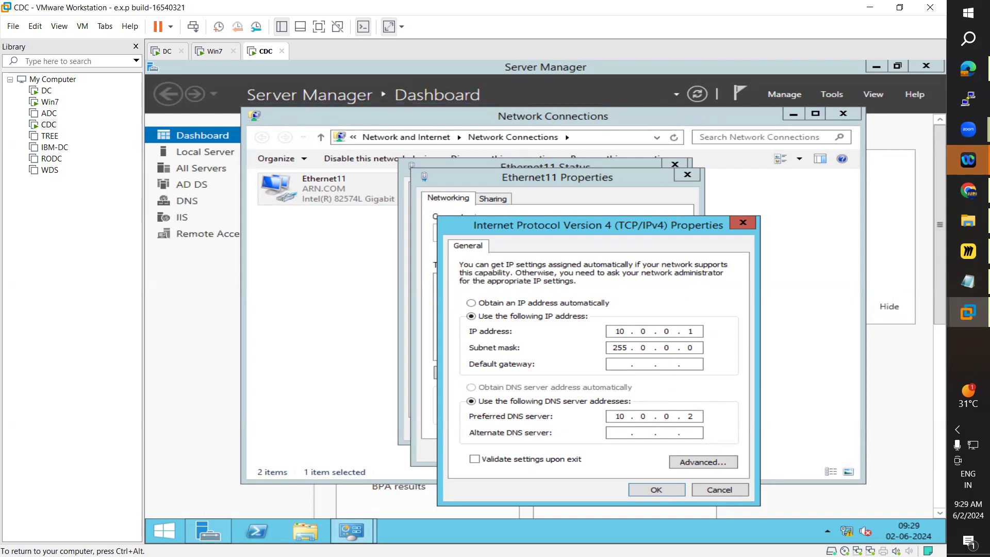
{"action": "left_click", "coordinate": [656, 490]}
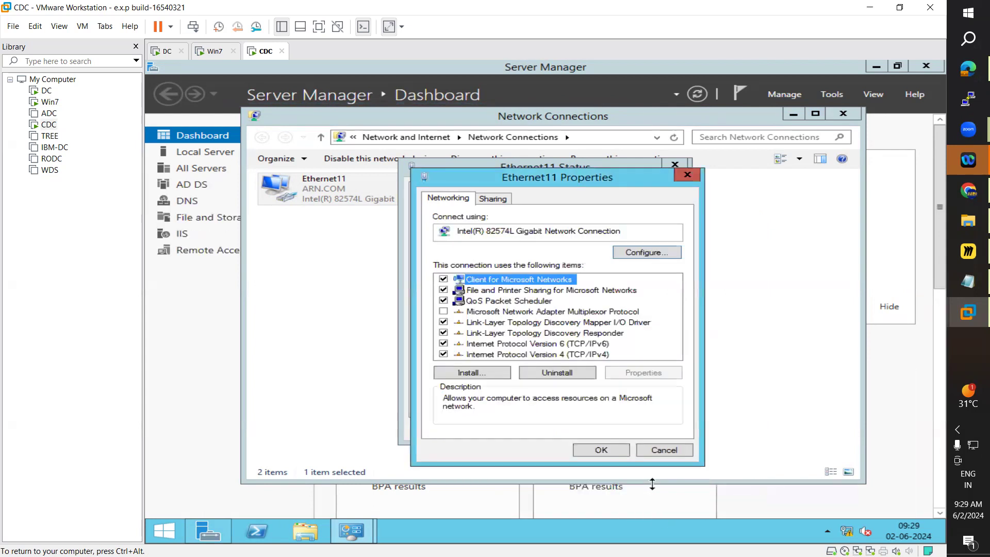
{"action": "left_click", "coordinate": [611, 457]}
{"action": "left_click", "coordinate": [646, 430]}
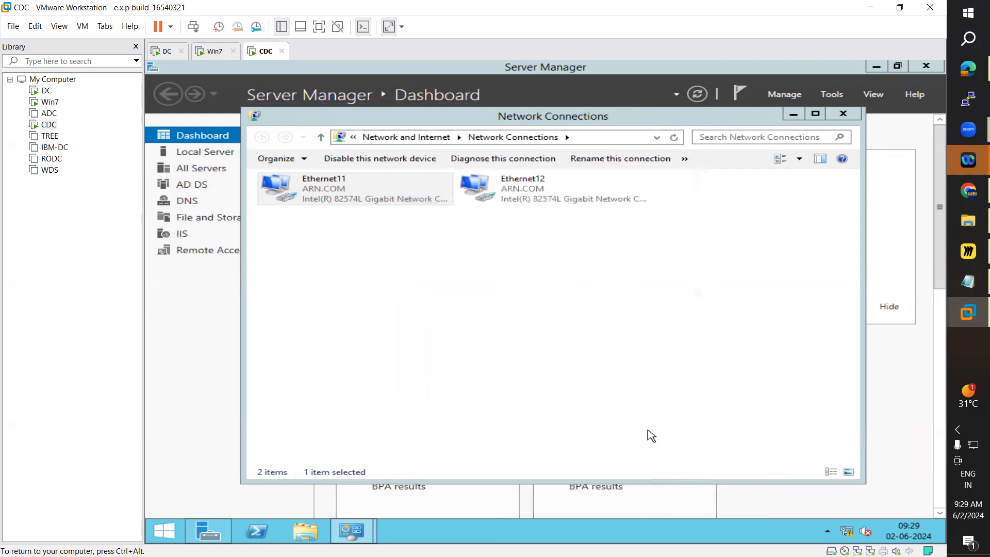
Step: Rename the Ethernet11 connection to Ethernet10
{"action": "key", "text": "F2"}
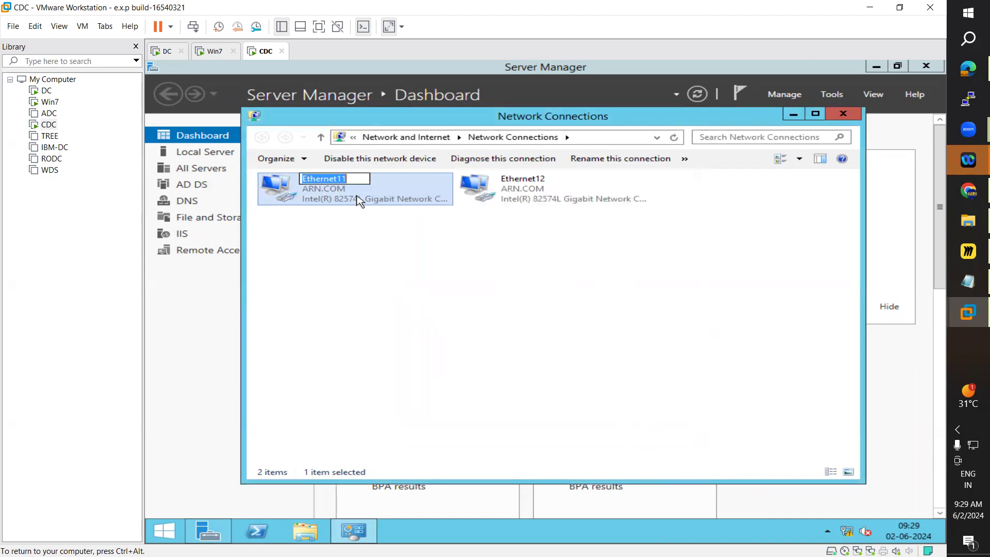
{"action": "left_click", "coordinate": [354, 177]}
{"action": "key", "text": "BackSpace"}
{"action": "type", "text": "0"}
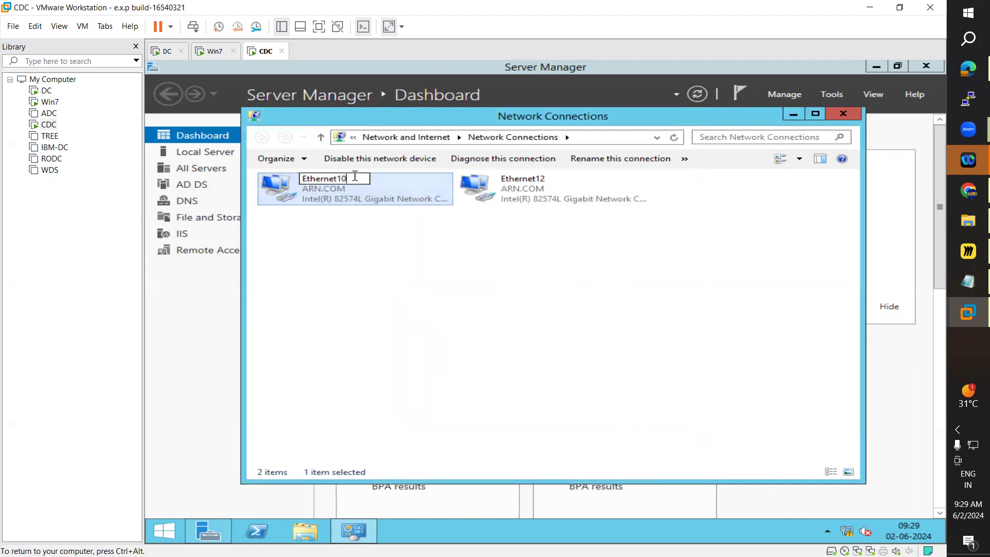
{"action": "left_click", "coordinate": [371, 292]}
Step: Try changing the first octet of Ethernet12's IPv4 address to 11, close its dialogs and Network Connections
{"action": "double_click", "coordinate": [532, 192]}
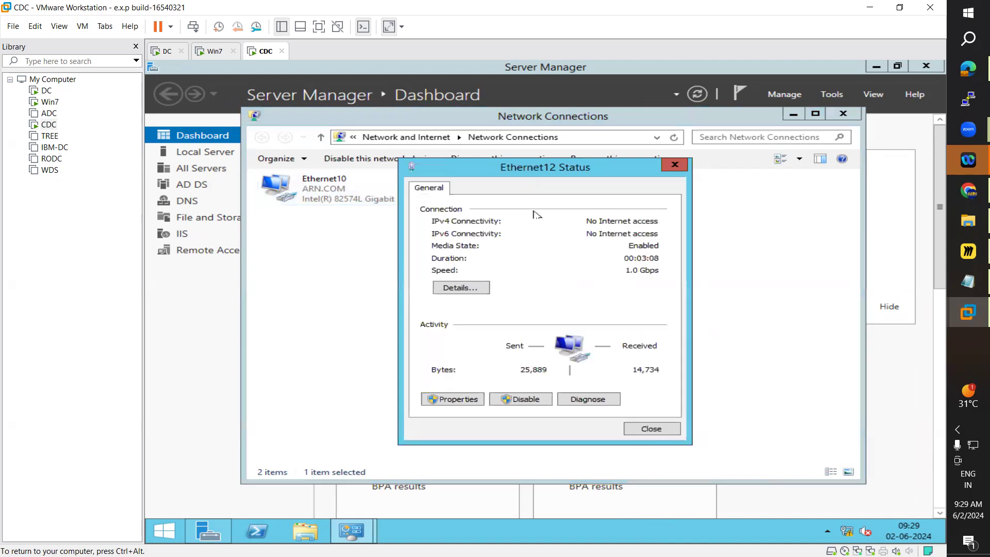
{"action": "left_click", "coordinate": [459, 399]}
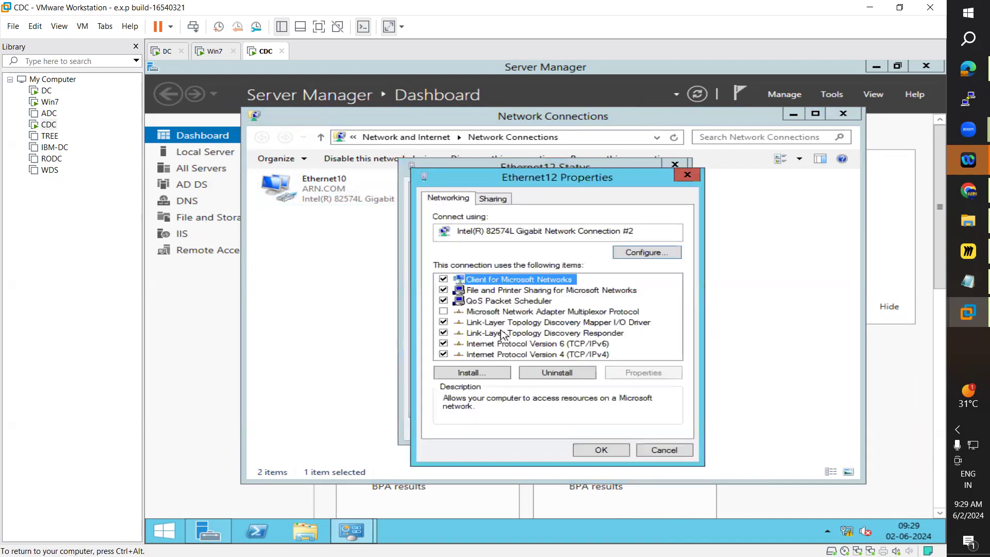
{"action": "double_click", "coordinate": [524, 354]}
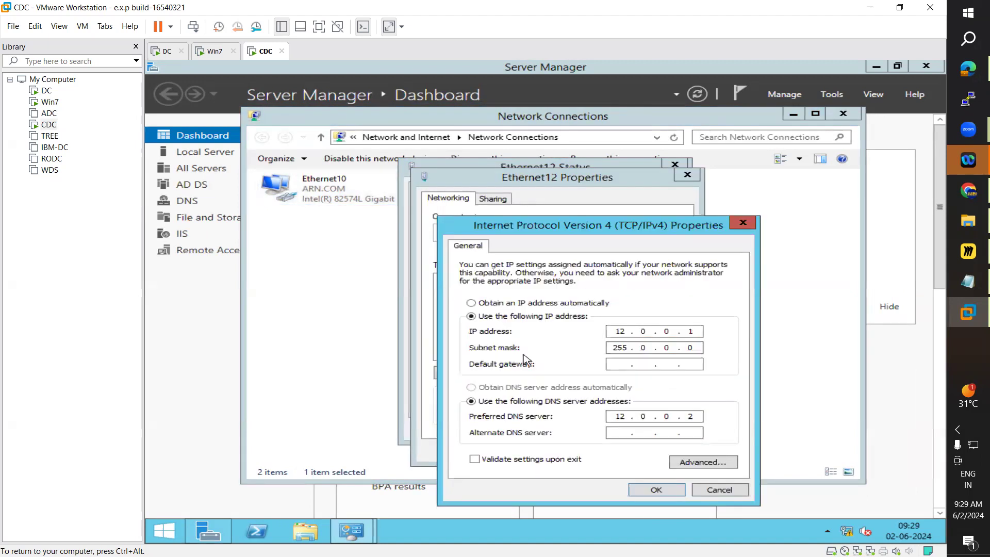
{"action": "double_click", "coordinate": [619, 330]}
{"action": "type", "text": "11"}
{"action": "key", "text": "BackSpace"}
{"action": "key", "text": "BackSpace"}
{"action": "key", "text": "BackSpace"}
{"action": "key", "text": "BackSpace"}
{"action": "key", "text": "BackSpace"}
{"action": "key", "text": "BackSpace"}
{"action": "key", "text": "BackSpace"}
{"action": "left_click", "coordinate": [667, 491]}
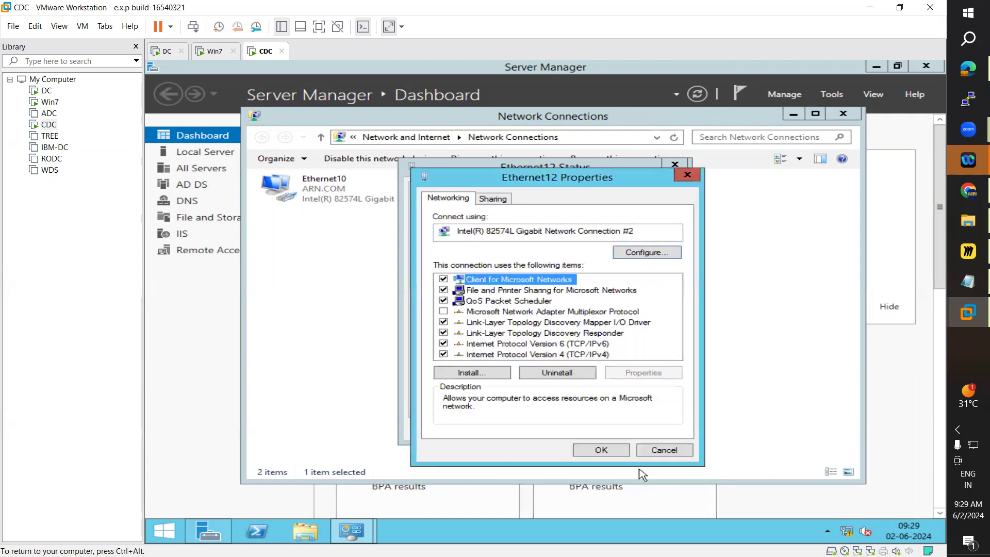
{"action": "left_click", "coordinate": [612, 454]}
{"action": "left_click", "coordinate": [655, 432]}
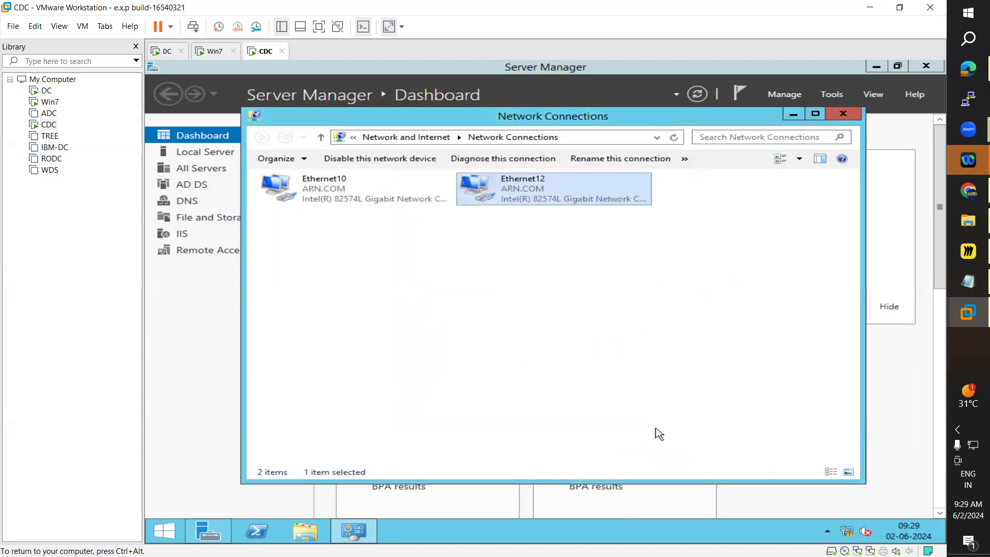
{"action": "left_click", "coordinate": [843, 113]}
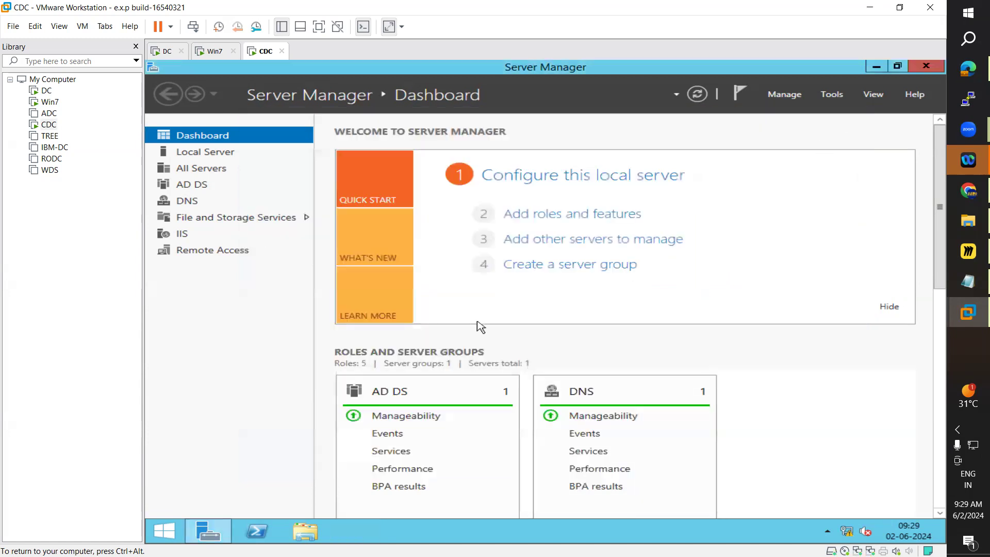
Step: Review the DC and Win7 VMs' network connections, then return to the CDC VM
{"action": "left_click", "coordinate": [164, 51]}
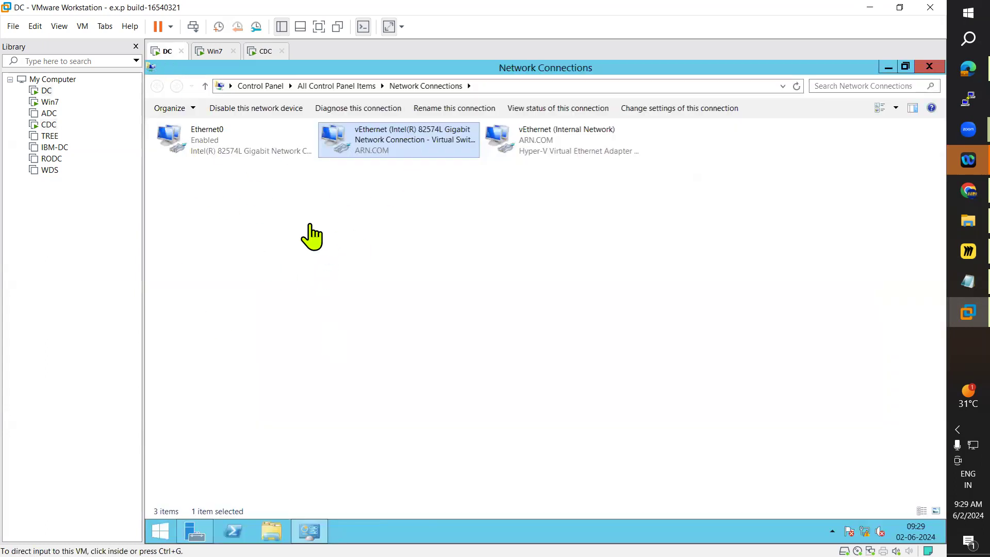
{"action": "left_click", "coordinate": [208, 52]}
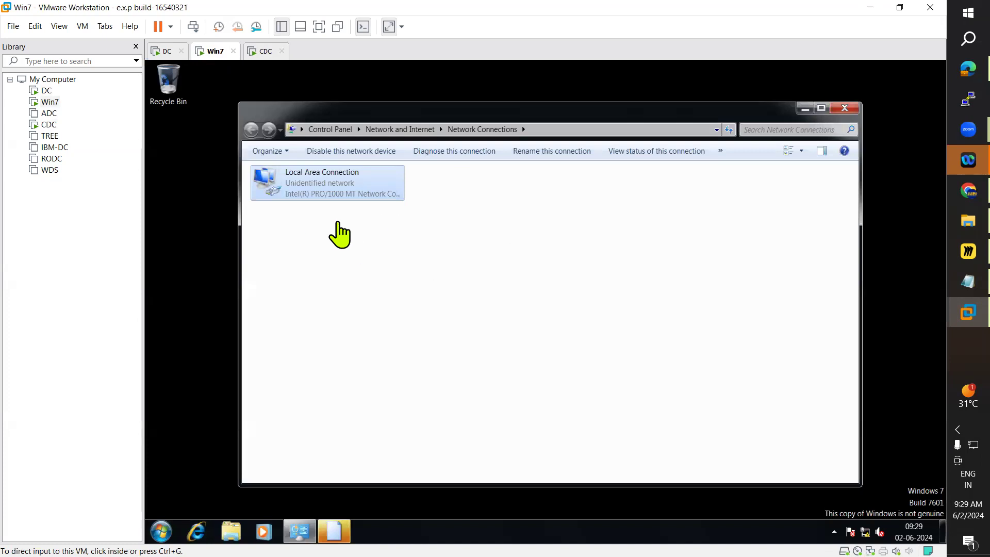
{"action": "left_click", "coordinate": [261, 51]}
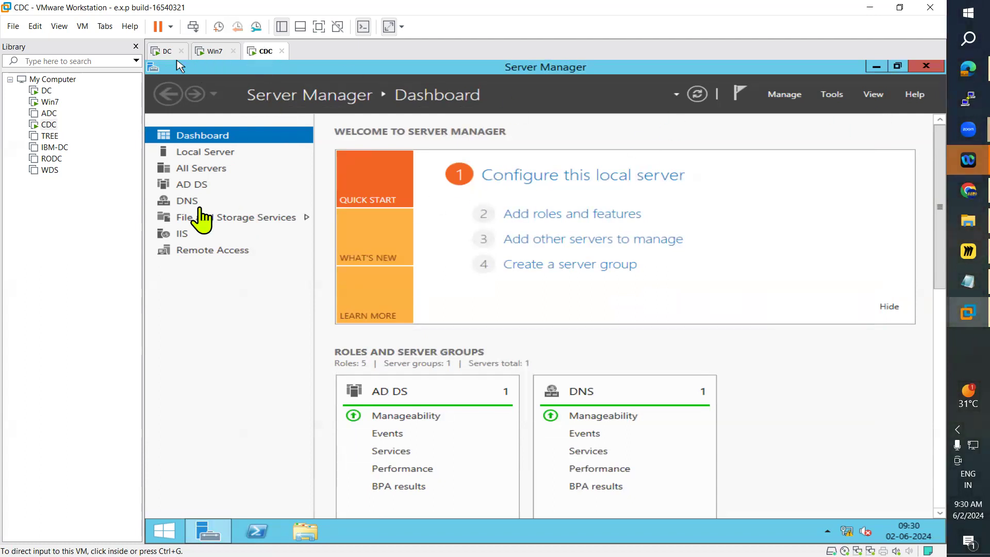
{"action": "left_click", "coordinate": [557, 221]}
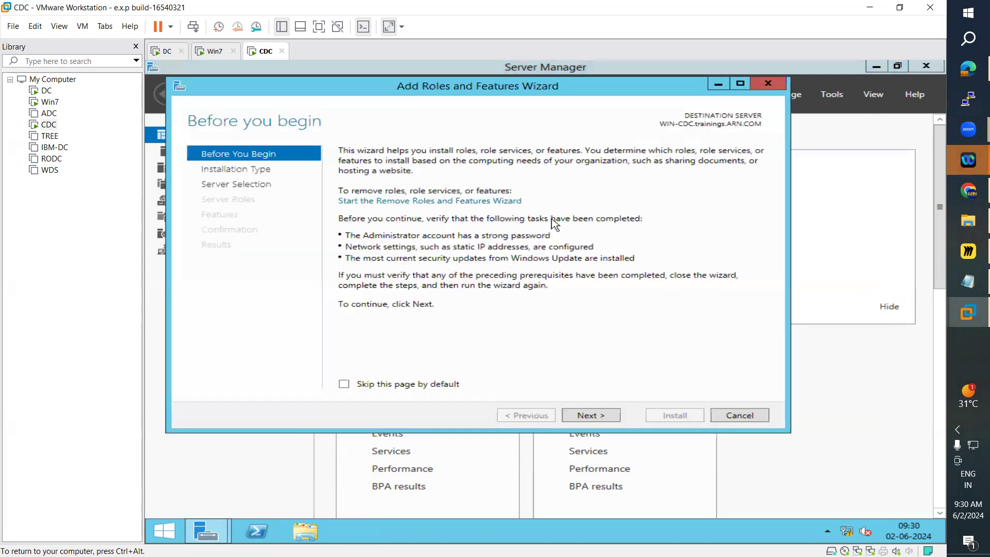
{"action": "left_click", "coordinate": [601, 421]}
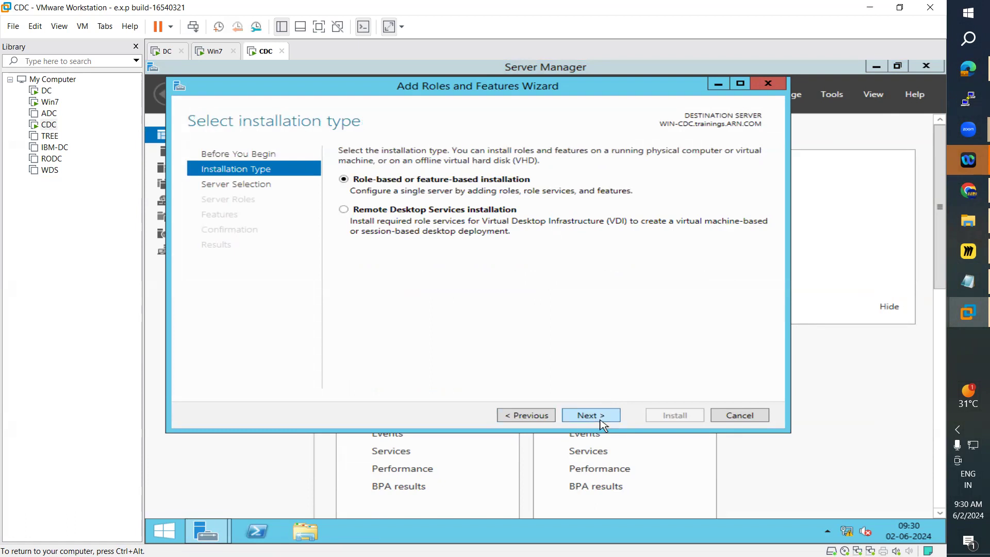
{"action": "left_click", "coordinate": [767, 84]}
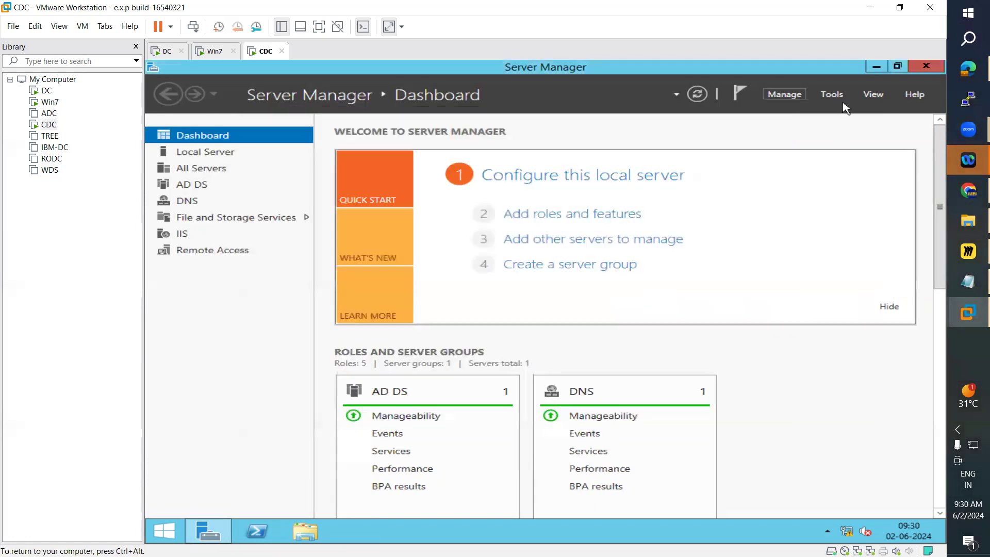
{"action": "left_click", "coordinate": [843, 96]}
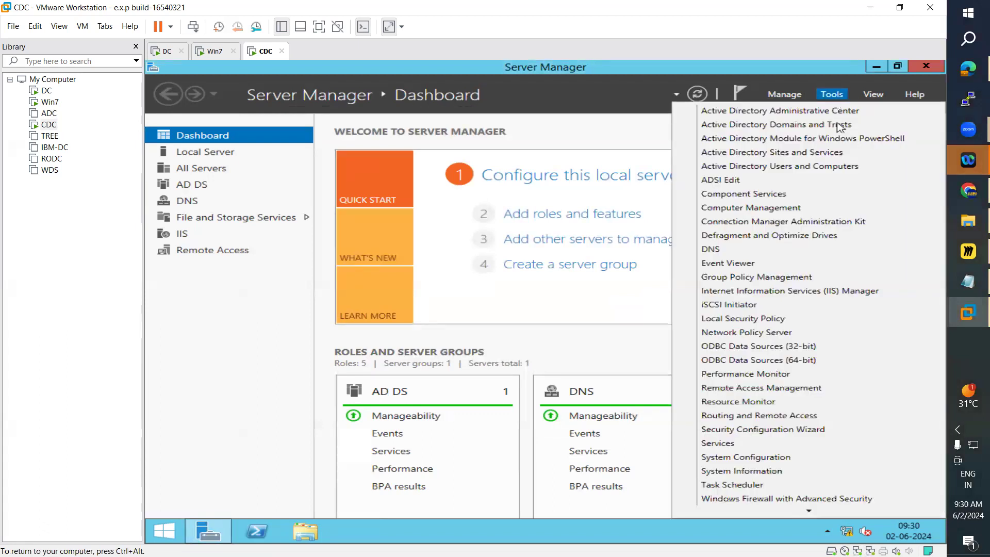
{"action": "mouse_move", "coordinate": [759, 510]}
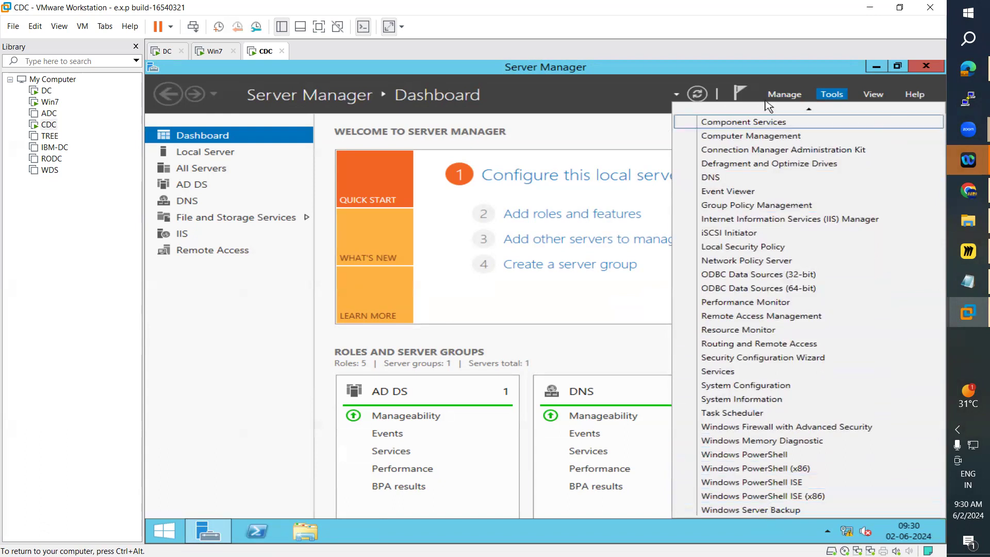
{"action": "left_click", "coordinate": [229, 368]}
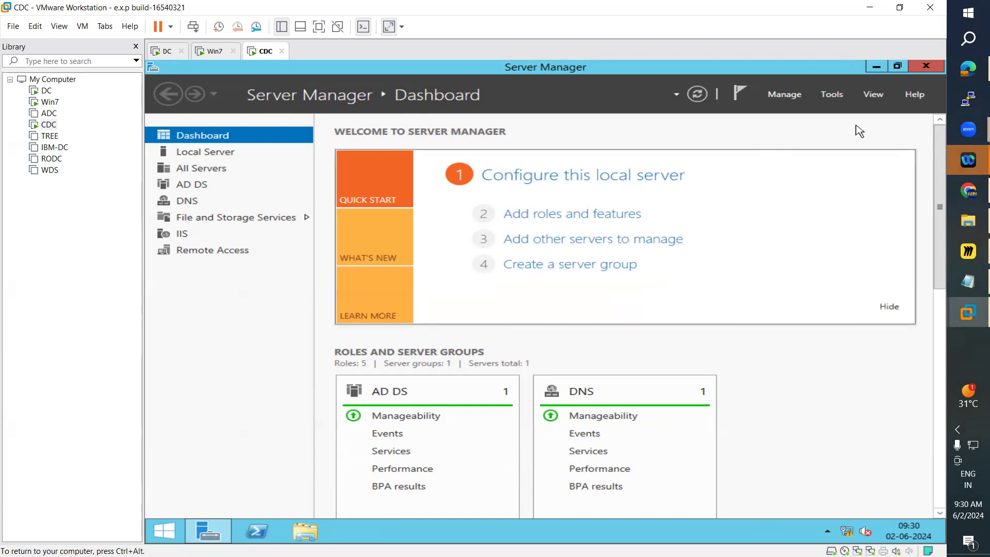
Step: Open the Routing and Remote Access console from Server Manager's tools and select the WIN-CDC (local) server
{"action": "left_click", "coordinate": [835, 95]}
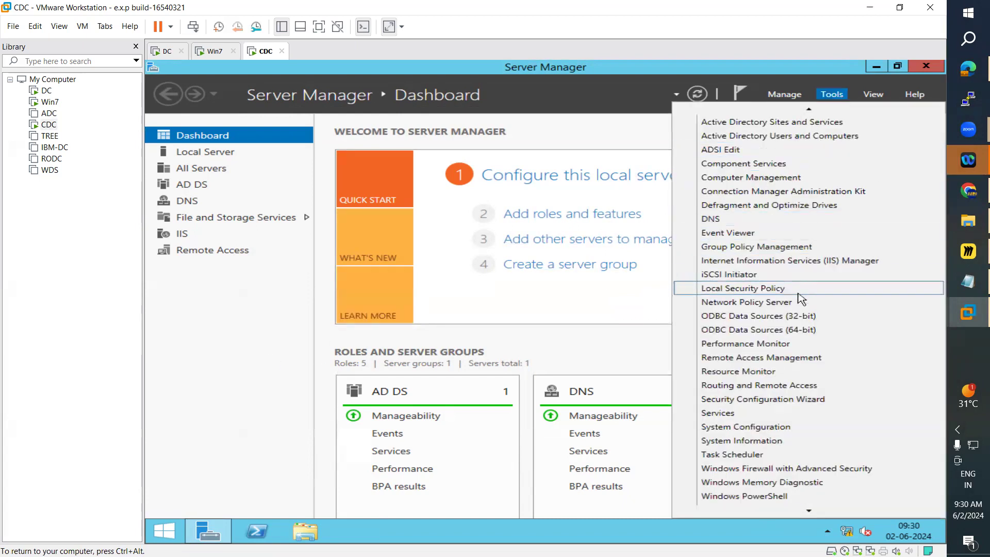
{"action": "left_click", "coordinate": [741, 387]}
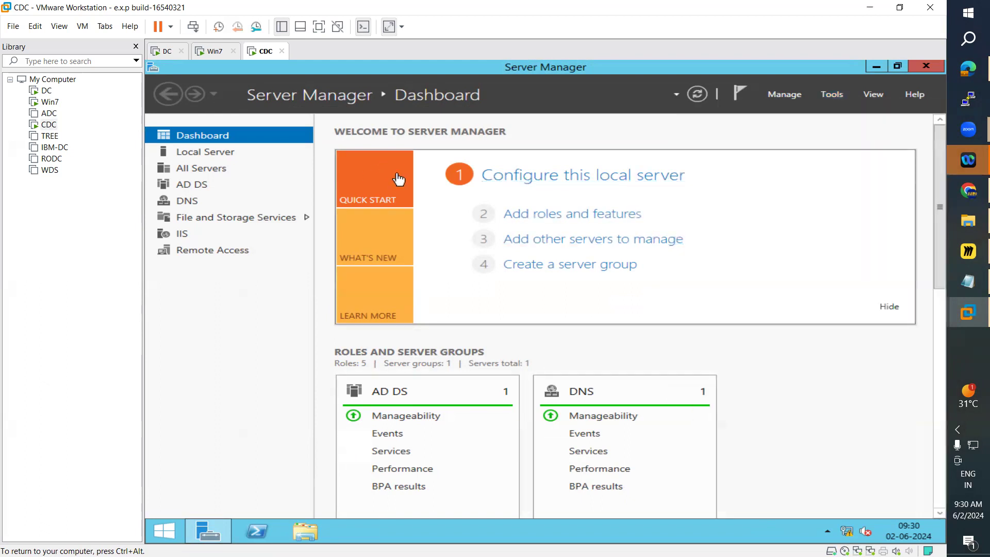
{"action": "left_click", "coordinate": [299, 175]}
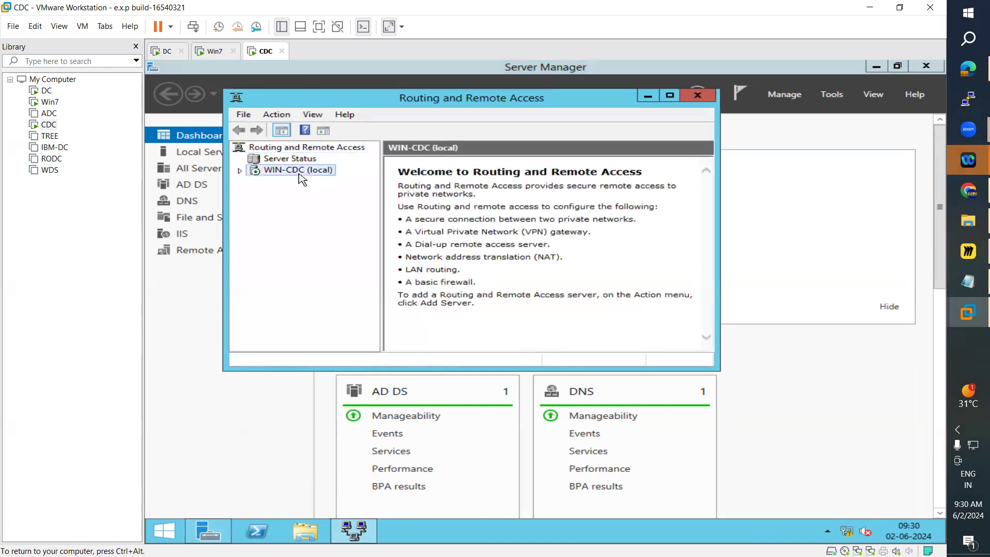
Step: Disable Routing and Remote Access on WIN-CDC, removing its previous configuration
{"action": "right_click", "coordinate": [299, 172]}
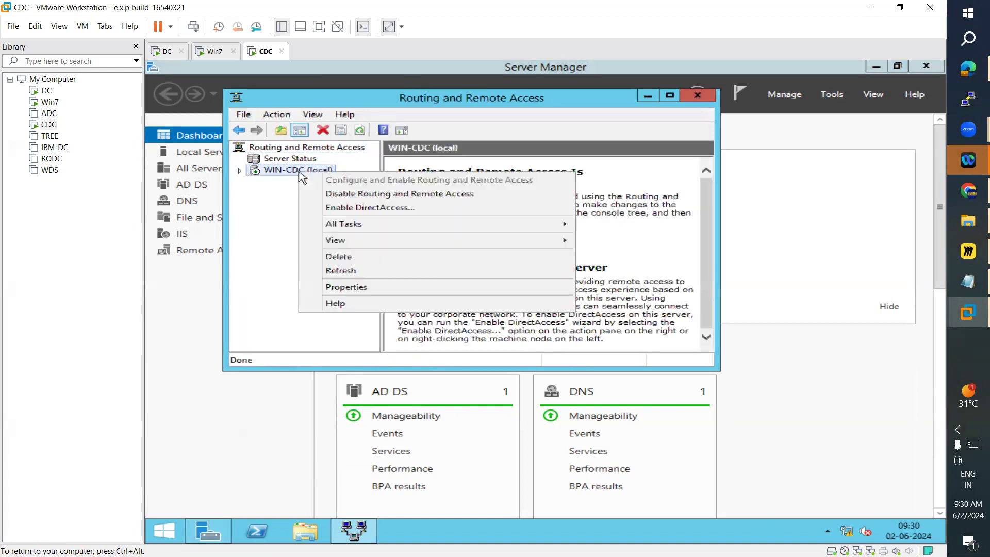
{"action": "left_click", "coordinate": [376, 200]}
{"action": "left_click", "coordinate": [624, 346]}
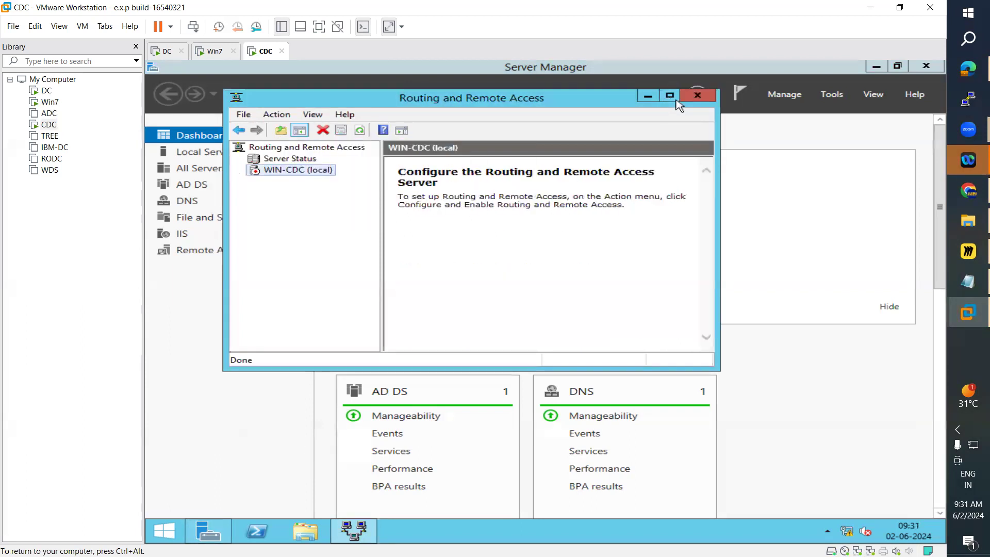
Step: Maximize the console and start the Configure and Enable Routing and Remote Access wizard on WIN-CDC
{"action": "left_click", "coordinate": [670, 95]}
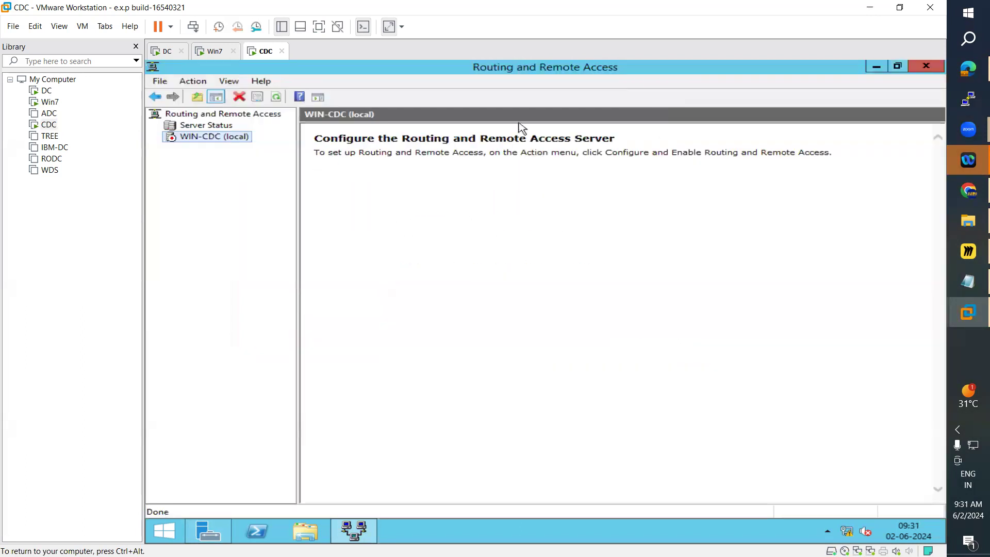
{"action": "right_click", "coordinate": [207, 140]}
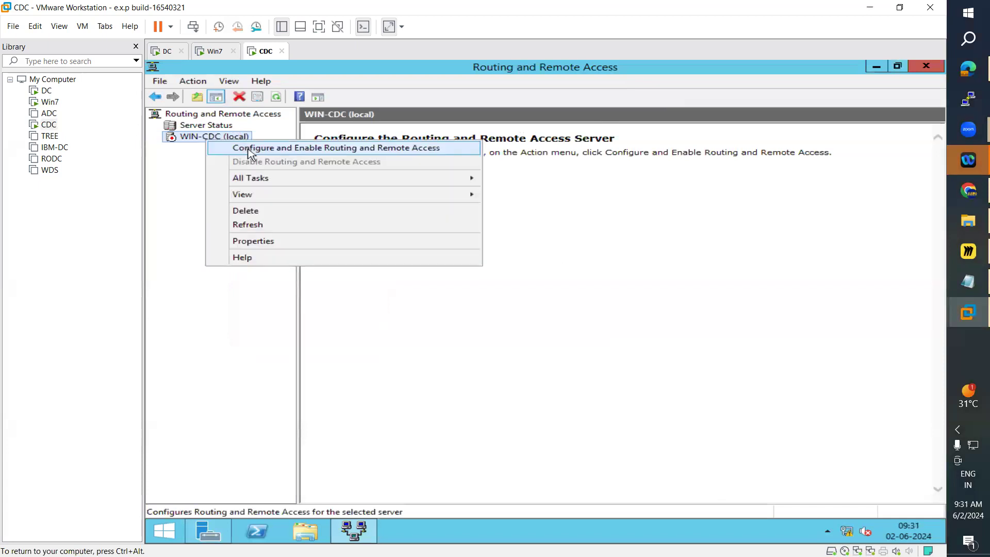
{"action": "left_click", "coordinate": [251, 149]}
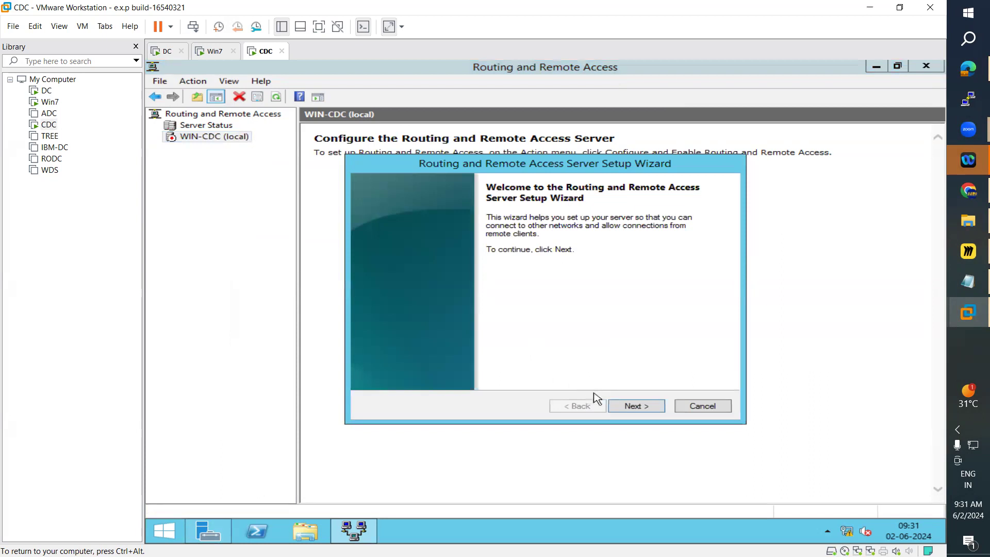
{"action": "left_click", "coordinate": [641, 411]}
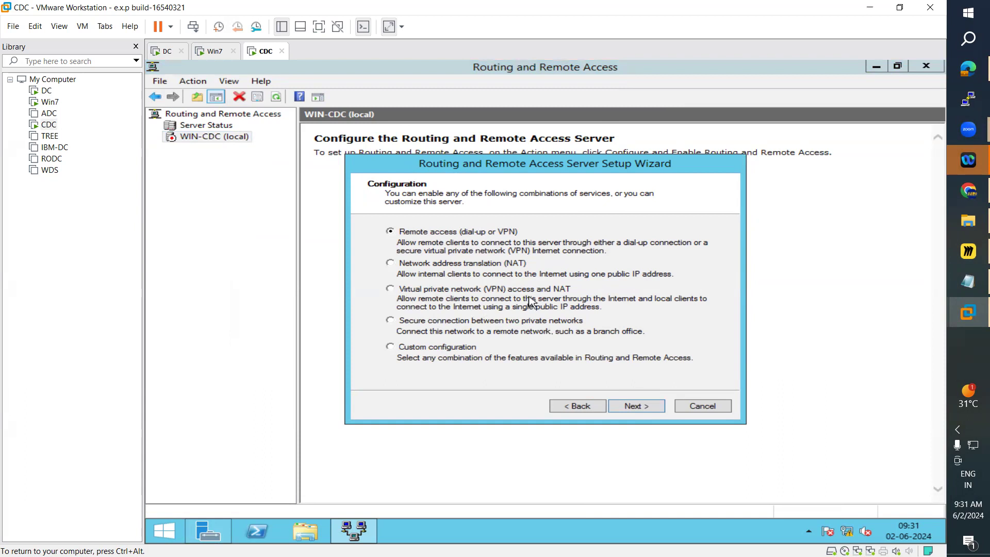
Step: Choose Virtual private network (VPN) access and NAT, and use Ethernet10 as the Internet-facing interface
{"action": "left_click", "coordinate": [391, 289]}
{"action": "left_click", "coordinate": [642, 411]}
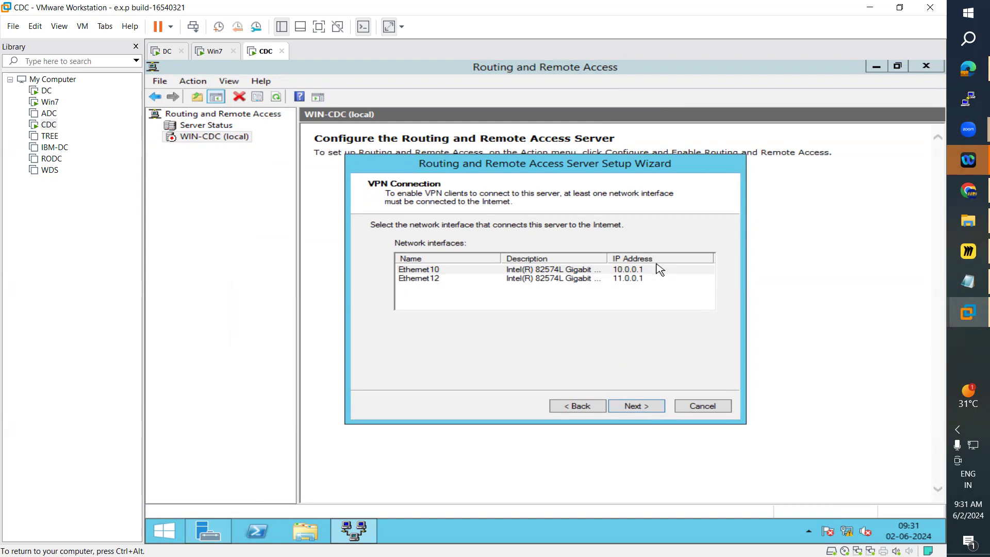
{"action": "left_click", "coordinate": [652, 411]}
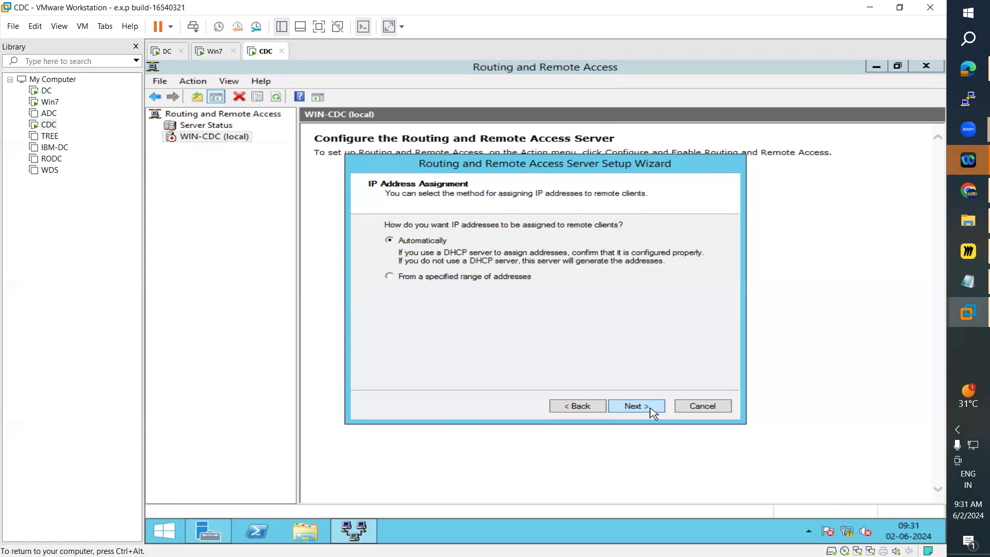
Step: Assign remote client addresses from a specified range, adding a new range from 10.0.0.100 to 10.0.0.200
{"action": "left_click", "coordinate": [390, 278]}
{"action": "left_click", "coordinate": [643, 408]}
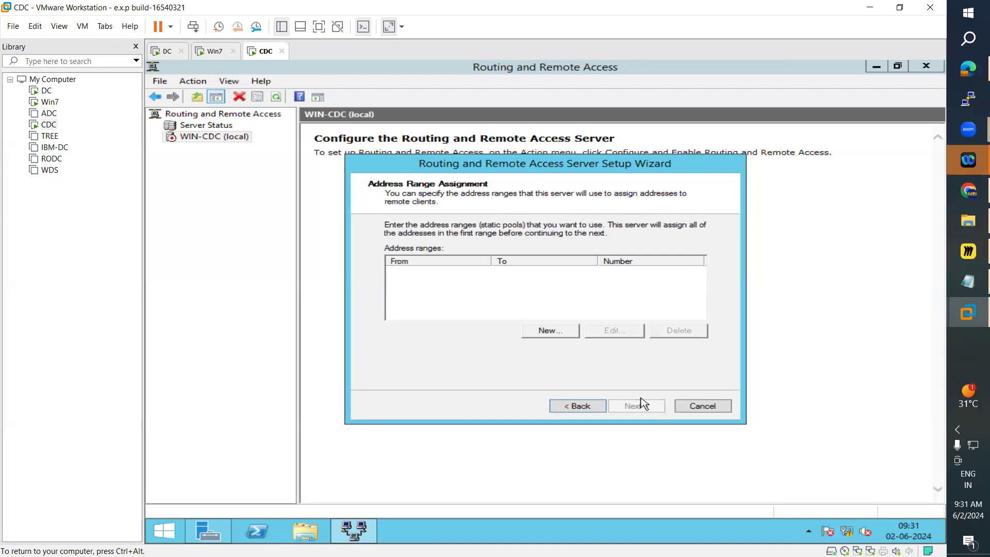
{"action": "left_click", "coordinate": [541, 332]}
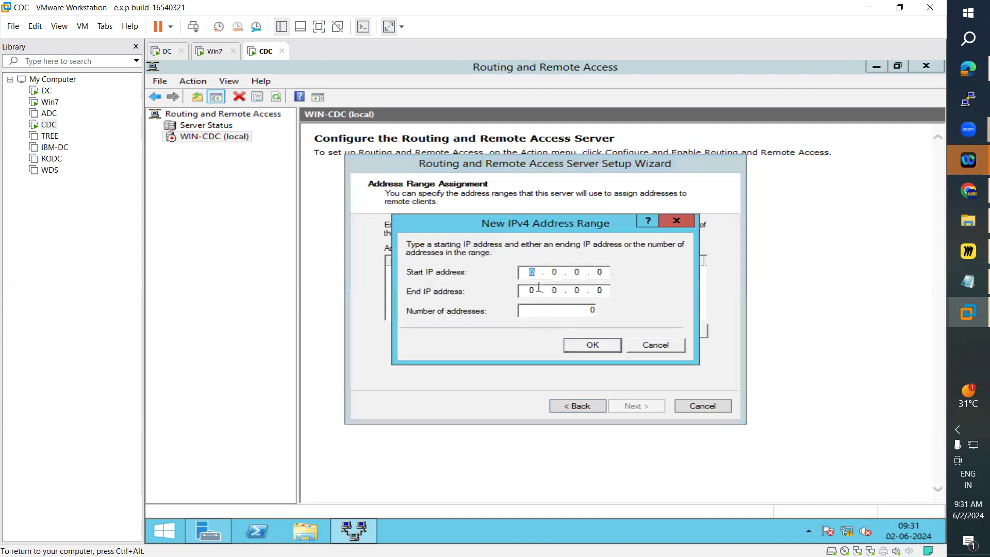
{"action": "type", "text": "10 . 0 . 0 . 100"}
{"action": "key", "text": "Tab"}
{"action": "type", "text": "10200"}
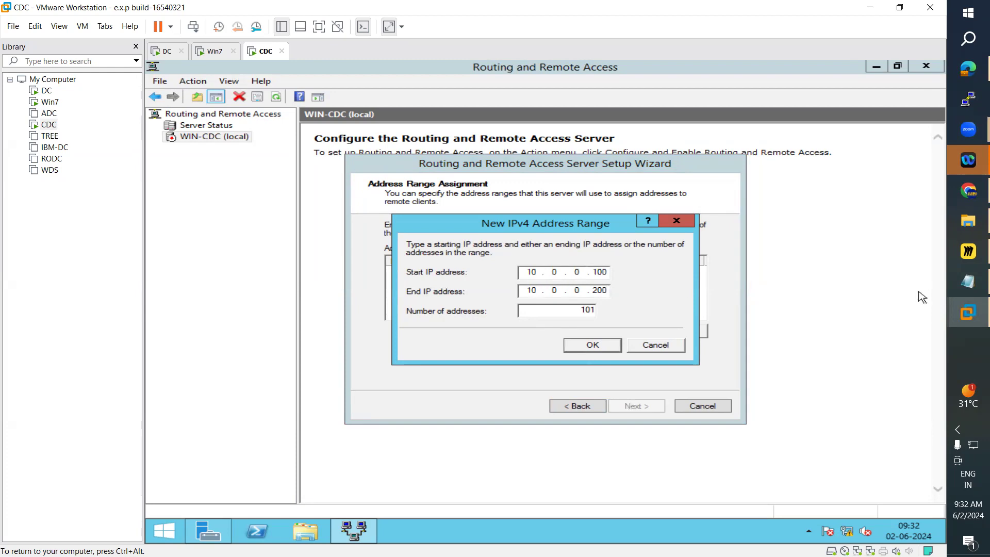
{"action": "left_click", "coordinate": [968, 251]}
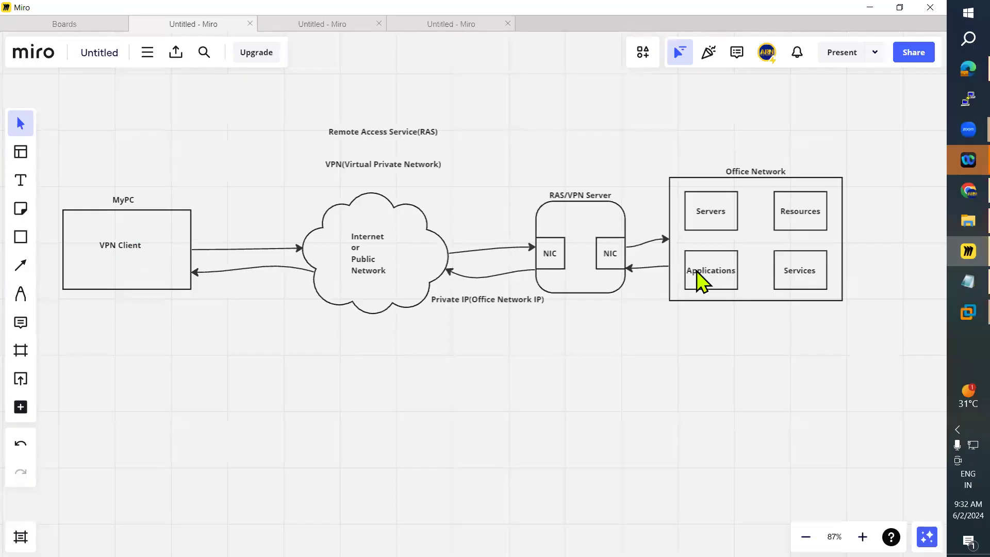
{"action": "left_click", "coordinate": [870, 8]}
{"action": "left_click", "coordinate": [593, 345]}
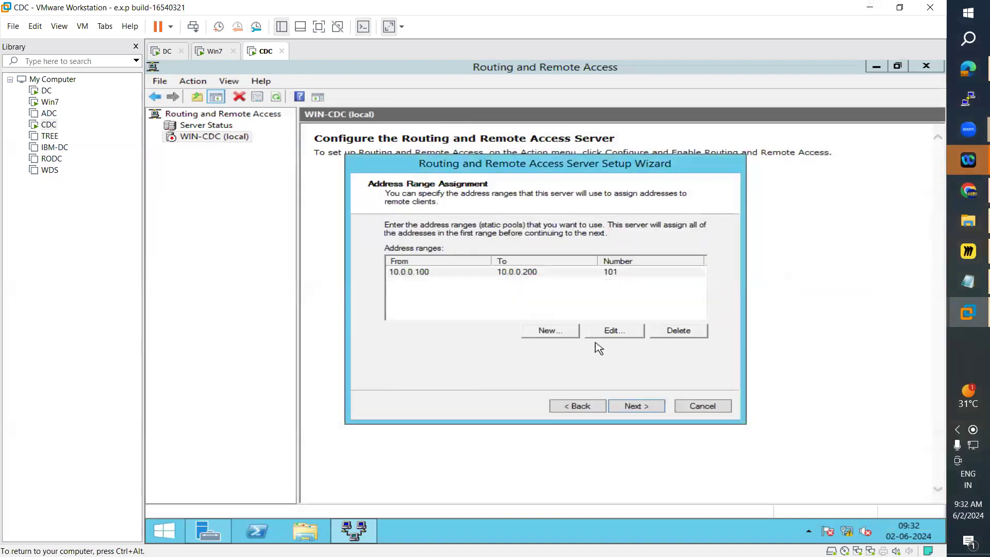
Step: Keep local authentication without RADIUS, finish the wizard, and acknowledge the DHCP Relay Agent notice
{"action": "left_click", "coordinate": [636, 406]}
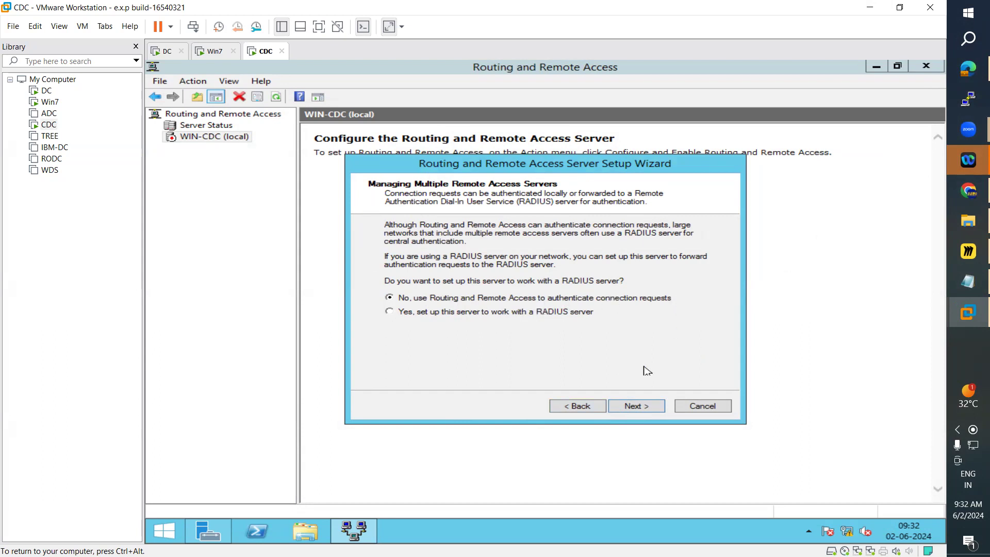
{"action": "left_click", "coordinate": [640, 409]}
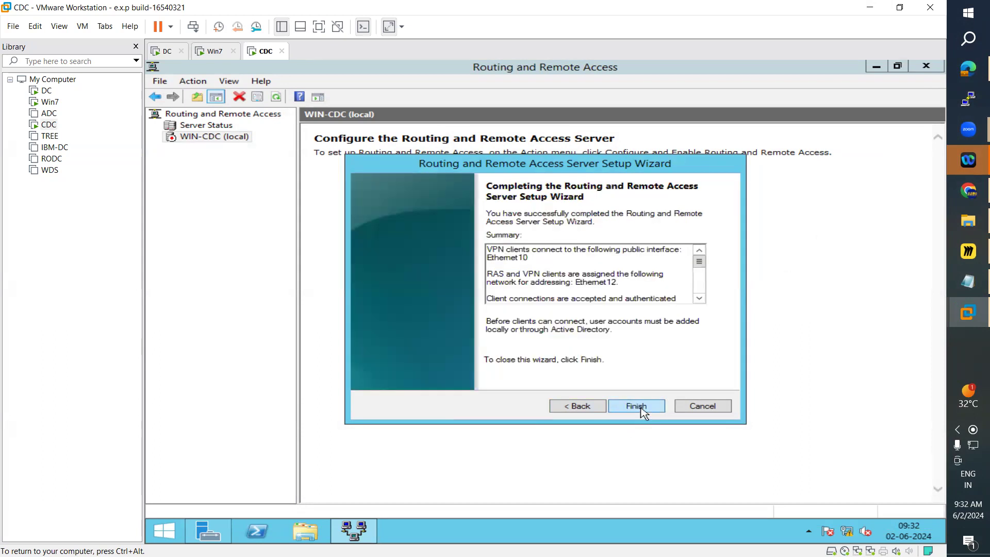
{"action": "left_click", "coordinate": [637, 407]}
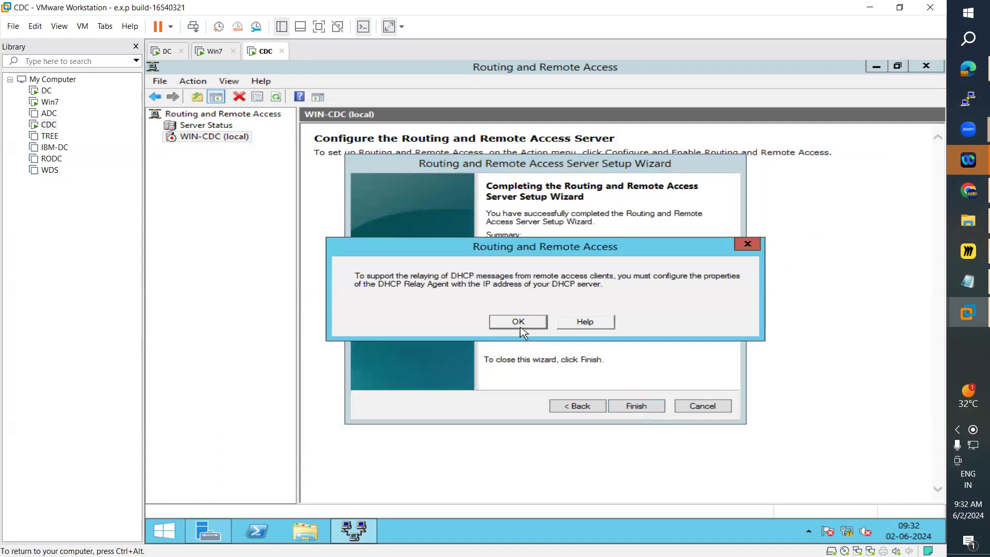
{"action": "left_click", "coordinate": [517, 327]}
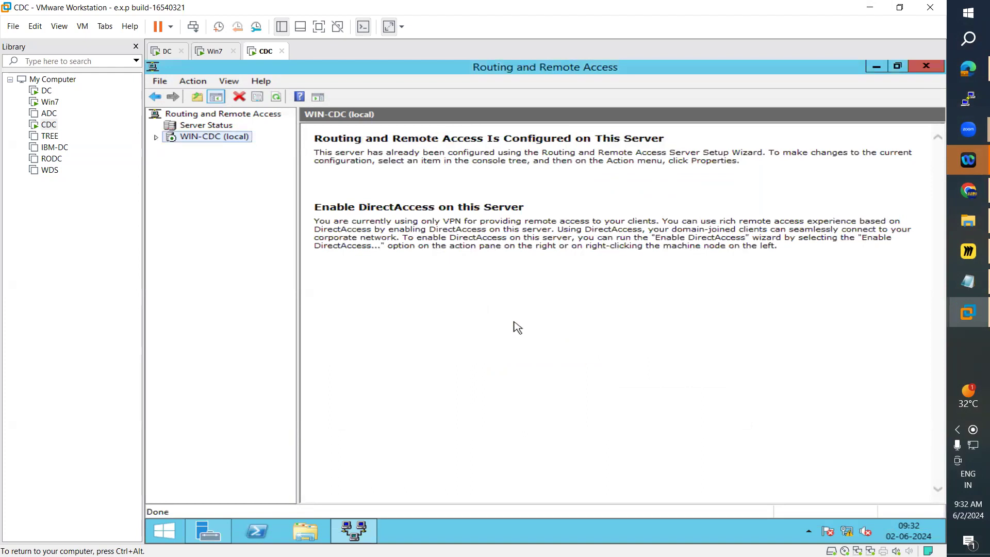
Step: Expand WIN-CDC and examine Remote Access Clients and the IPv4 General, NAT, DHCP Relay Agent and Static Routes nodes
{"action": "left_click", "coordinate": [156, 137]}
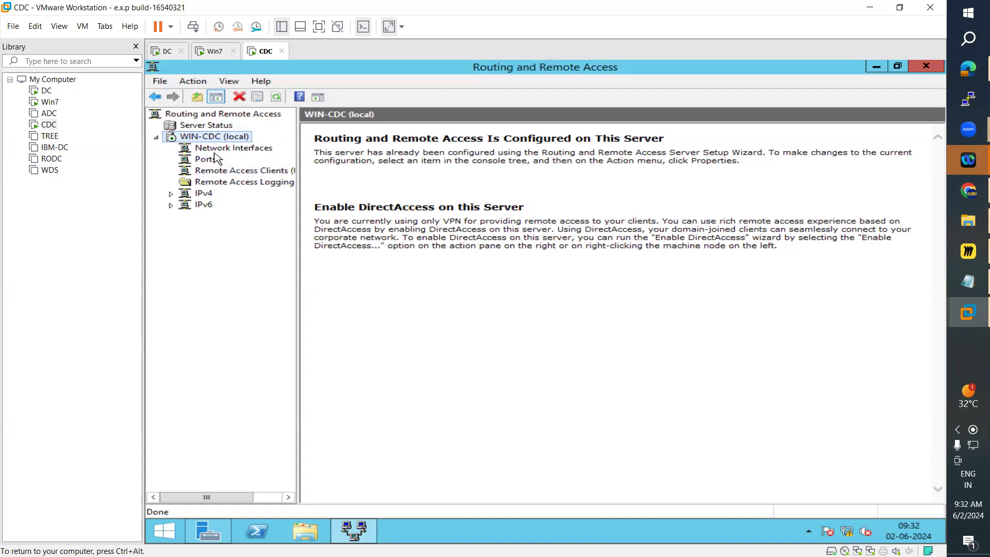
{"action": "left_click", "coordinate": [238, 170]}
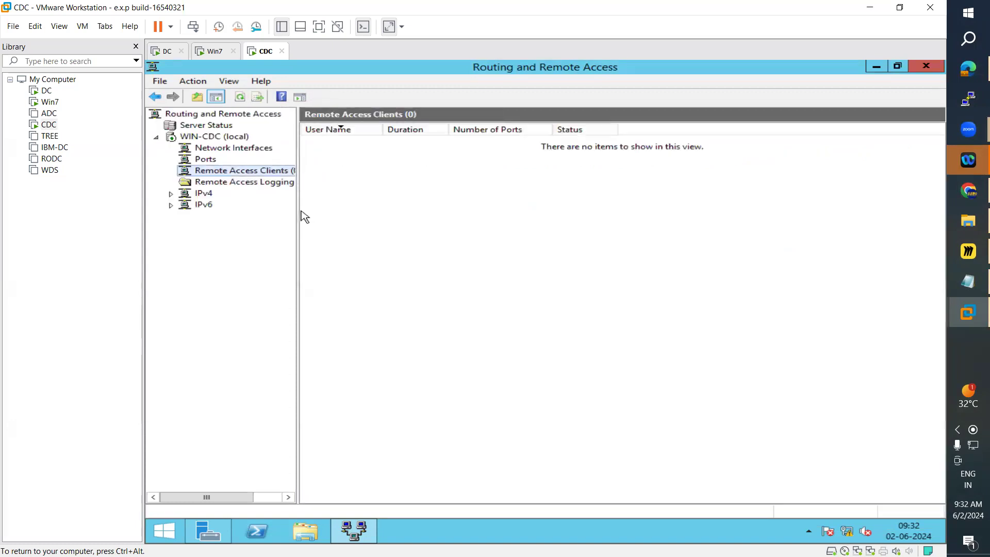
{"action": "left_click_drag", "start_coordinate": [298, 211], "coordinate": [336, 216]}
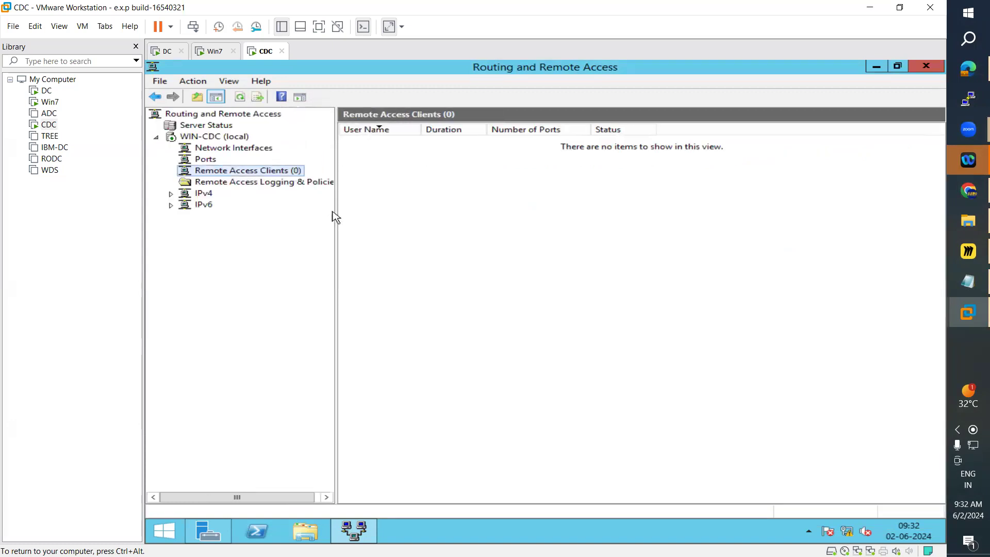
{"action": "left_click", "coordinate": [232, 181]}
{"action": "left_click", "coordinate": [186, 195]}
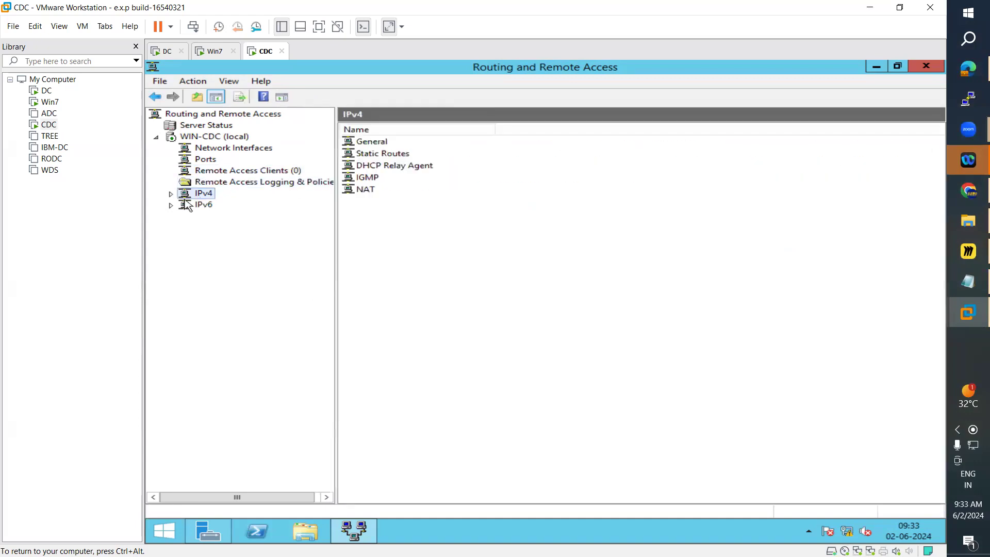
{"action": "left_click", "coordinate": [171, 194]}
{"action": "left_click", "coordinate": [217, 250]}
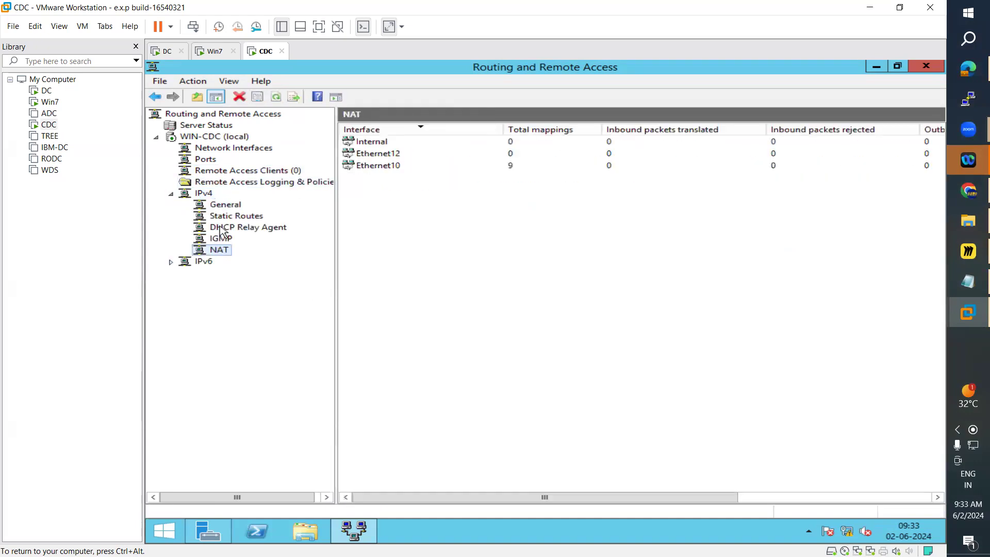
{"action": "left_click", "coordinate": [224, 206]}
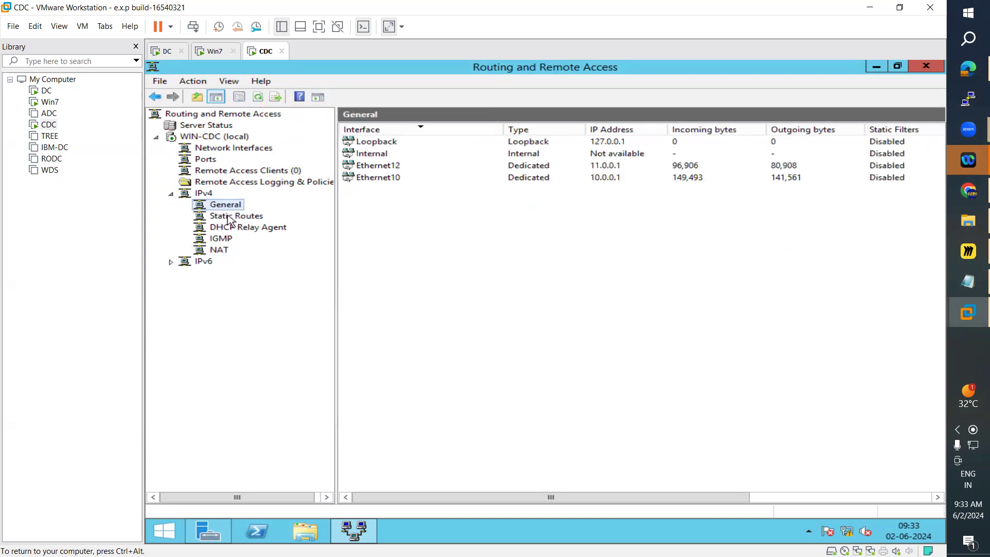
{"action": "left_click", "coordinate": [227, 228]}
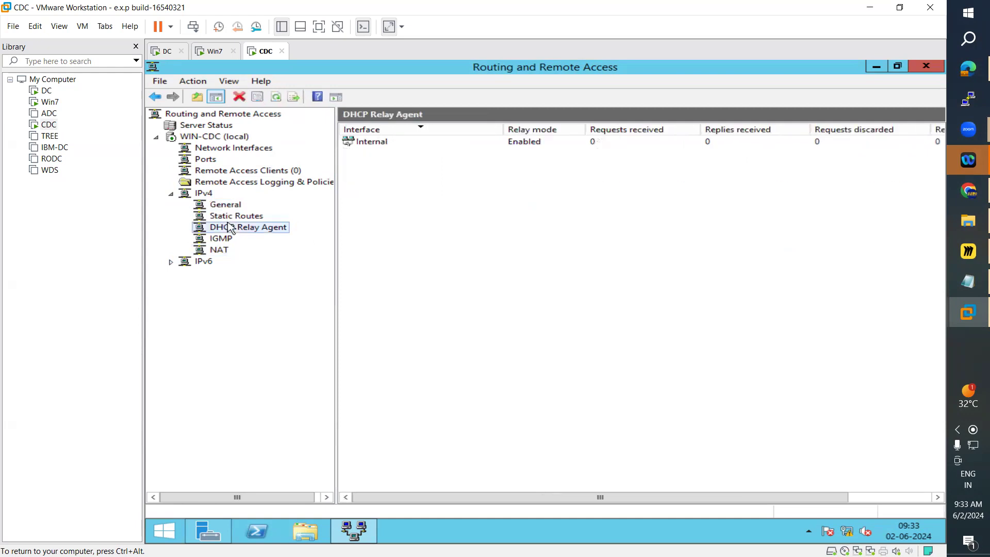
{"action": "left_click", "coordinate": [228, 219]}
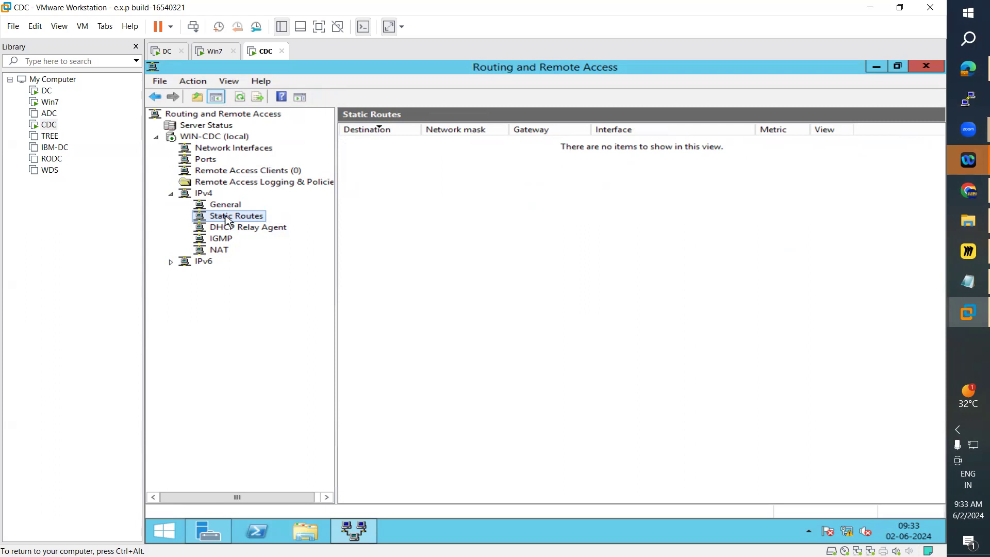
Step: Switch to the Win7 VM and close its two extra open windows, leaving Network Connections
{"action": "left_click", "coordinate": [211, 51]}
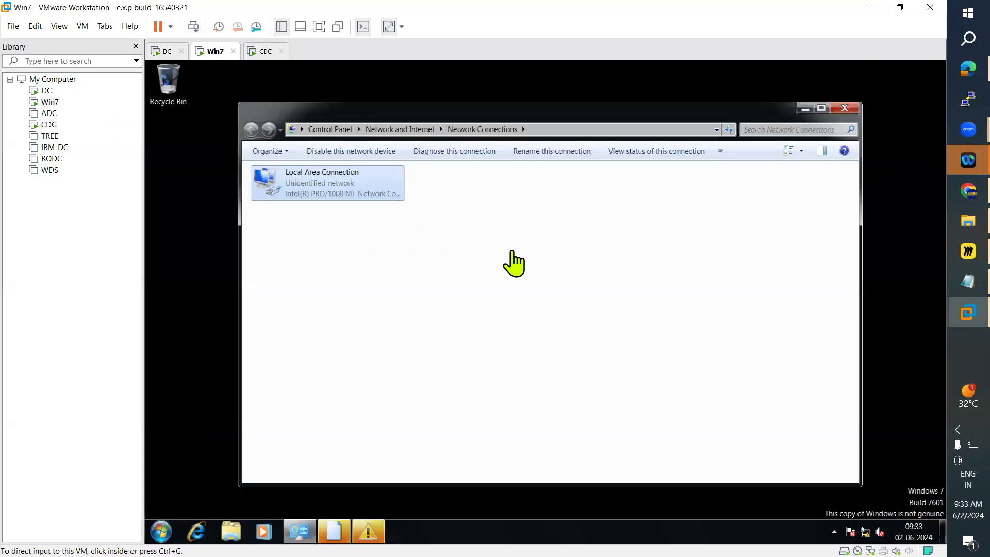
{"action": "left_click", "coordinate": [486, 285]}
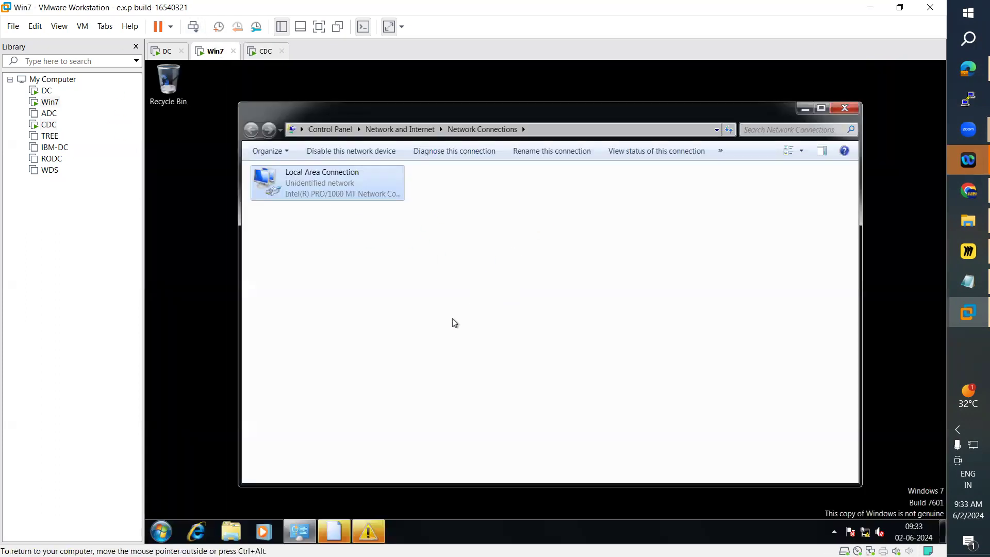
{"action": "left_click", "coordinate": [374, 533]}
{"action": "left_click", "coordinate": [623, 333]}
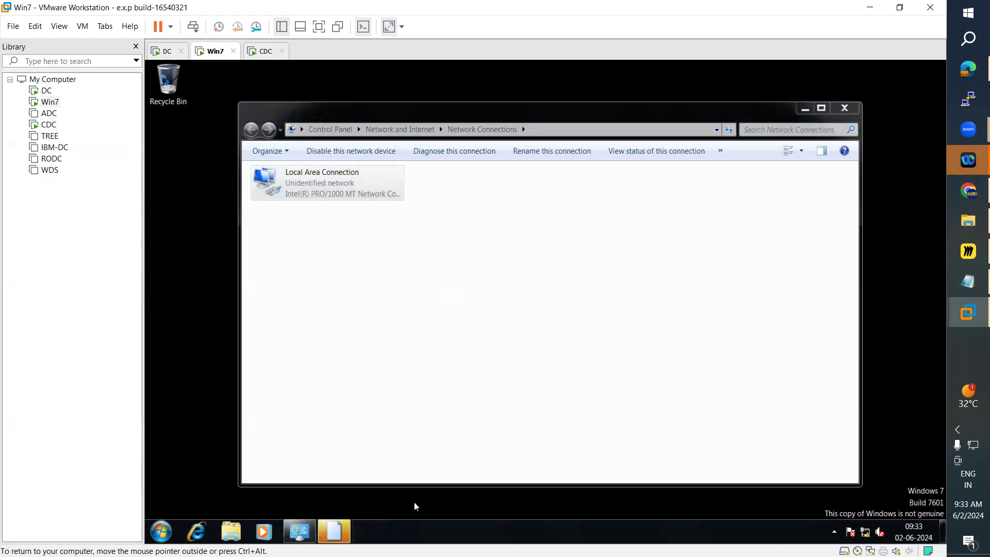
{"action": "left_click", "coordinate": [338, 532]}
{"action": "left_click", "coordinate": [669, 311]}
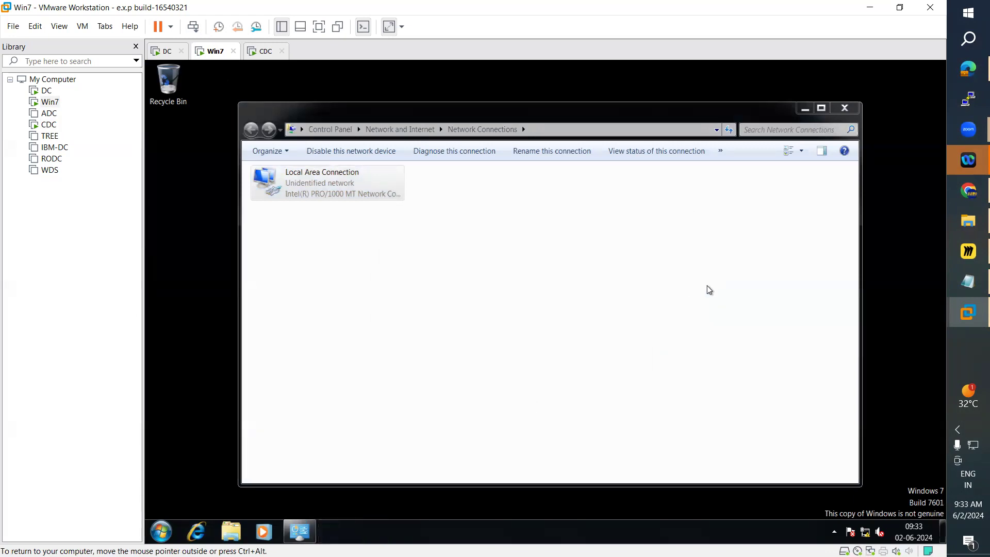
Step: On the Win7 VM, close Network Connections and open the Network and Sharing Center from the Network properties
{"action": "left_click", "coordinate": [845, 109]}
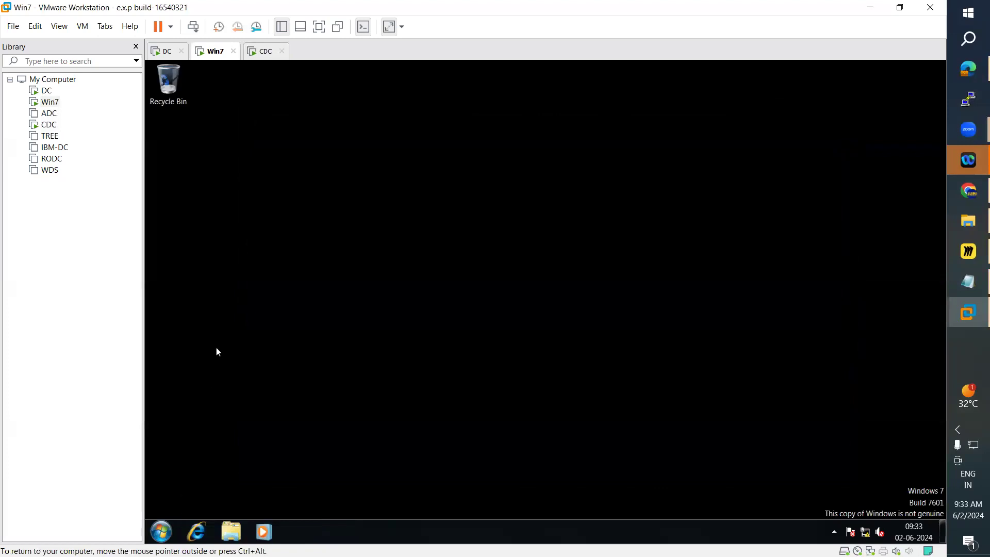
{"action": "left_click", "coordinate": [171, 531]}
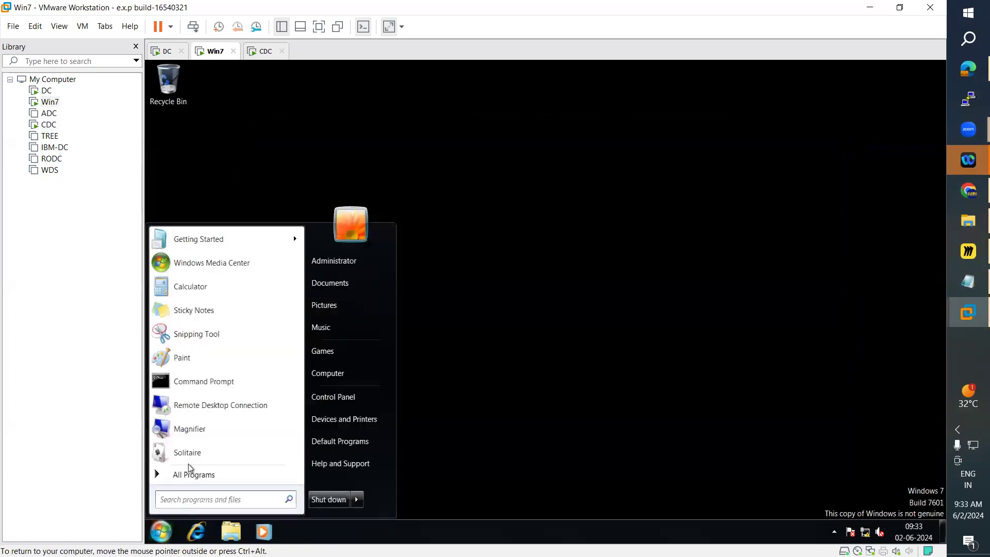
{"action": "left_click", "coordinate": [337, 377]}
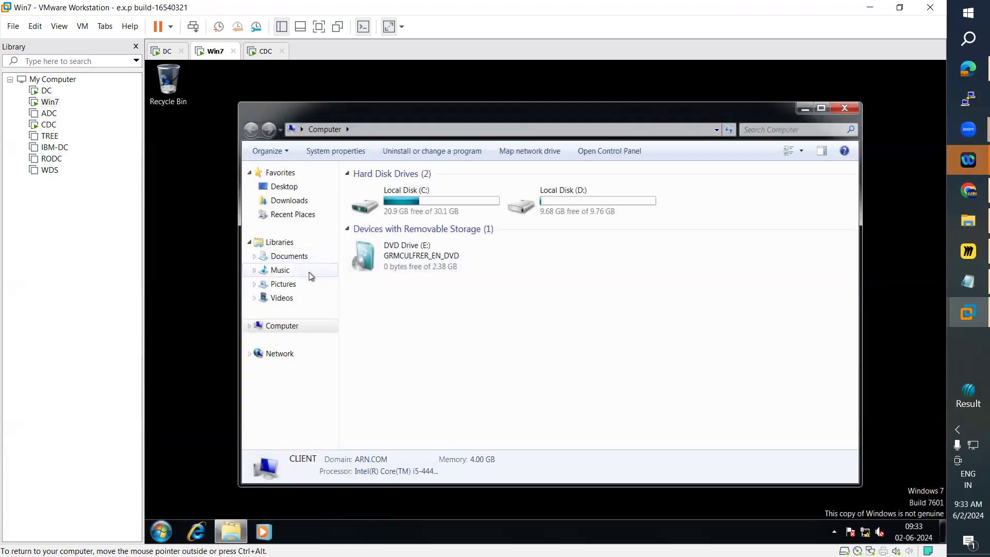
{"action": "right_click", "coordinate": [287, 362]}
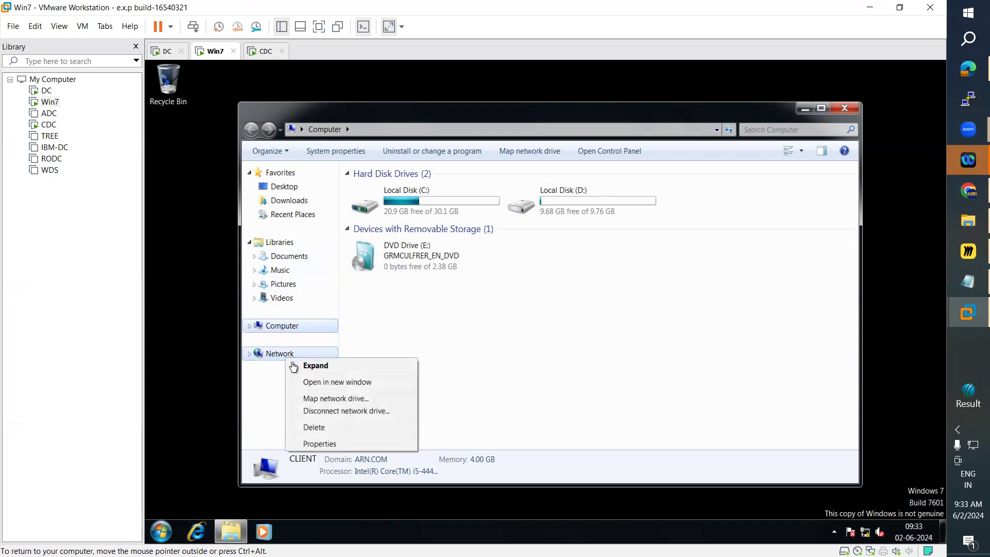
{"action": "left_click", "coordinate": [325, 446]}
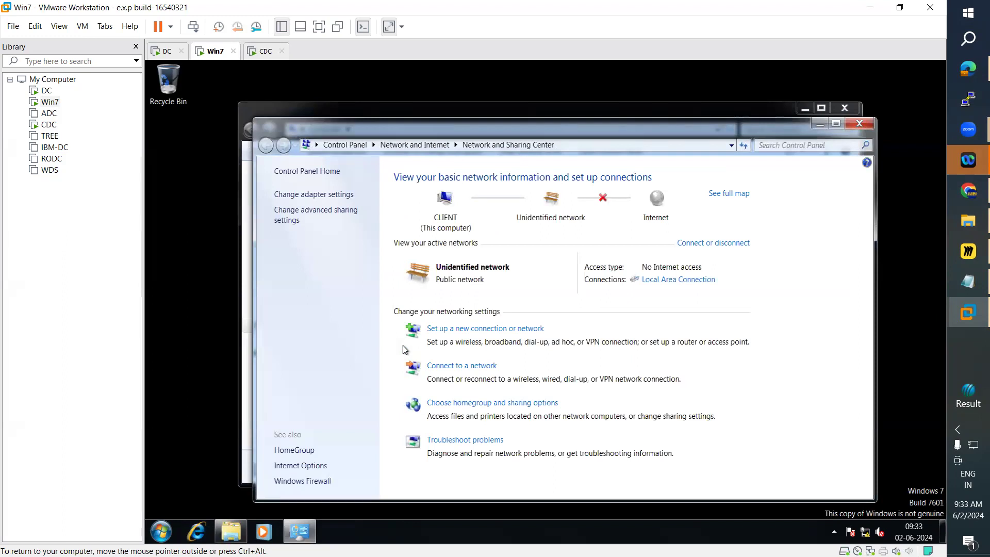
Step: Start setting up a new workplace connection using the Internet connection (VPN), choosing to set up the Internet connection later
{"action": "left_click", "coordinate": [498, 330]}
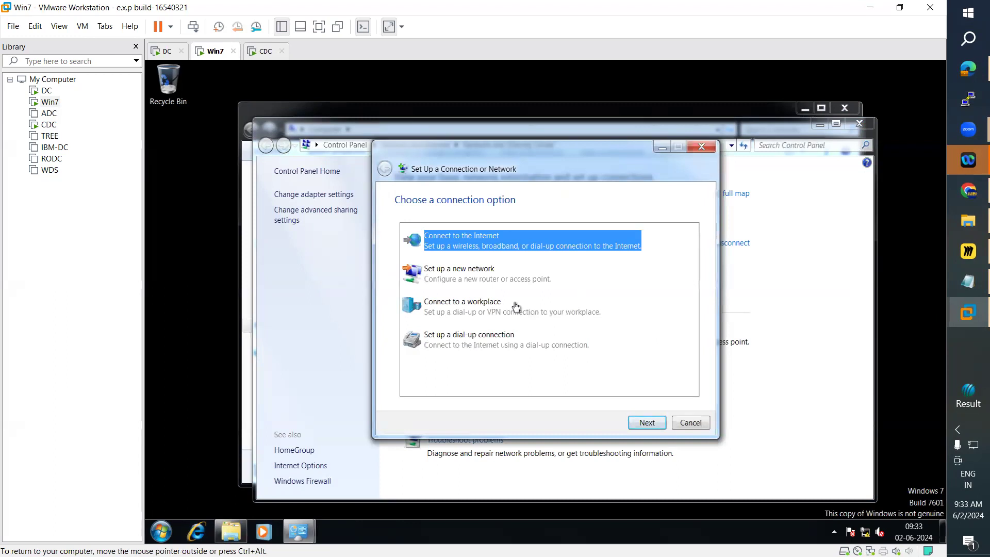
{"action": "left_click", "coordinate": [446, 312]}
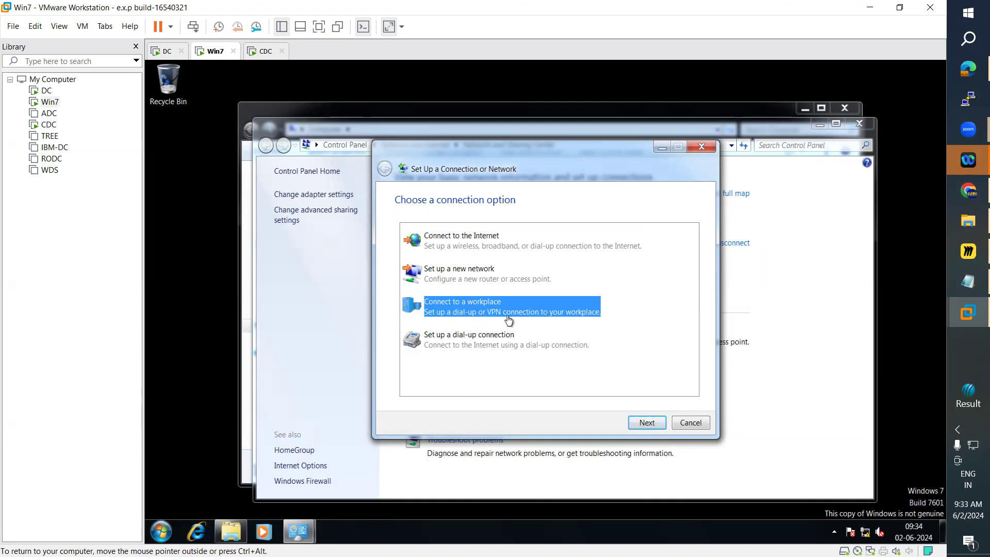
{"action": "left_click", "coordinate": [647, 422]}
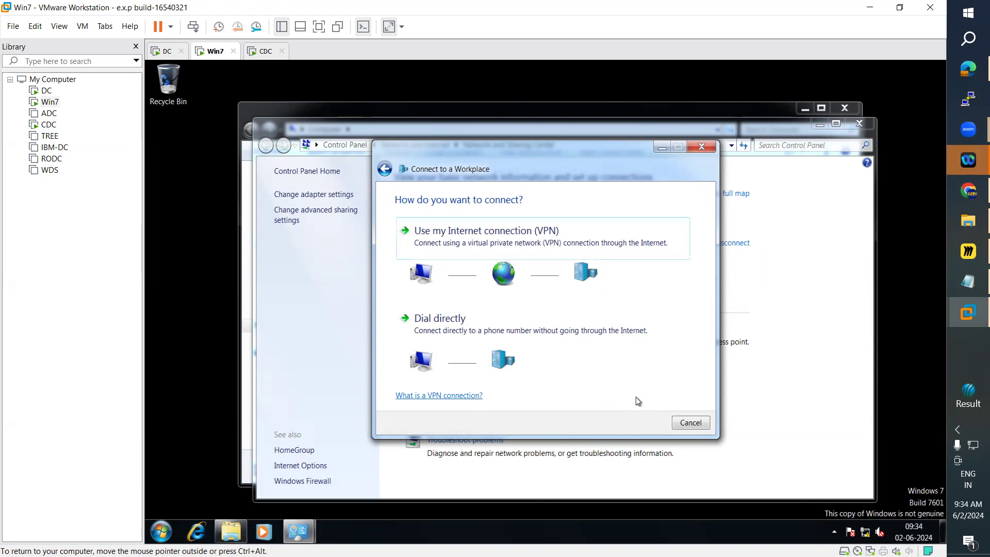
{"action": "left_click", "coordinate": [527, 232]}
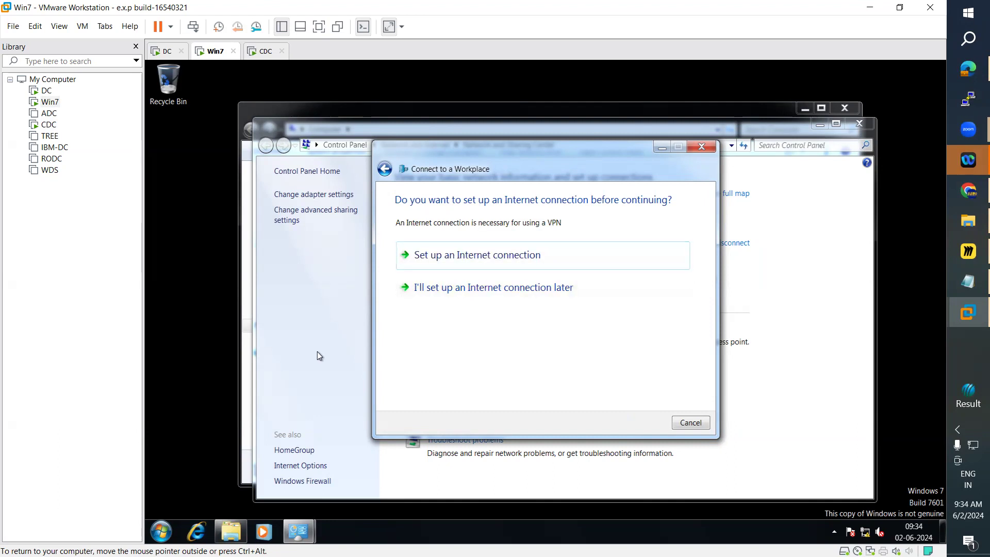
{"action": "left_click", "coordinate": [524, 290]}
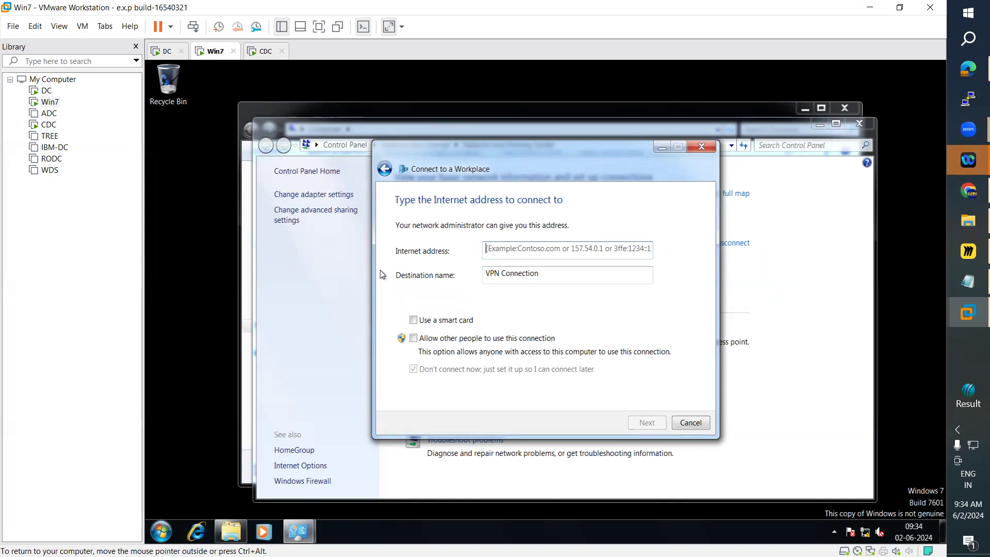
Step: Switch to the CDC server and open Network Connections by searching for ncpa.cpl
{"action": "left_click", "coordinate": [266, 52]}
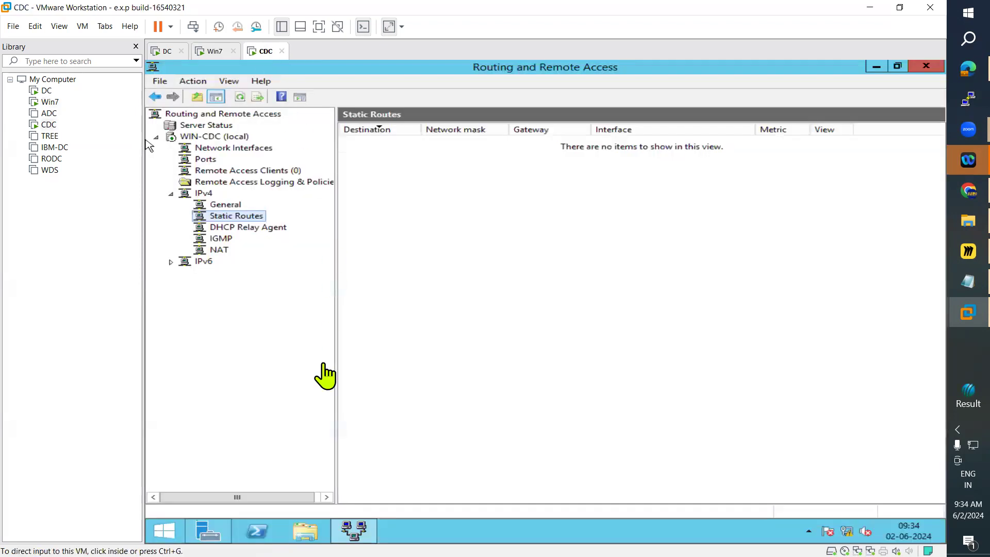
{"action": "left_click", "coordinate": [353, 530]}
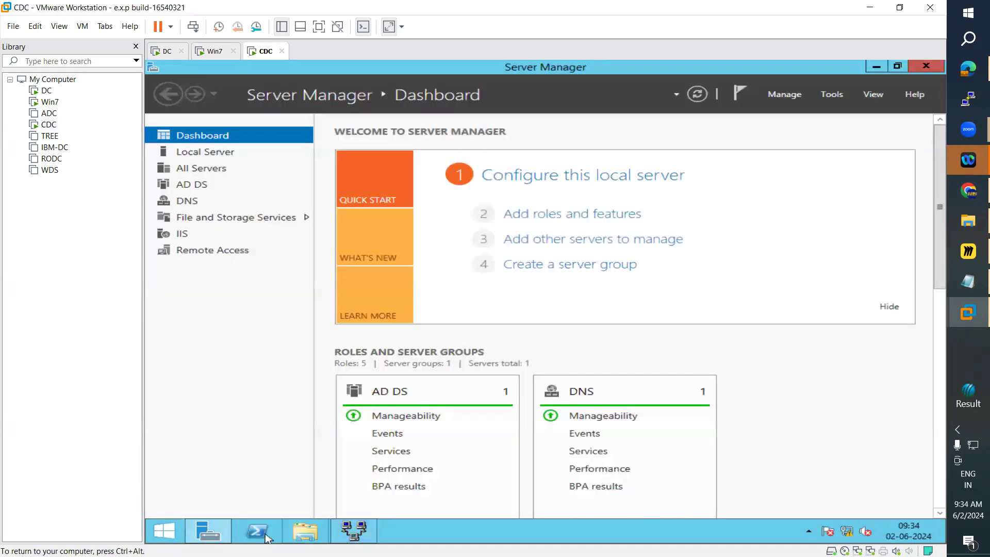
{"action": "left_click", "coordinate": [178, 530]}
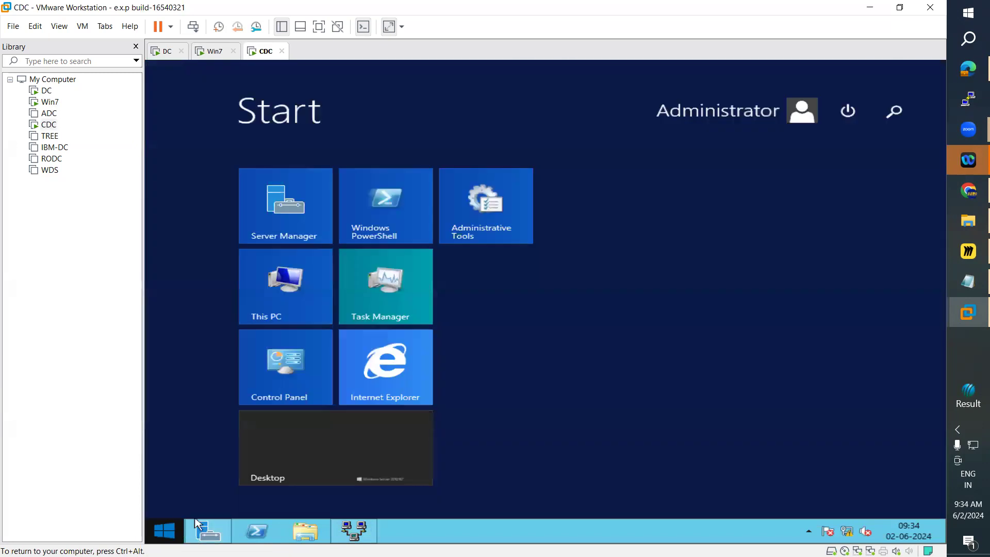
{"action": "left_click", "coordinate": [893, 126]}
{"action": "type", "text": "n"}
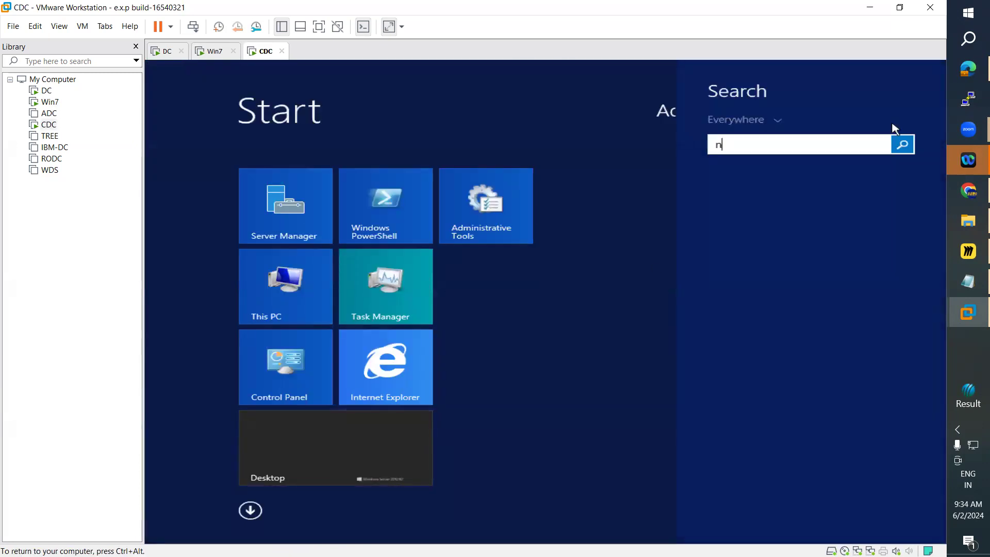
{"action": "type", "text": "cpa.cpl"}
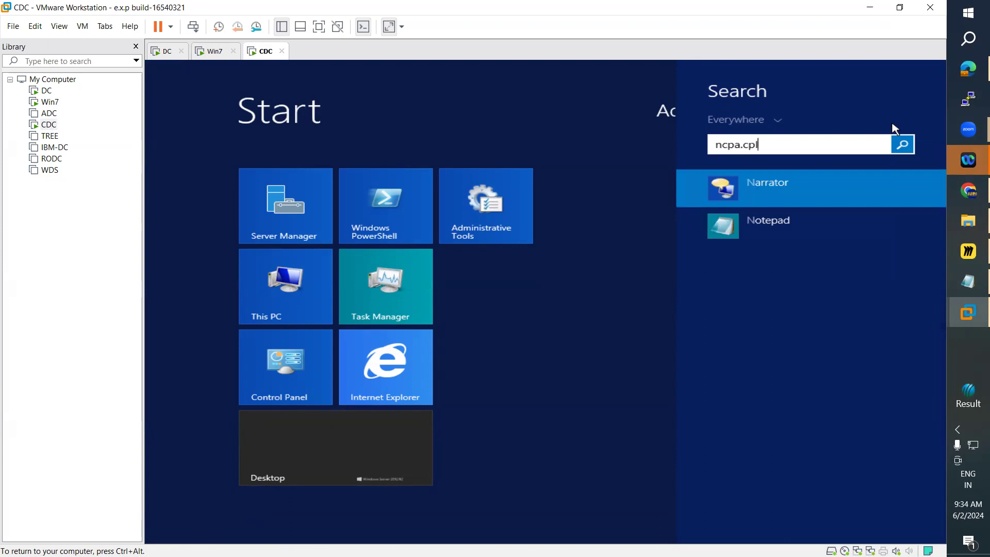
{"action": "key", "text": "Return"}
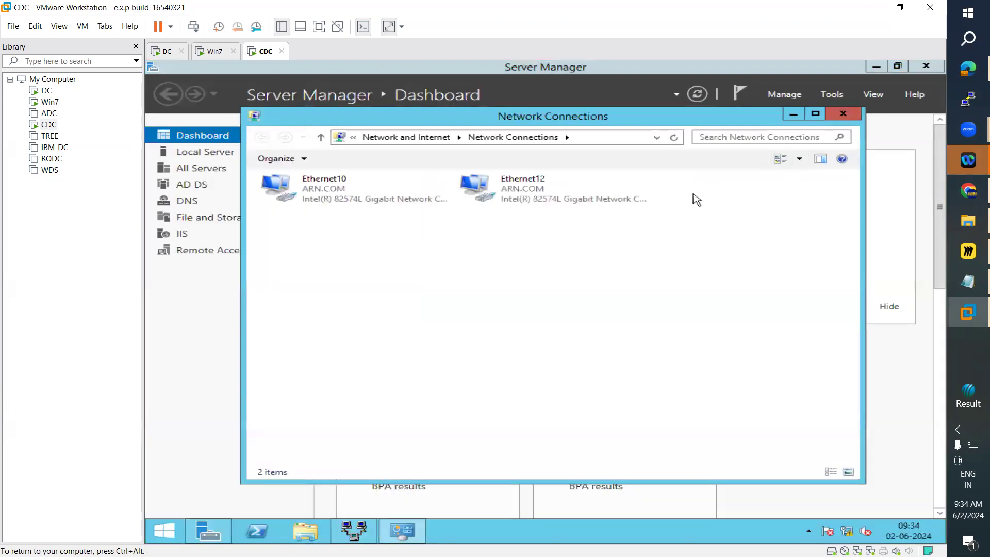
Step: Rename the Ethernet12 connection to Ethernet11 and open its network connection details
{"action": "left_click", "coordinate": [515, 196]}
{"action": "left_click", "coordinate": [516, 196]}
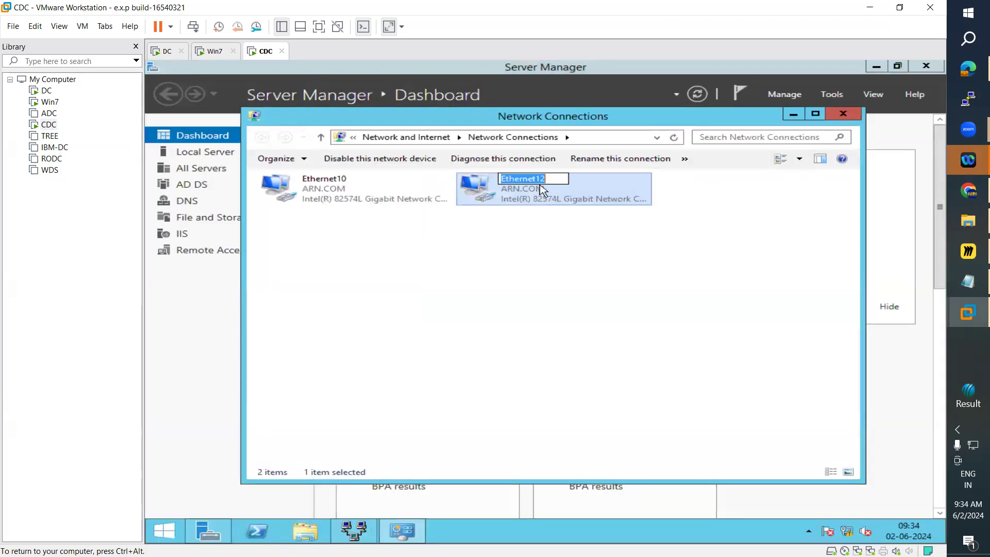
{"action": "left_click", "coordinate": [549, 179]}
{"action": "key", "text": "BackSpace"}
{"action": "type", "text": "1"}
{"action": "key", "text": "Return"}
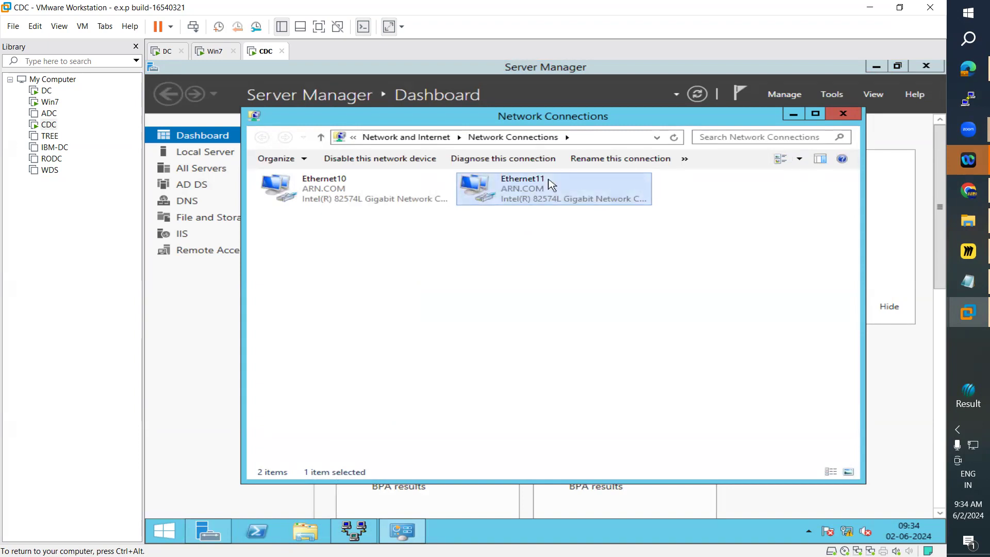
{"action": "double_click", "coordinate": [552, 185]}
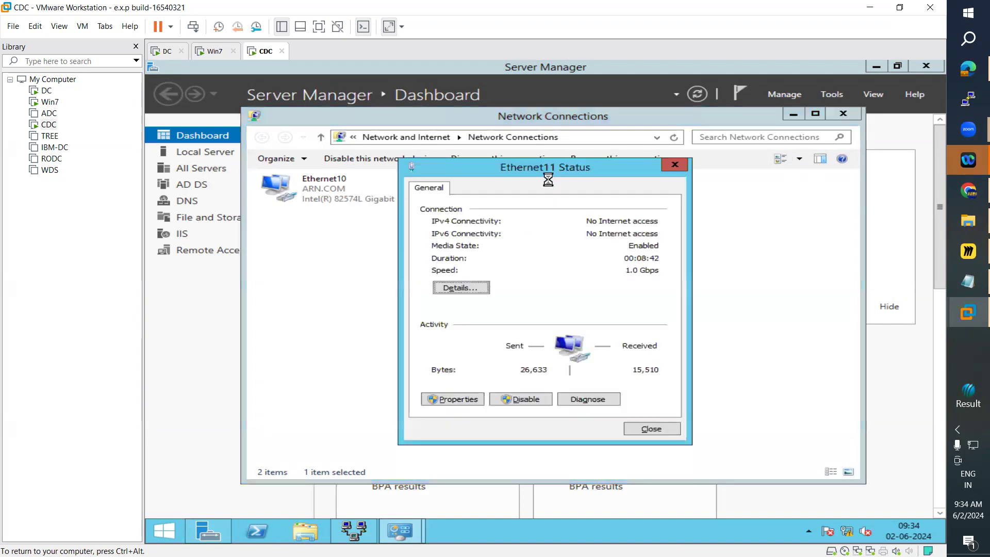
{"action": "left_click", "coordinate": [467, 288]}
{"action": "left_click", "coordinate": [542, 276]}
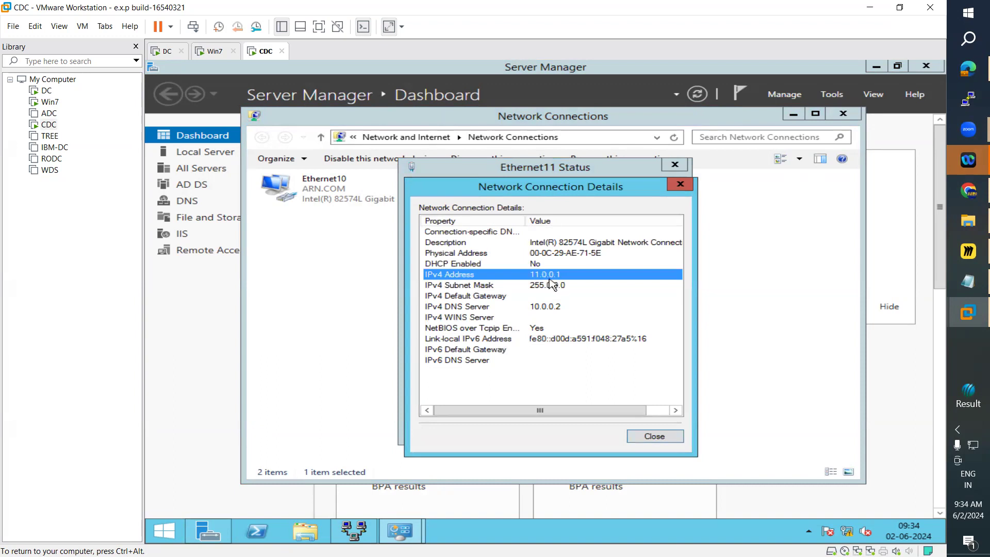
Step: Switch to the Win7 VM, enter 11.0.0.1 as the VPN Internet address and continue
{"action": "left_click", "coordinate": [212, 51]}
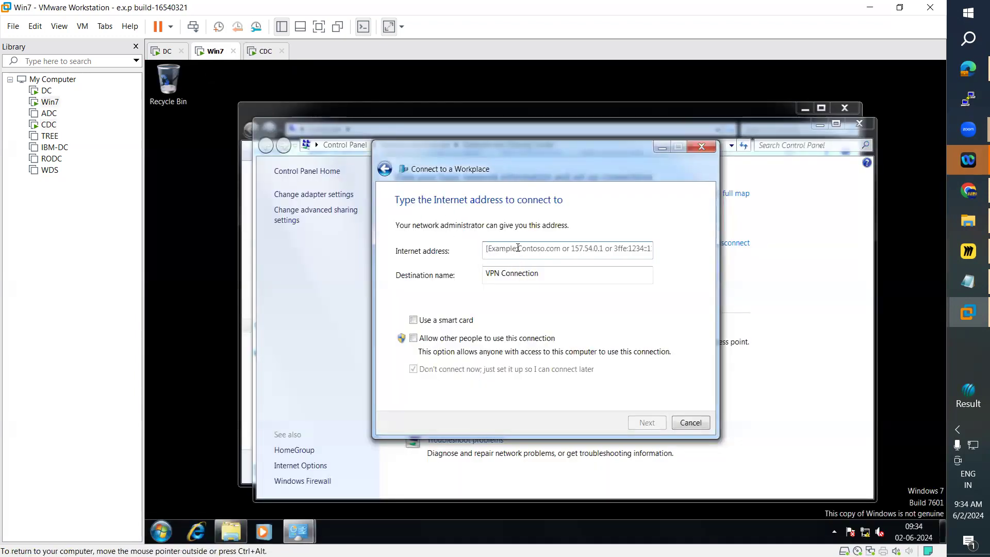
{"action": "type", "text": "11.0.0.1"}
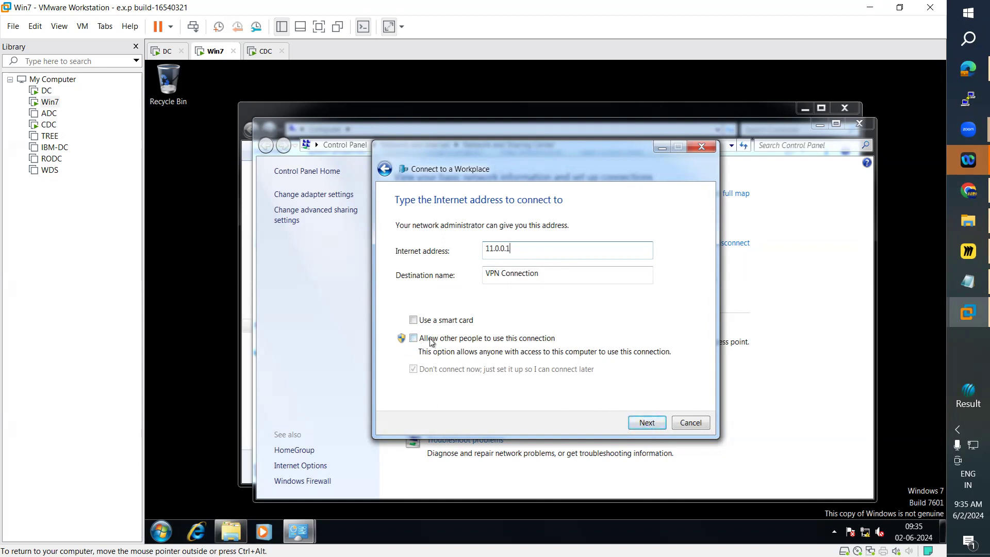
{"action": "left_click", "coordinate": [645, 423]}
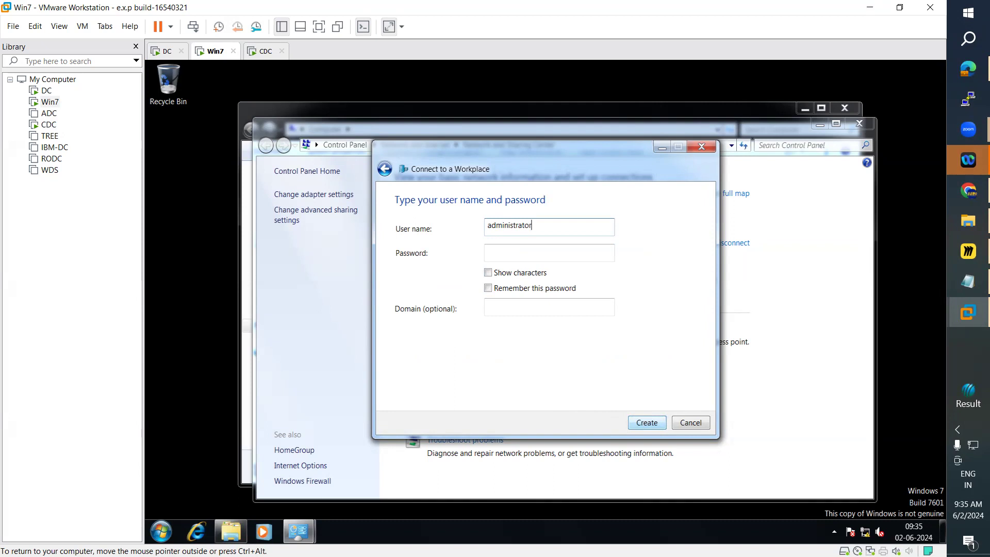
Step: Complete the administrator's user name, enter the account password, and create the workplace VPN connection
{"action": "type", "text": "@arn.com"}
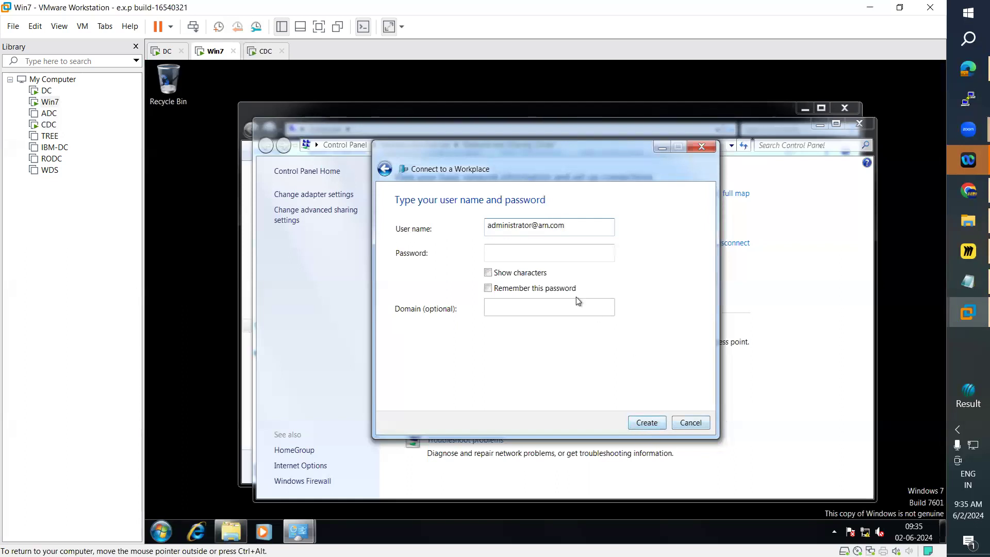
{"action": "left_click", "coordinate": [523, 254]}
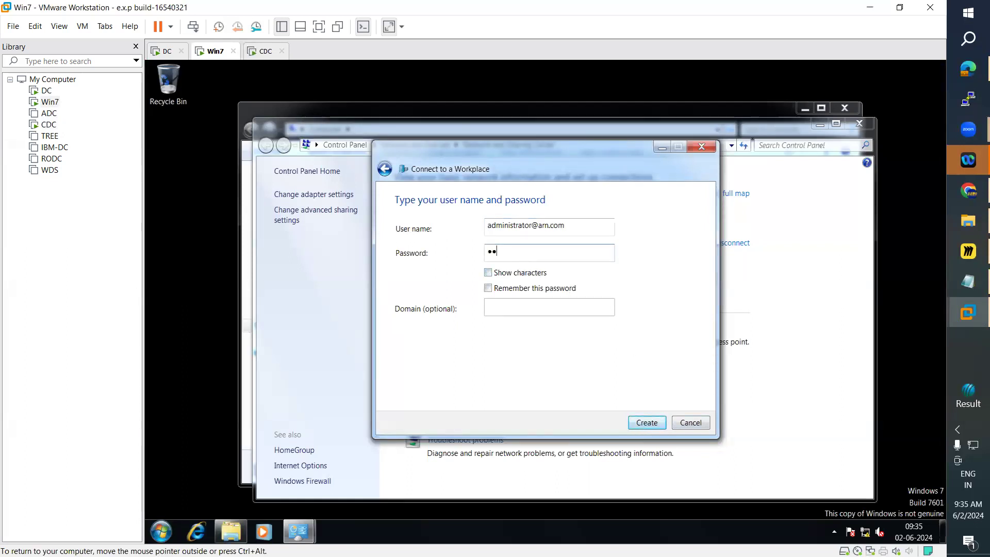
{"action": "type", "text": "•"}
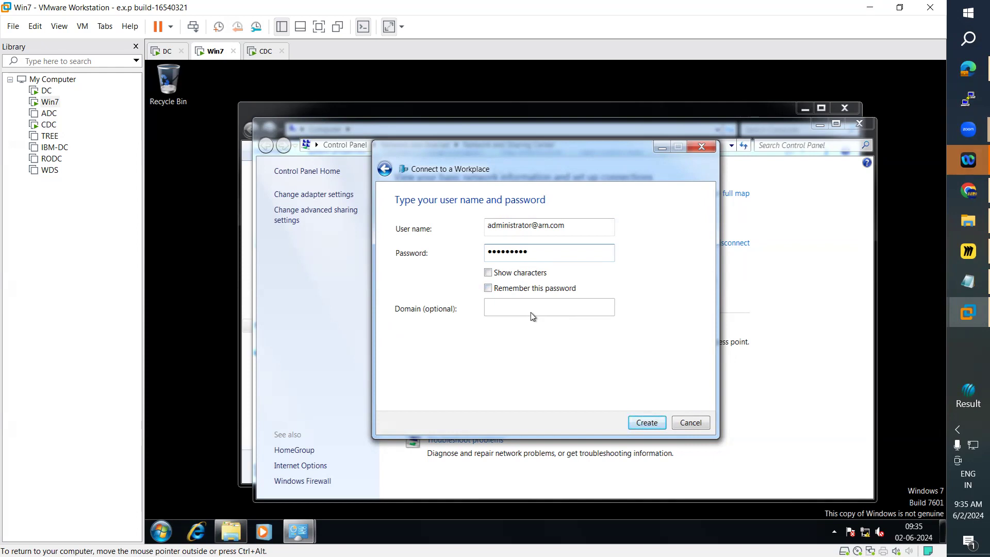
{"action": "left_click", "coordinate": [652, 425]}
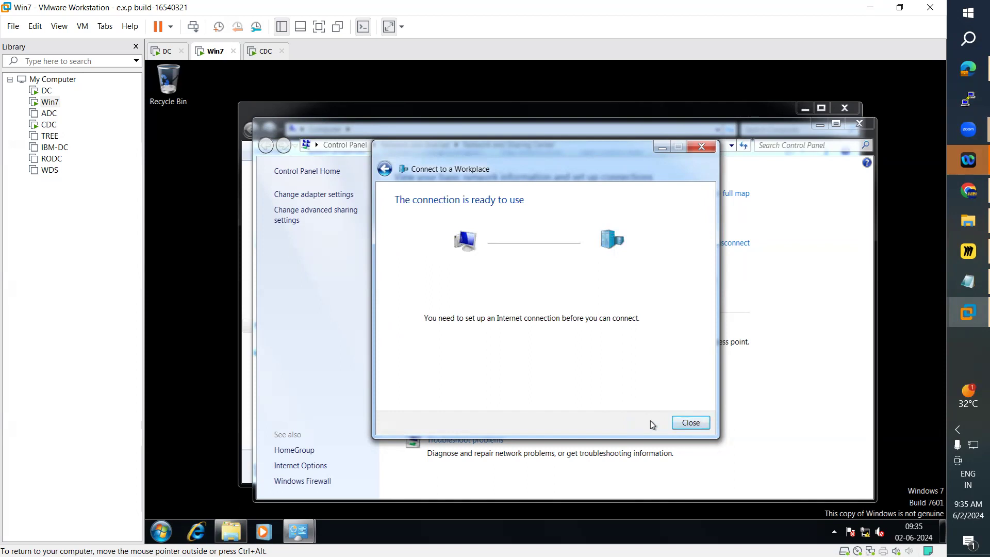
Step: Close the wizard and open the adapter settings from the maximized Network and Sharing Center
{"action": "left_click", "coordinate": [692, 423]}
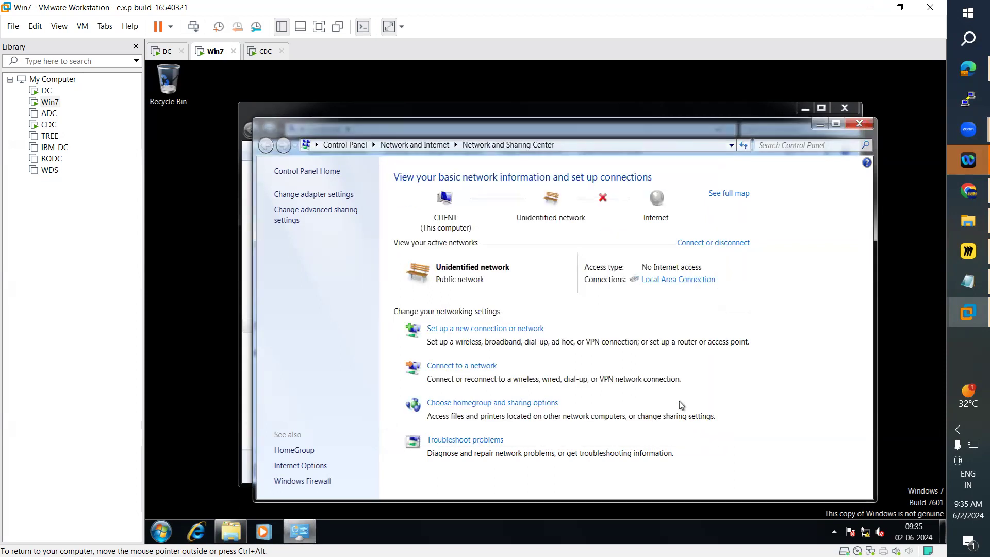
{"action": "left_click", "coordinate": [836, 126]}
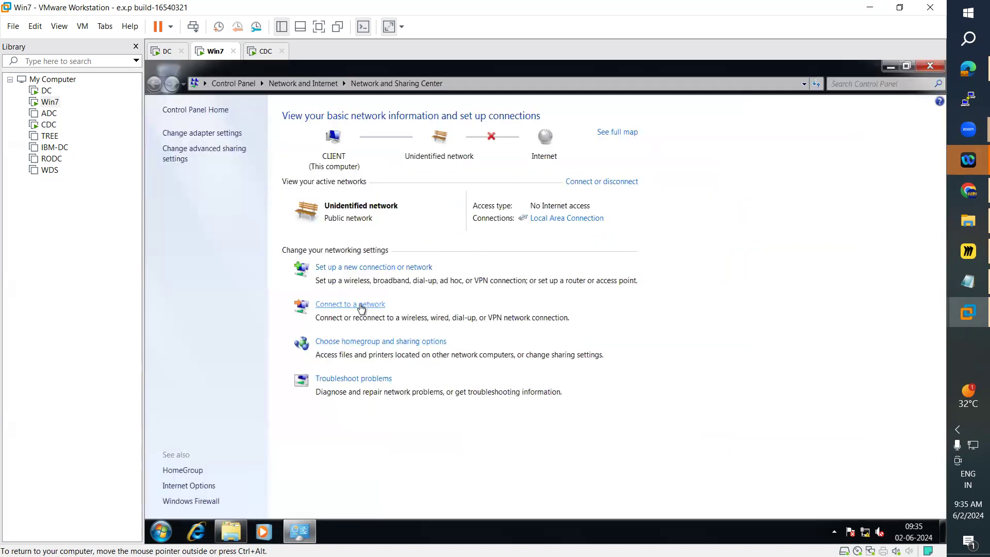
{"action": "left_click", "coordinate": [222, 135]}
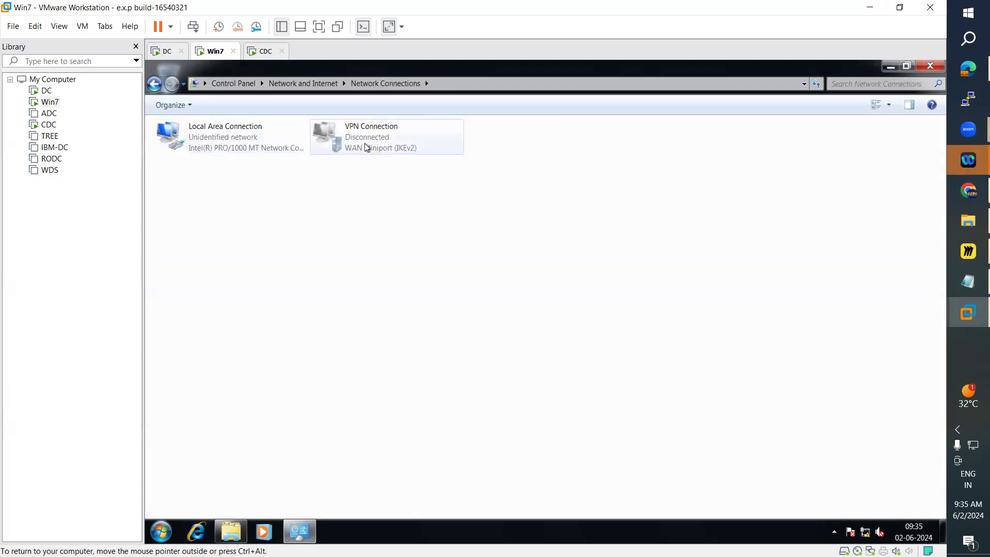
Step: Connect the VPN Connection using the stored administrator credentials
{"action": "right_click", "coordinate": [365, 144]}
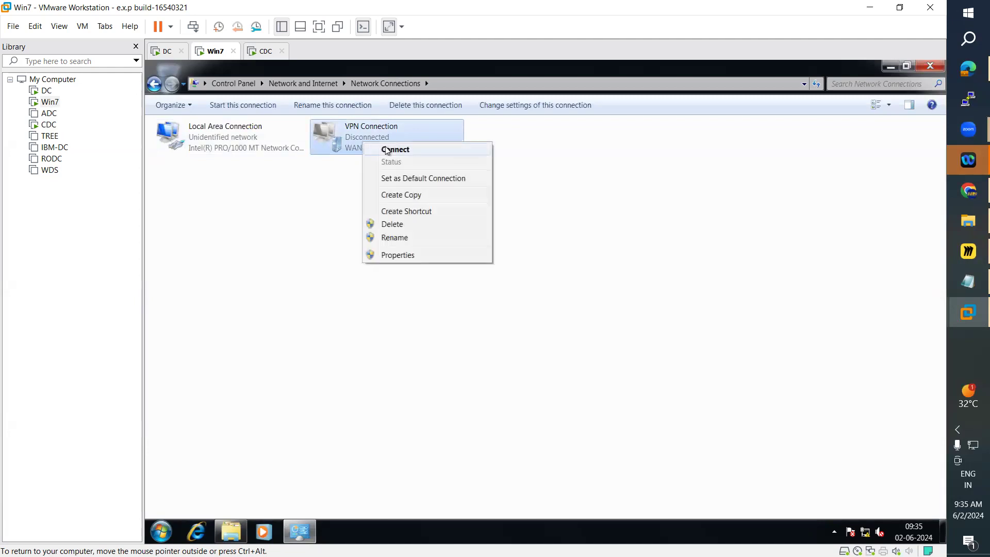
{"action": "left_click", "coordinate": [388, 150]}
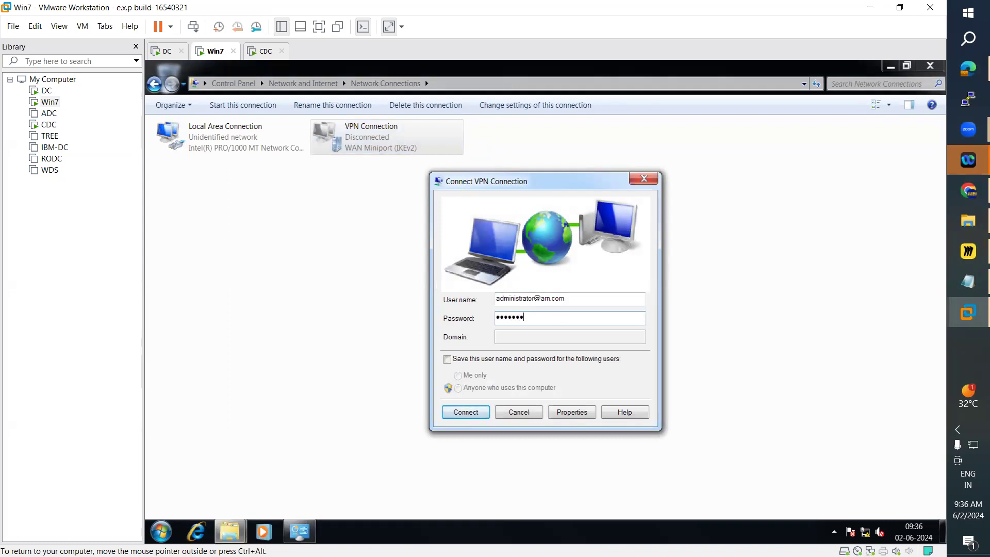
{"action": "left_click", "coordinate": [479, 415]}
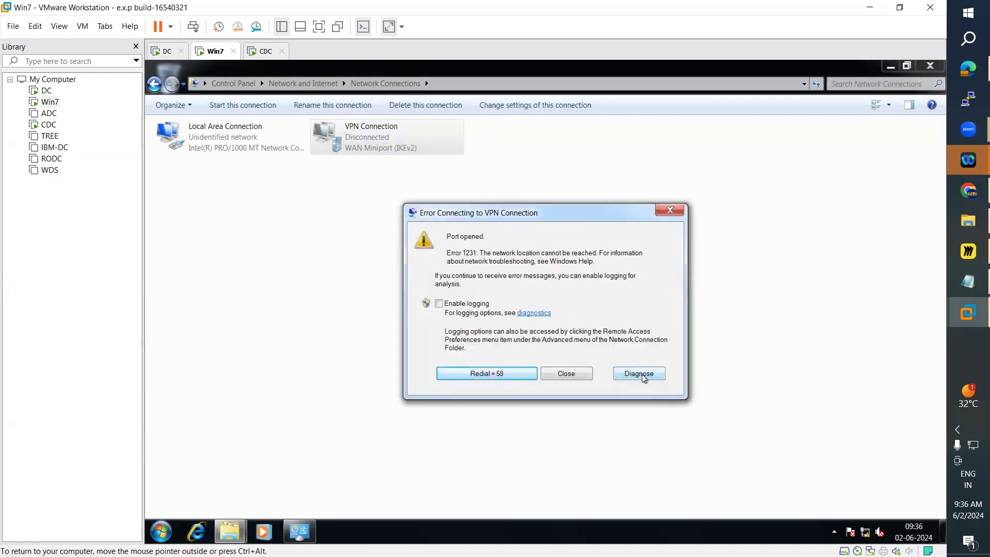
Step: Run diagnostics on the VPN connection error and close the diagnostics window
{"action": "left_click", "coordinate": [660, 379]}
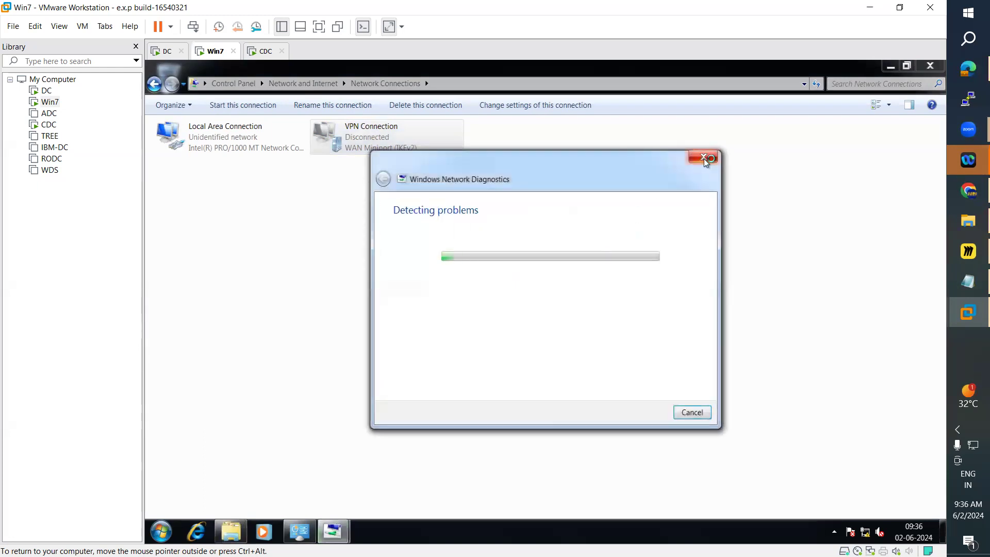
{"action": "left_click", "coordinate": [706, 161]}
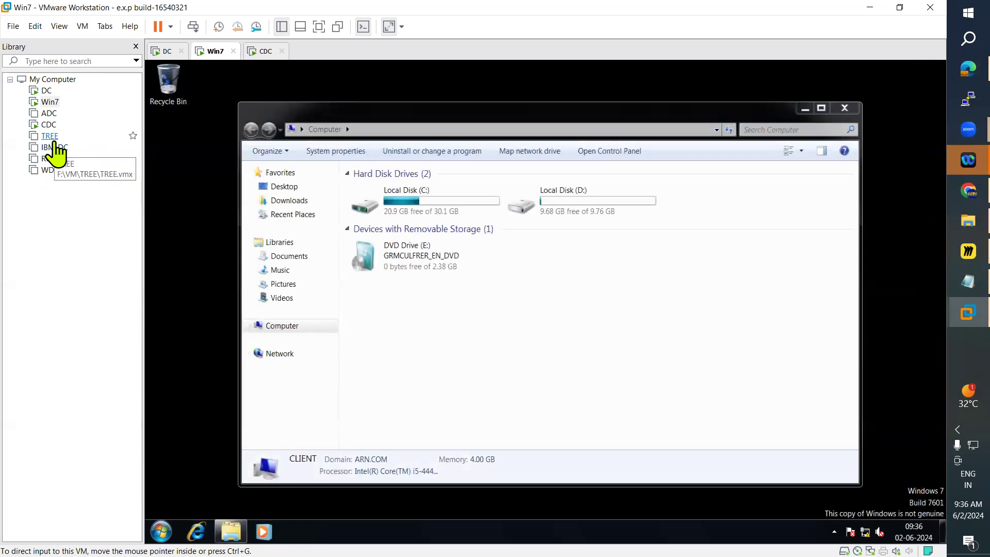
Step: Close the Computer window and shut down the Win7 virtual machine
{"action": "left_click", "coordinate": [844, 108]}
{"action": "left_click", "coordinate": [162, 532]}
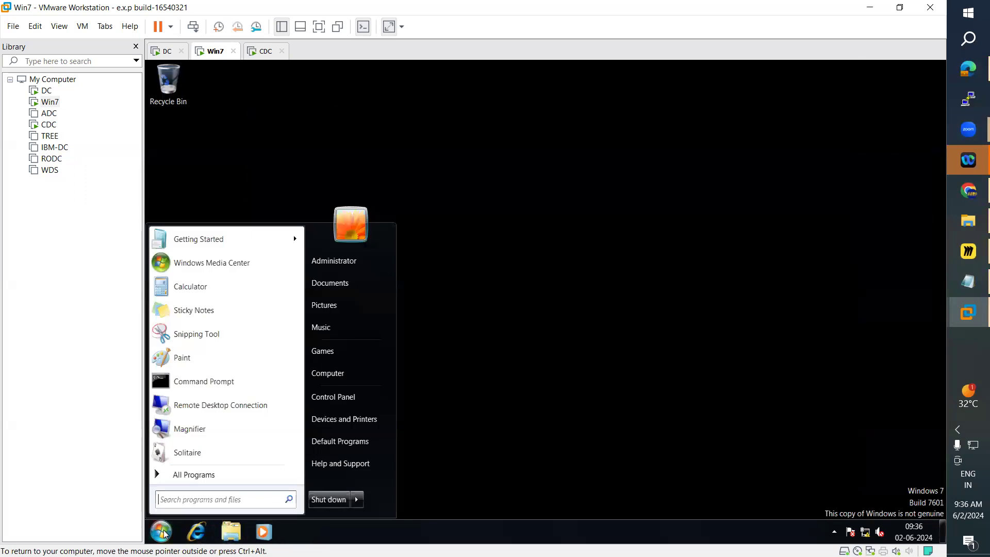
{"action": "left_click", "coordinate": [328, 502]}
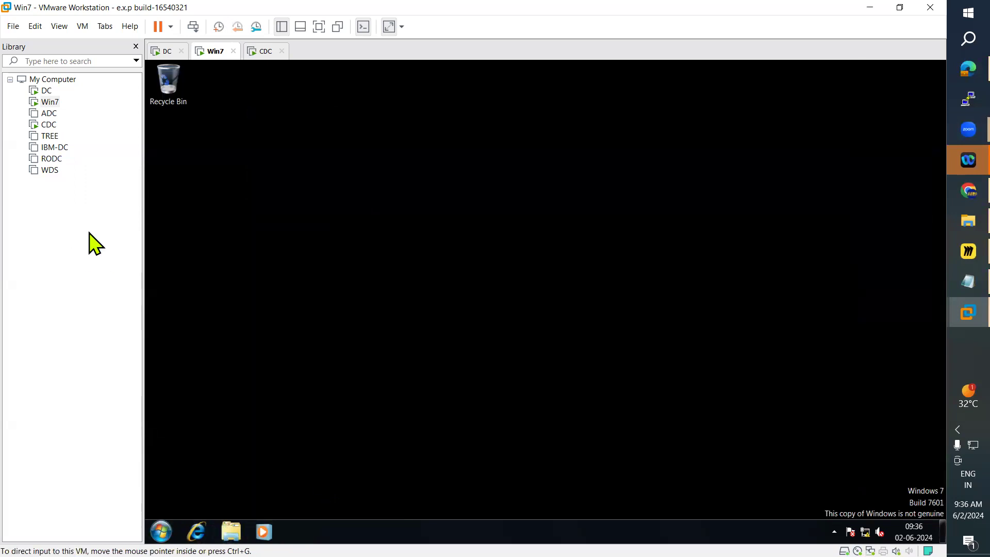
Step: Select the WDS virtual machine in the library and power it on
{"action": "left_click", "coordinate": [50, 172]}
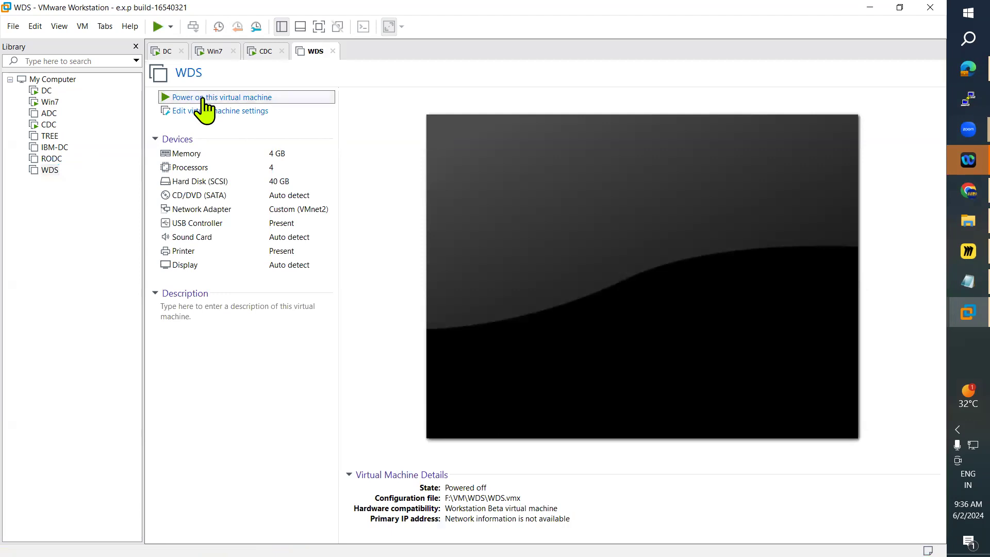
{"action": "left_click", "coordinate": [203, 98]}
Step: Switch between the Win7, CDC and WDS virtual machine tabs to check each machine's state
{"action": "left_click", "coordinate": [215, 51]}
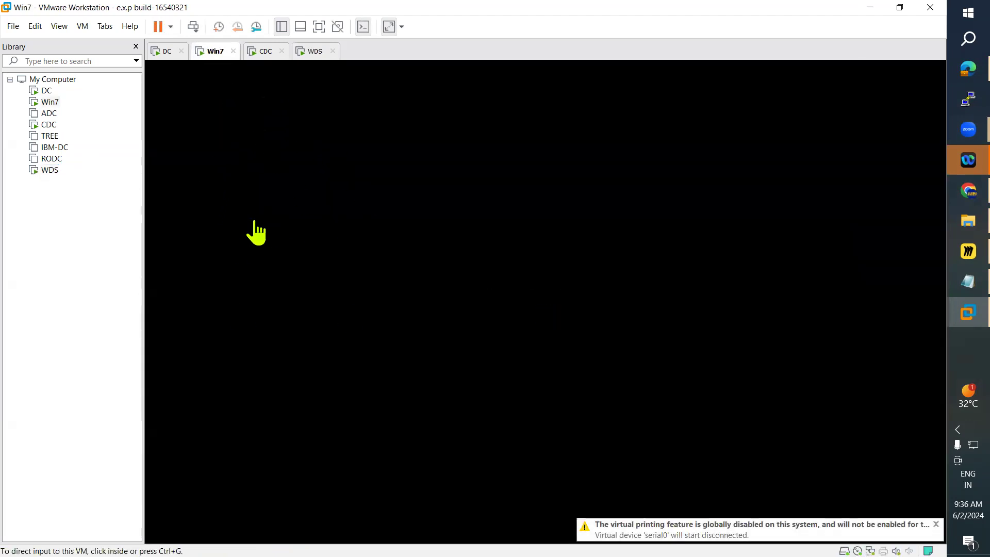
{"action": "left_click", "coordinate": [261, 56]}
{"action": "left_click", "coordinate": [217, 57]}
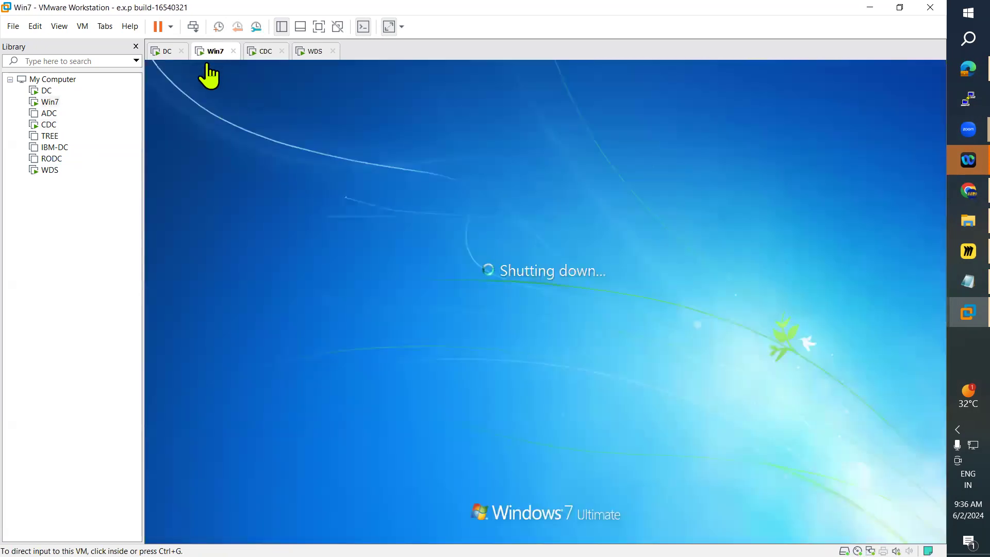
{"action": "left_click", "coordinate": [313, 54]}
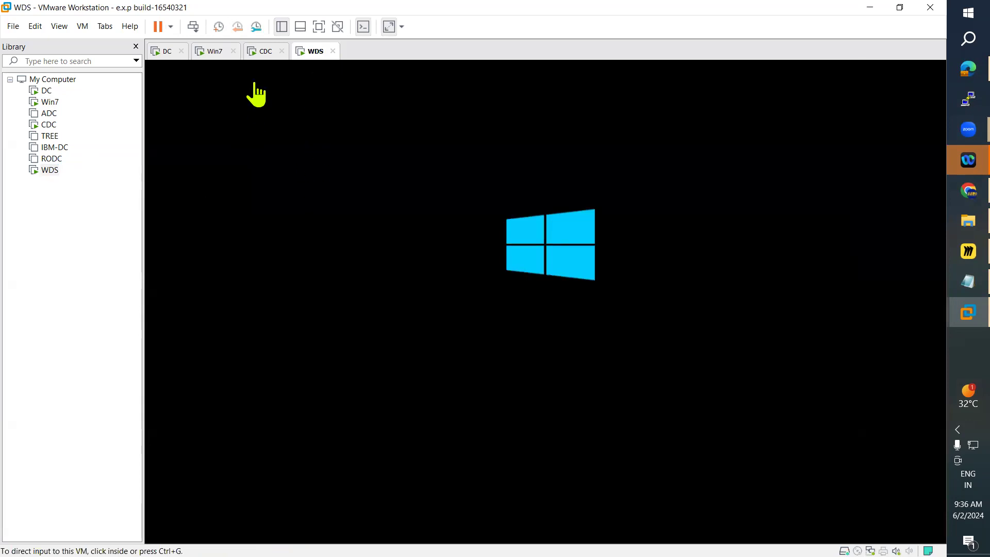
{"action": "left_click", "coordinate": [264, 52]}
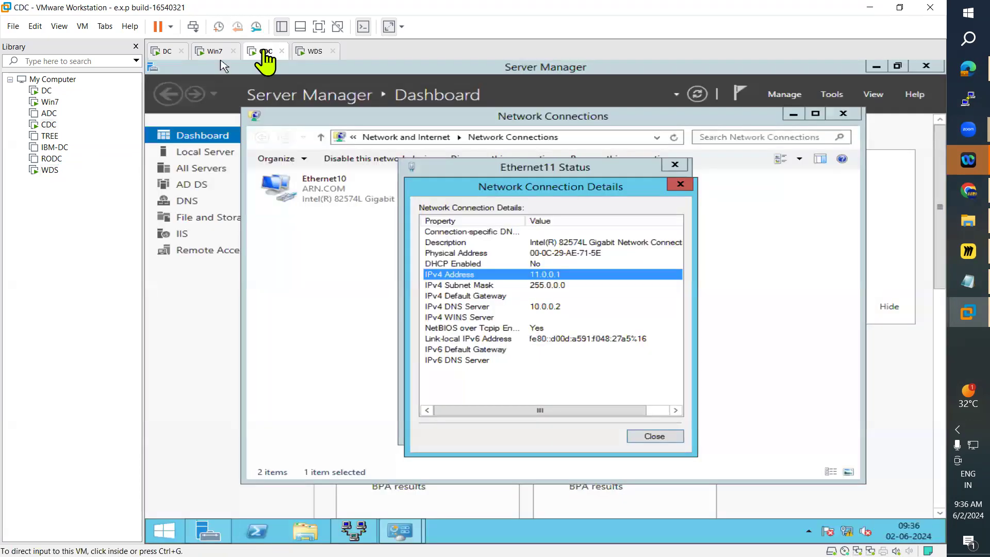
{"action": "left_click", "coordinate": [207, 56]}
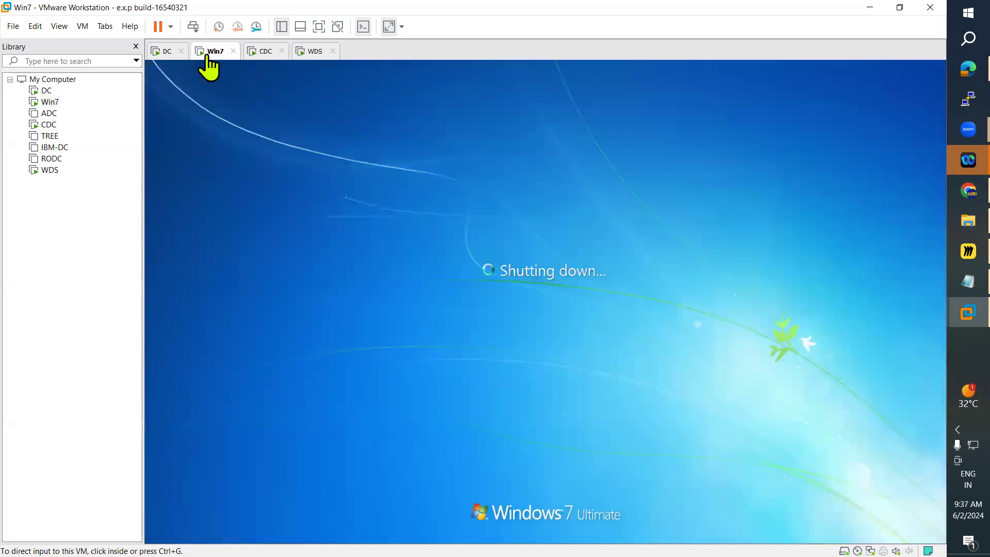
{"action": "left_click", "coordinate": [306, 53]}
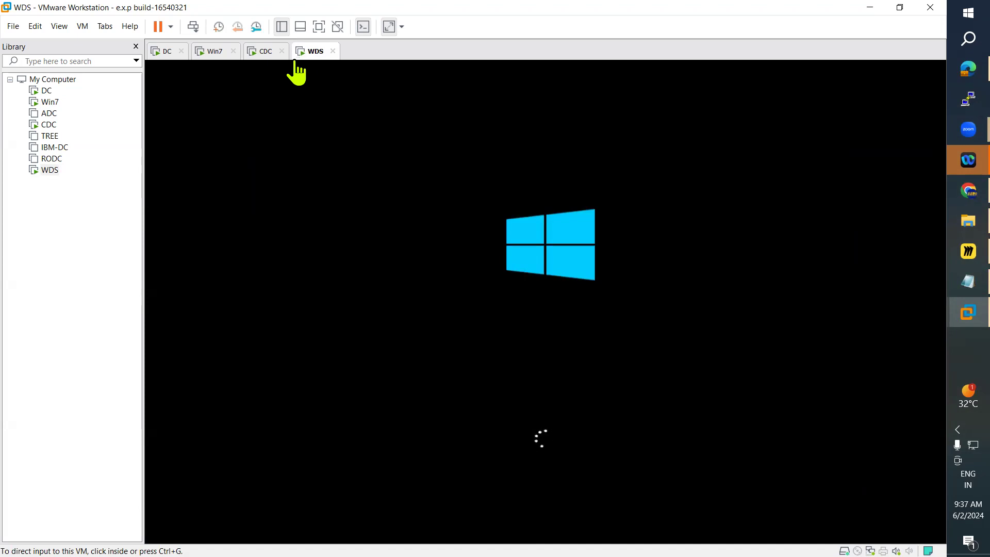
{"action": "left_click", "coordinate": [212, 56]}
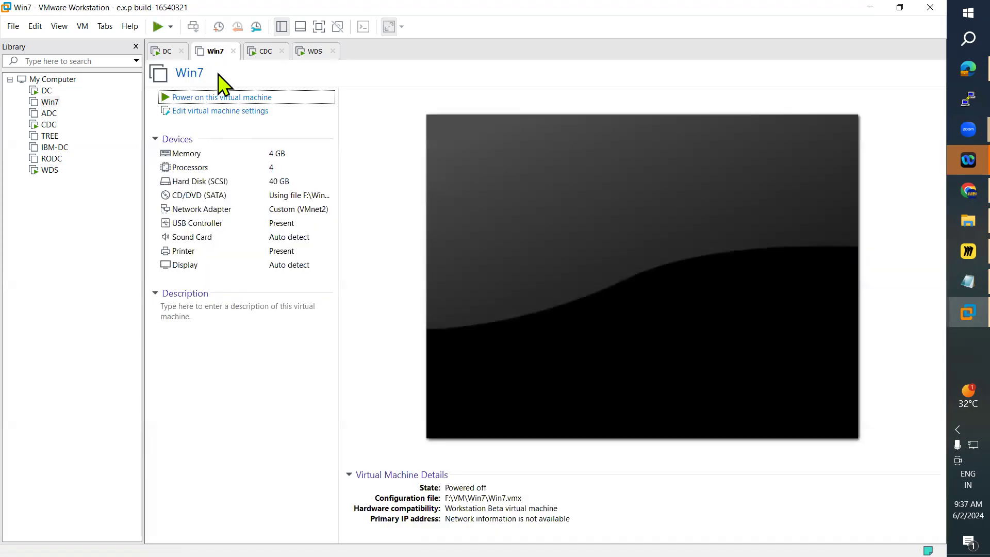
Step: Close the powered-off Win7 tab and check the CDC, DC and WDS machines
{"action": "left_click", "coordinate": [233, 51]}
{"action": "left_click", "coordinate": [258, 51]}
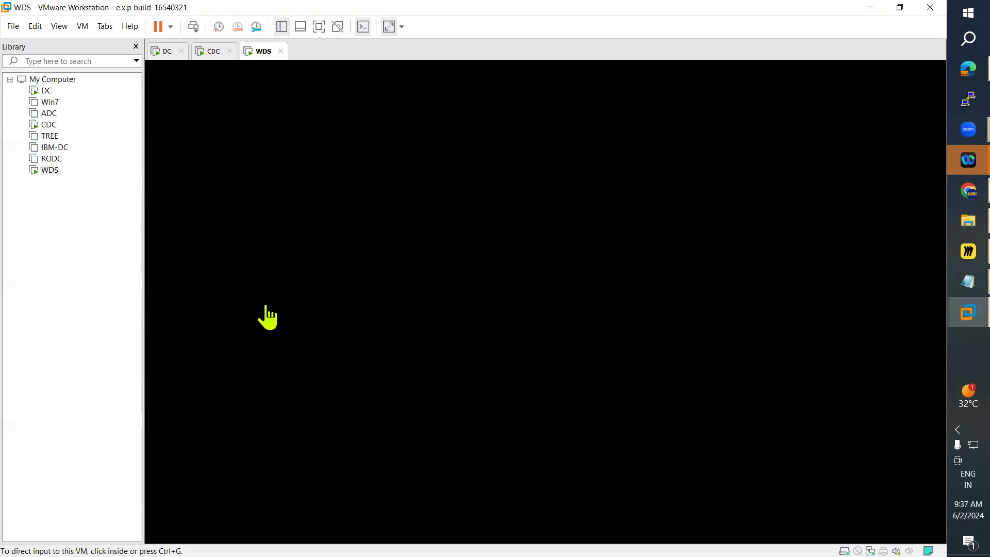
{"action": "left_click", "coordinate": [214, 53]}
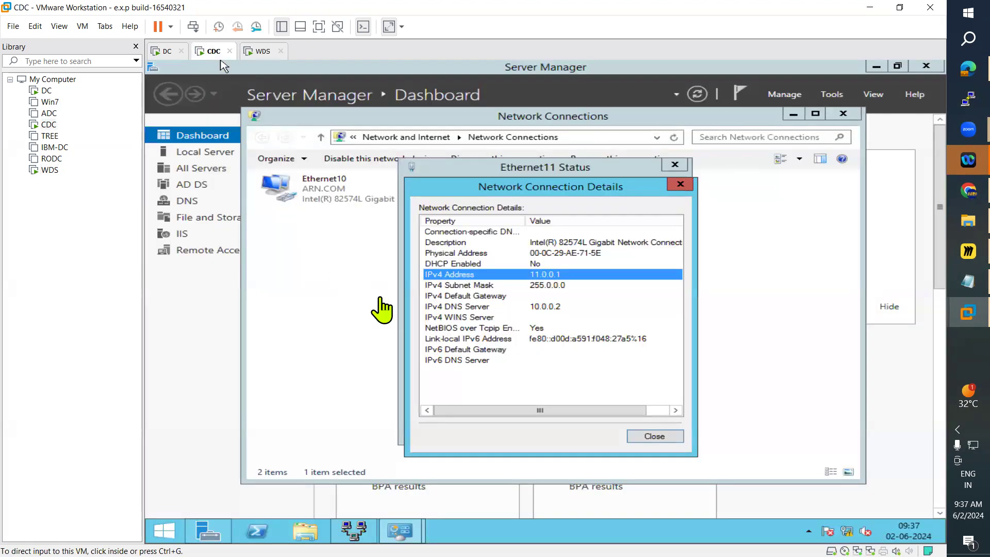
{"action": "left_click", "coordinate": [163, 52]}
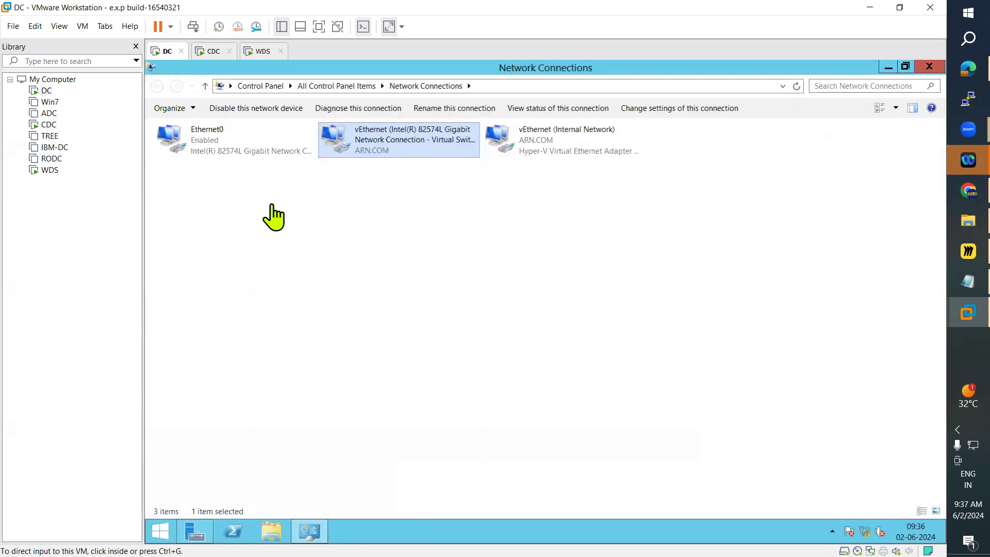
{"action": "left_click", "coordinate": [258, 51]}
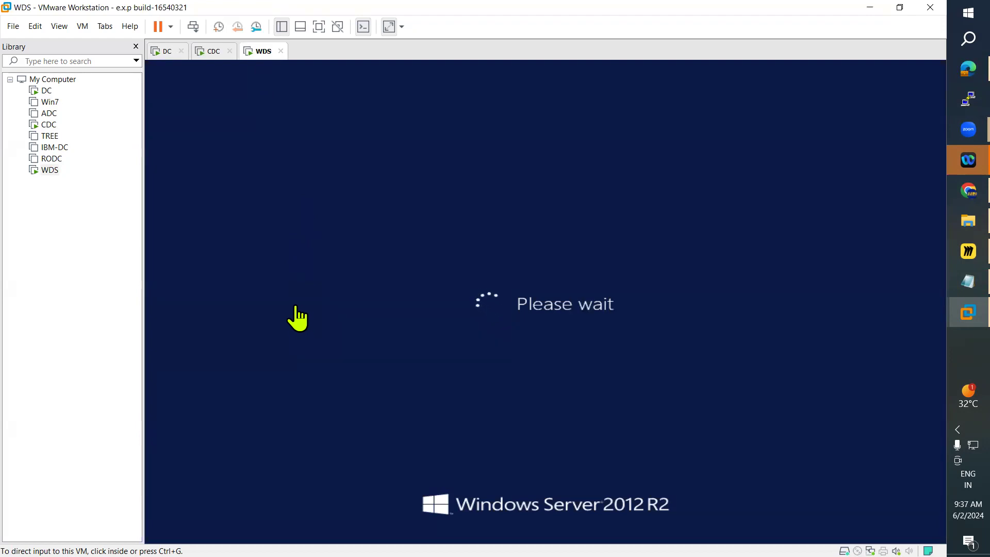
Step: Close a Chrome window from its taskbar preview and switch to the Edge browser
{"action": "mouse_move", "coordinate": [950, 193]}
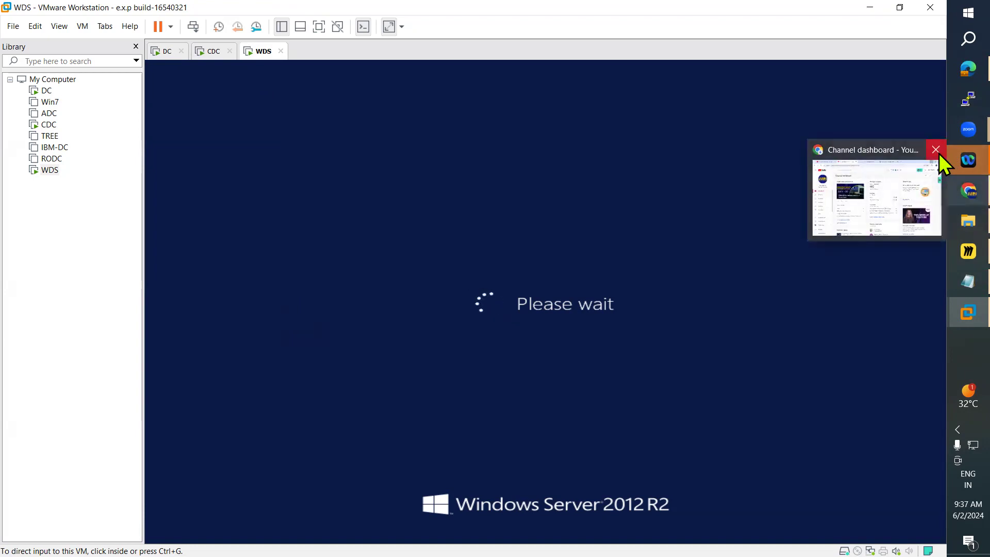
{"action": "middle_click", "coordinate": [942, 198]}
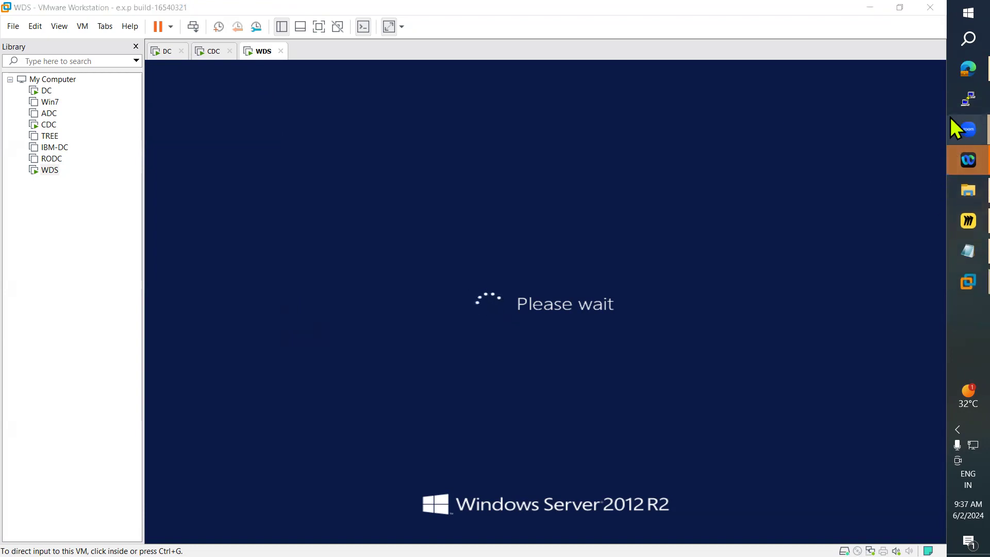
{"action": "mouse_move", "coordinate": [951, 69]}
{"action": "left_click", "coordinate": [883, 82]}
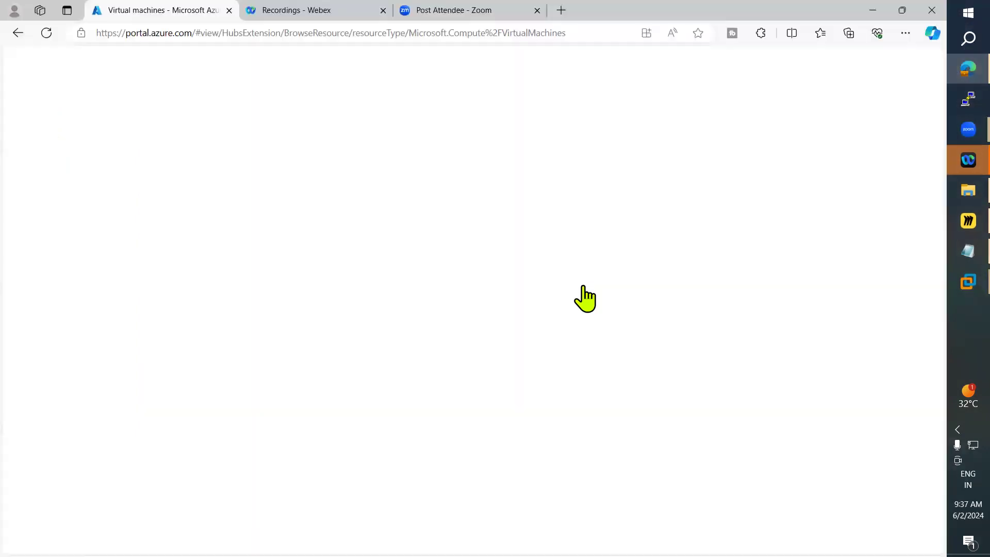
Step: Reload the Azure portal and Webex recordings tabs and look through the open browser tabs
{"action": "left_click", "coordinate": [319, 10]}
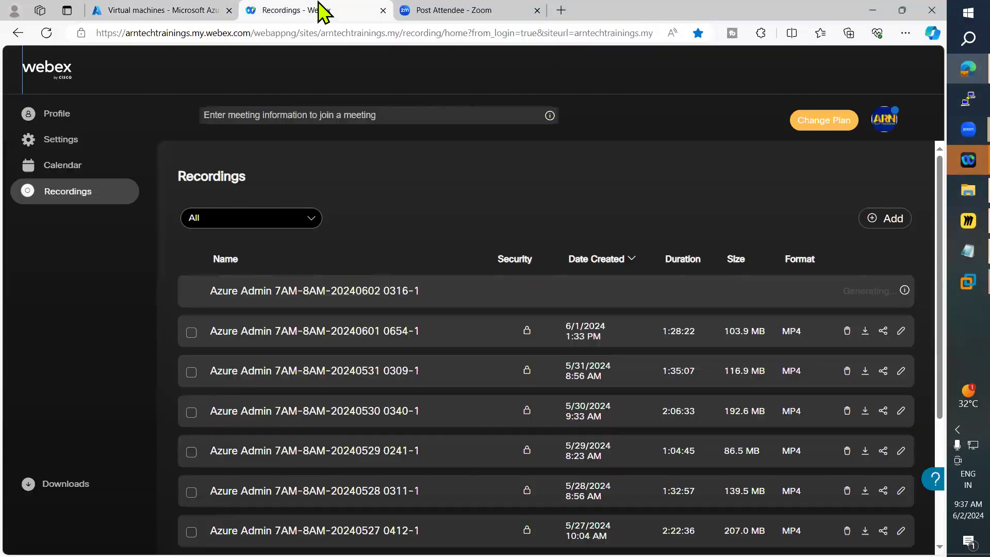
{"action": "left_click", "coordinate": [162, 10]}
{"action": "left_click", "coordinate": [46, 33]}
{"action": "left_click", "coordinate": [294, 11]}
{"action": "left_click", "coordinate": [46, 33]}
{"action": "left_click", "coordinate": [448, 10]}
{"action": "left_click", "coordinate": [292, 13]}
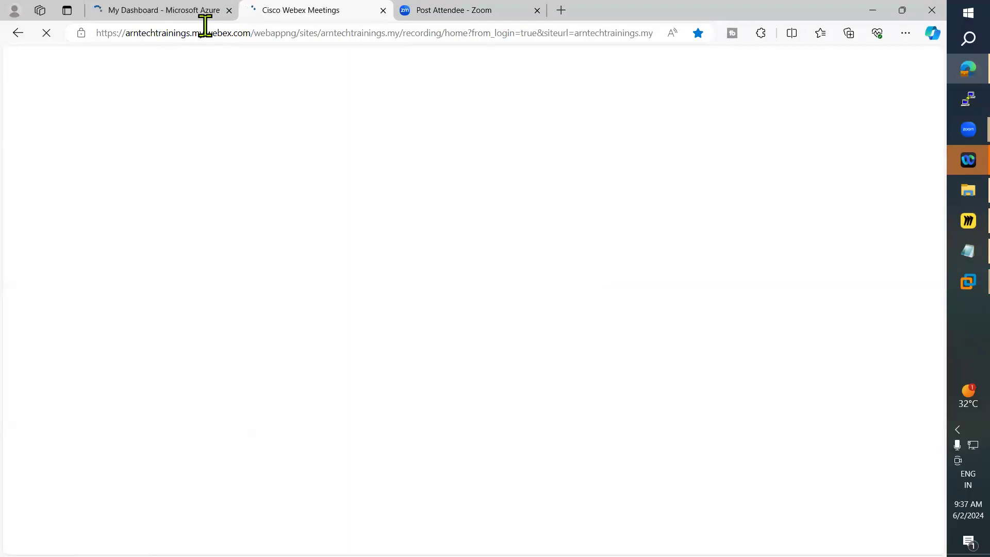
{"action": "left_click", "coordinate": [159, 12]}
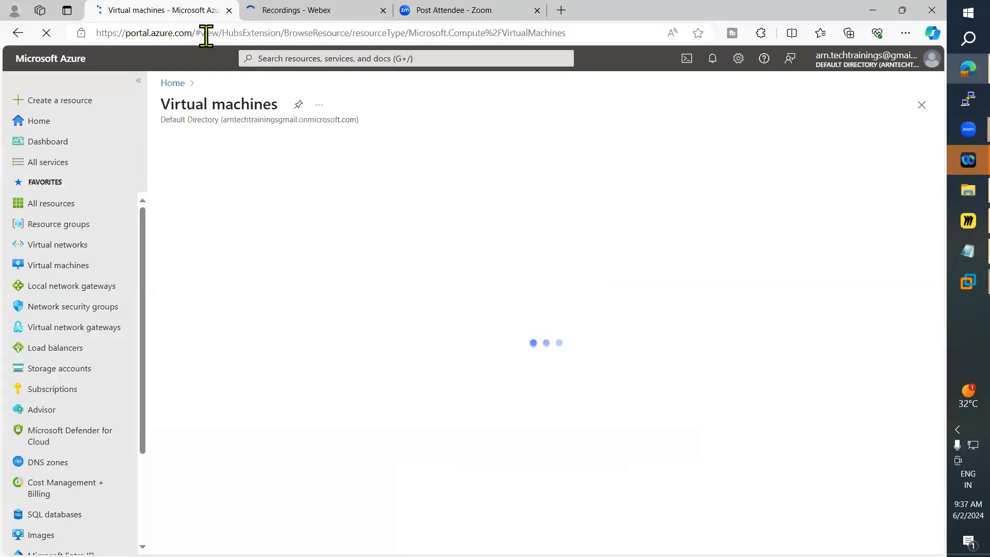
{"action": "left_click", "coordinate": [228, 10]}
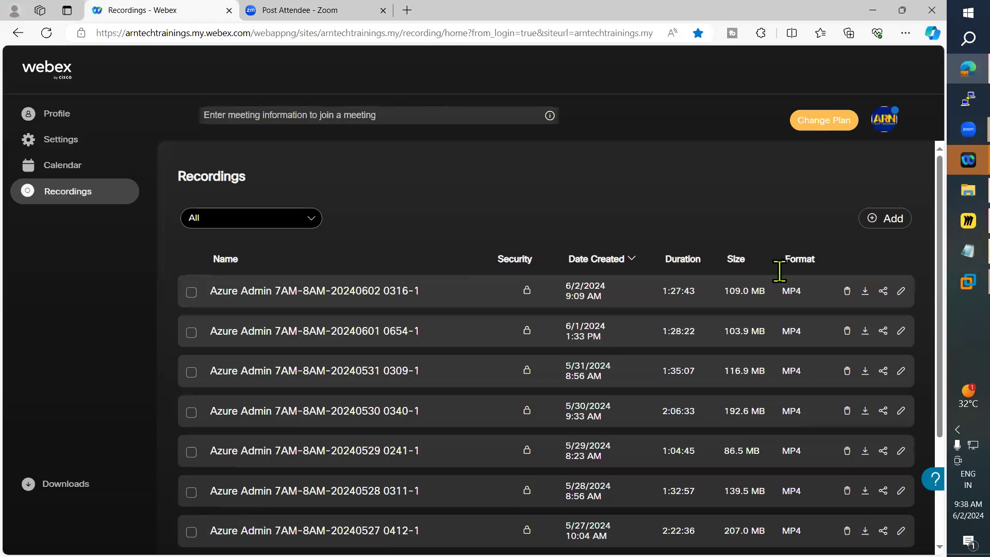
{"action": "left_click", "coordinate": [868, 293]}
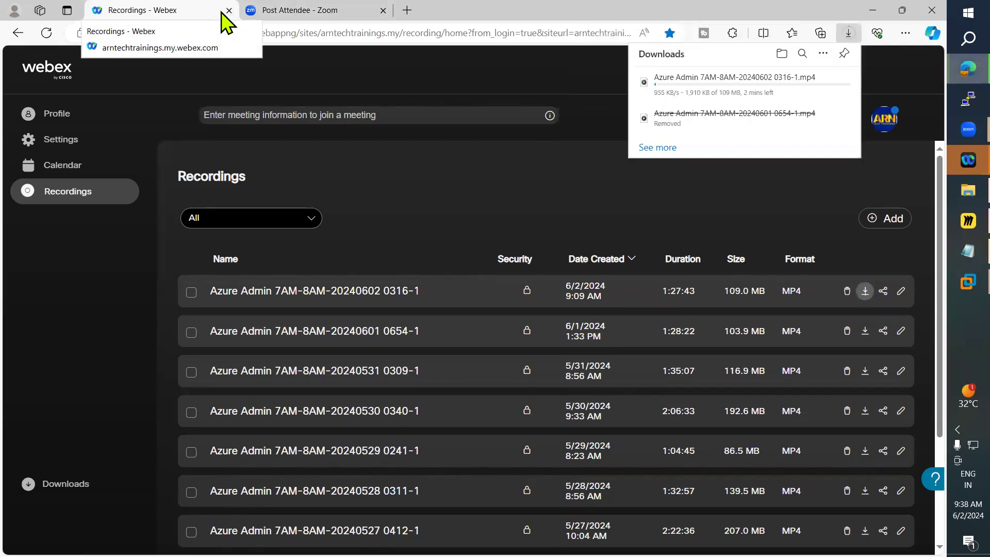
{"action": "left_click", "coordinate": [316, 15]}
{"action": "left_click", "coordinate": [187, 10]}
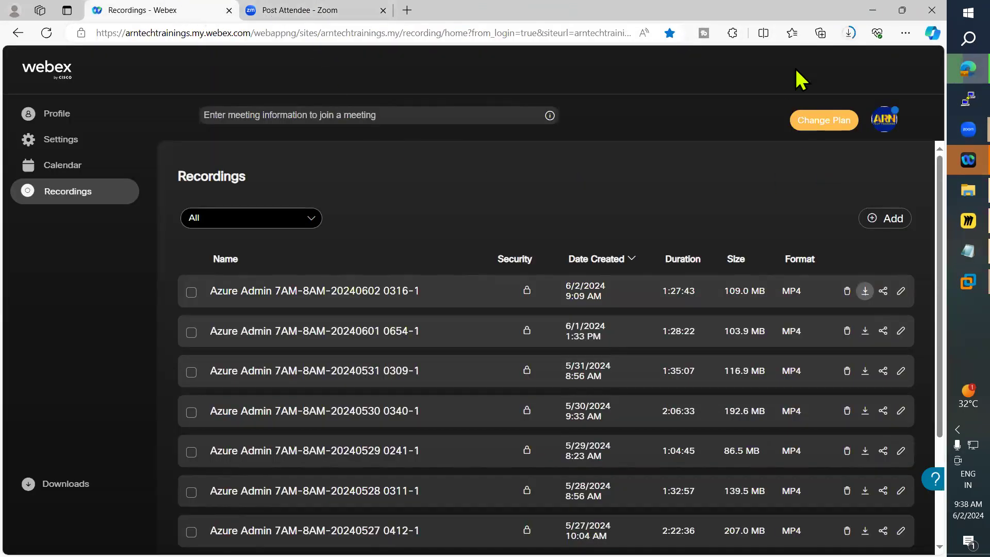
Step: Switch to the WDS virtual machine and sign in as Administrator with the account password
{"action": "left_click", "coordinate": [871, 8]}
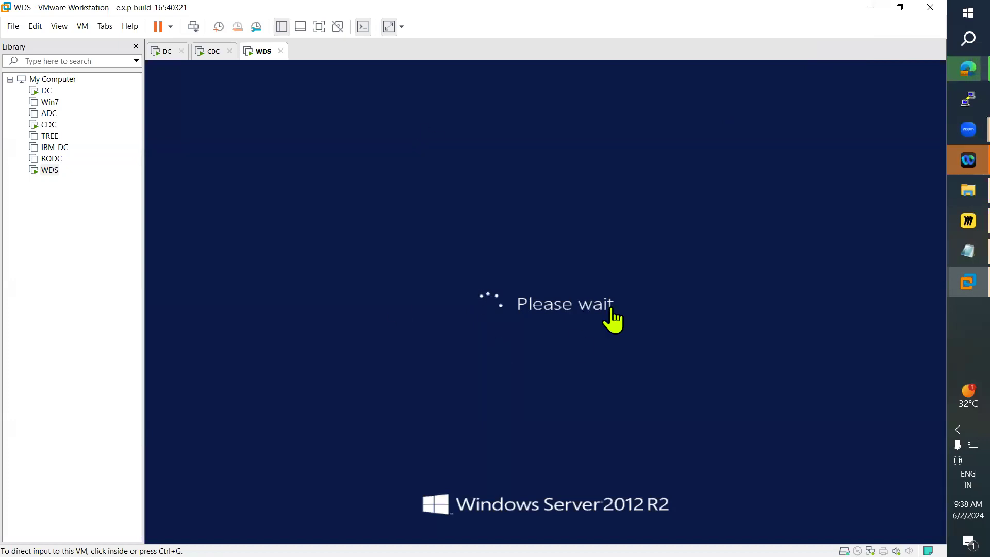
{"action": "left_click", "coordinate": [950, 256]}
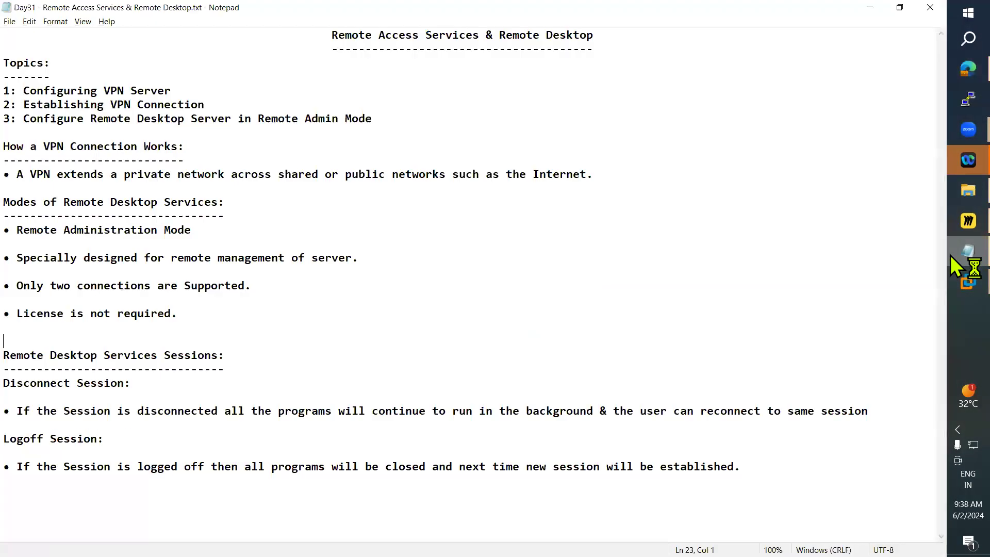
{"action": "left_click", "coordinate": [951, 283]}
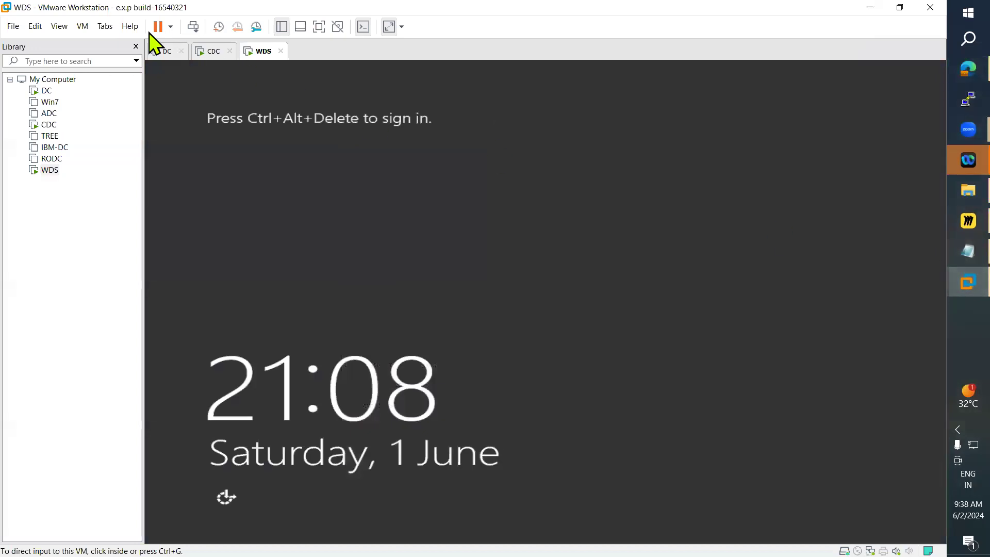
{"action": "left_click", "coordinate": [84, 27]}
{"action": "left_click", "coordinate": [148, 85]}
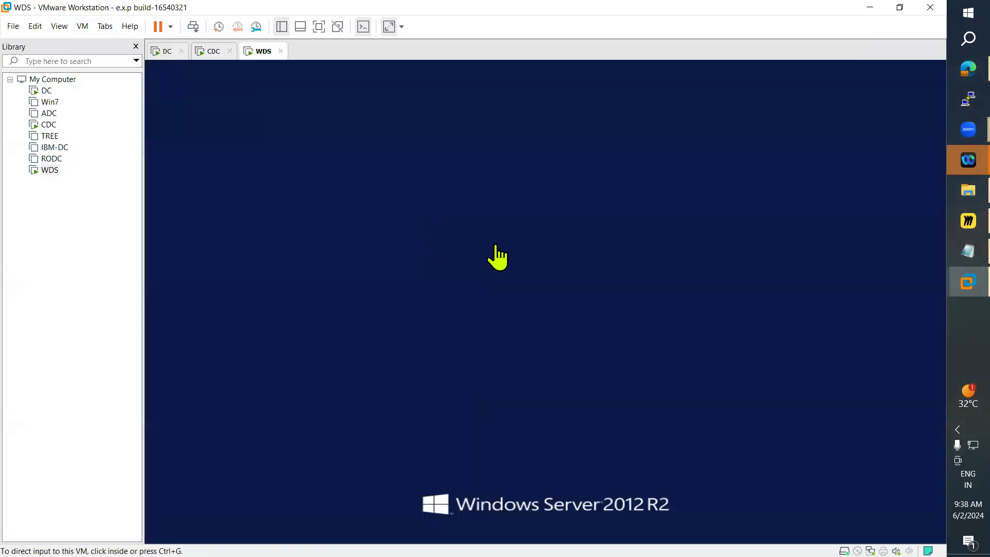
{"action": "left_click", "coordinate": [533, 217]}
{"action": "type", "text": "P@ssw0rd••"}
{"action": "key", "text": "Return"}
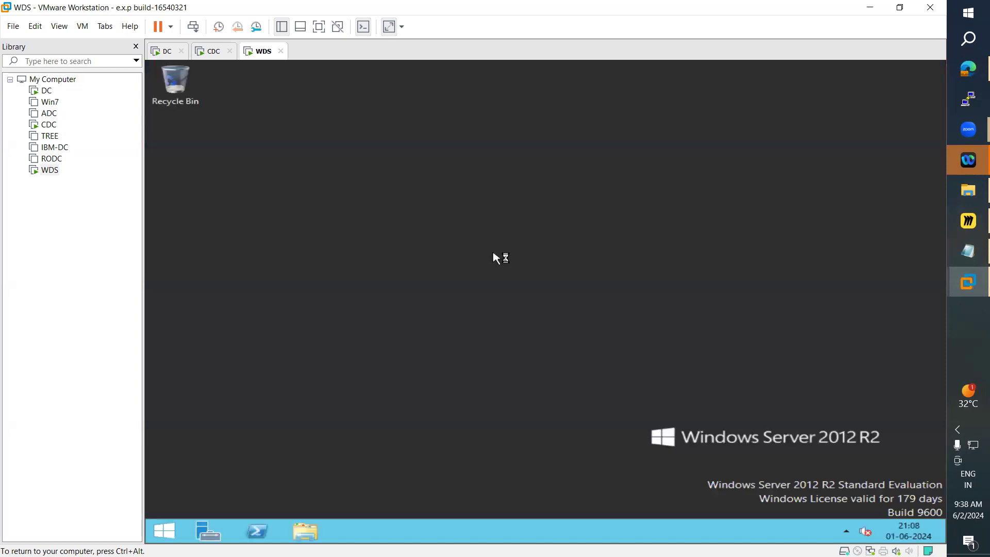
Step: Open This PC from Start and open the Network and Sharing Center from the Network properties
{"action": "left_click", "coordinate": [164, 535]}
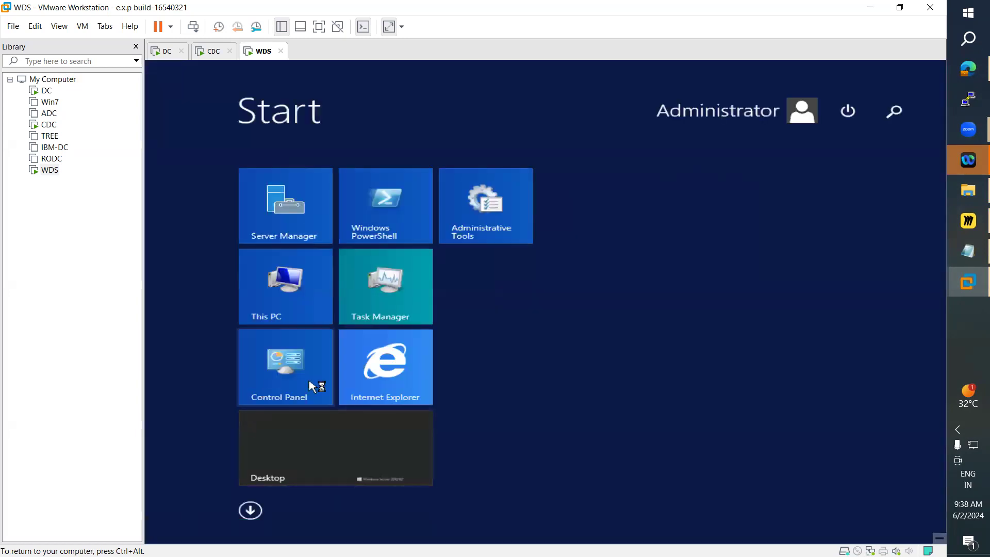
{"action": "left_click", "coordinate": [900, 123]}
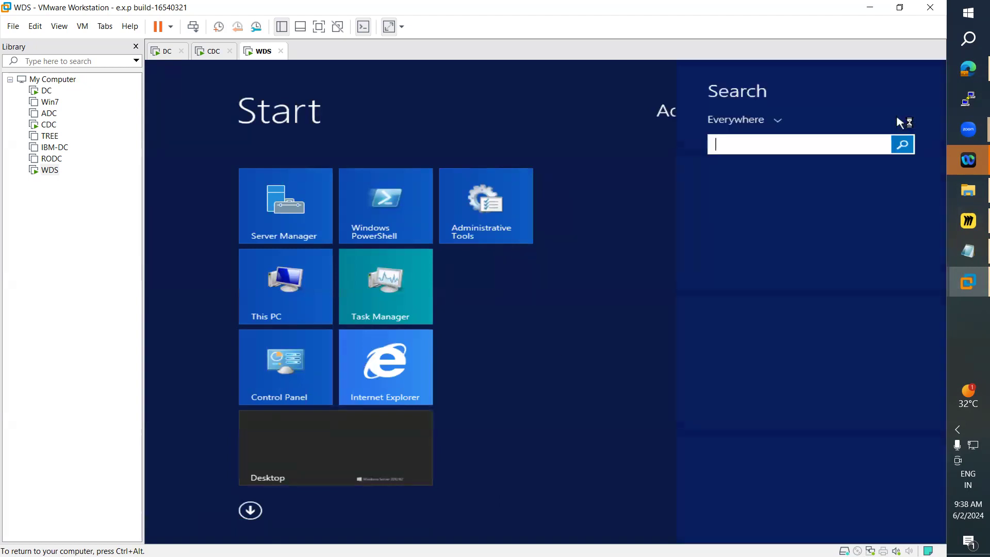
{"action": "type", "text": "n"}
{"action": "key", "text": "BackSpace"}
{"action": "left_click", "coordinate": [270, 287]}
{"action": "left_click", "coordinate": [275, 289]}
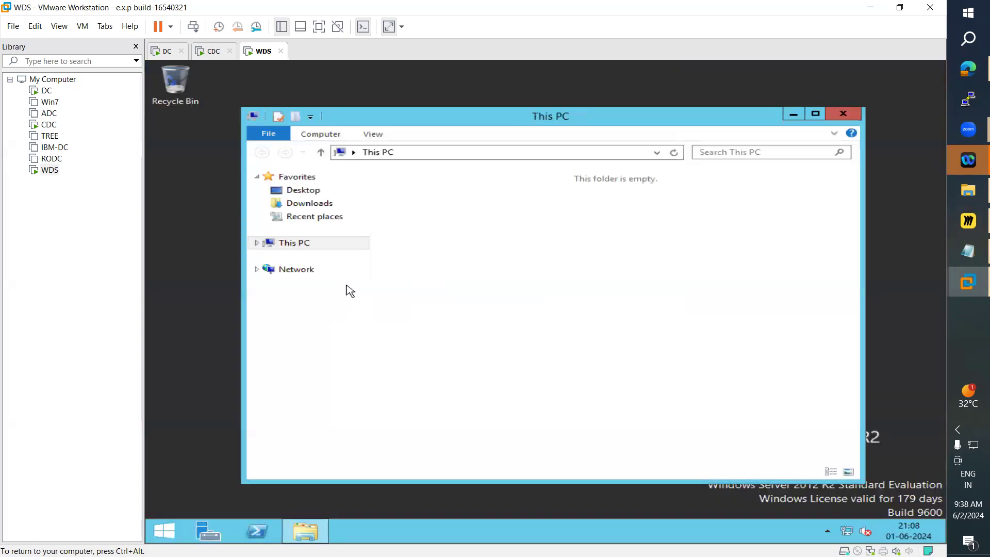
{"action": "right_click", "coordinate": [303, 273]}
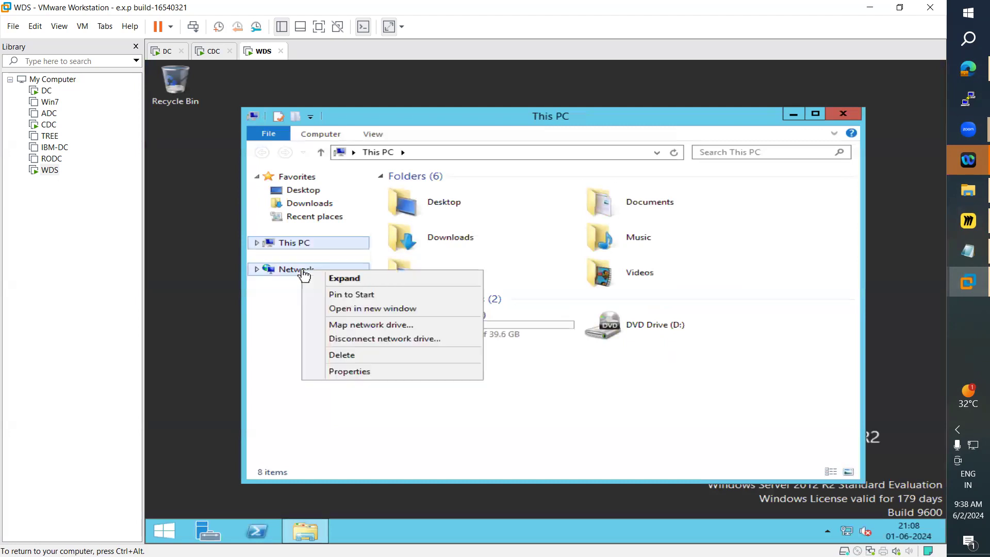
{"action": "left_click", "coordinate": [344, 373]}
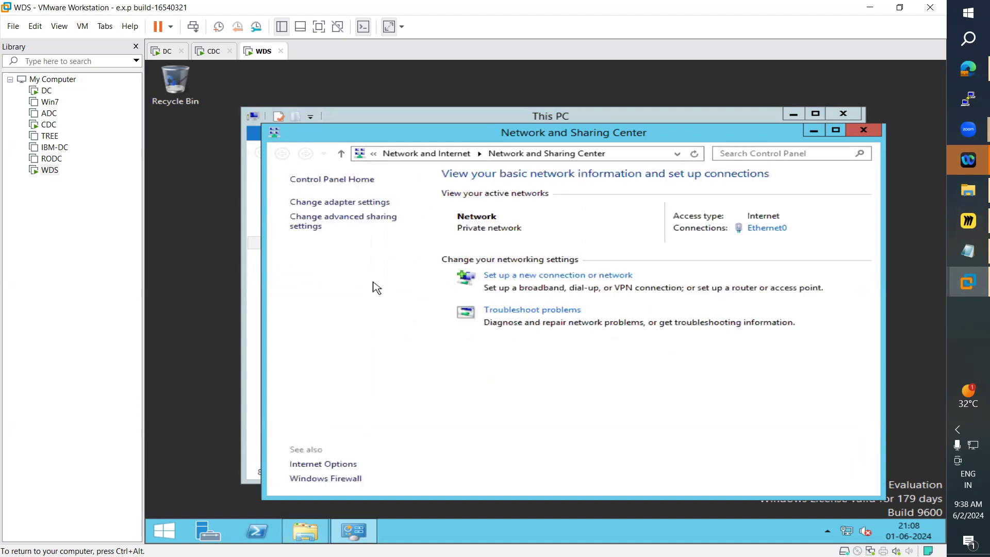
Step: Start a new VPN workplace connection to Internet address 11.0.0.1 with destination name VPN Connection
{"action": "left_click", "coordinate": [550, 275]}
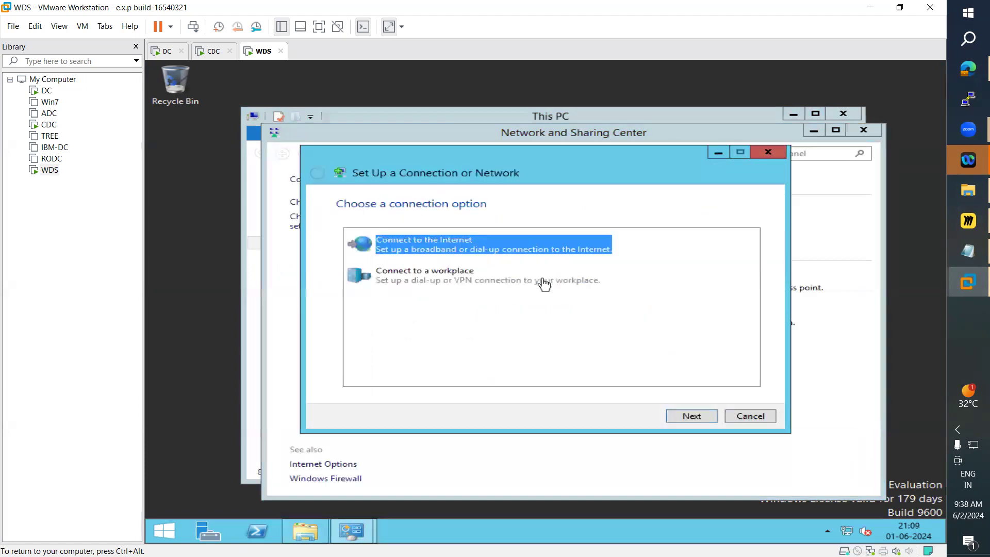
{"action": "left_click", "coordinate": [387, 282]}
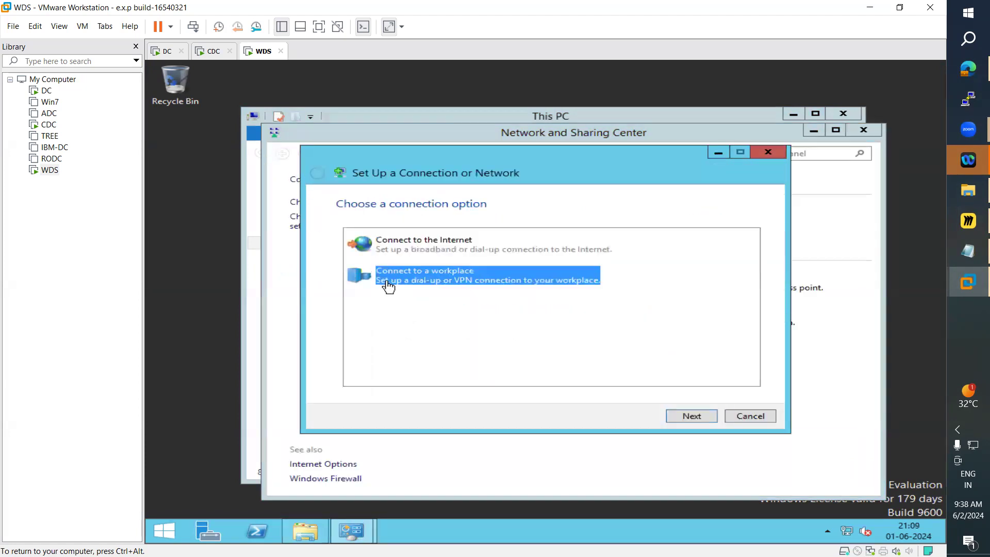
{"action": "left_click", "coordinate": [683, 419]}
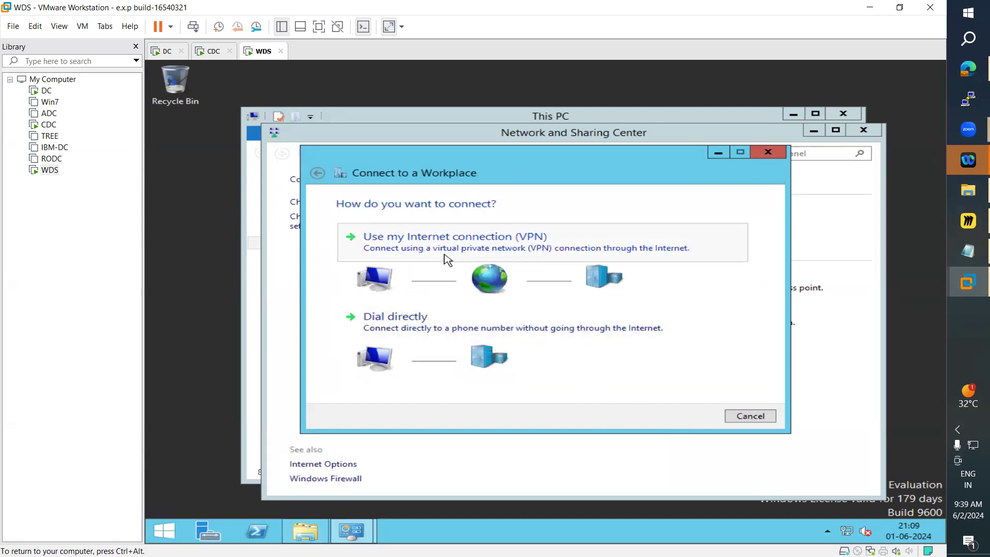
{"action": "left_click", "coordinate": [447, 259]}
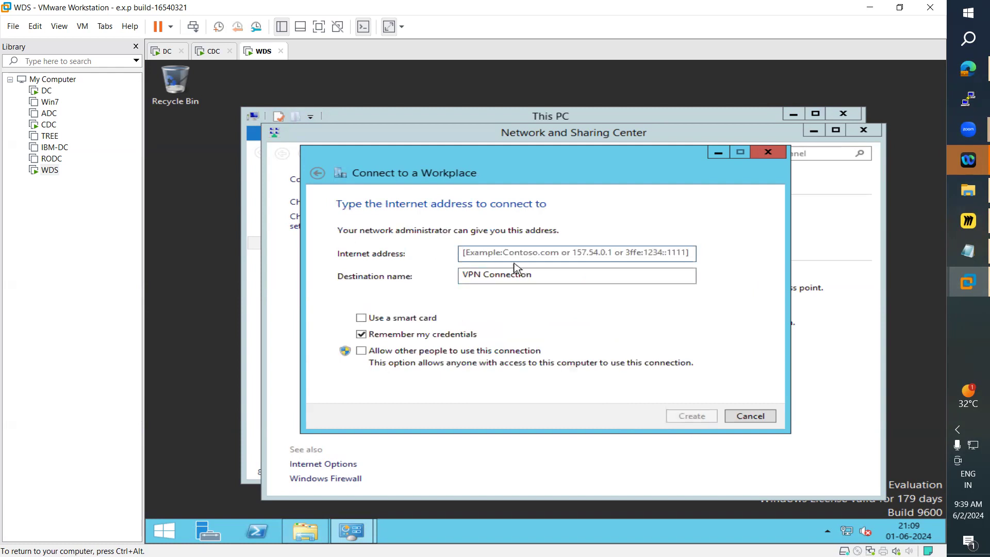
{"action": "left_click", "coordinate": [513, 257]}
{"action": "type", "text": "11"}
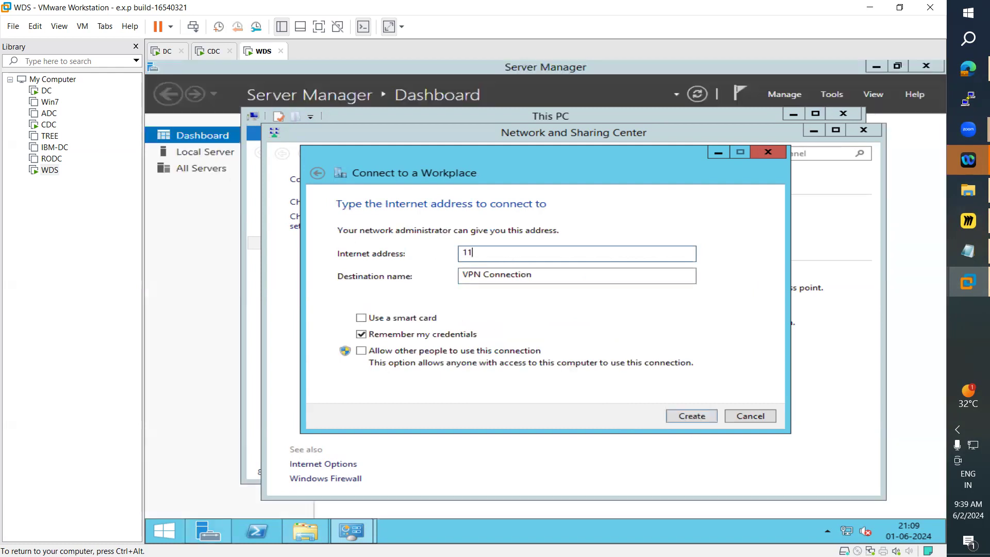
{"action": "type", "text": ".0.0.1"}
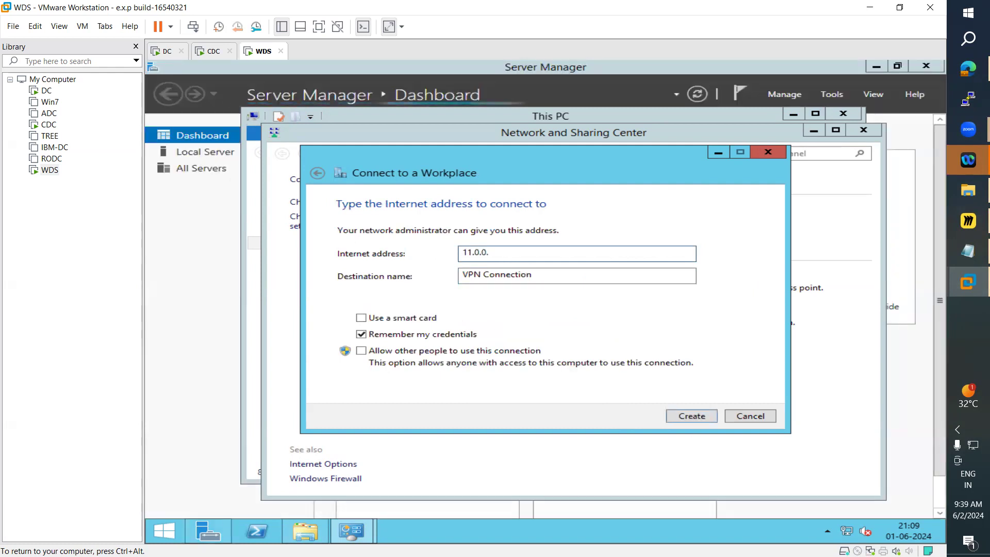
{"action": "left_click", "coordinate": [491, 275]}
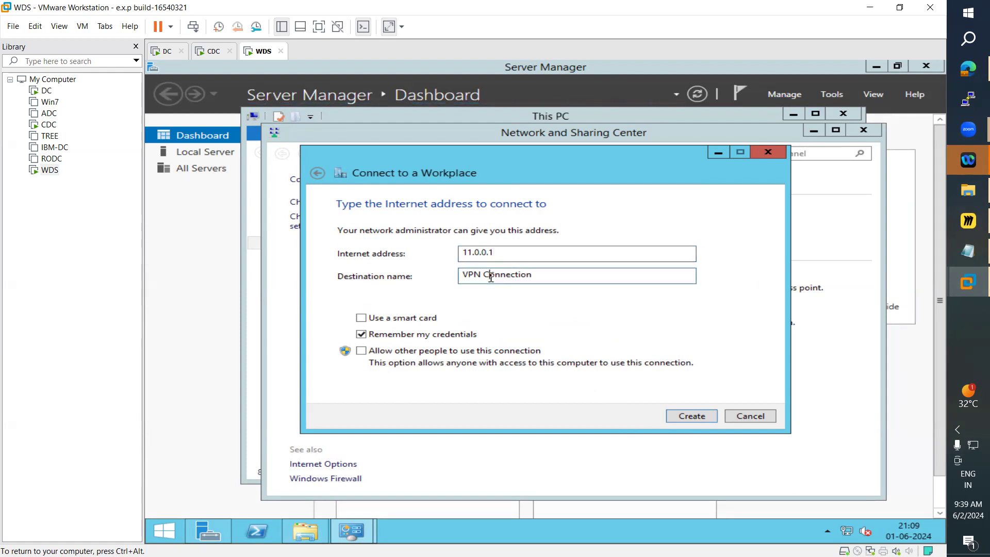
{"action": "double_click", "coordinate": [491, 275]}
{"action": "left_click", "coordinate": [550, 273]}
Step: Run ncpa.cpl and switch Ethernet0's IPv4 properties to use a static IP address
{"action": "left_click", "coordinate": [164, 532]}
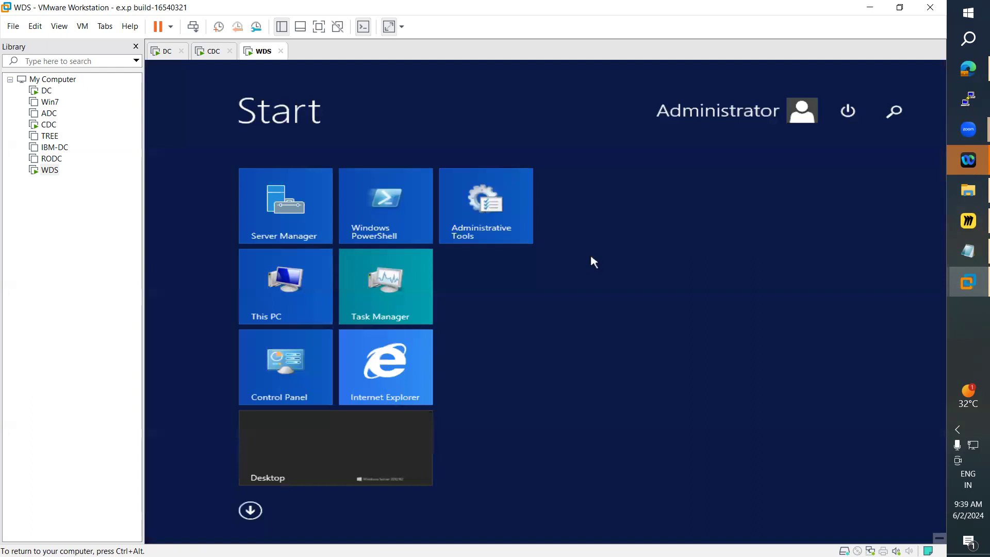
{"action": "left_click", "coordinate": [893, 112]}
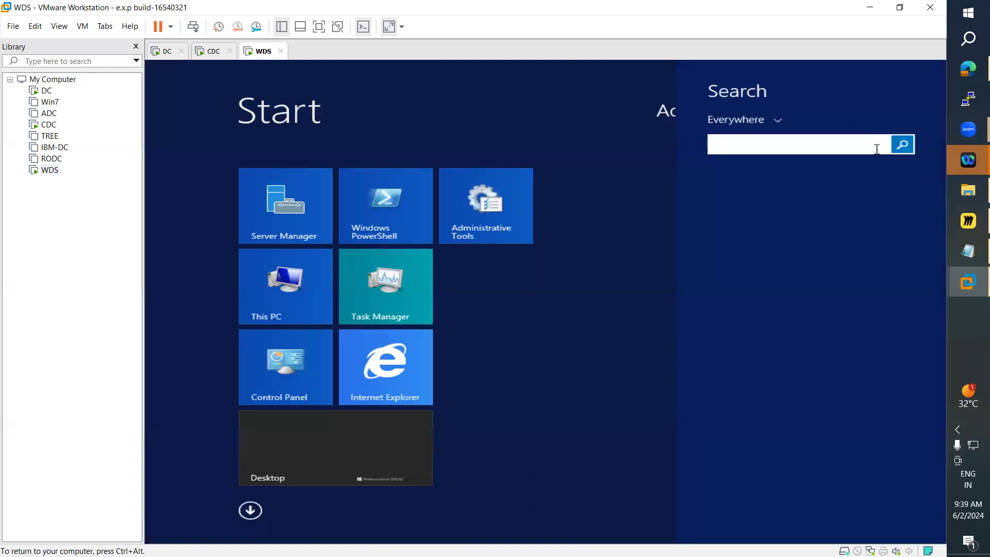
{"action": "type", "text": "nopa.cpl"}
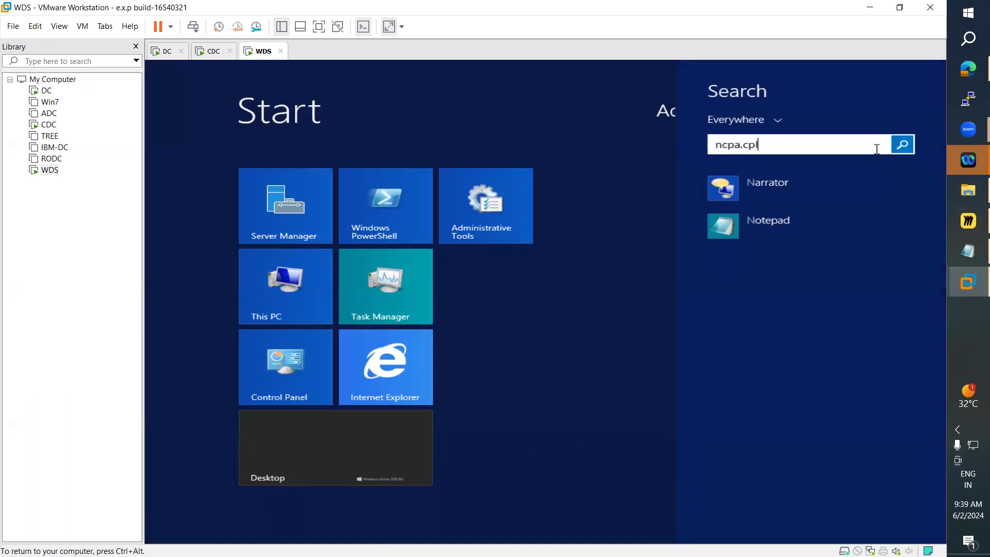
{"action": "key", "text": "Return"}
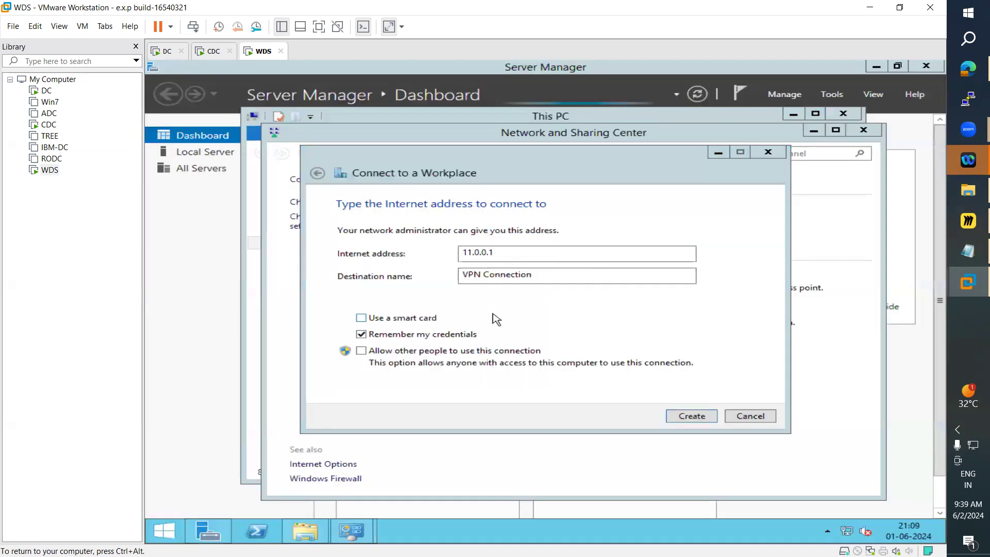
{"action": "double_click", "coordinate": [363, 215]}
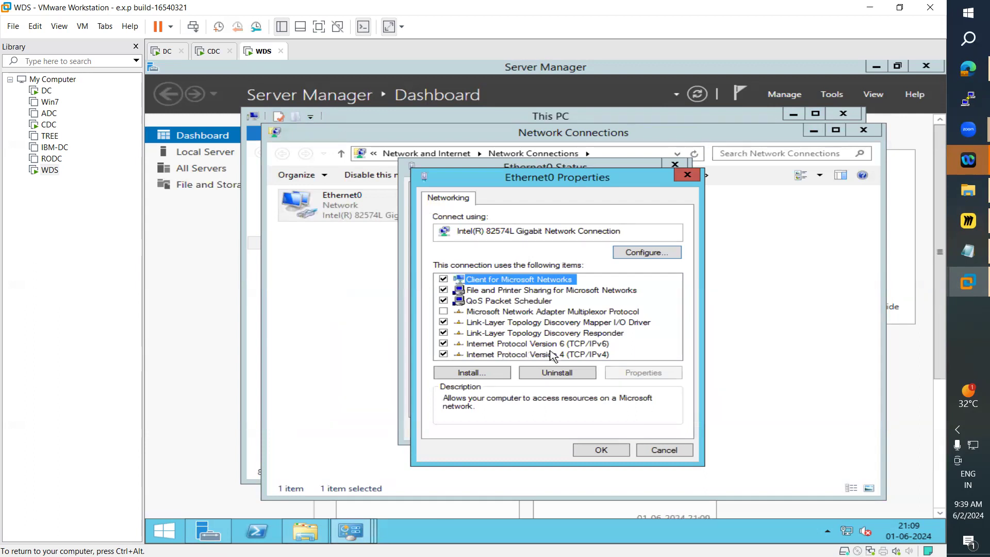
{"action": "left_click", "coordinate": [552, 354]}
{"action": "left_click", "coordinate": [654, 375]}
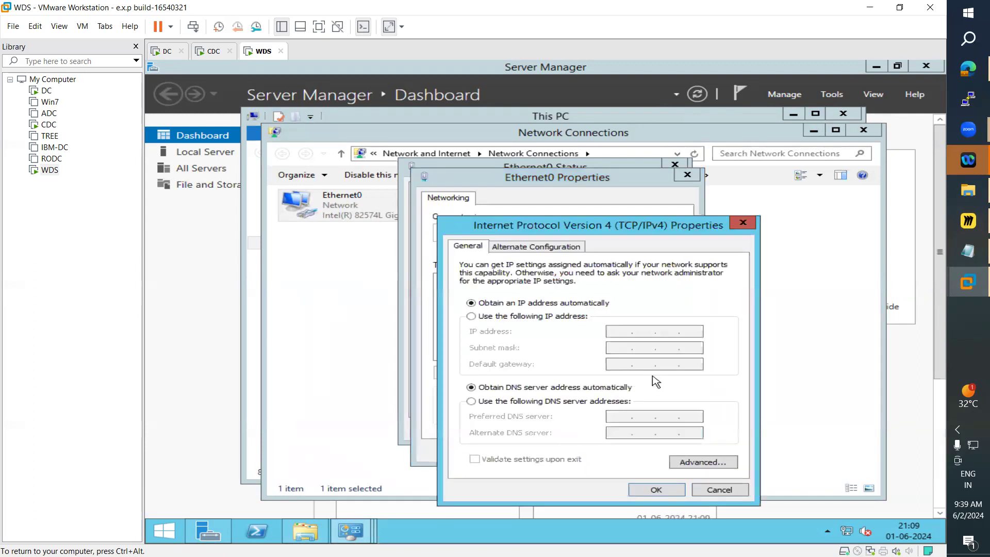
{"action": "left_click", "coordinate": [529, 319]}
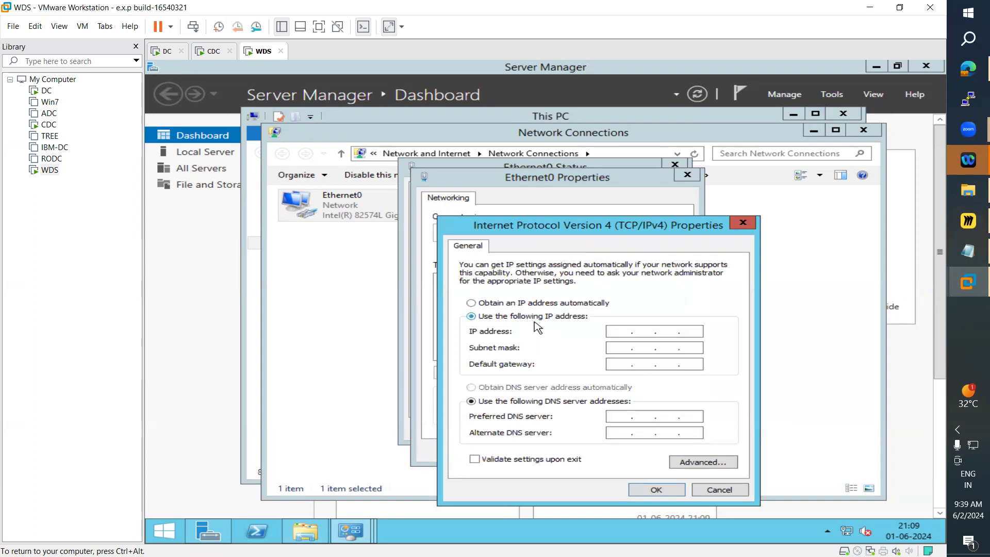
{"action": "left_click", "coordinate": [610, 332]}
Step: Set WDS Ethernet0 IPv4 to 11.0.0.2, mask 255.0.0.0, preferred DNS 11.0.0.1, and close the properties
{"action": "left_click", "coordinate": [210, 58]}
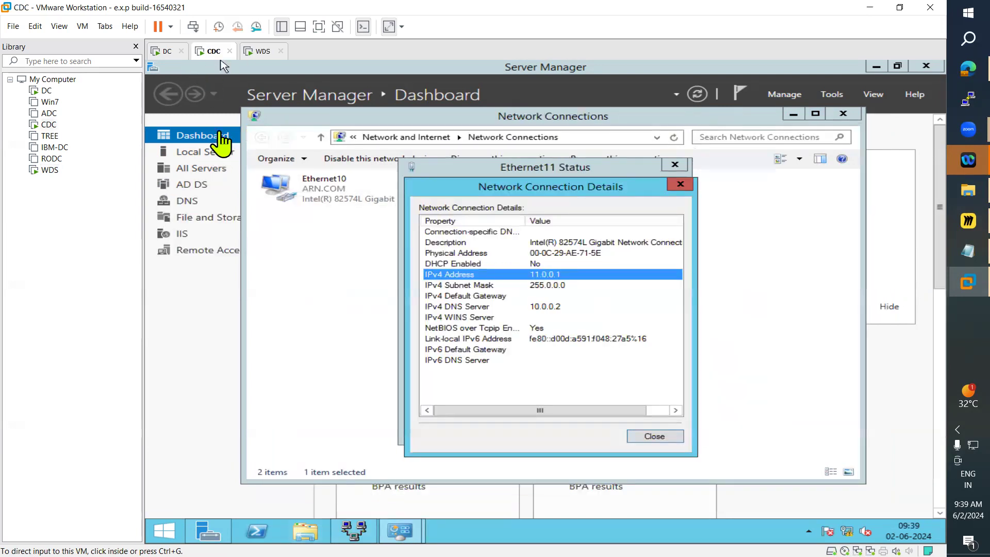
{"action": "left_click", "coordinate": [257, 54]}
{"action": "left_click", "coordinate": [621, 330]}
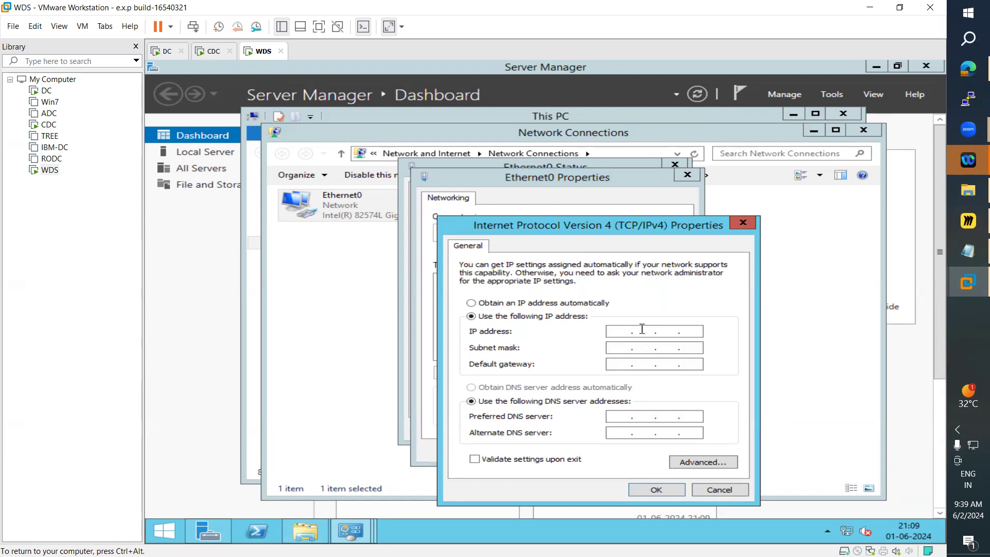
{"action": "type", "text": "12 "}
{"action": "type", "text": ". "}
{"action": "type", "text": "0 . 0 ."}
{"action": "left_click", "coordinate": [679, 328]}
{"action": "type", "text": "12"}
{"action": "key", "text": "BackSpace"}
{"action": "type", "text": "1"}
{"action": "type", "text": "2"}
{"action": "double_click", "coordinate": [624, 331]}
{"action": "type", "text": "11 . 000"}
{"action": "key", "text": "BackSpace"}
{"action": "key", "text": "BackSpace"}
{"action": "key", "text": "BackSpace"}
{"action": "key", "text": "BackSpace"}
{"action": "type", "text": "0.0.2"}
{"action": "key", "text": "Tab"}
{"action": "key", "text": "Tab"}
{"action": "key", "text": "Tab"}
{"action": "key", "text": "Tab"}
{"action": "type", "text": "11 . 0 . 0 . "}
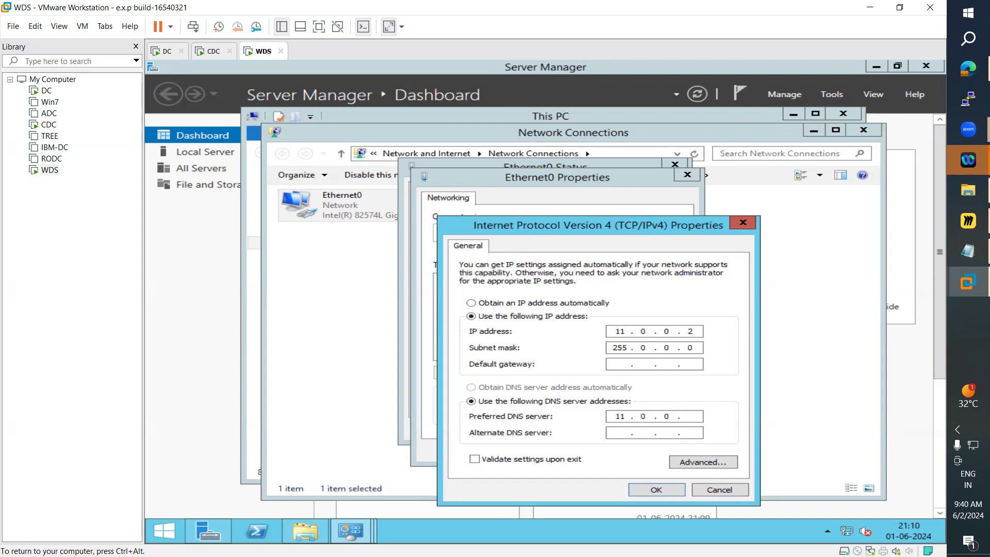
{"action": "type", "text": "1"}
{"action": "left_click", "coordinate": [672, 495]}
{"action": "left_click", "coordinate": [612, 452]}
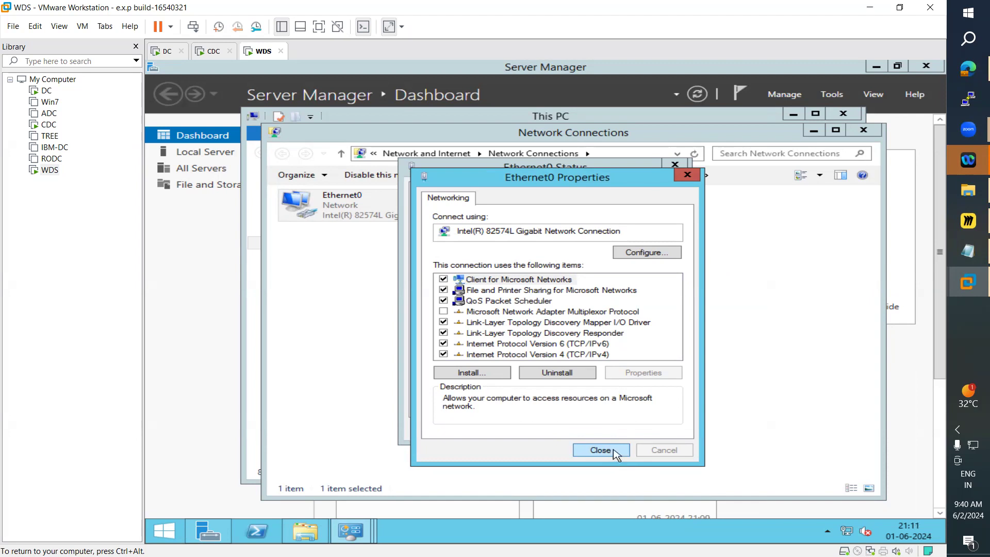
{"action": "left_click", "coordinate": [611, 451]}
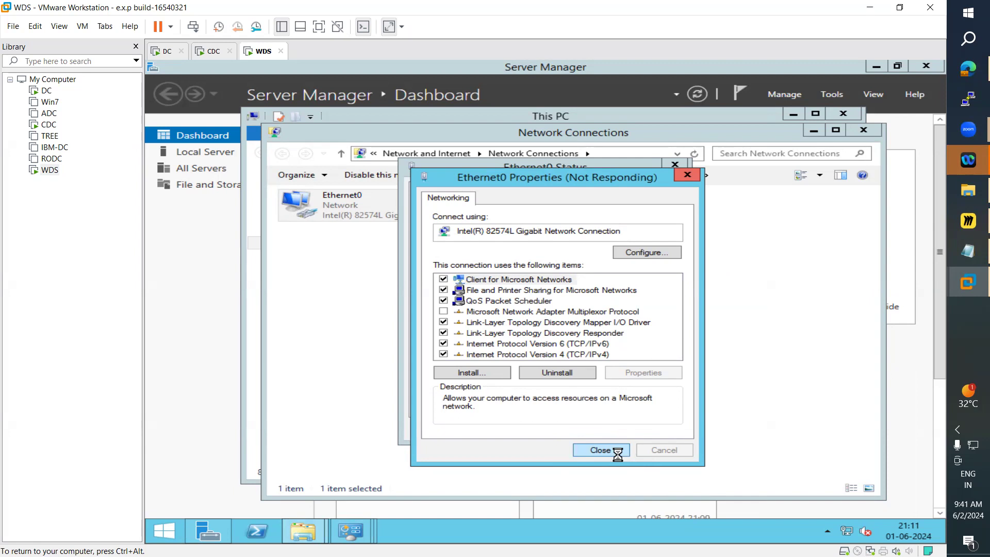
Step: Close the CDC network connection details and check the DC, CDC and WDS machines
{"action": "left_click", "coordinate": [213, 51]}
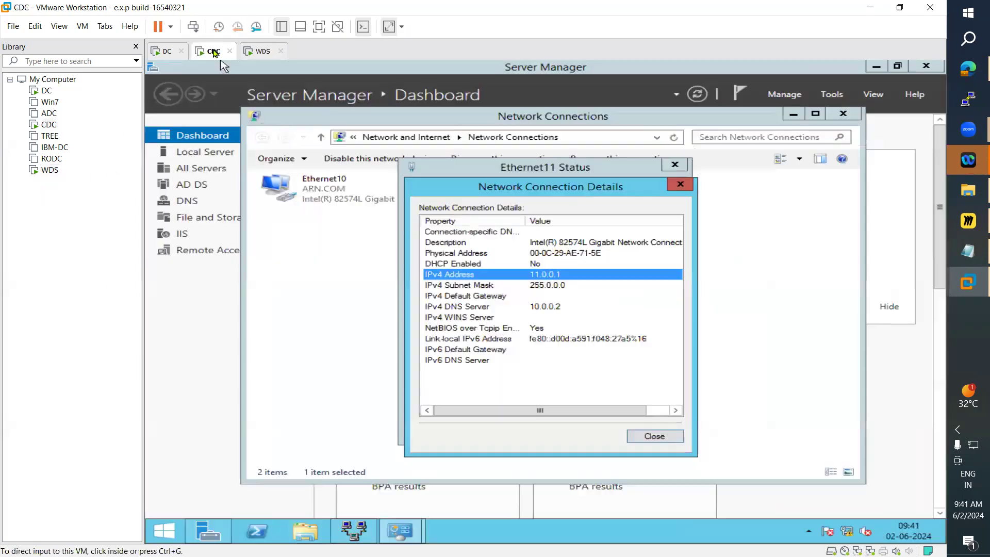
{"action": "left_click", "coordinate": [680, 185]}
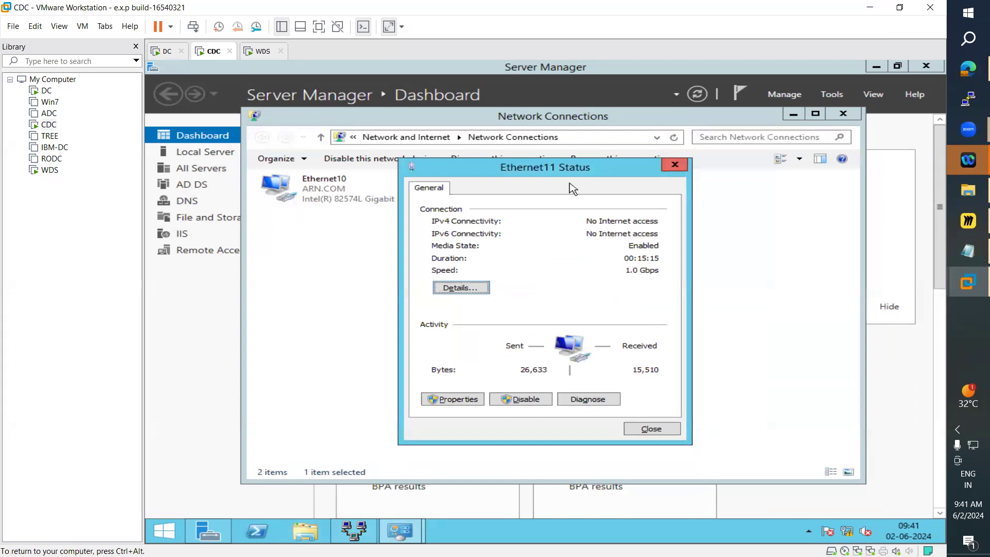
{"action": "left_click", "coordinate": [262, 51]}
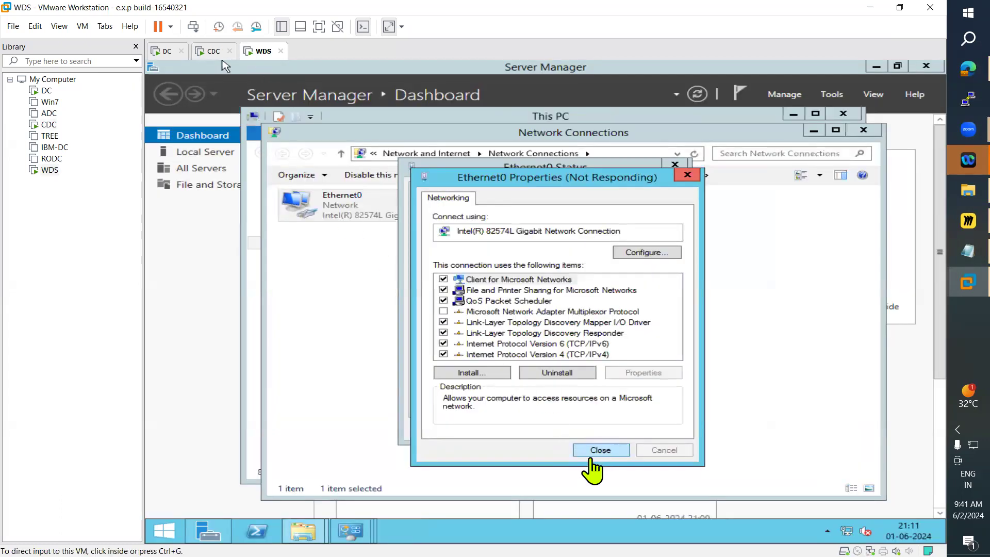
{"action": "left_click", "coordinate": [166, 52]}
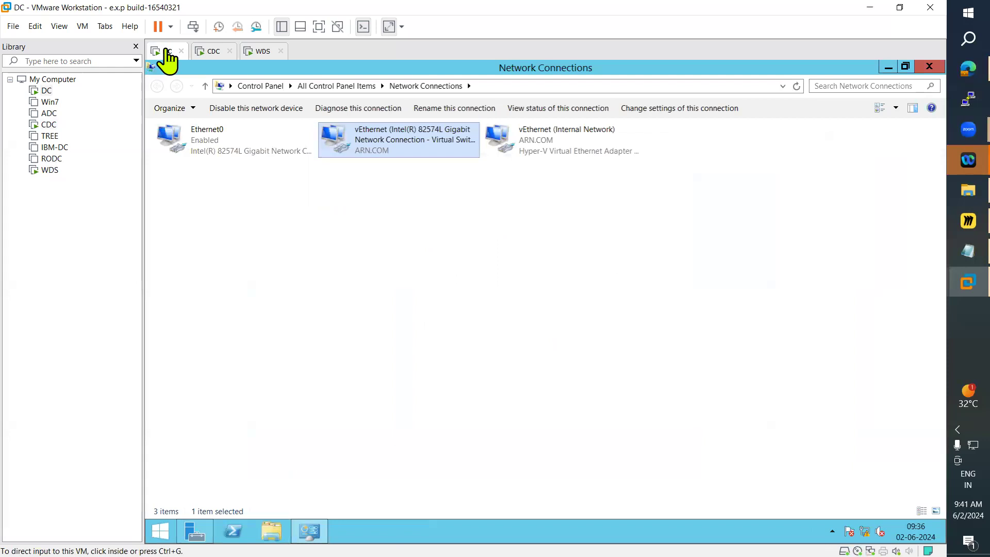
{"action": "left_click", "coordinate": [214, 52]}
{"action": "left_click", "coordinate": [257, 51]}
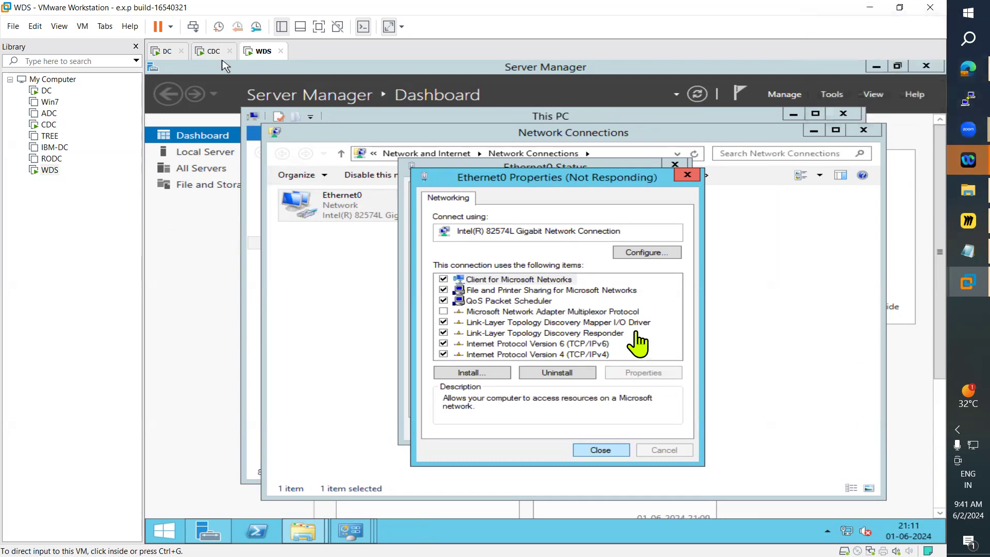
{"action": "left_click", "coordinate": [602, 449]}
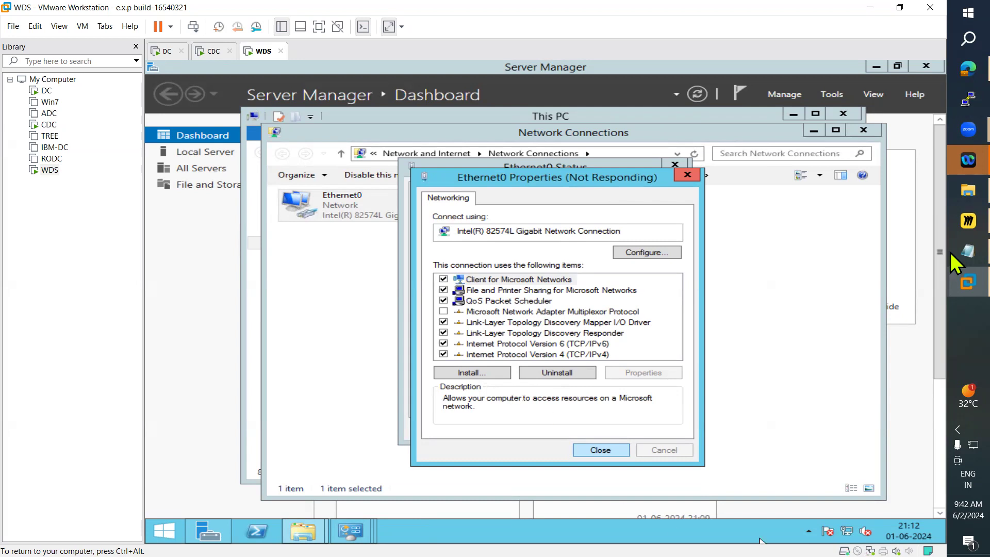
{"action": "left_click", "coordinate": [965, 222]}
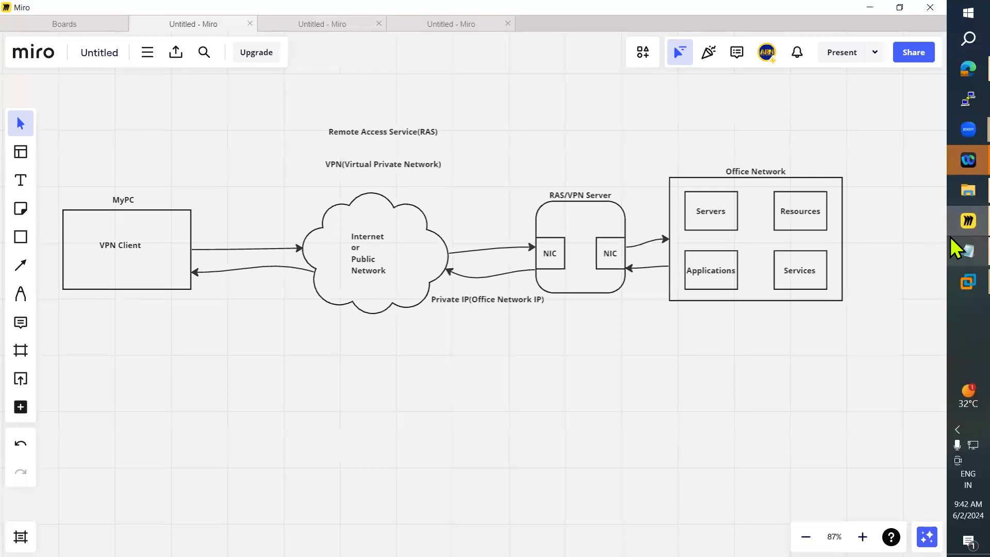
{"action": "left_click", "coordinate": [951, 221]}
{"action": "left_click", "coordinate": [951, 189]}
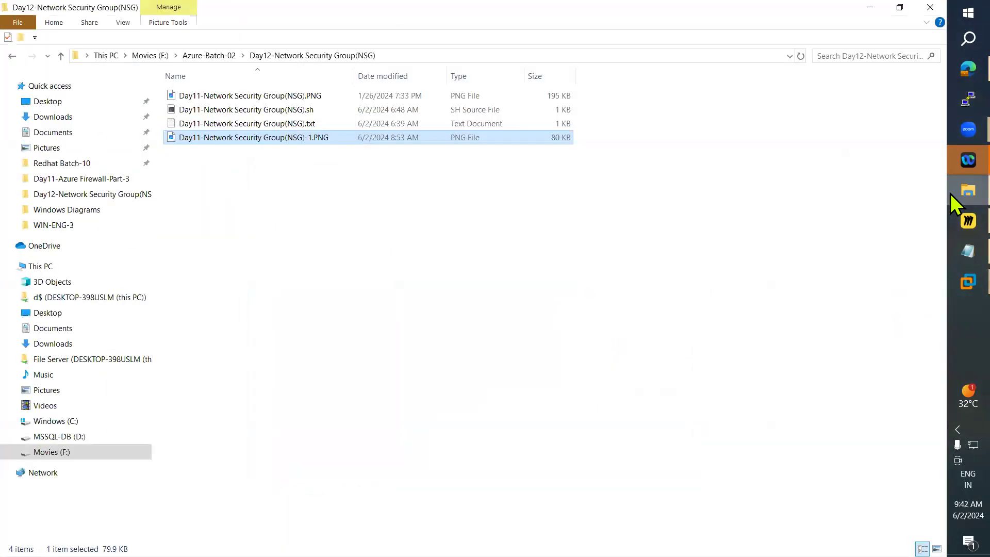
{"action": "left_click", "coordinate": [930, 7]}
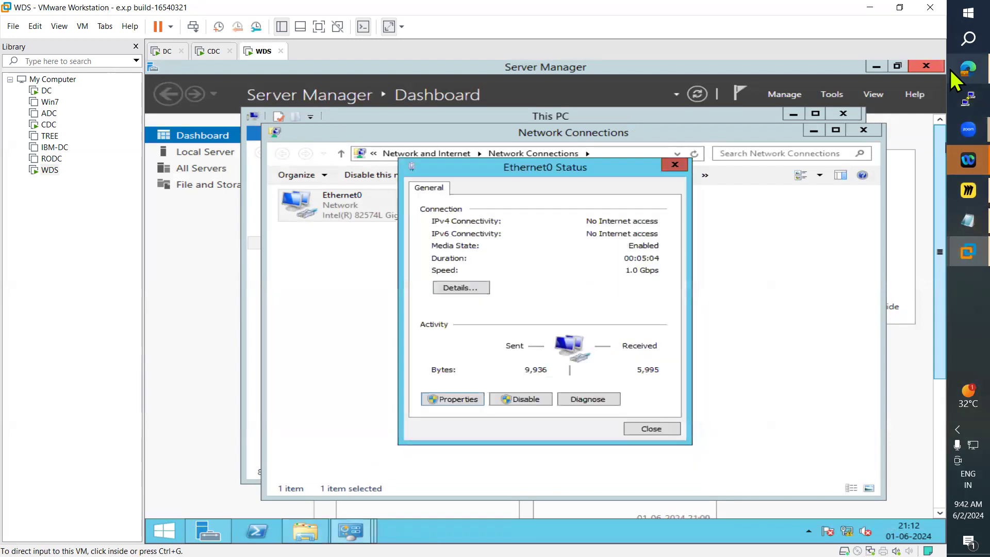
Step: Close the Ethernet0 status window and finish creating the VPN Connection workplace connection to 11.0.0.1
{"action": "left_click", "coordinate": [651, 429]}
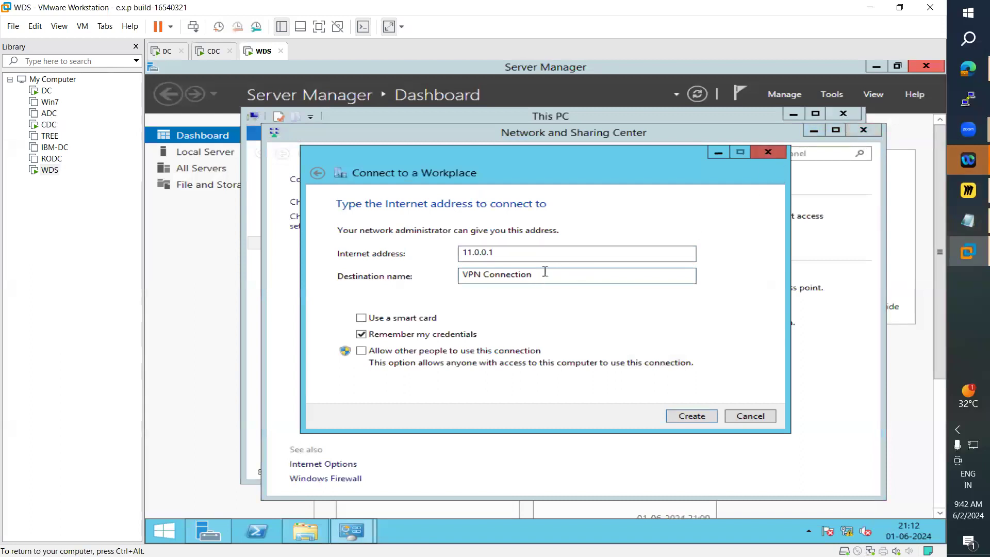
{"action": "double_click", "coordinate": [545, 271]}
{"action": "left_click", "coordinate": [694, 421]}
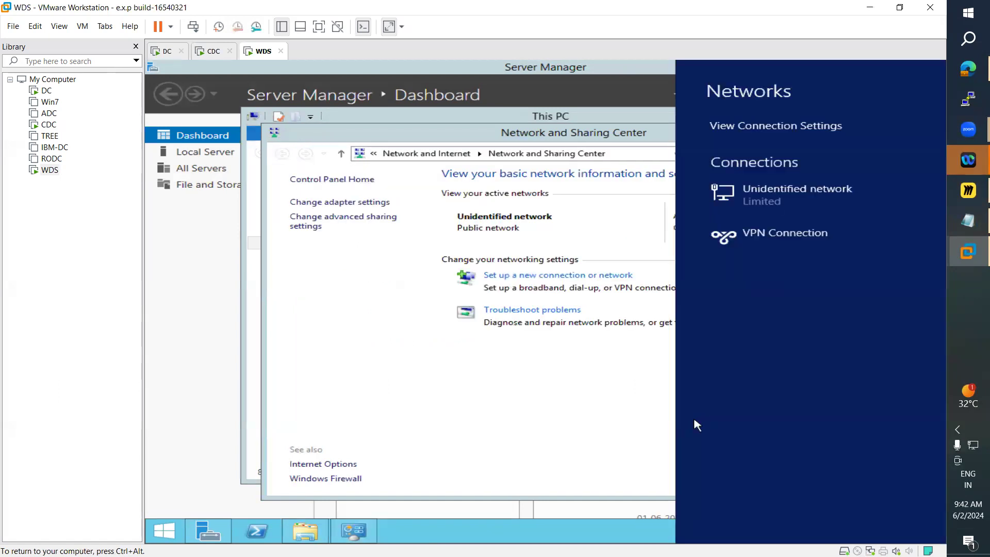
Step: Try to connect VPN Connection, signing in with the domain administrator's user name and account password, then back out
{"action": "left_click", "coordinate": [763, 236]}
{"action": "left_click", "coordinate": [864, 274]}
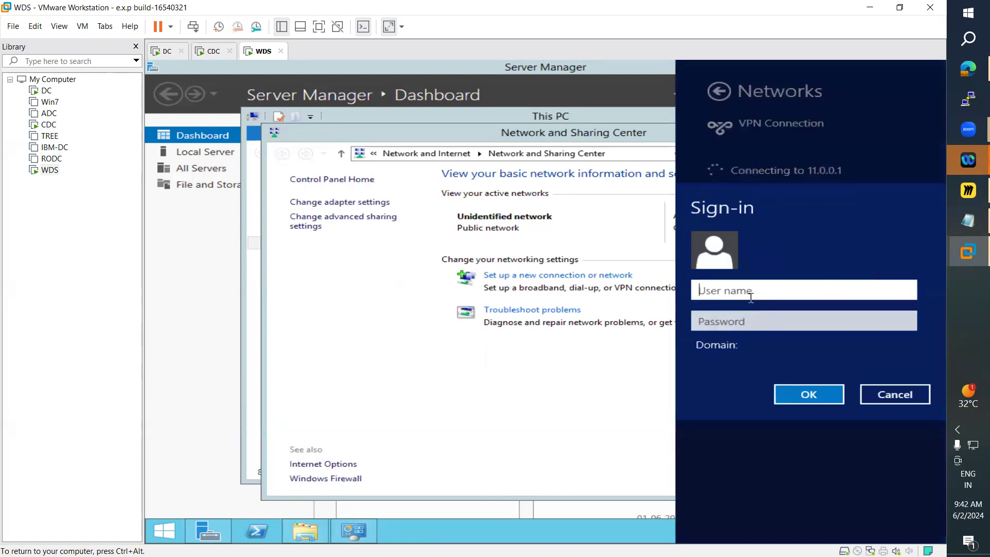
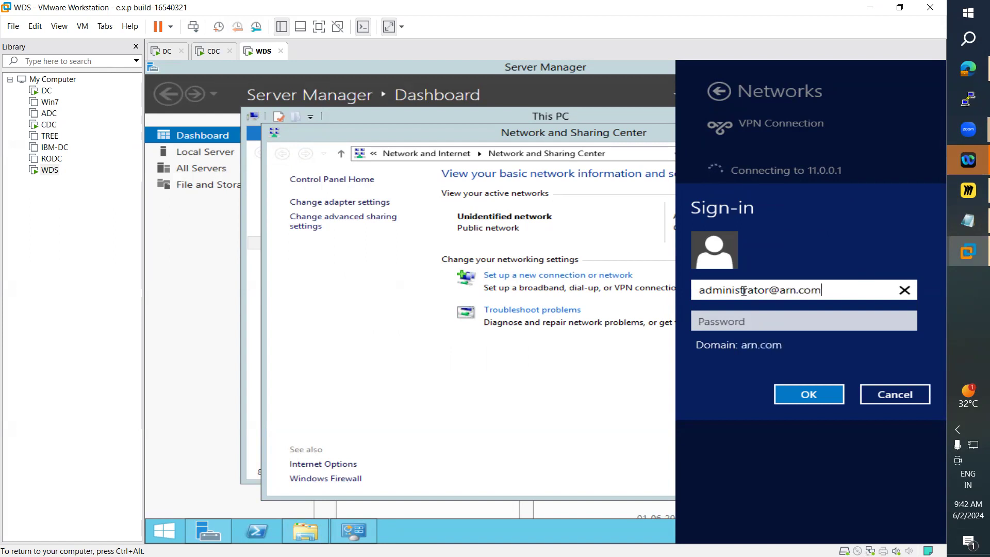
{"action": "left_click", "coordinate": [728, 321]}
{"action": "type", "text": "Admin@123"}
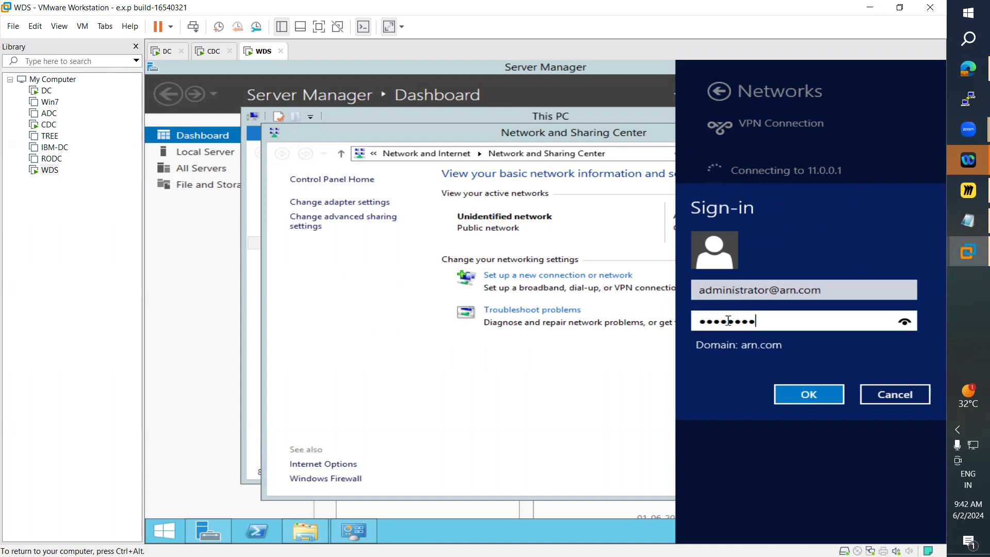
{"action": "key", "text": "Return"}
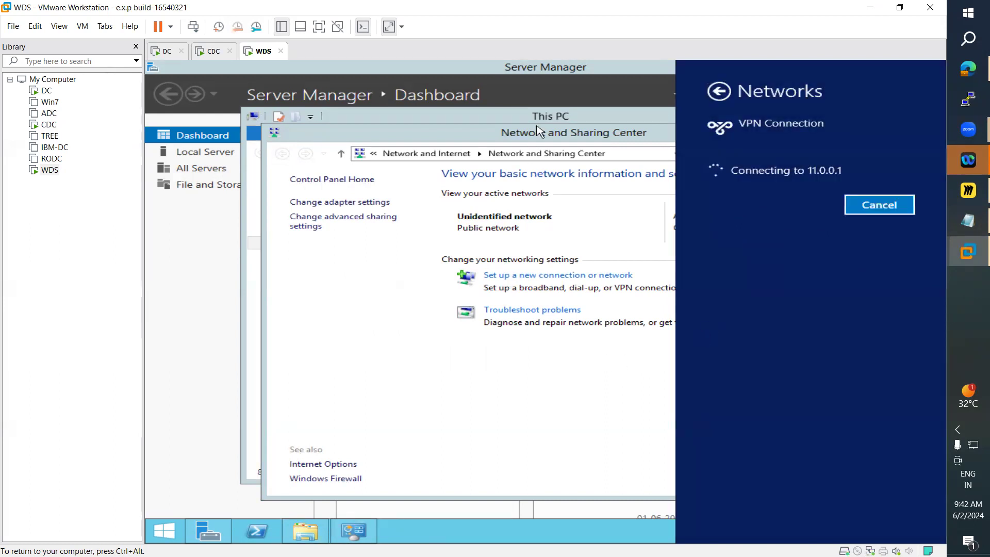
{"action": "left_click", "coordinate": [719, 92]}
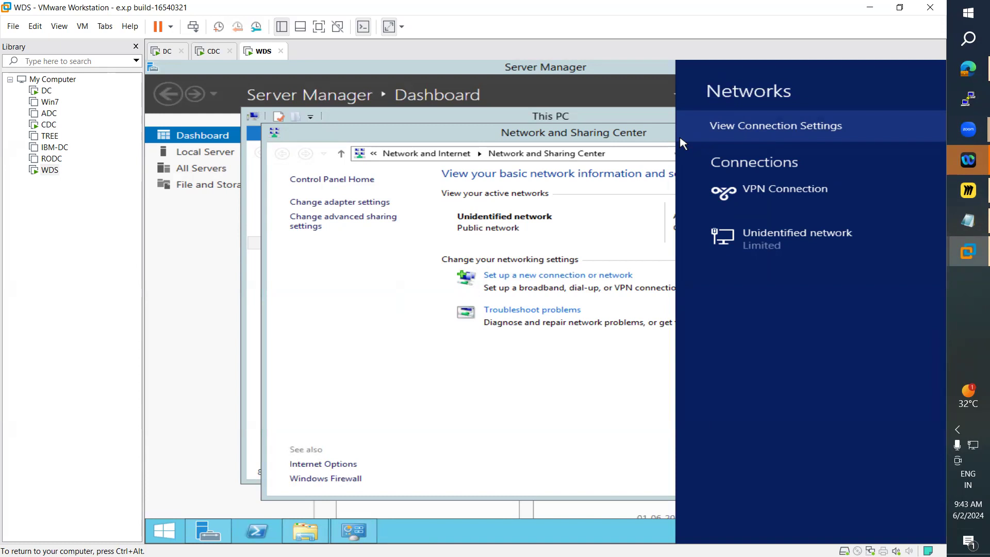
Step: Switch to the DC machine and unlock it with the administrator account password
{"action": "left_click", "coordinate": [162, 52]}
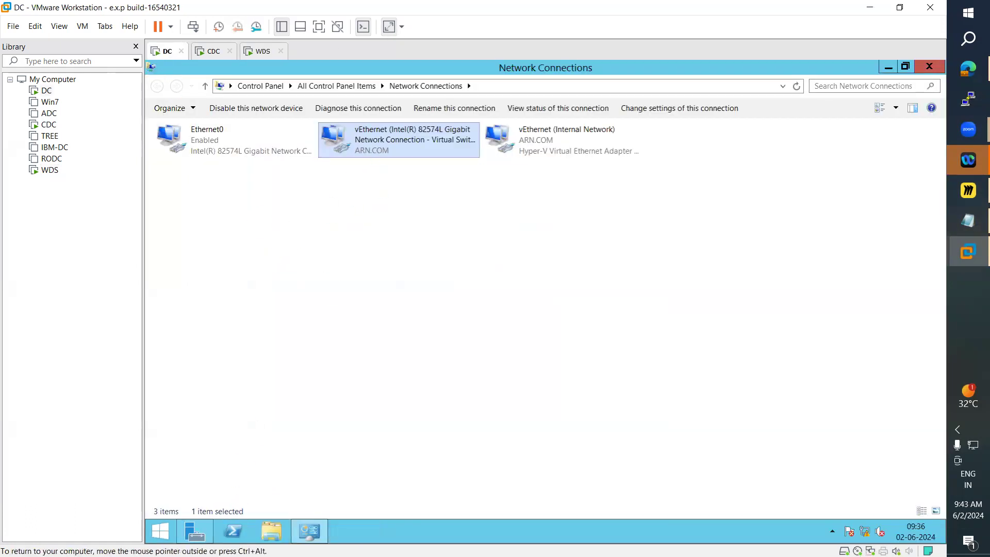
{"action": "left_click", "coordinate": [212, 51]}
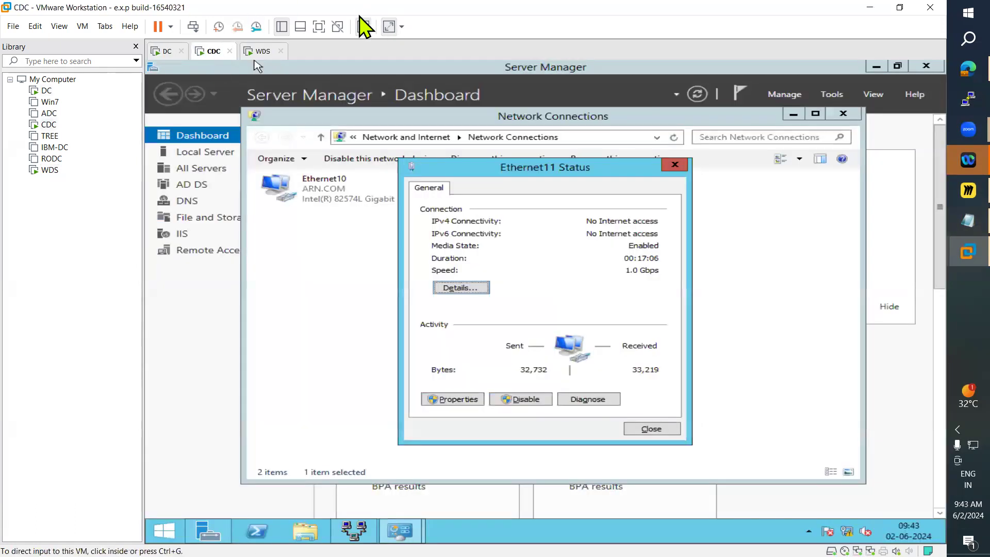
{"action": "left_click", "coordinate": [167, 52]}
{"action": "left_click", "coordinate": [82, 27]}
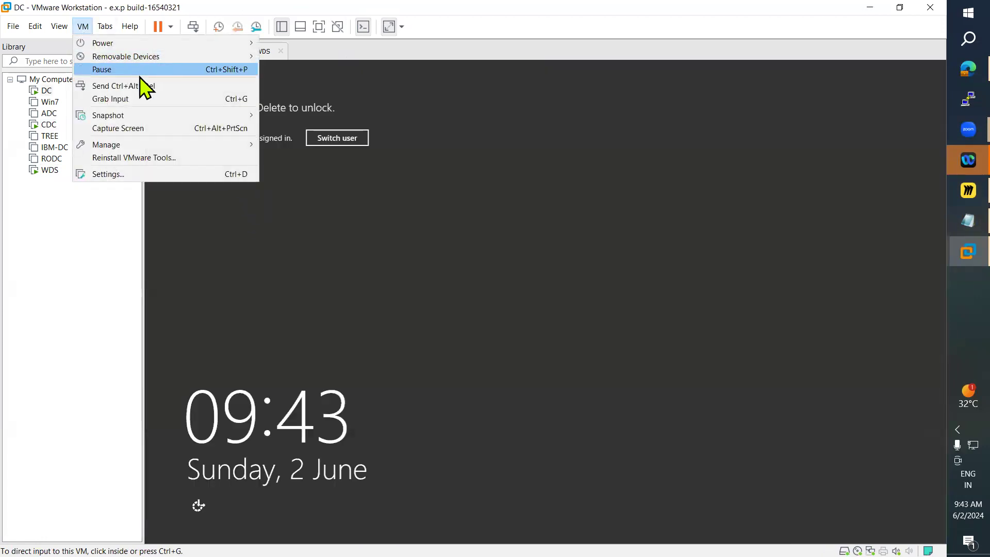
{"action": "left_click", "coordinate": [144, 84]}
{"action": "left_click", "coordinate": [536, 239]}
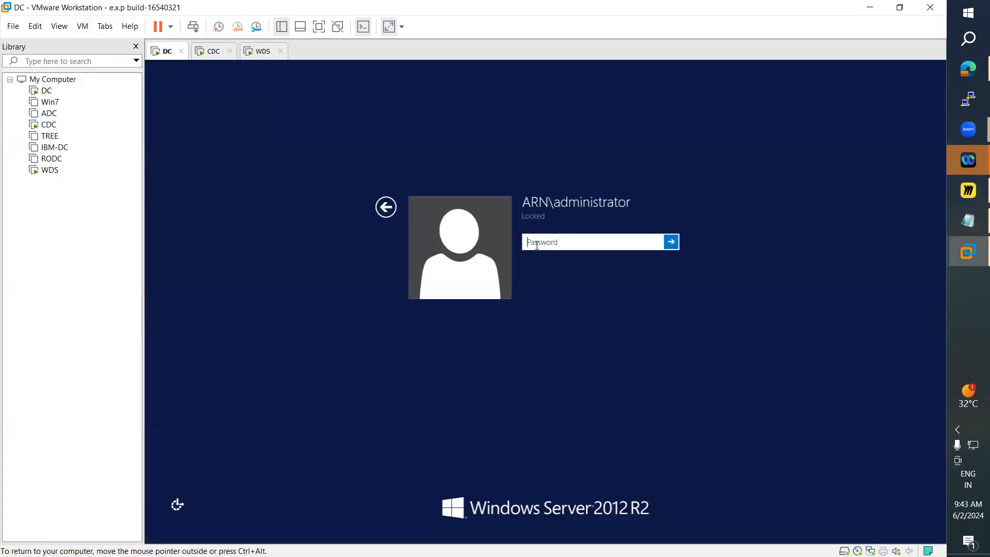
{"action": "type", "text": "Pas"}
{"action": "key", "text": "Return"}
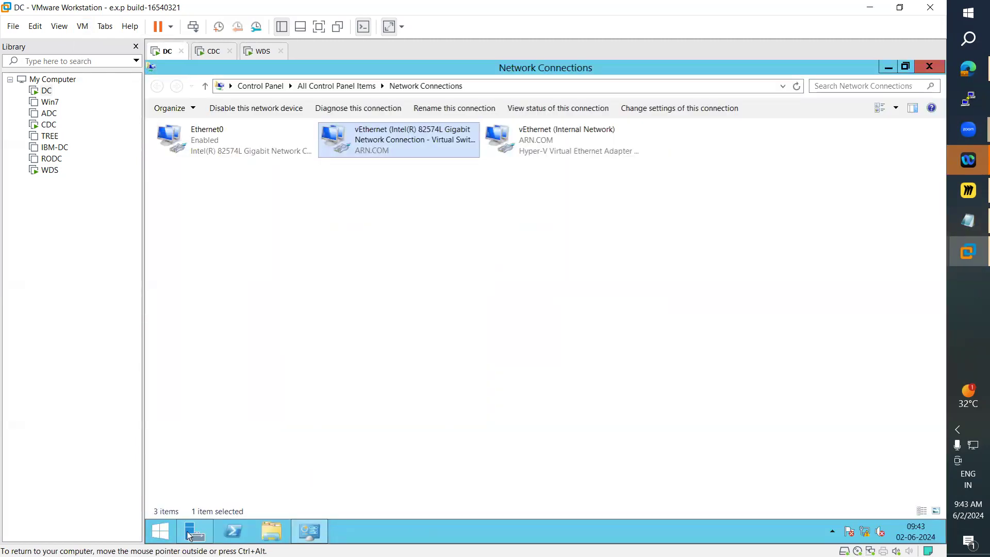
Step: Open Active Directory Users and Computers from Server Manager and browse to the ARN.COM Users container
{"action": "left_click", "coordinate": [189, 536]}
{"action": "left_click", "coordinate": [850, 96]}
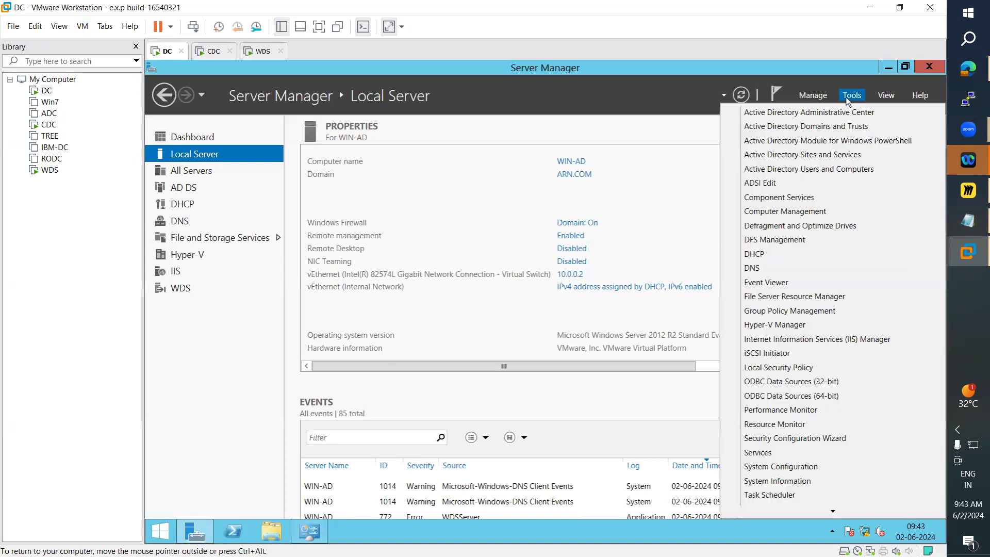
{"action": "left_click", "coordinate": [810, 170]}
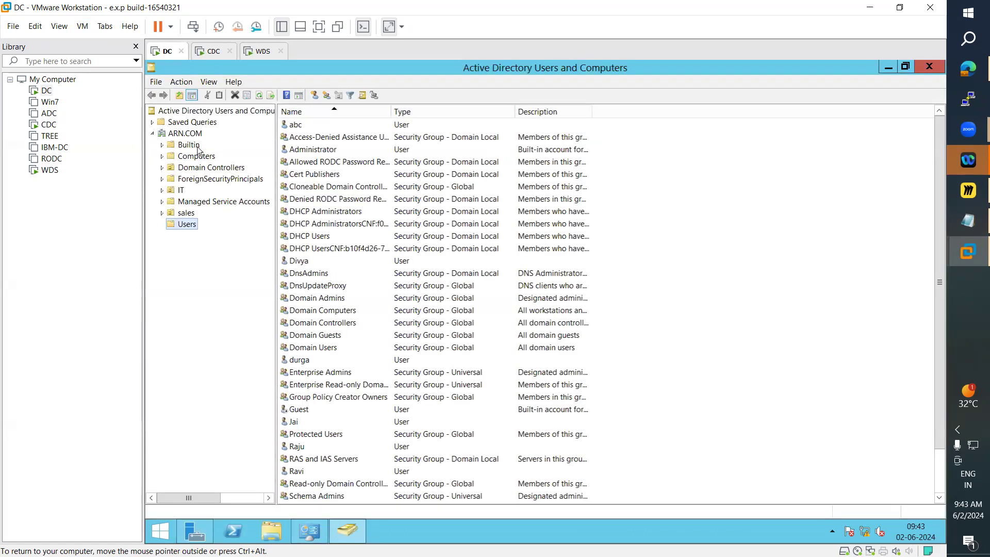
{"action": "left_click", "coordinate": [184, 133]}
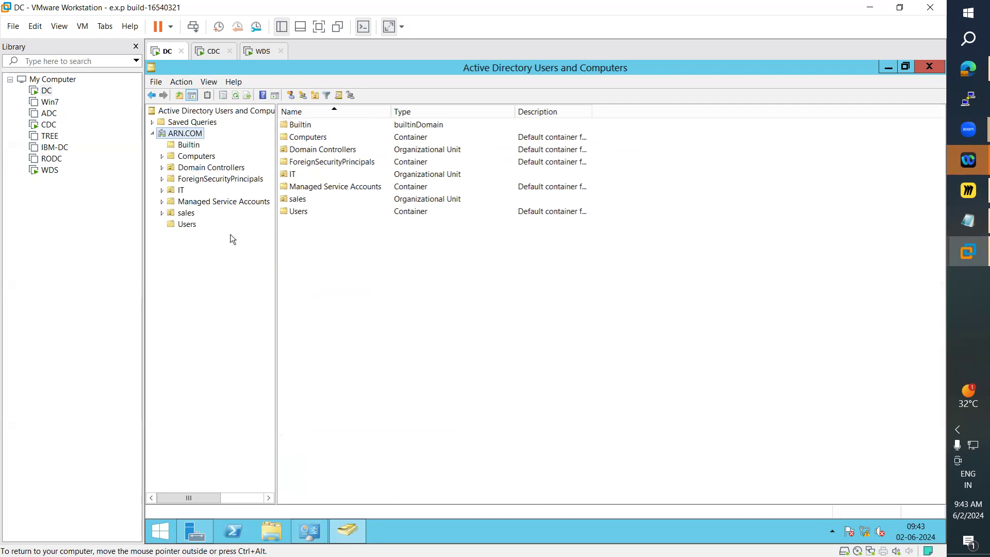
{"action": "left_click", "coordinate": [187, 225]}
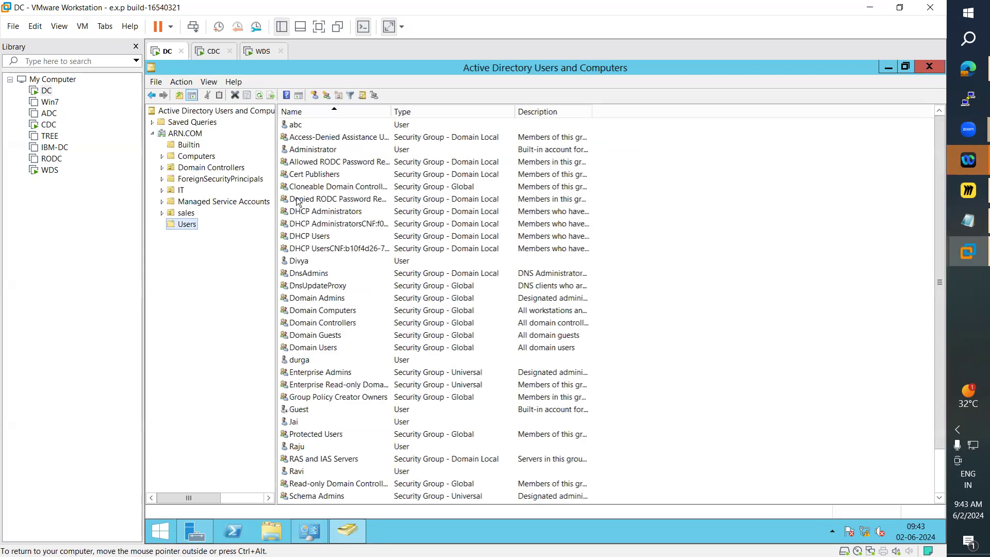
Step: Open the Administrator account's properties and set its Dial-in network access permission to Allow access, applying the change
{"action": "left_click", "coordinate": [293, 200]}
{"action": "key", "text": "a"}
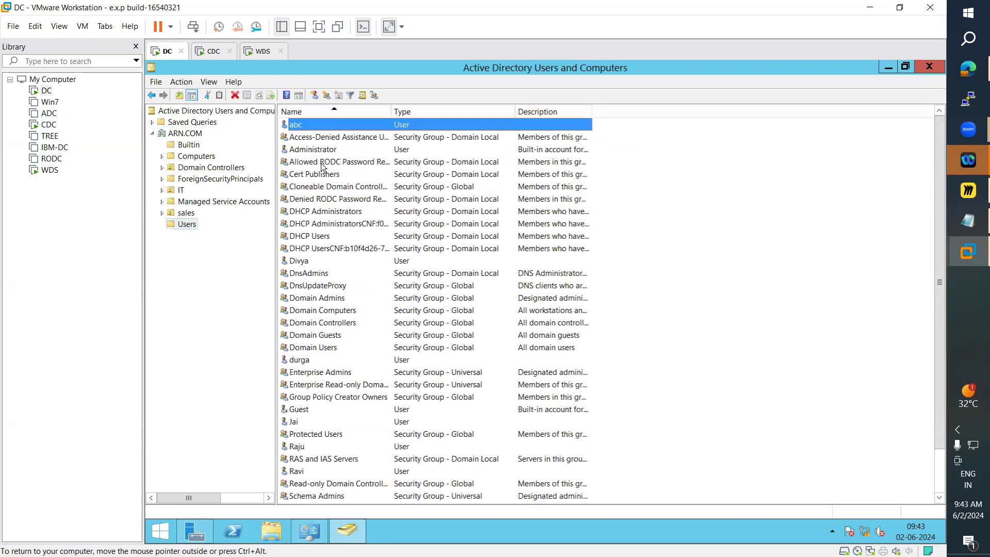
{"action": "key", "text": "d"}
{"action": "double_click", "coordinate": [325, 150]}
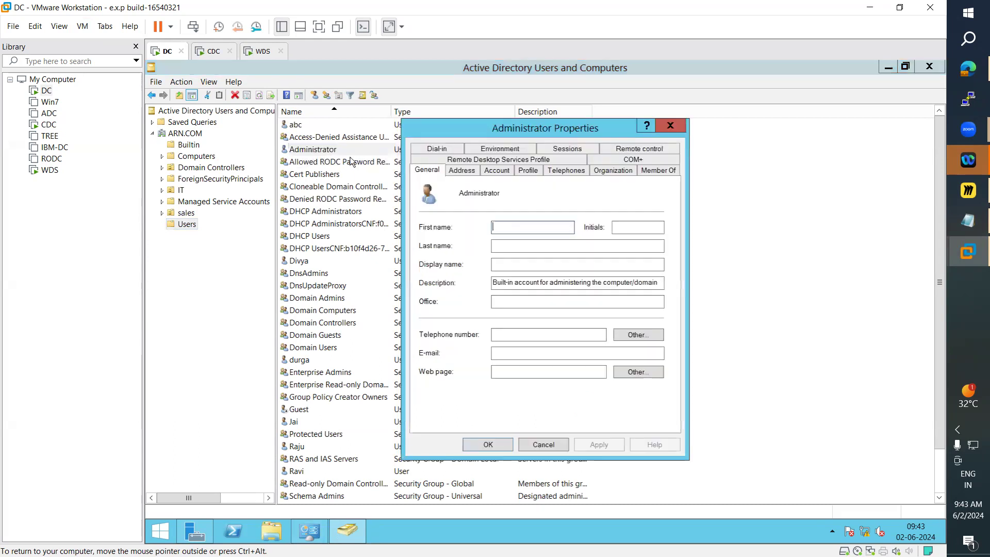
{"action": "left_click", "coordinate": [442, 149]}
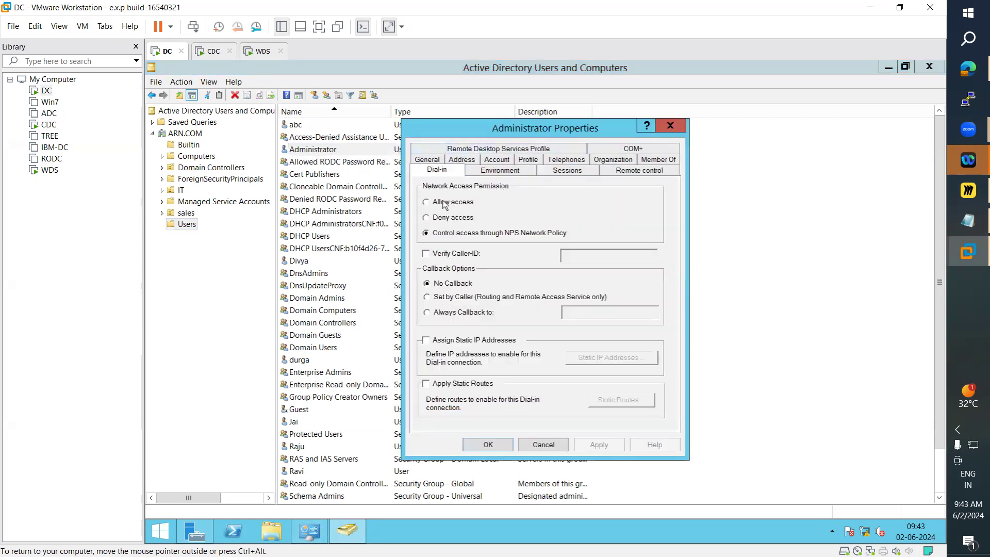
{"action": "left_click", "coordinate": [425, 202]}
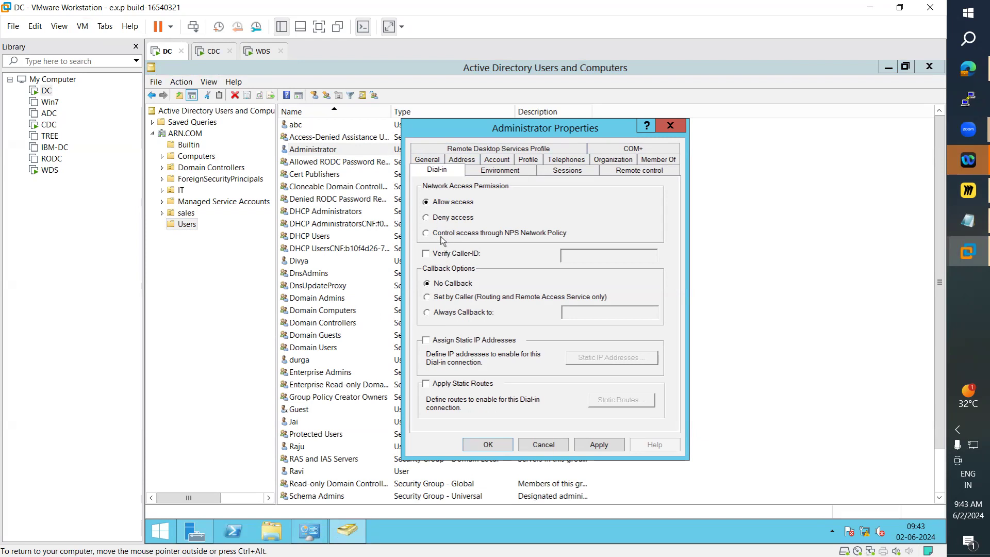
{"action": "left_click", "coordinate": [598, 444]}
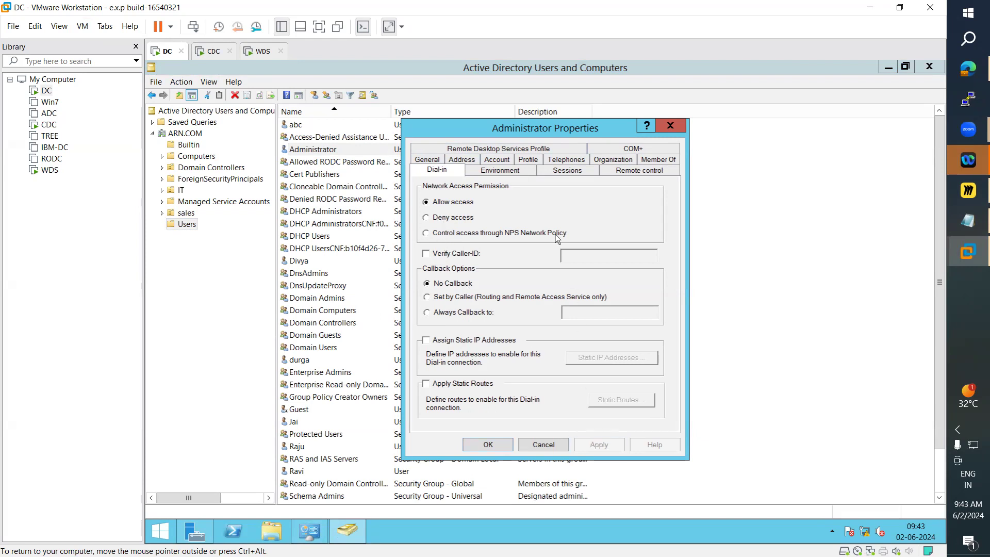
Step: Review the Administrator's Environment, Sessions, Remote control and General tabs, then close the properties with OK
{"action": "left_click", "coordinate": [508, 174]}
{"action": "left_click", "coordinate": [562, 176]}
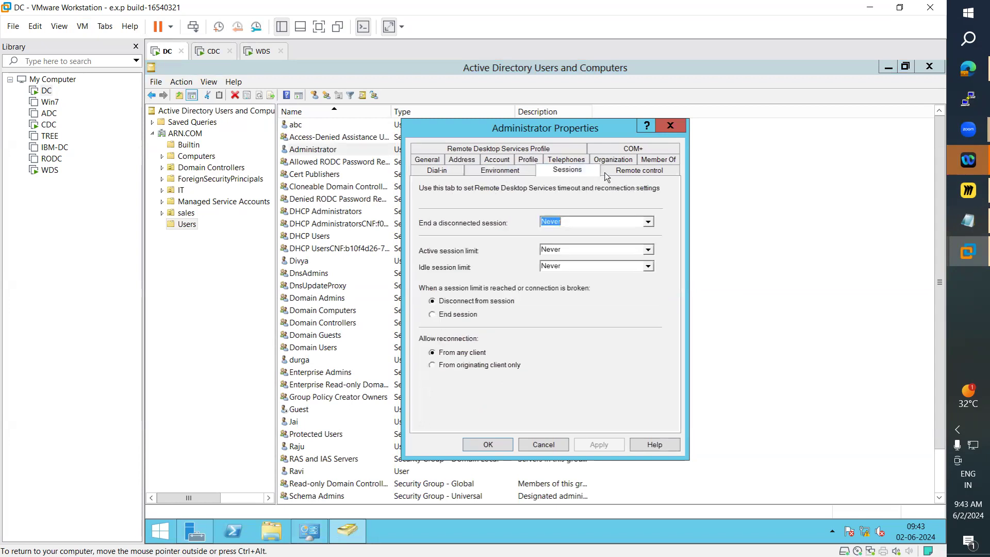
{"action": "left_click", "coordinate": [634, 177]}
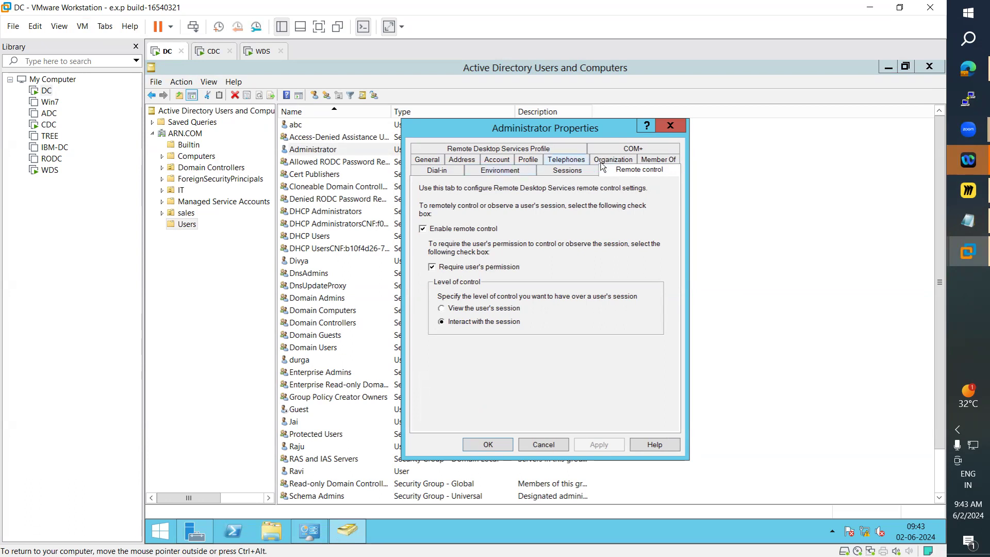
{"action": "left_click", "coordinate": [428, 160]}
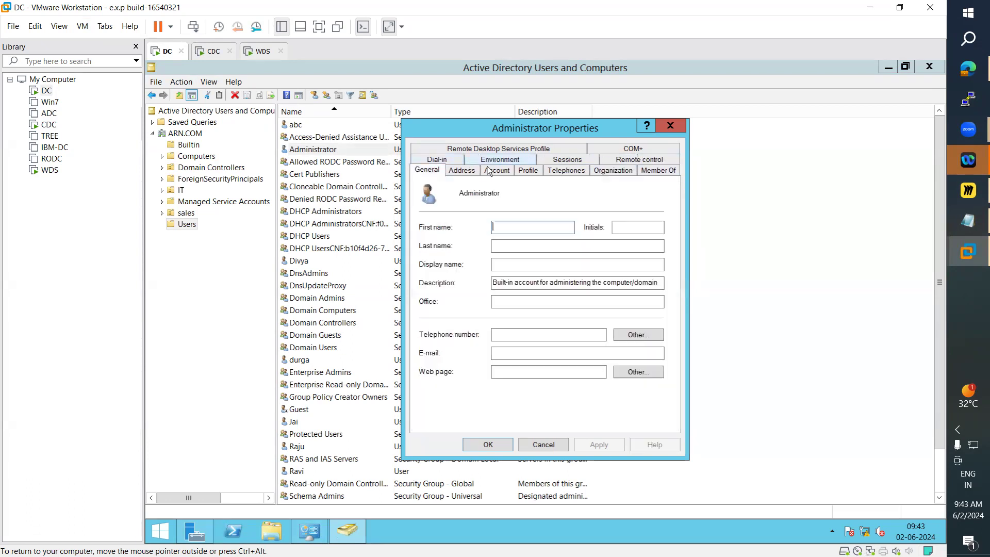
{"action": "left_click", "coordinate": [487, 444]}
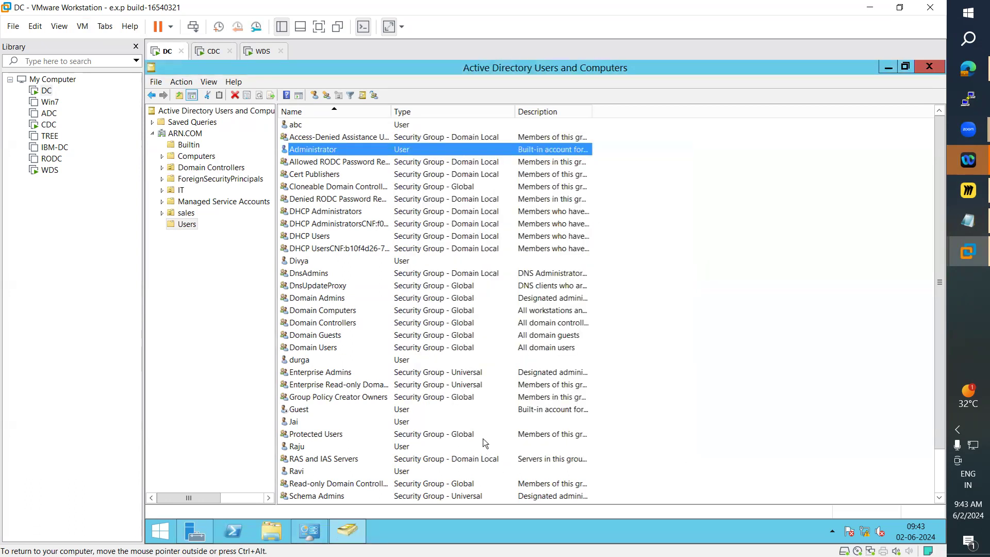
Step: On WDS, connect the VPN Connection, signing in with the ARN.COM administrator account and its password
{"action": "left_click", "coordinate": [262, 52]}
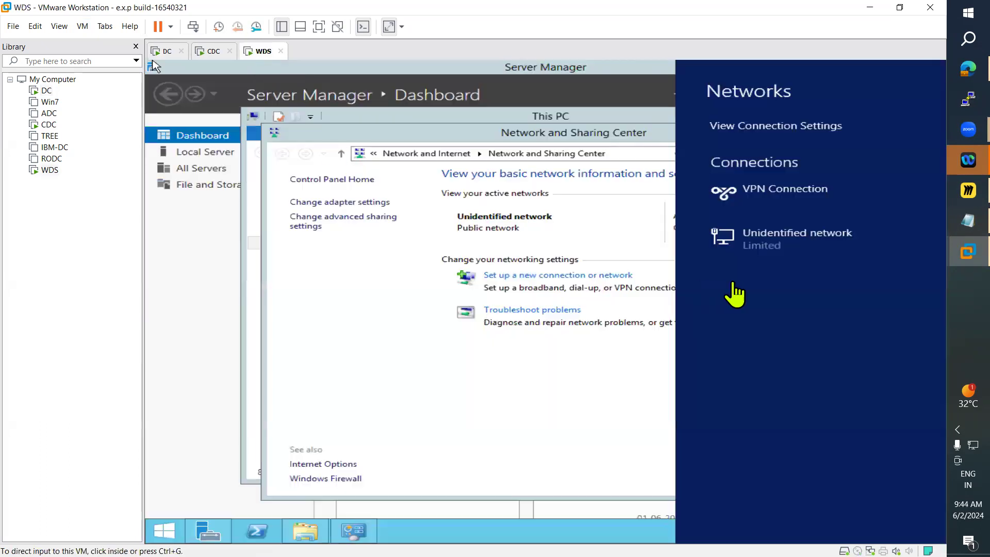
{"action": "left_click", "coordinate": [768, 206]}
{"action": "left_click", "coordinate": [765, 200]}
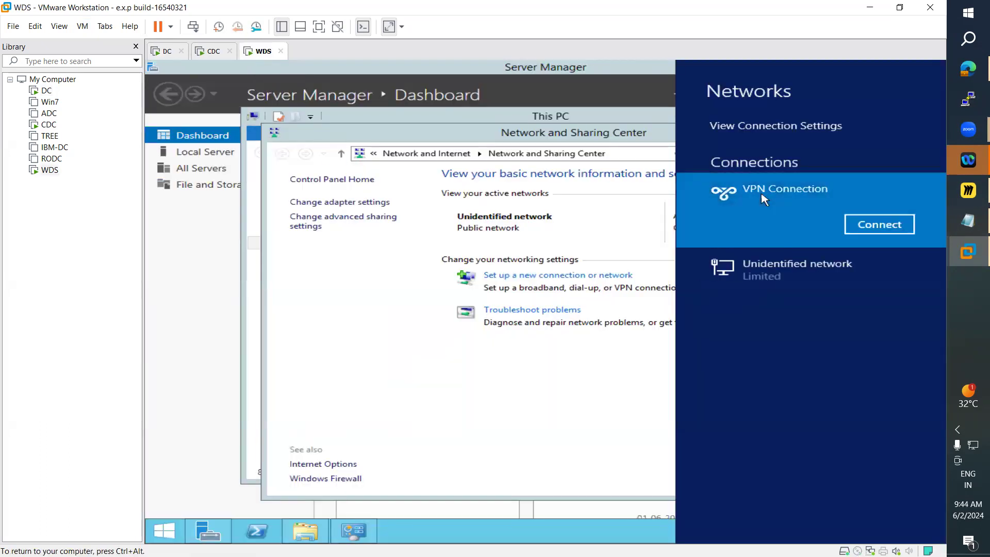
{"action": "left_click", "coordinate": [881, 225]}
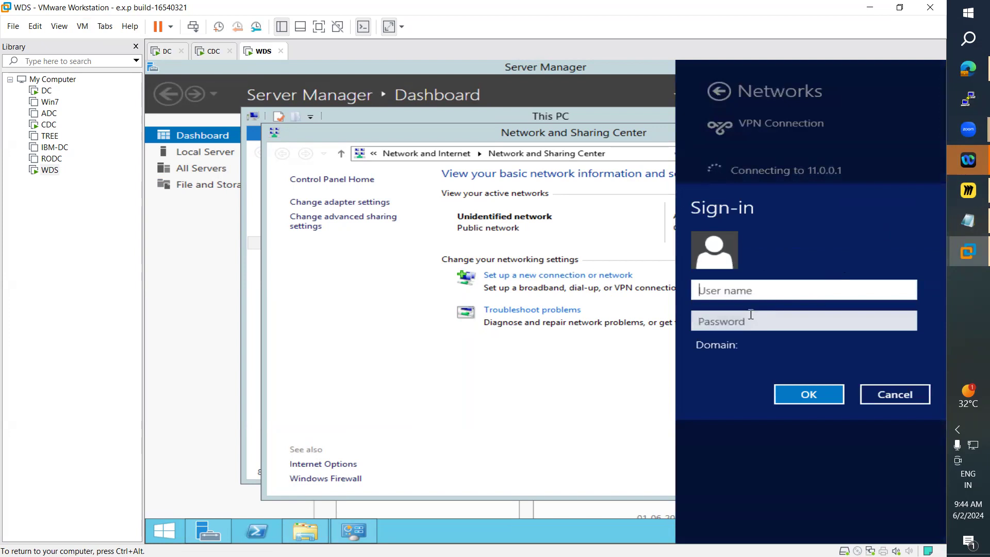
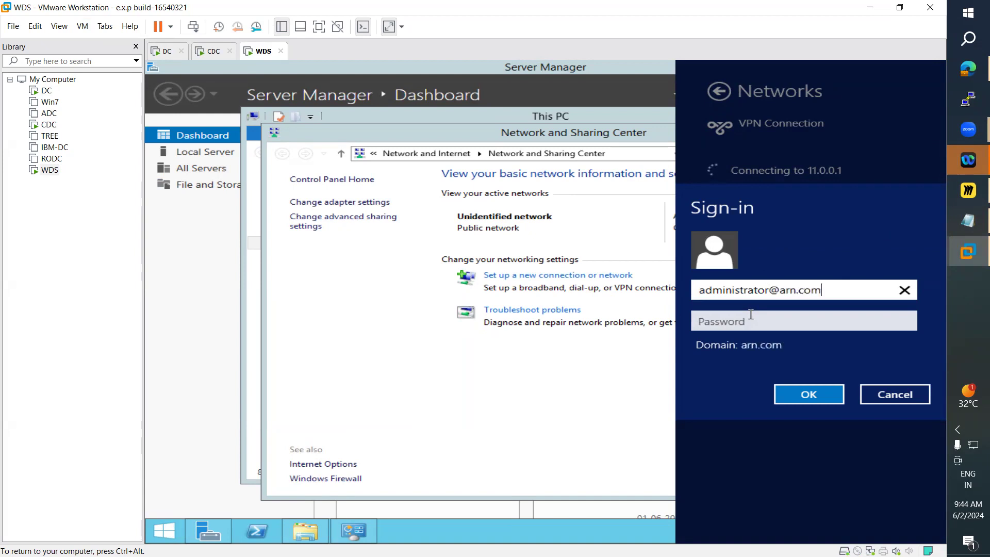
{"action": "key", "text": "Tab"}
{"action": "type", "text": "•••••"}
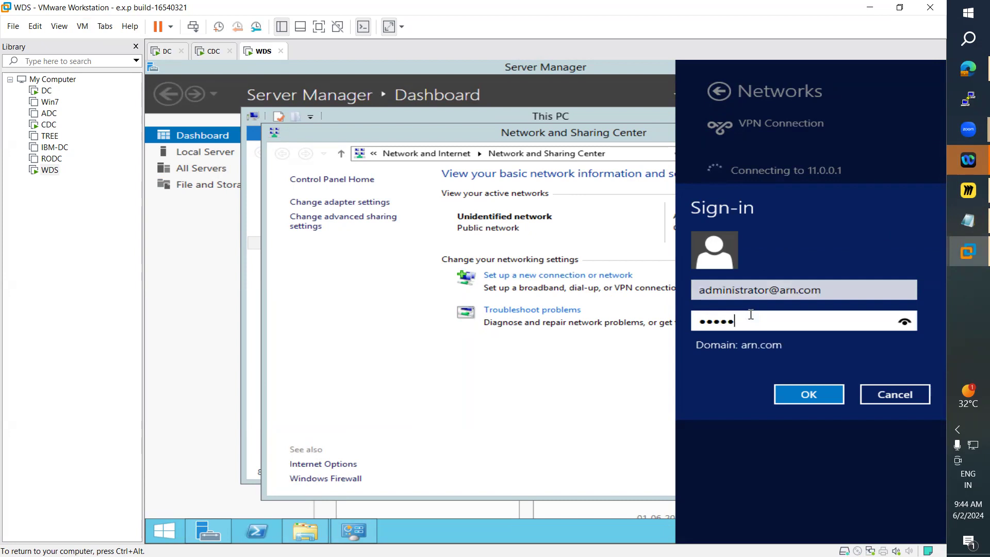
{"action": "key", "text": "Return"}
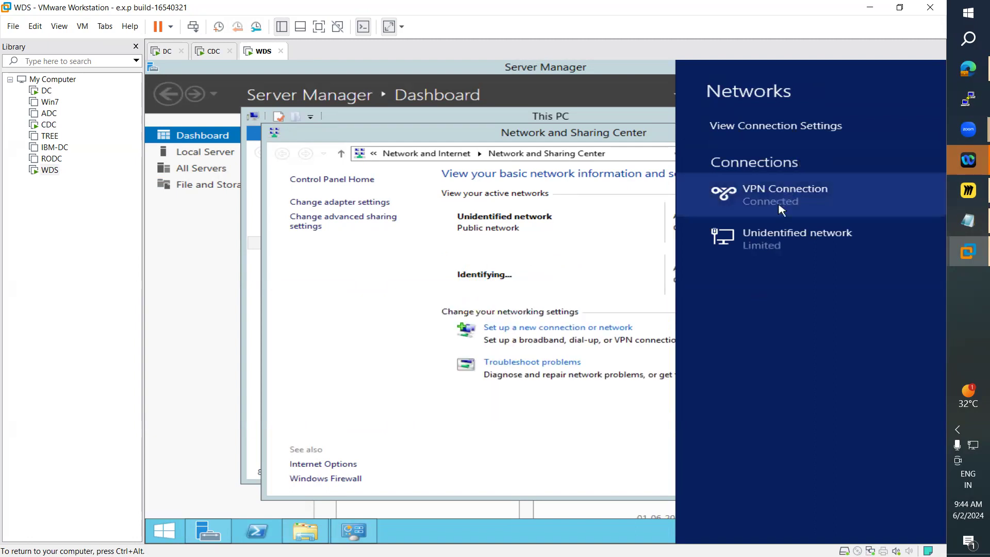
Step: Close the Network and Sharing Center and This PC windows and minimize Server Manager
{"action": "left_click", "coordinate": [609, 128]}
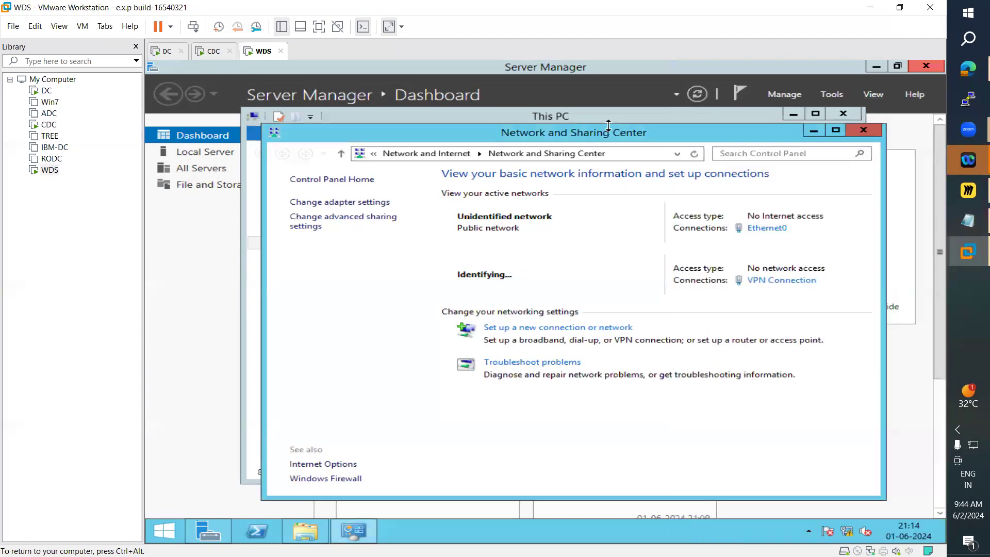
{"action": "left_click", "coordinate": [864, 129]}
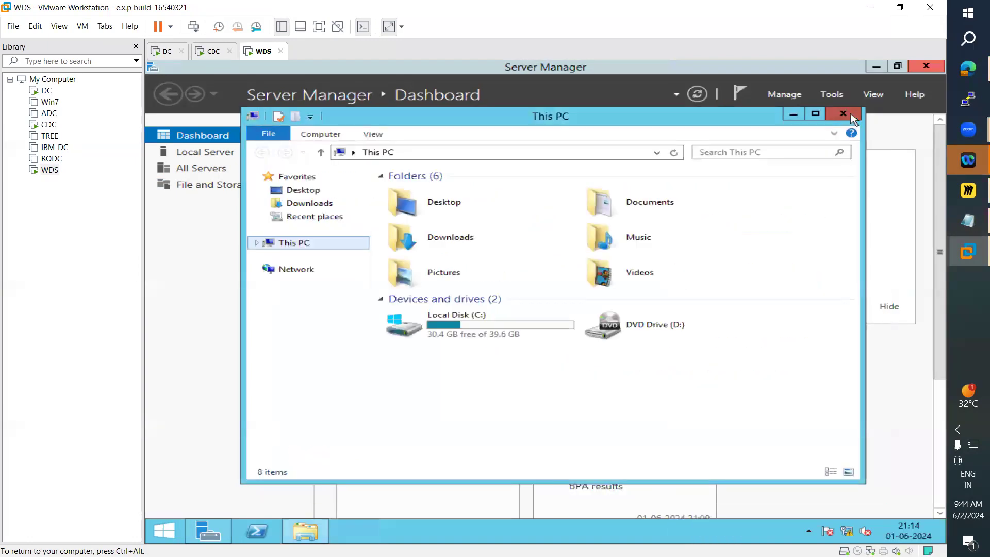
{"action": "left_click", "coordinate": [843, 113]}
{"action": "left_click", "coordinate": [875, 69]}
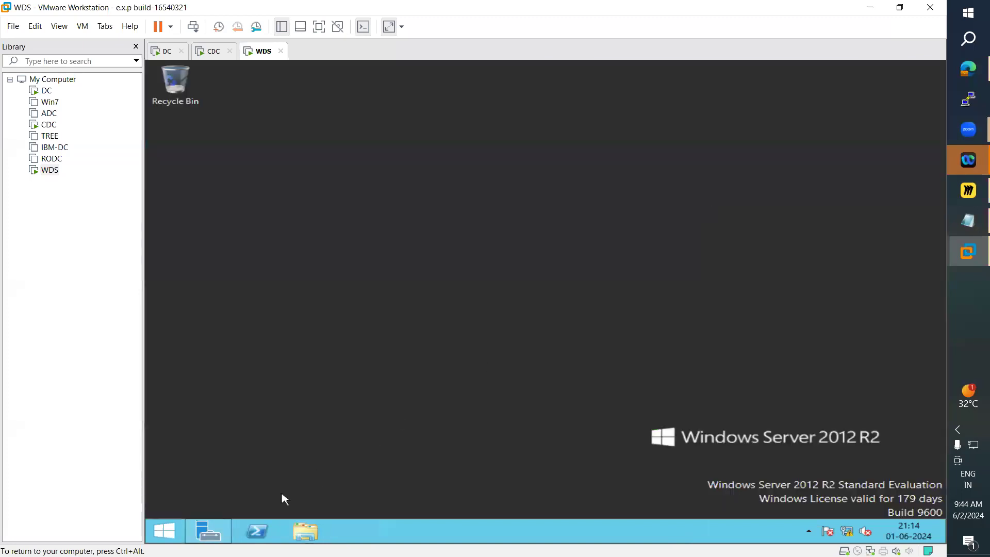
Step: Open Windows PowerShell and run ipconfig /all
{"action": "left_click", "coordinate": [257, 536]}
{"action": "left_click", "coordinate": [347, 266]}
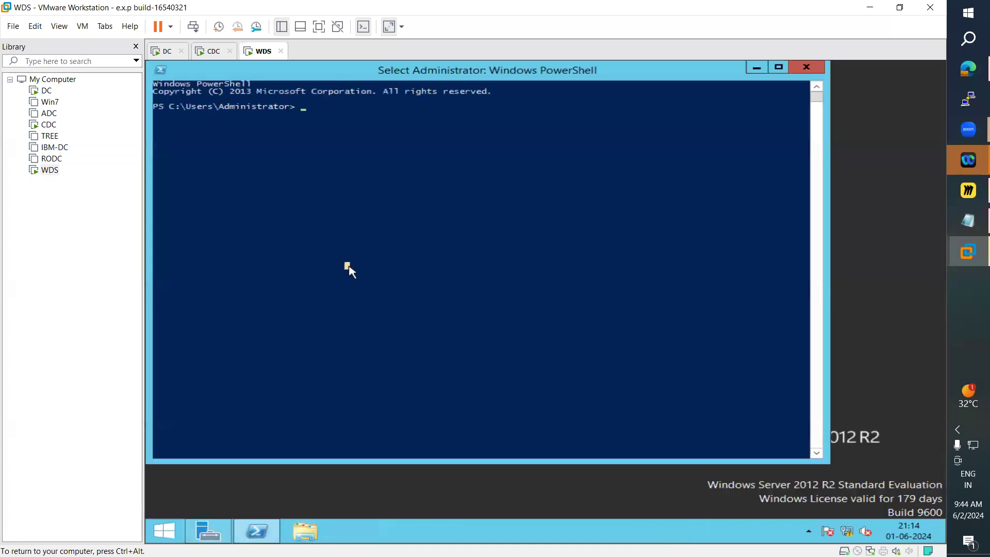
{"action": "type", "text": "ipconfi"}
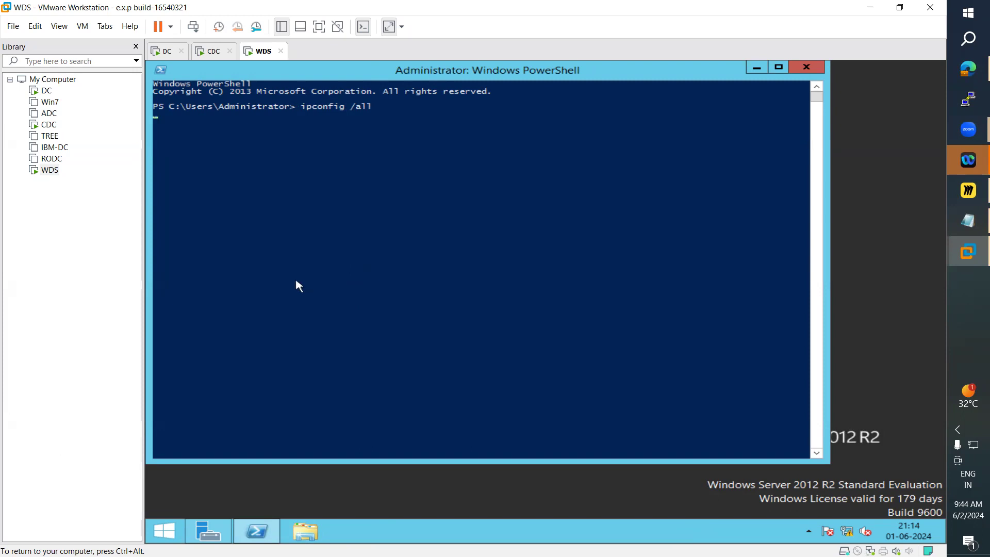
{"action": "type", "text": "g /all"}
{"action": "key", "text": "Return"}
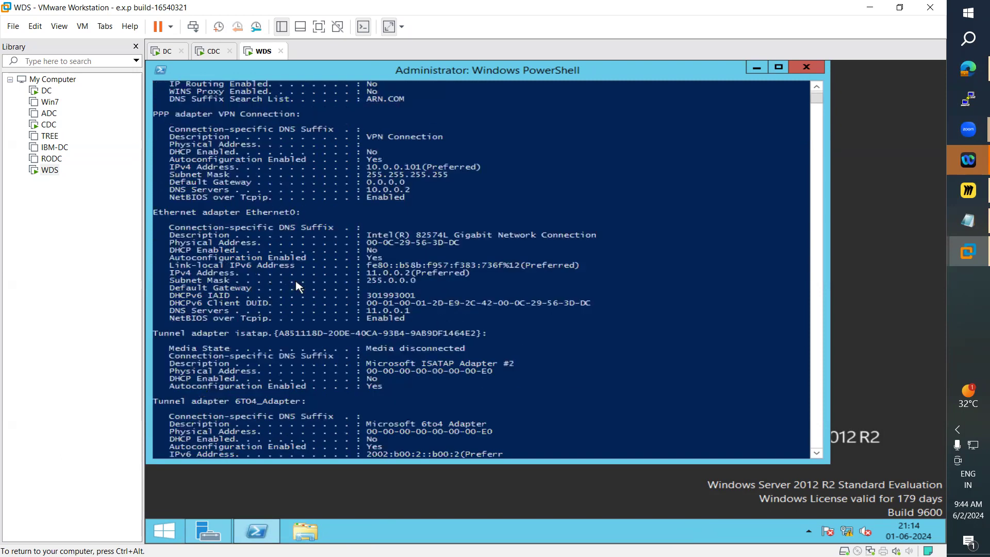
Step: Maximize the PowerShell window and examine the VPN Connection and Ethernet0 IPv4 addresses in the output
{"action": "left_click", "coordinate": [779, 67]}
{"action": "scroll", "coordinate": [415, 286], "scroll_direction": "up", "scroll_amount": 8}
{"action": "scroll", "coordinate": [418, 287], "scroll_direction": "down", "scroll_amount": 2}
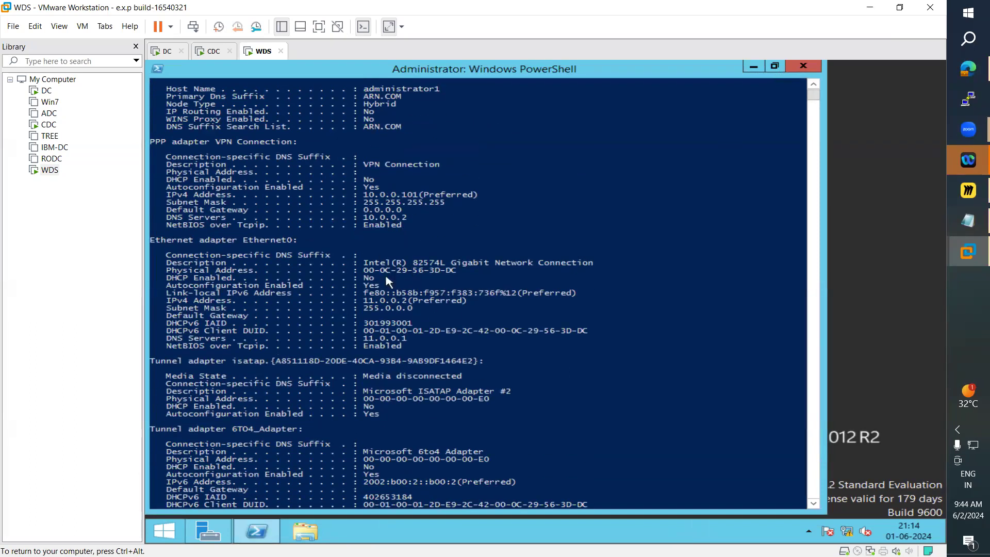
{"action": "scroll", "coordinate": [387, 312], "scroll_direction": "down", "scroll_amount": 1}
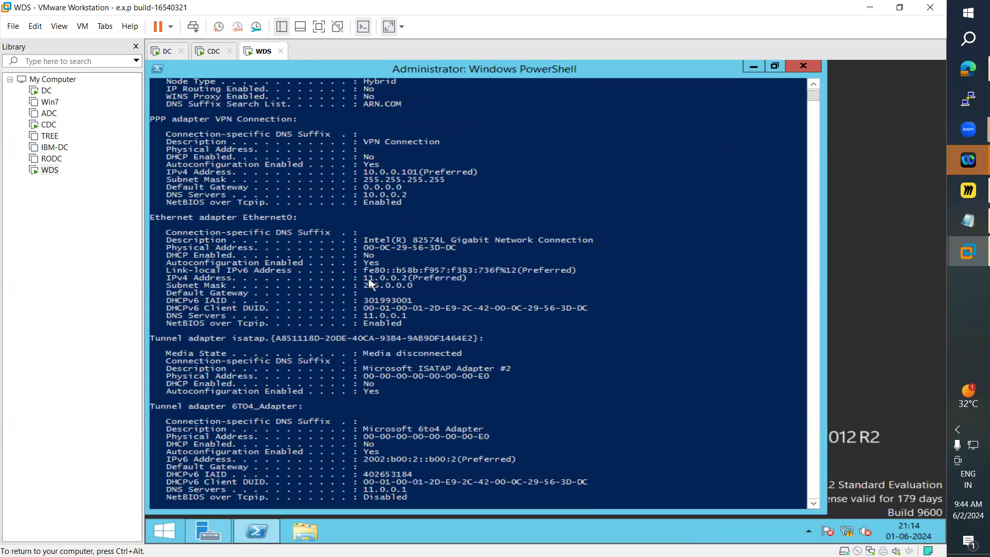
{"action": "left_click_drag", "start_coordinate": [364, 279], "coordinate": [408, 280]}
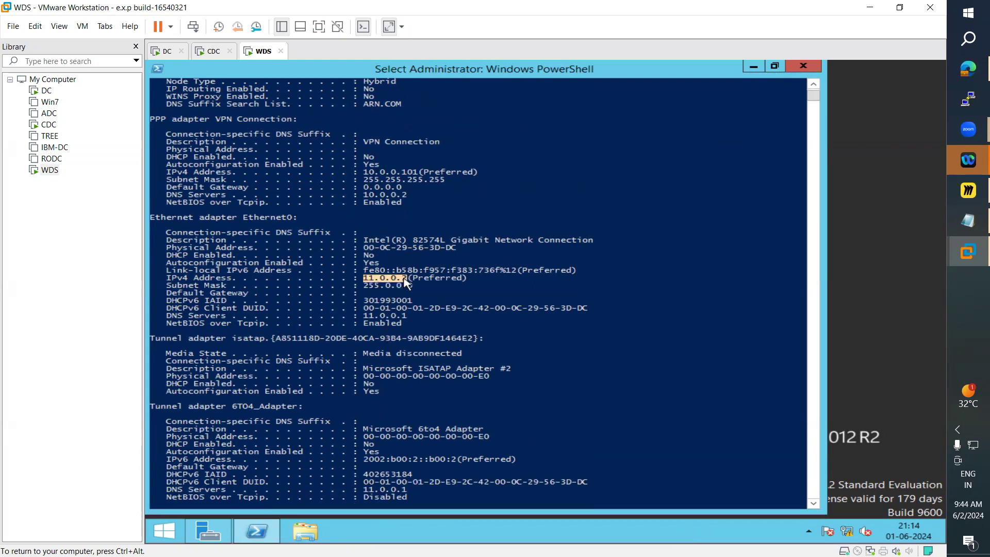
{"action": "scroll", "coordinate": [378, 349], "scroll_direction": "down", "scroll_amount": 4}
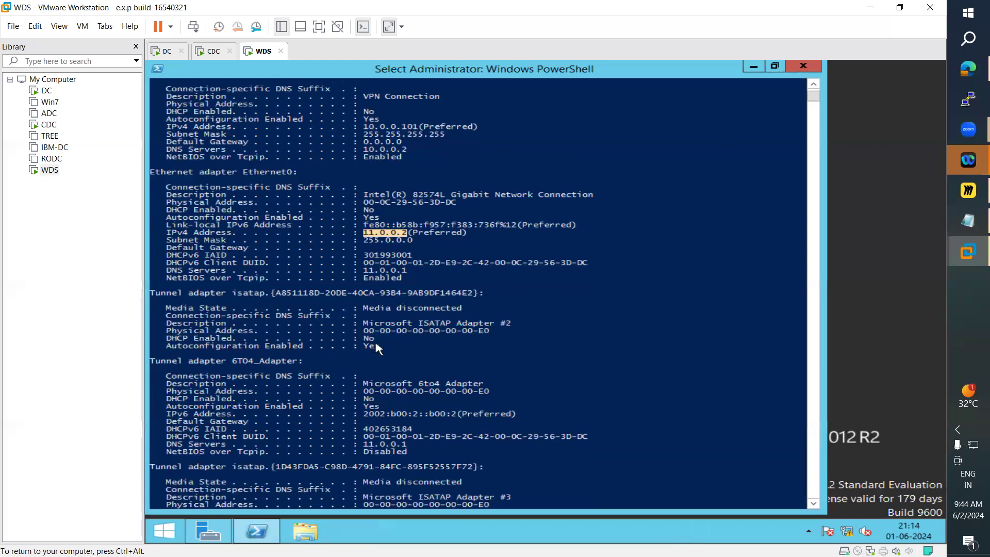
{"action": "scroll", "coordinate": [378, 347], "scroll_direction": "up", "scroll_amount": 4}
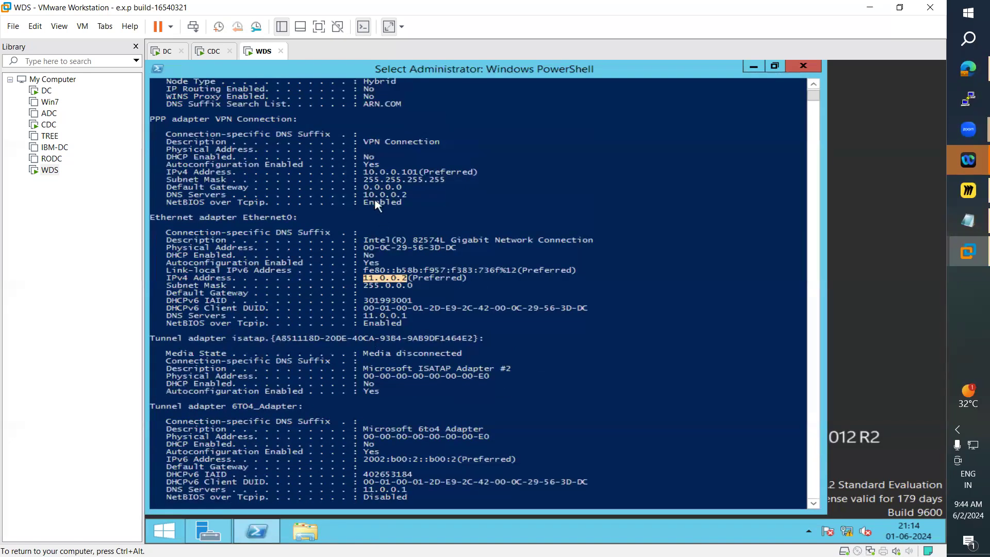
{"action": "left_click_drag", "start_coordinate": [364, 174], "coordinate": [419, 178]}
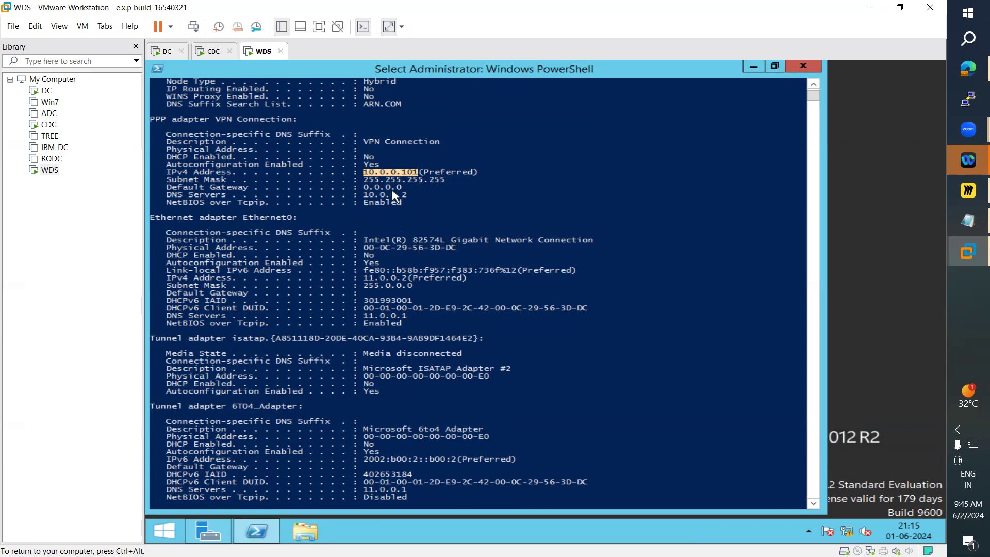
{"action": "left_click", "coordinate": [375, 183]}
{"action": "left_click_drag", "start_coordinate": [364, 173], "coordinate": [418, 175]}
Step: On DC, open Windows PowerShell, run ipconfig and select the virtual switch adapter's IPv4 address
{"action": "left_click", "coordinate": [164, 51]}
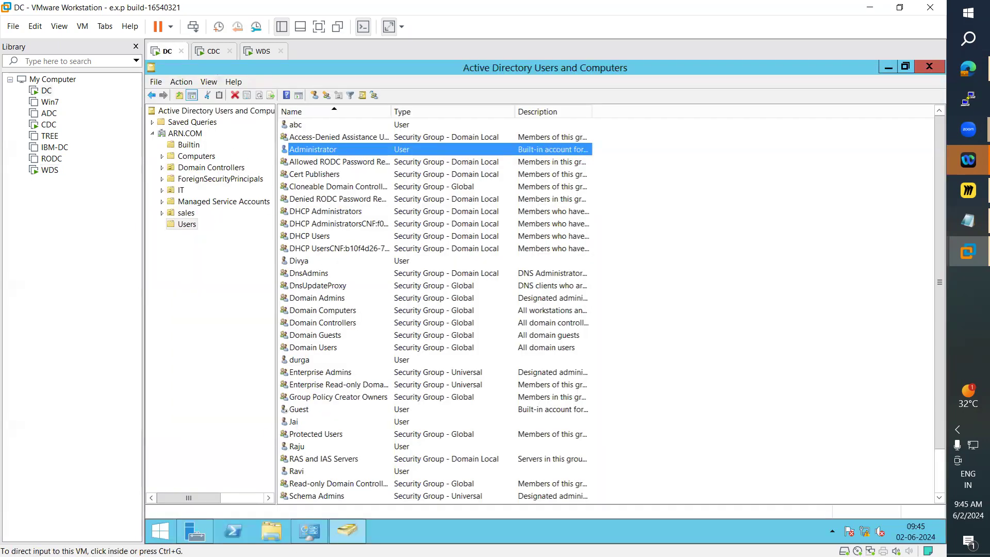
{"action": "left_click", "coordinate": [235, 531]}
{"action": "left_click", "coordinate": [366, 264]}
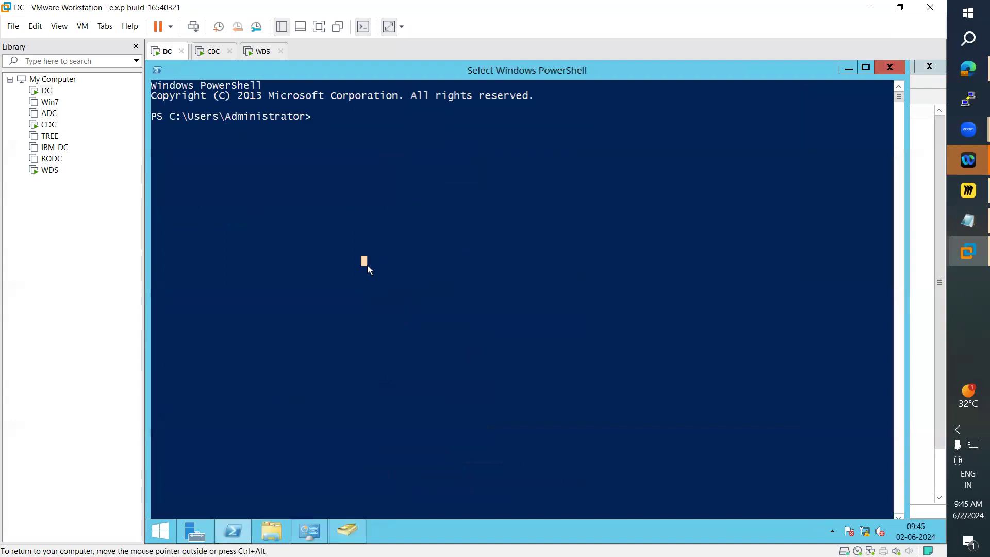
{"action": "type", "text": "ipconfig"}
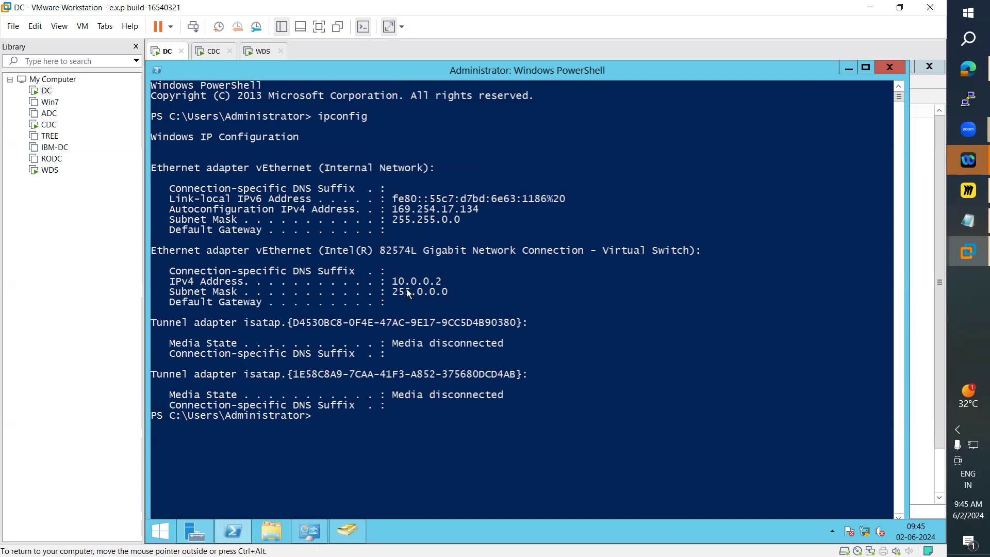
{"action": "left_click_drag", "start_coordinate": [396, 284], "coordinate": [447, 286]}
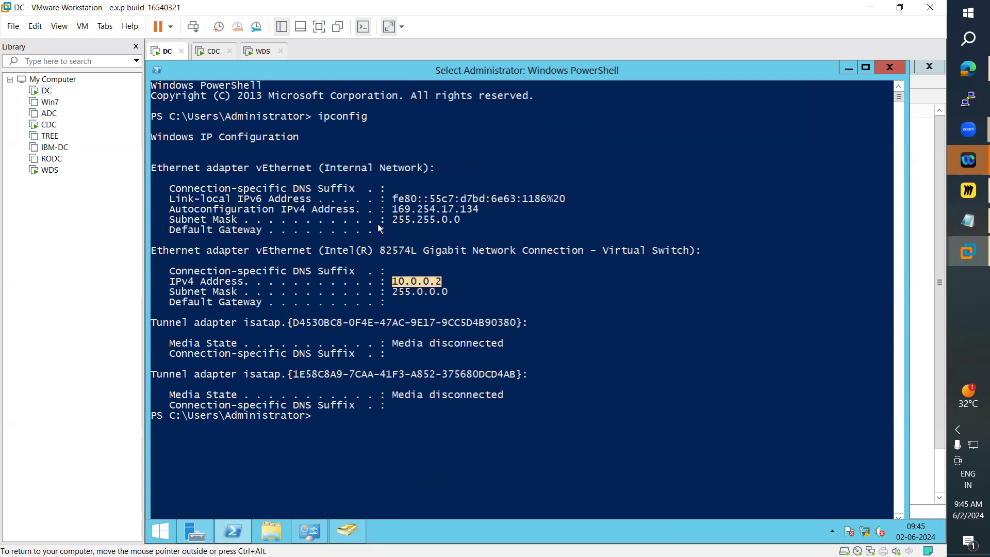
{"action": "left_click", "coordinate": [262, 51]}
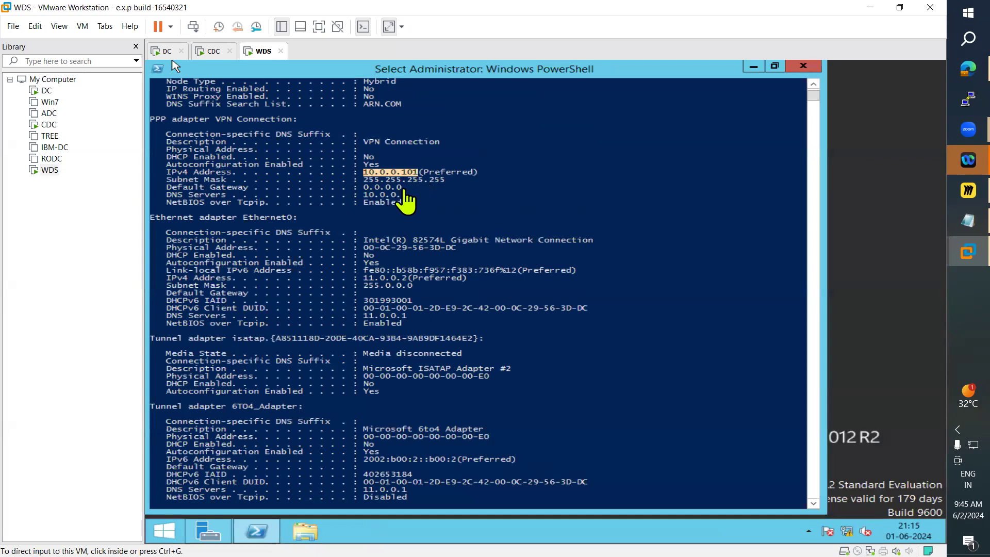
{"action": "left_click", "coordinate": [168, 52]}
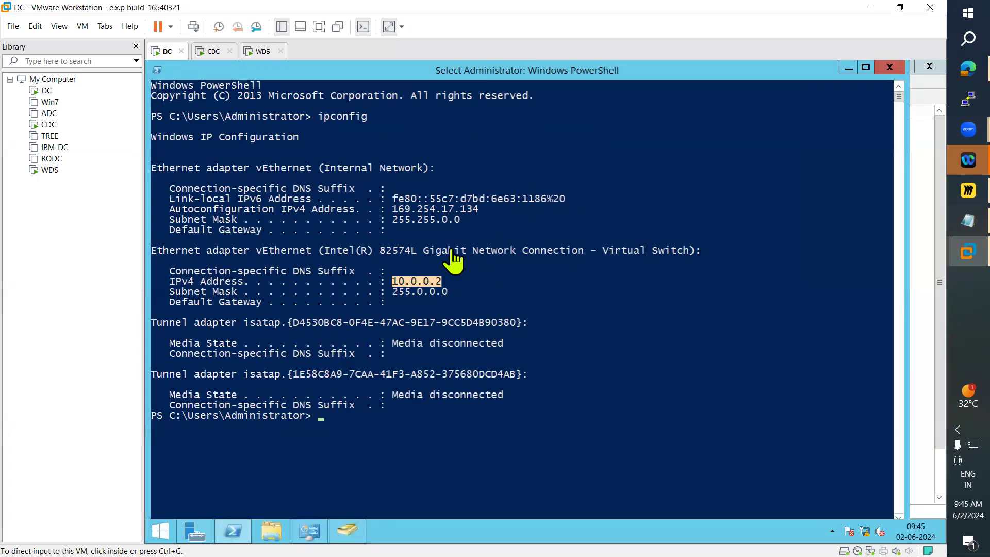
{"action": "left_click", "coordinate": [260, 51]}
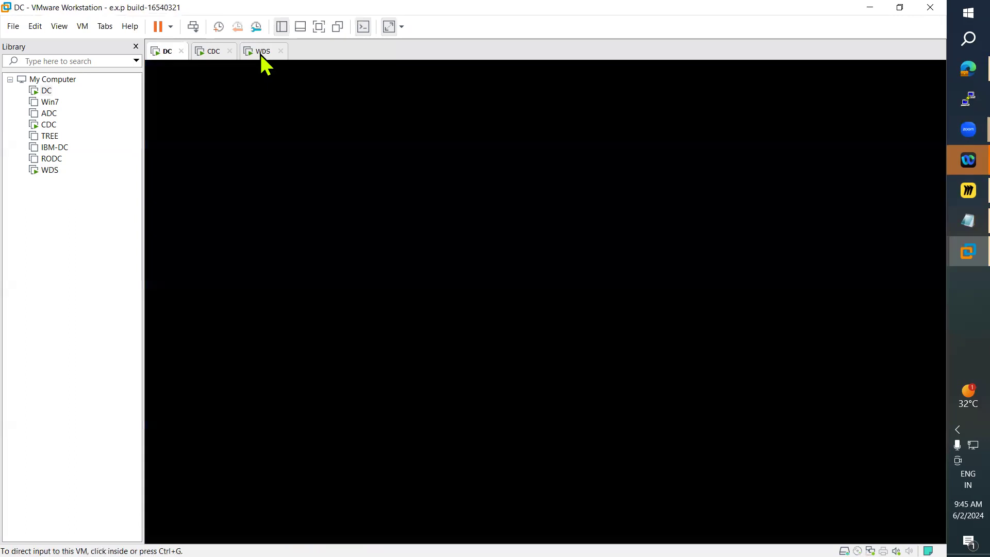
{"action": "left_click", "coordinate": [166, 531]}
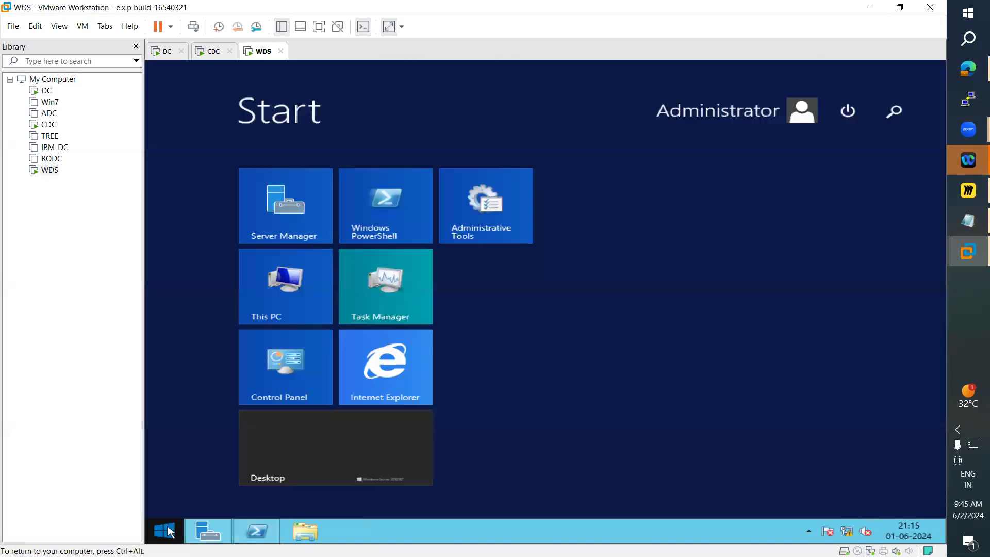
{"action": "left_click", "coordinate": [289, 289]}
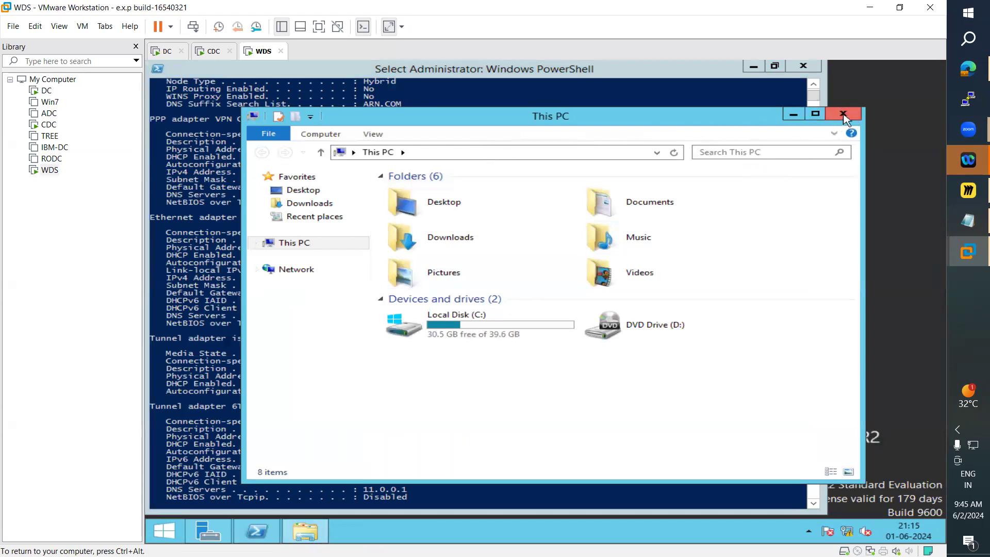
{"action": "left_click", "coordinate": [843, 114]}
Step: On WDS, minimize the open windows and open This PC's system properties from Start
{"action": "left_click", "coordinate": [208, 531]}
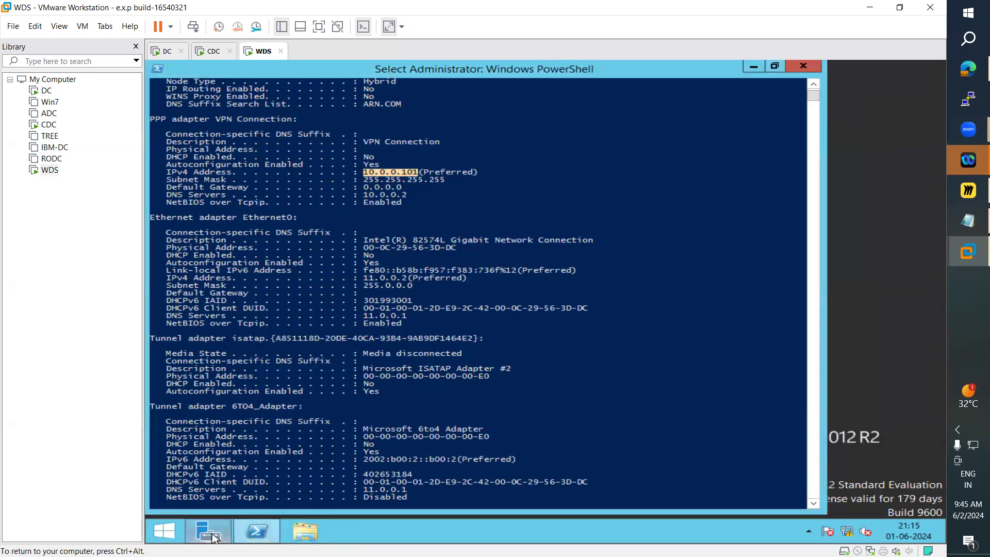
{"action": "left_click", "coordinate": [256, 531]}
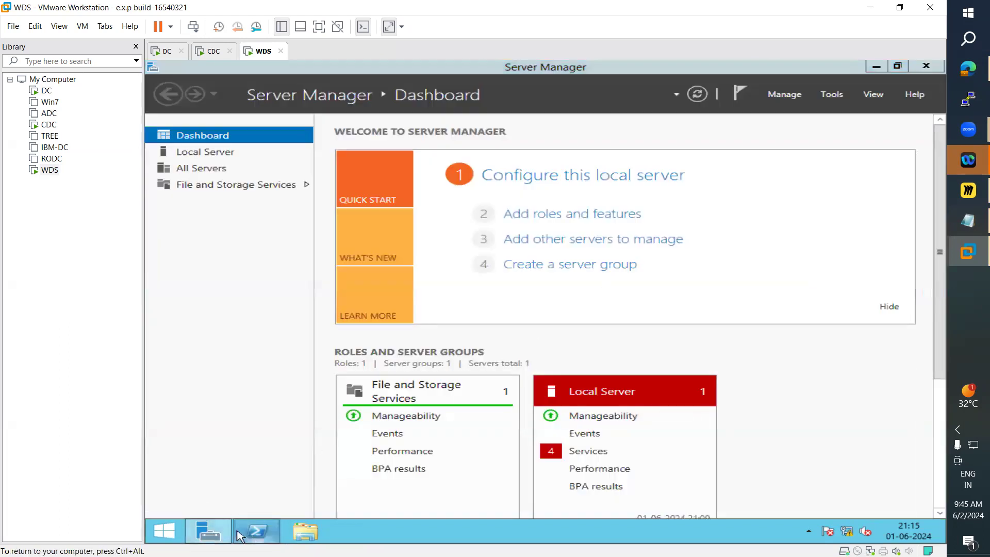
{"action": "left_click", "coordinate": [882, 72]}
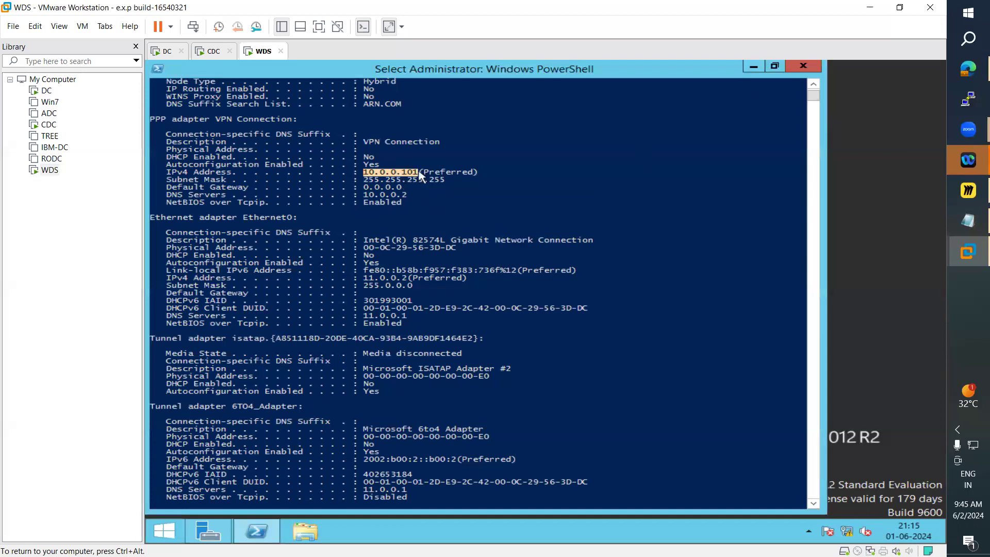
{"action": "left_click", "coordinate": [753, 66]}
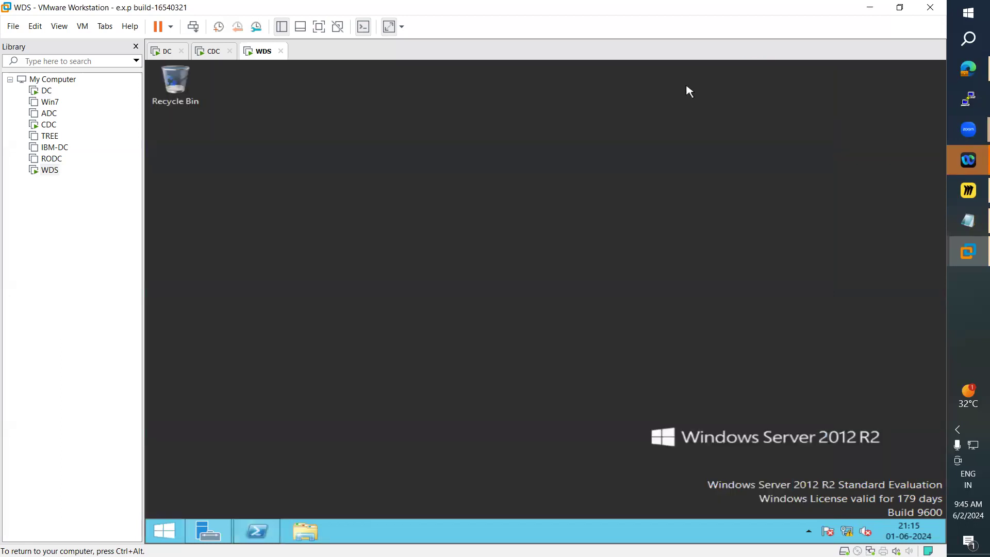
{"action": "left_click", "coordinate": [164, 531]}
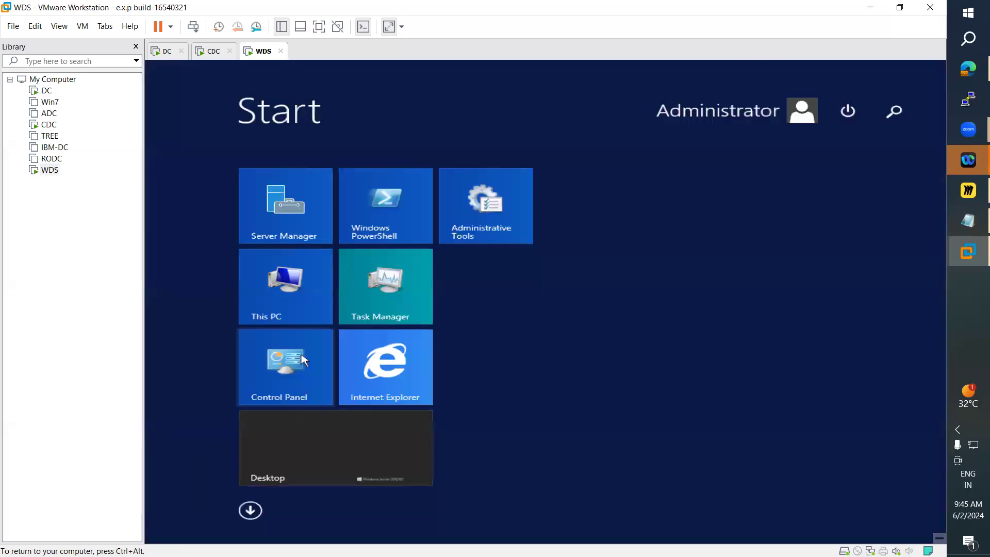
{"action": "right_click", "coordinate": [291, 283]}
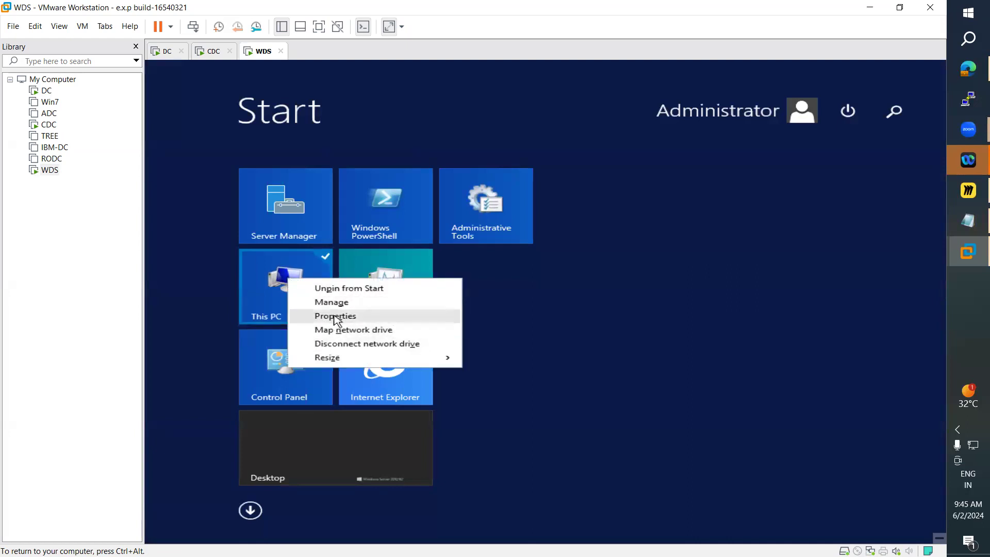
{"action": "left_click", "coordinate": [334, 315]}
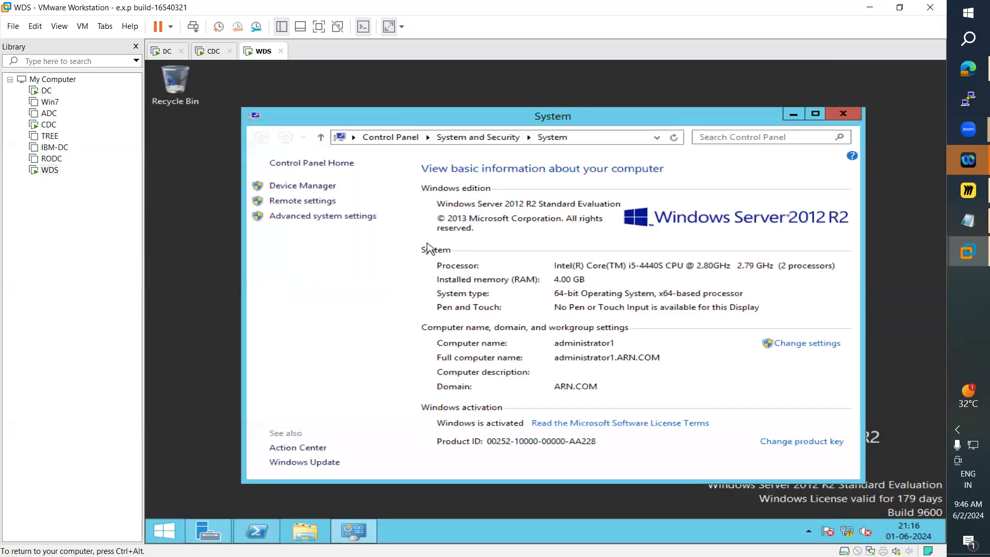
Step: On WDS, close the System window and open the Network and Sharing Center from This PC's Network properties
{"action": "left_click", "coordinate": [843, 113]}
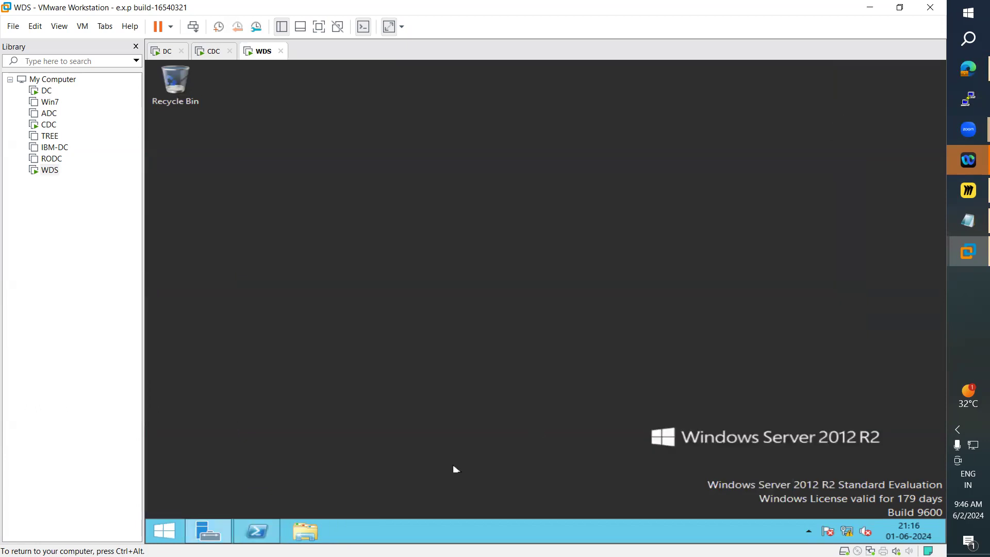
{"action": "left_click", "coordinate": [164, 536]}
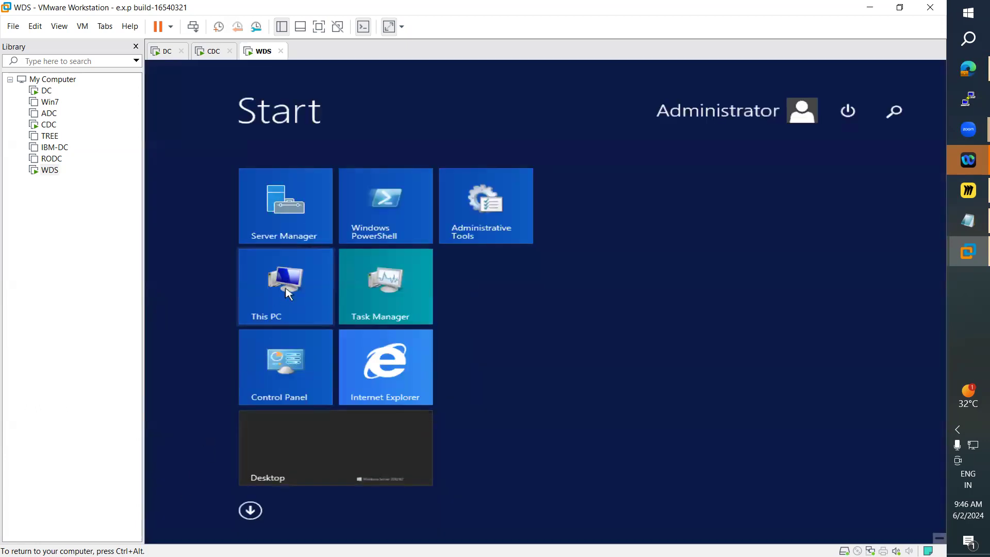
{"action": "left_click", "coordinate": [282, 296]}
{"action": "right_click", "coordinate": [298, 269]}
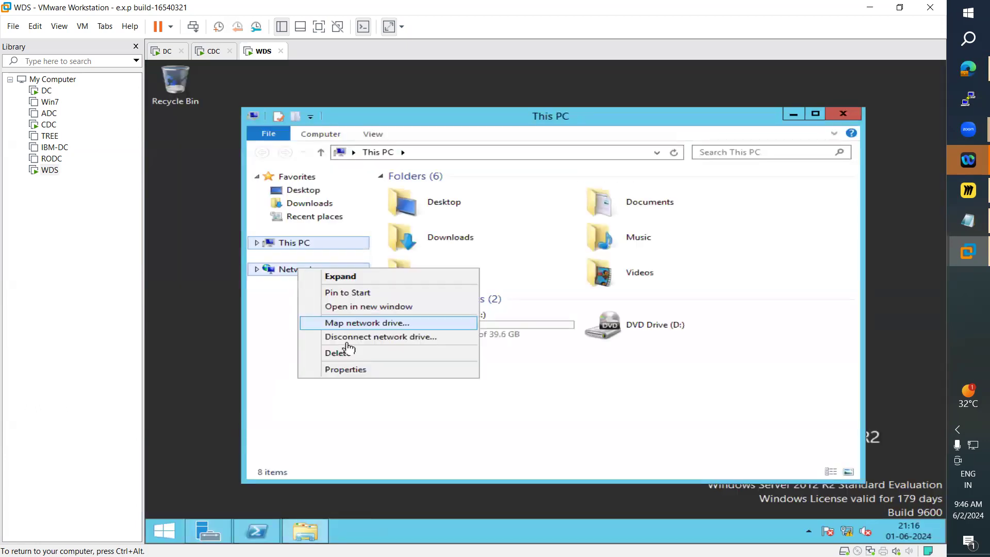
{"action": "left_click", "coordinate": [355, 376]}
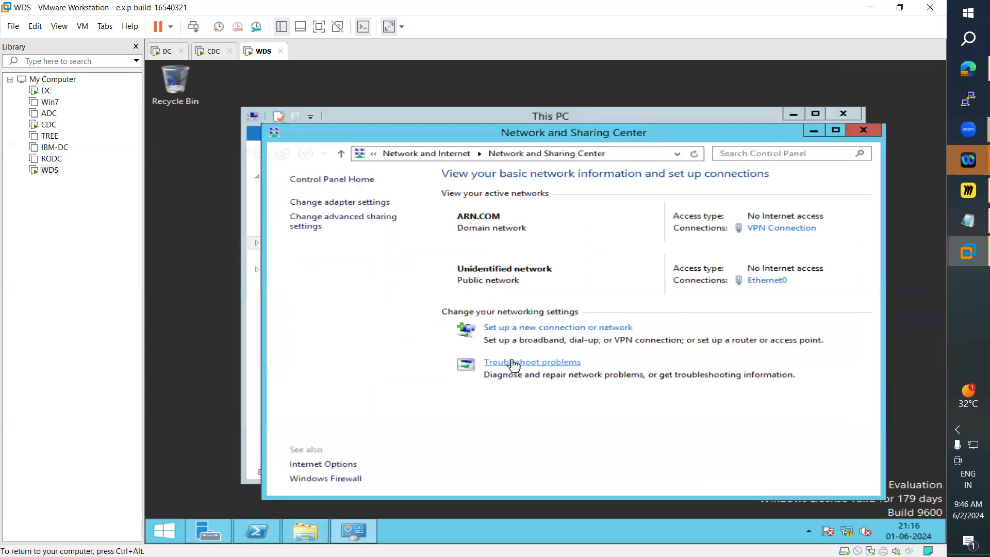
Step: Open the adapter settings and select the VPN Connection
{"action": "left_click", "coordinate": [541, 330]}
{"action": "key", "text": "Escape"}
{"action": "left_click", "coordinate": [345, 207]}
{"action": "left_click", "coordinate": [559, 224]}
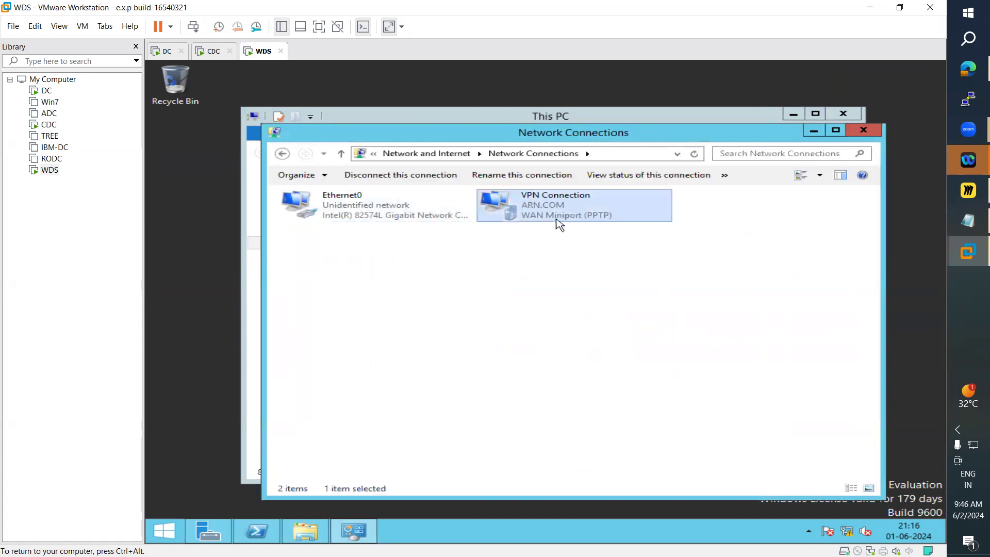
Step: Disconnect the VPN Connection from the Networks pane
{"action": "right_click", "coordinate": [562, 204]}
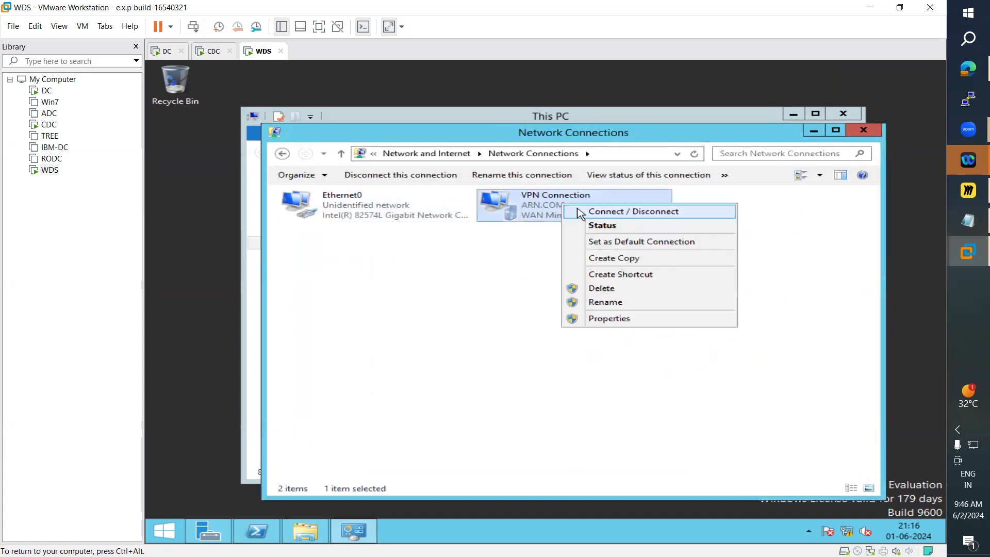
{"action": "left_click", "coordinate": [584, 214]}
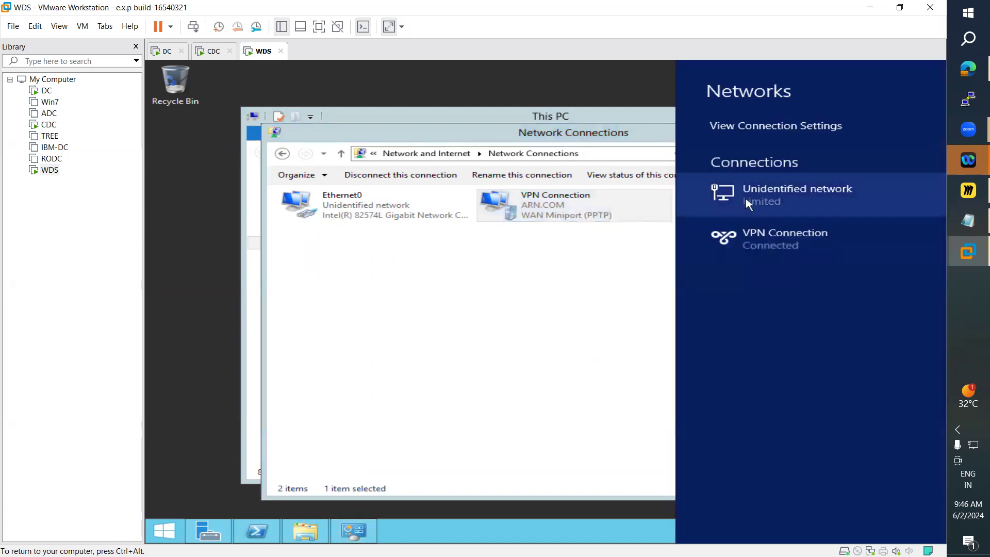
{"action": "left_click", "coordinate": [785, 236]}
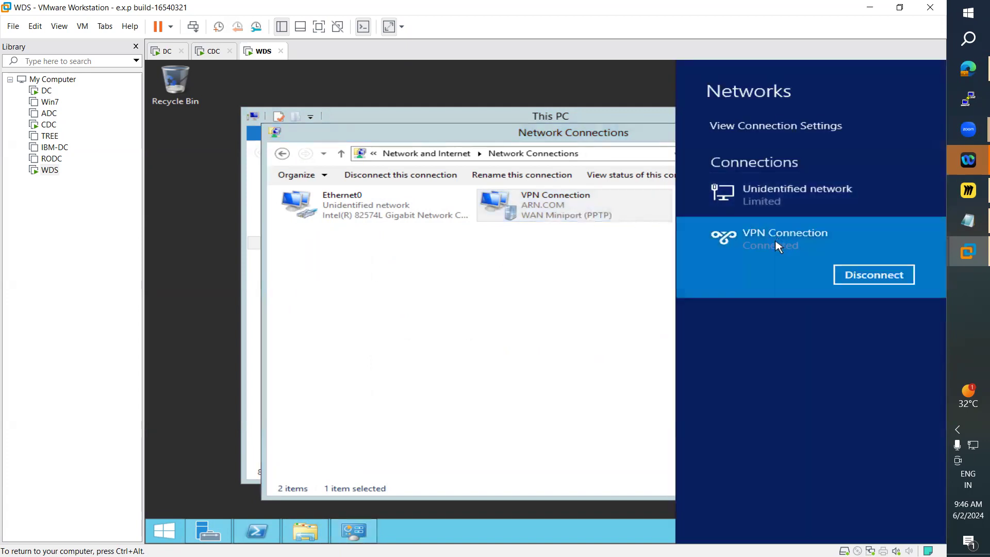
{"action": "left_click", "coordinate": [856, 286]}
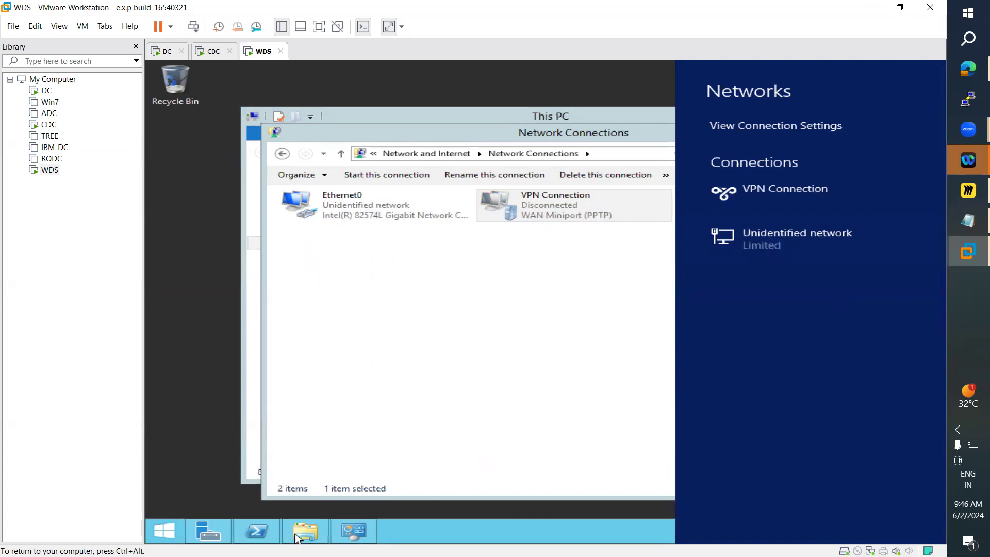
Step: Return to PowerShell and run ipconfig /all again
{"action": "left_click", "coordinate": [388, 381]}
{"action": "left_click", "coordinate": [251, 542]}
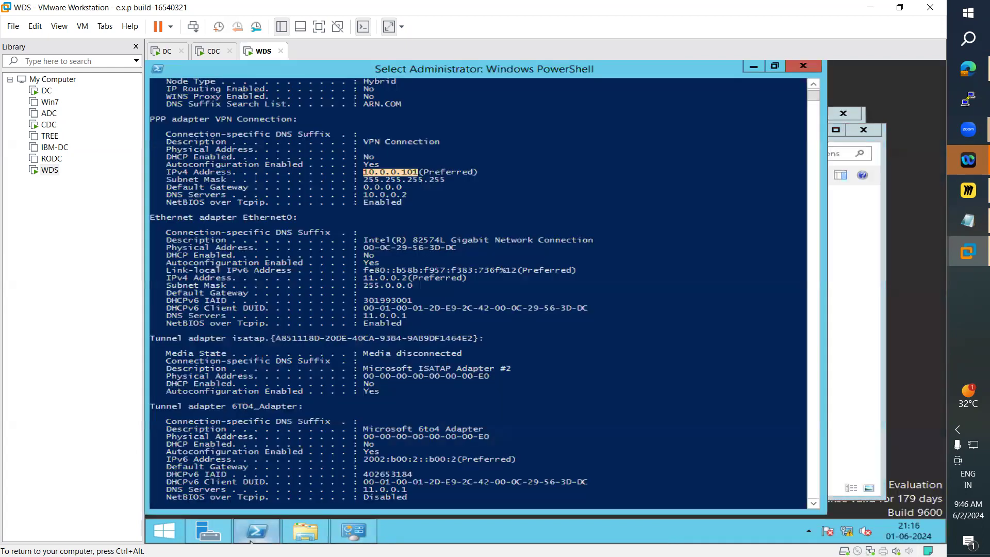
{"action": "scroll", "coordinate": [408, 210], "scroll_direction": "up", "scroll_amount": 2}
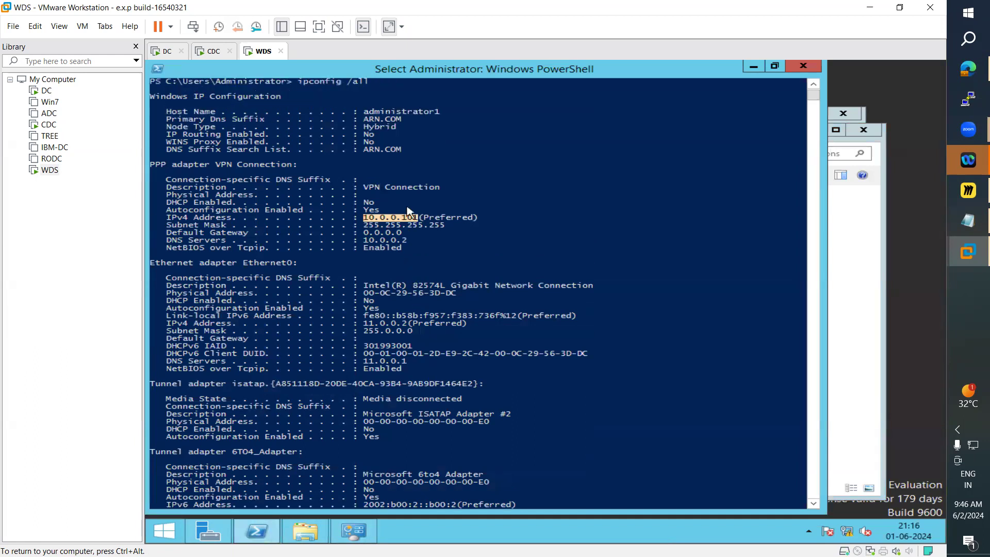
{"action": "scroll", "coordinate": [409, 212], "scroll_direction": "up", "scroll_amount": 1}
{"action": "scroll", "coordinate": [352, 130], "scroll_direction": "down", "scroll_amount": 8}
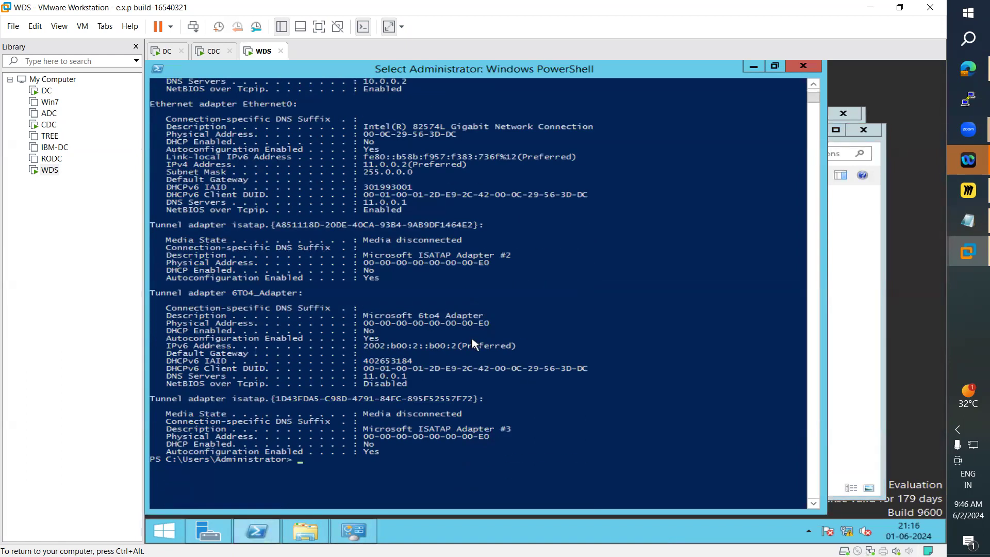
{"action": "type", "text": "ipconfig /a"}
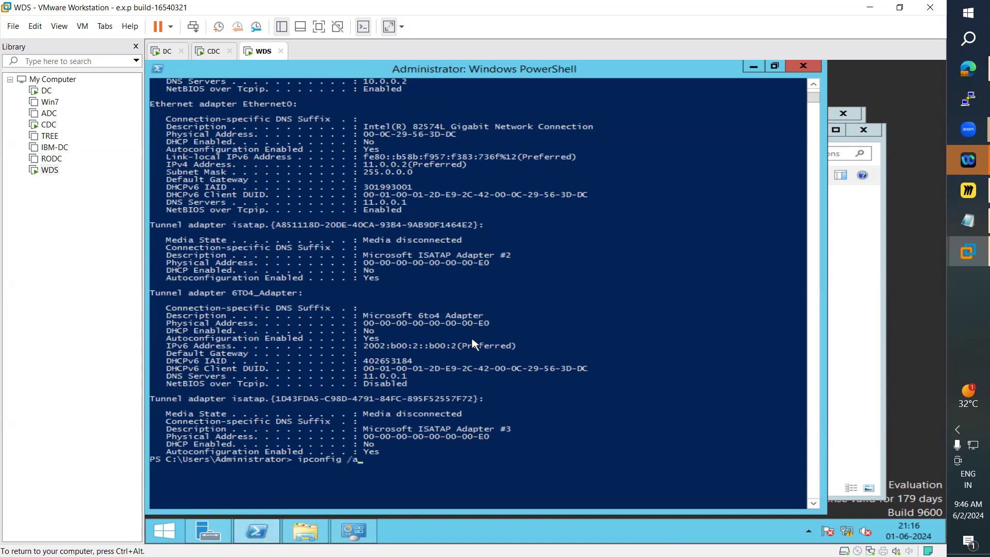
{"action": "type", "text": "ll"}
{"action": "key", "text": "Return"}
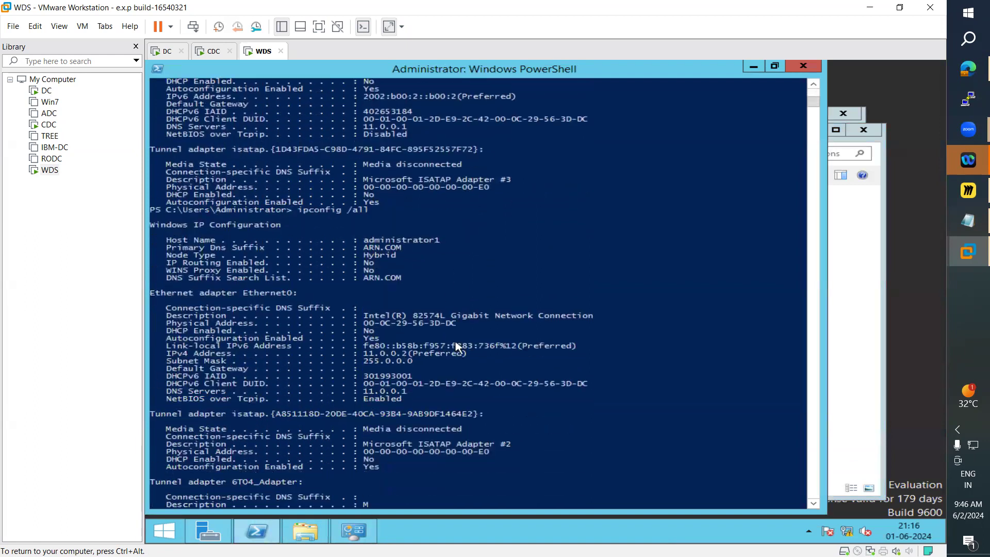
Step: Examine the new output and select the Ethernet0 IPv4 address and subnet mask
{"action": "left_click_drag", "start_coordinate": [364, 278], "coordinate": [410, 280]}
{"action": "scroll", "coordinate": [395, 402], "scroll_direction": "down", "scroll_amount": 2}
{"action": "scroll", "coordinate": [395, 406], "scroll_direction": "up", "scroll_amount": 3}
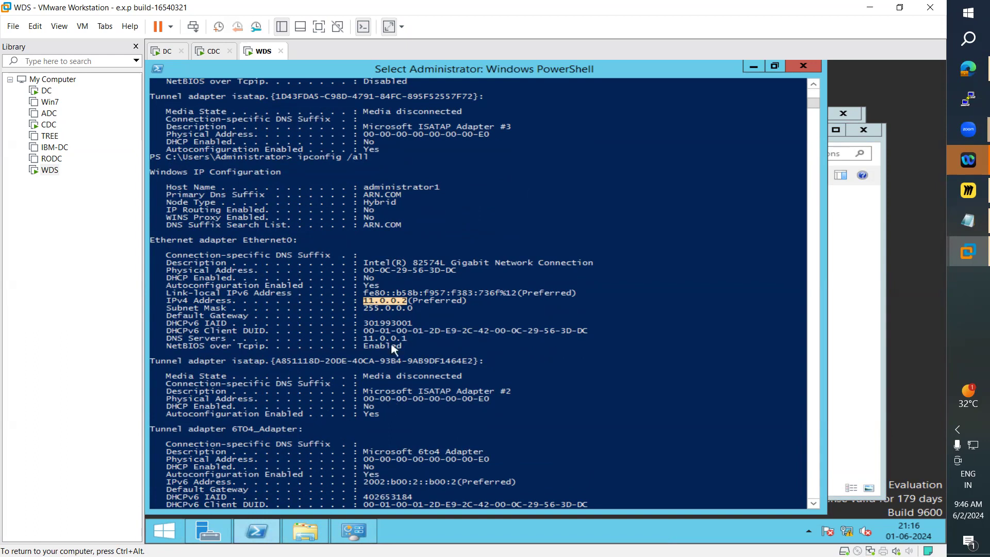
{"action": "scroll", "coordinate": [393, 330], "scroll_direction": "up", "scroll_amount": 2}
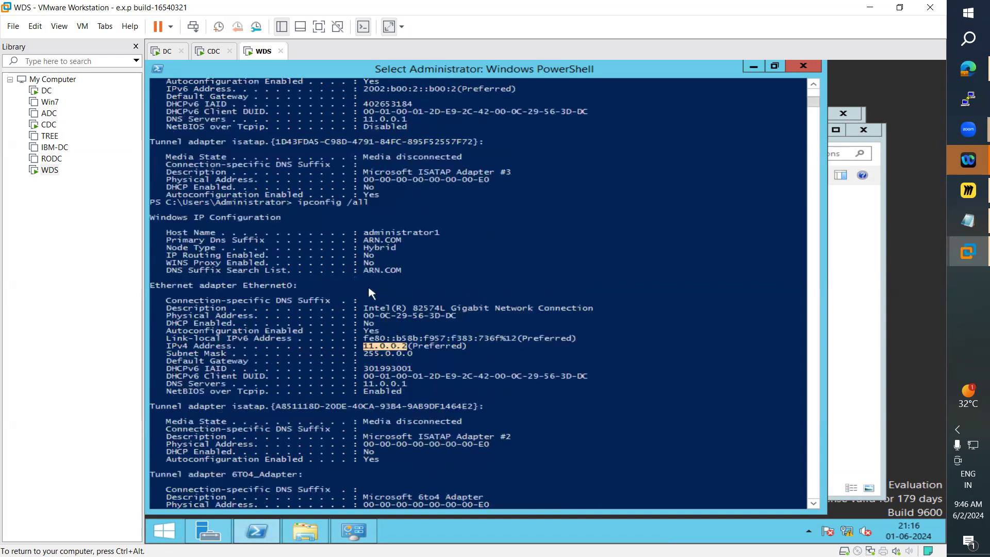
{"action": "left_click_drag", "start_coordinate": [292, 203], "coordinate": [411, 363]}
{"action": "left_click", "coordinate": [404, 369]}
{"action": "left_click_drag", "start_coordinate": [364, 339], "coordinate": [413, 355]}
{"action": "scroll", "coordinate": [421, 377], "scroll_direction": "down", "scroll_amount": 1}
{"action": "scroll", "coordinate": [421, 377], "scroll_direction": "down", "scroll_amount": 4}
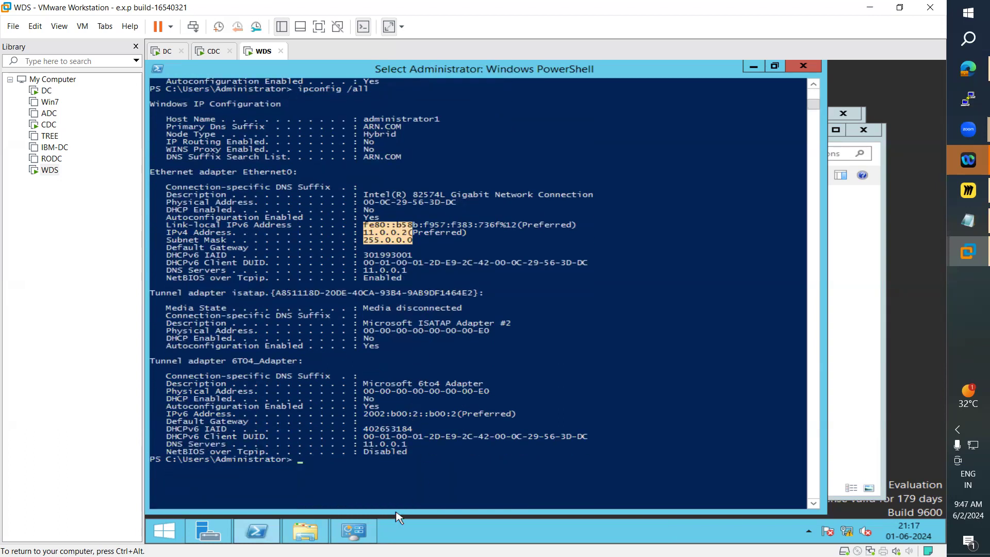
Step: Reconnect the VPN Connection from the Network Connections window
{"action": "left_click", "coordinate": [354, 531]}
{"action": "right_click", "coordinate": [534, 217]}
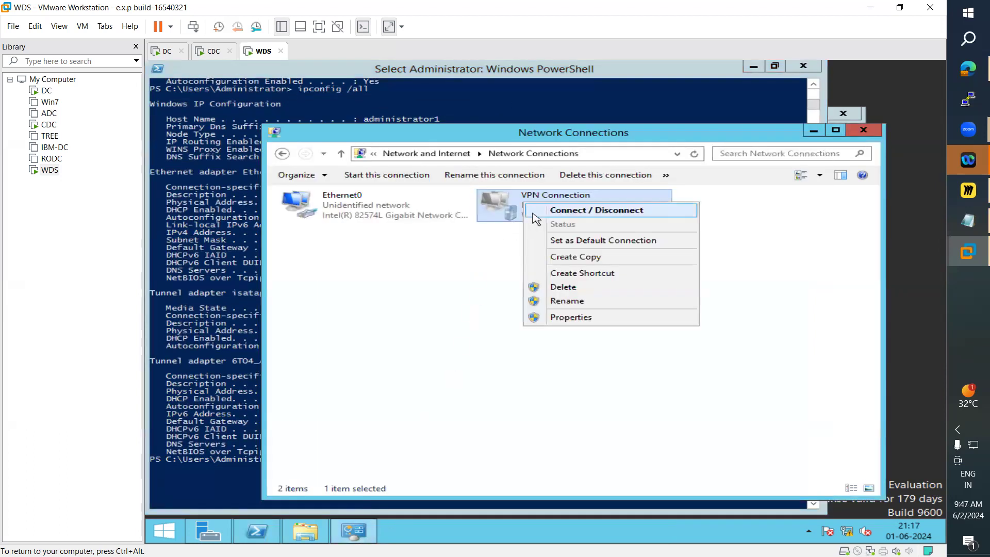
{"action": "left_click", "coordinate": [534, 214]}
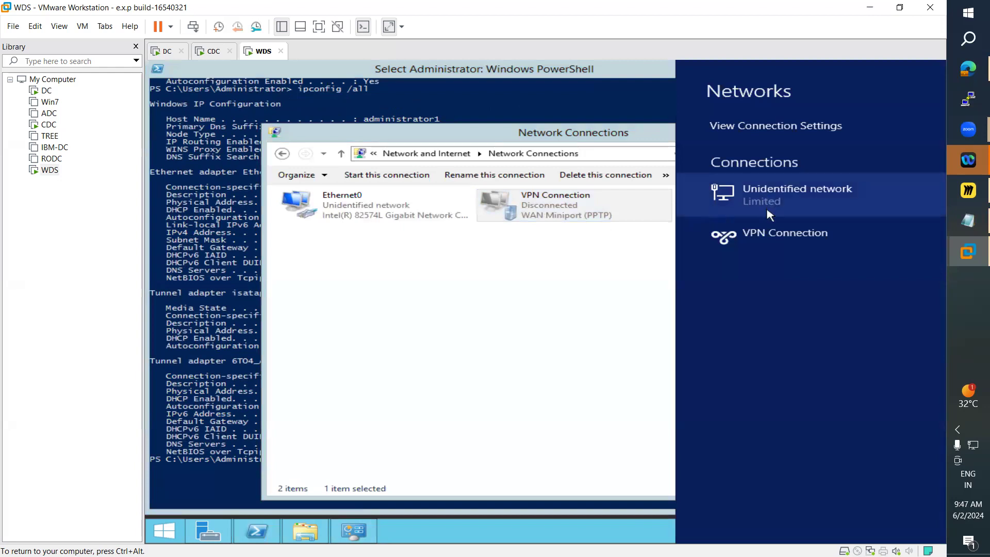
{"action": "left_click", "coordinate": [765, 236]}
{"action": "left_click", "coordinate": [861, 270]}
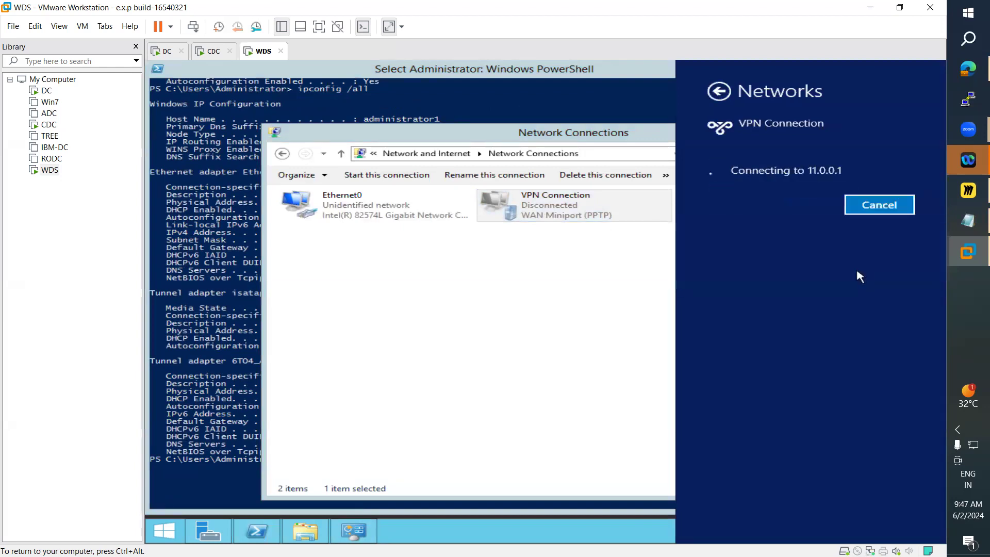
{"action": "left_click", "coordinate": [225, 364]}
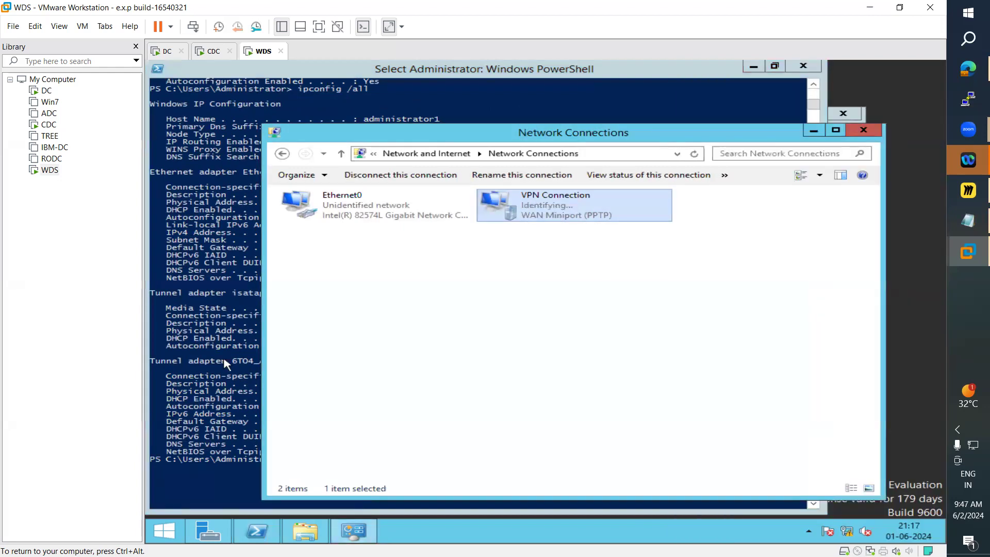
Step: Minimize Network Connections, rerun ipconfig /all in PowerShell and select the VPN adapter's IPv4 address
{"action": "left_click", "coordinate": [814, 130]}
{"action": "key", "text": "Up"}
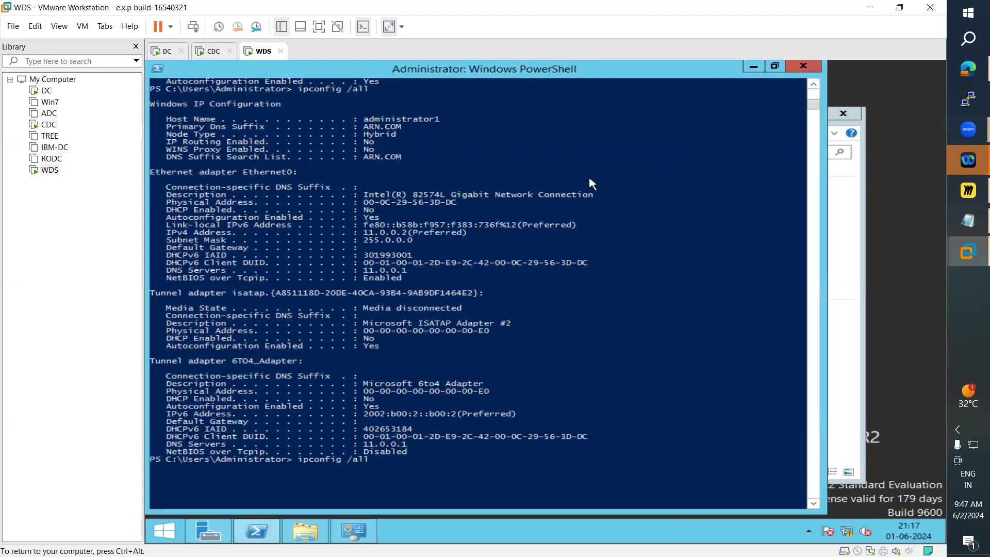
{"action": "key", "text": "Return"}
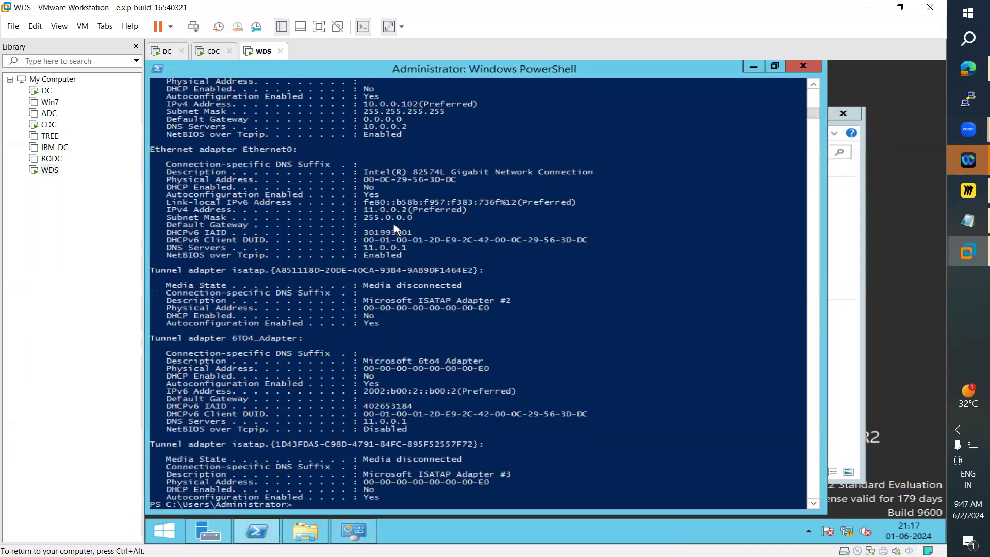
{"action": "left_click_drag", "start_coordinate": [364, 108], "coordinate": [417, 105]}
{"action": "scroll", "coordinate": [431, 210], "scroll_direction": "up", "scroll_amount": 2}
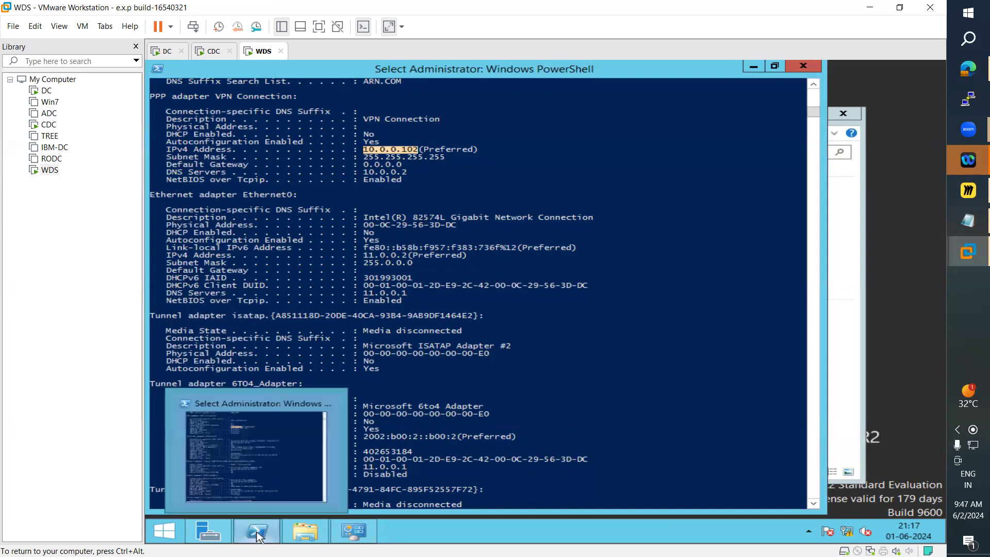
Step: Search Start for mstsc and launch Remote Desktop Connection
{"action": "left_click", "coordinate": [168, 539]}
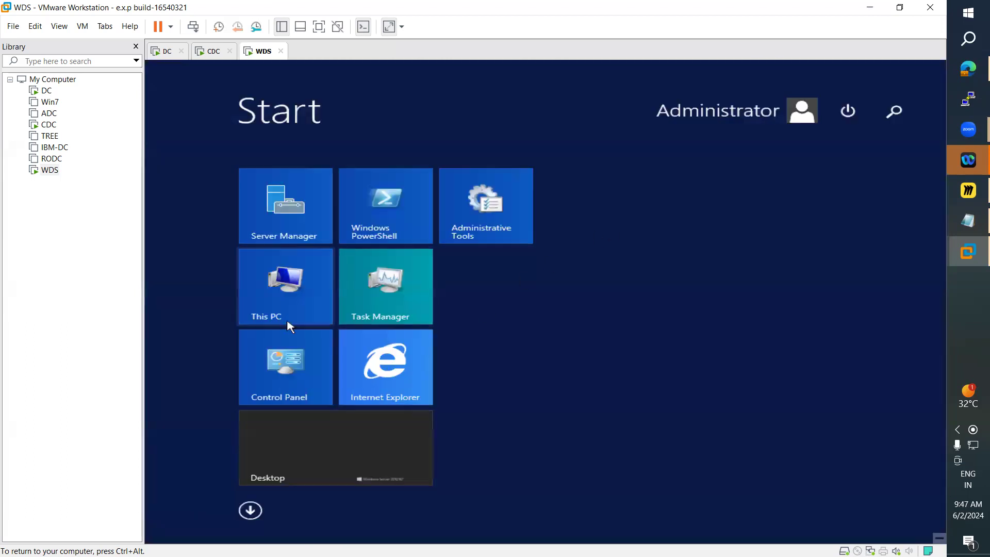
{"action": "left_click", "coordinate": [898, 121]}
{"action": "type", "text": "mstsc"}
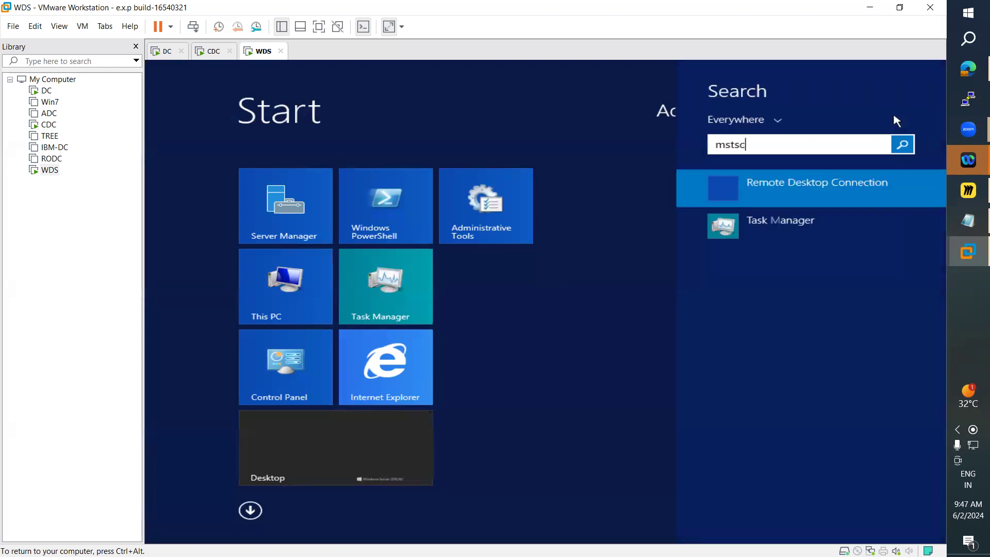
{"action": "key", "text": "Return"}
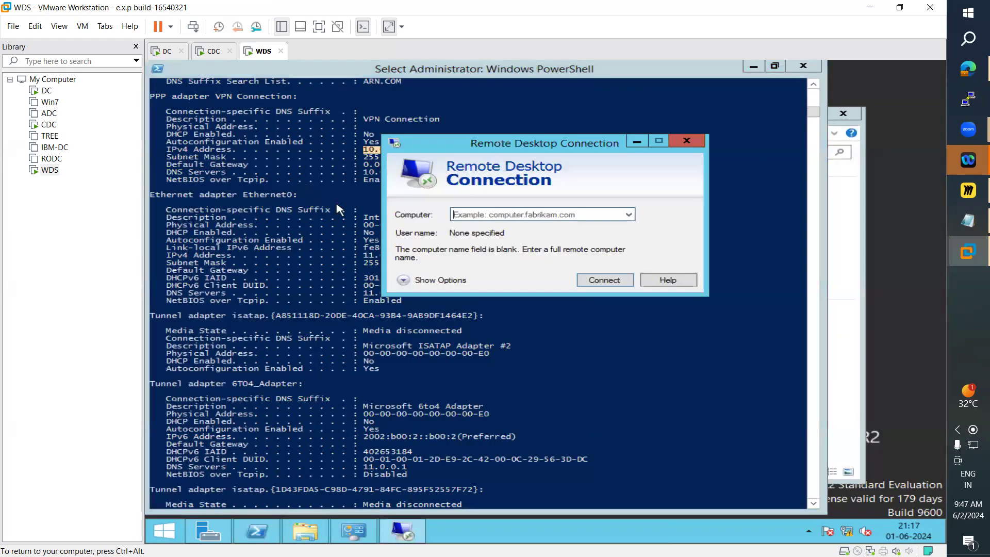
Step: On DC, copy the virtual switch adapter's IPv4 address and return to WDS
{"action": "left_click", "coordinate": [167, 55]}
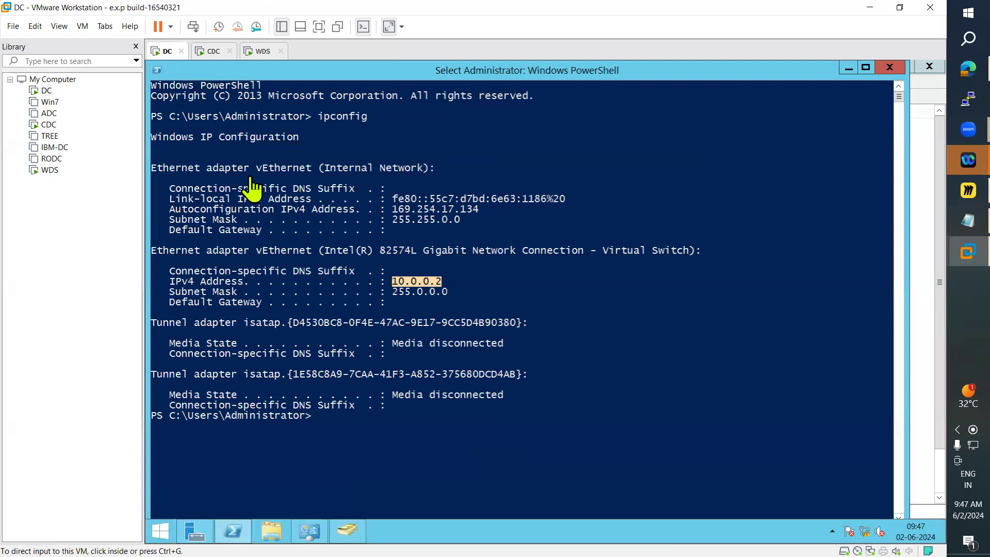
{"action": "left_click", "coordinate": [423, 281]}
{"action": "right_click", "coordinate": [430, 286]}
{"action": "left_click_drag", "start_coordinate": [393, 282], "coordinate": [443, 283]}
{"action": "right_click", "coordinate": [439, 283]}
{"action": "left_click", "coordinate": [261, 51]}
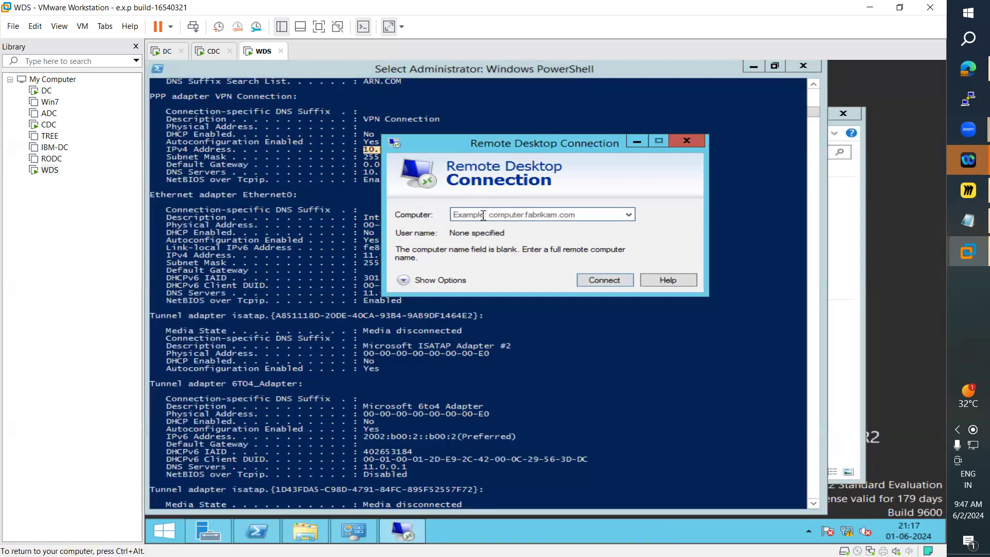
Step: Try a Remote Desktop connection to 10.0.0.2, dismiss the error, and switch back to DC
{"action": "left_click", "coordinate": [482, 216]}
{"action": "right_click", "coordinate": [482, 216]}
{"action": "type", "text": "10.0.0.2"}
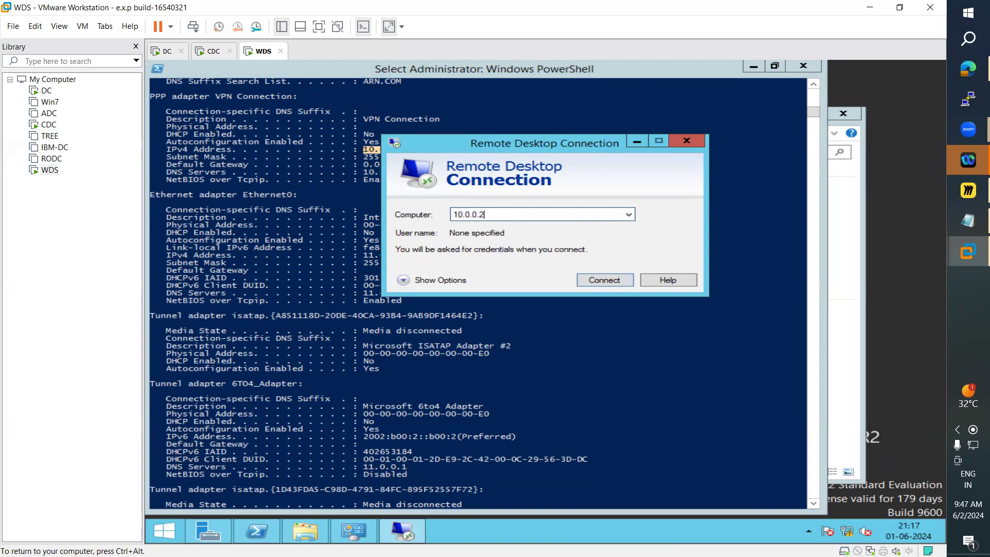
{"action": "left_click", "coordinate": [601, 282]}
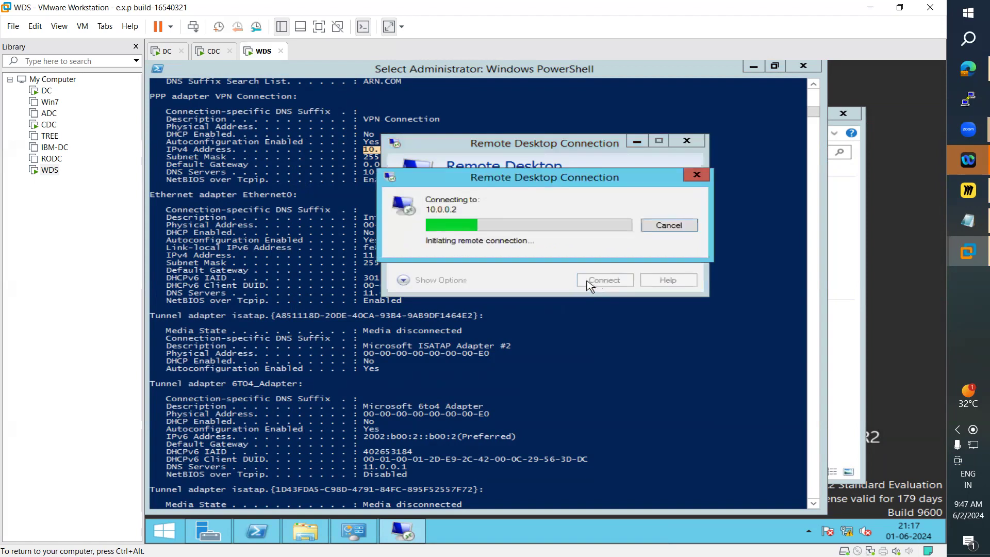
{"action": "left_click", "coordinate": [165, 52]}
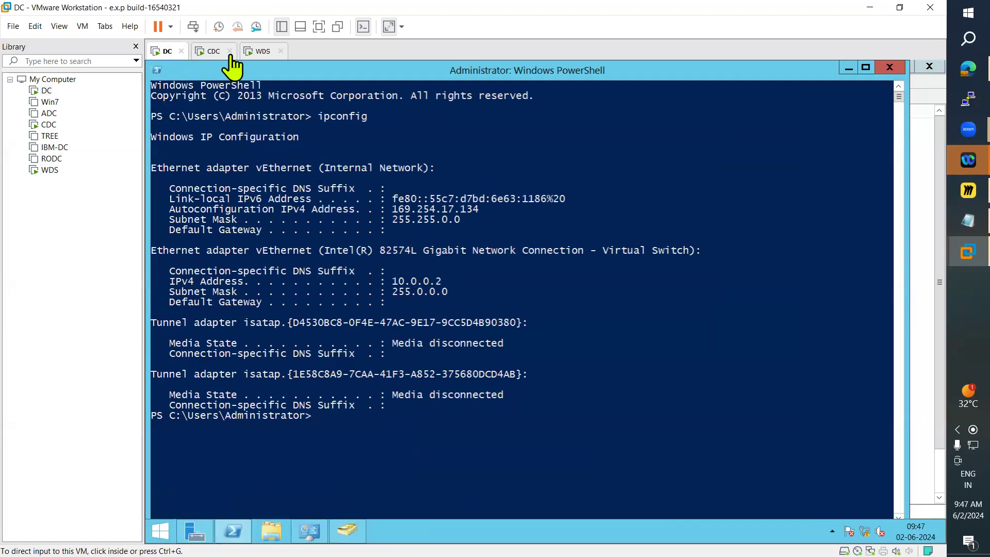
{"action": "left_click", "coordinate": [263, 54]}
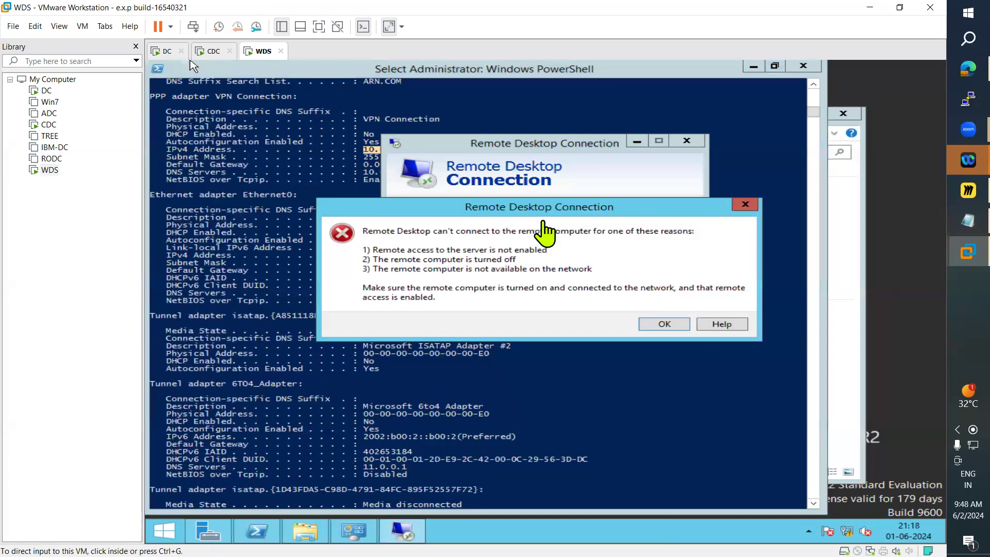
{"action": "left_click", "coordinate": [680, 324]}
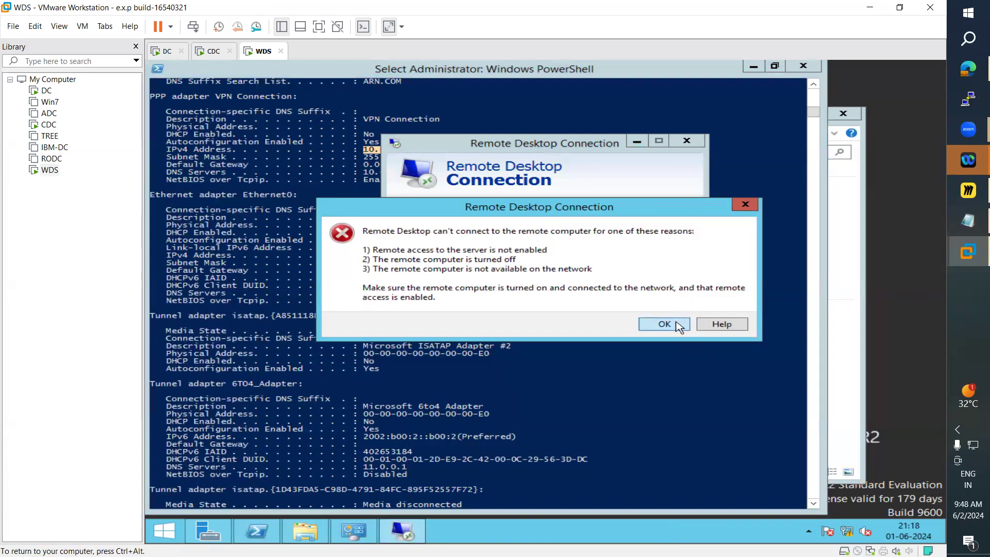
{"action": "left_click", "coordinate": [164, 52]}
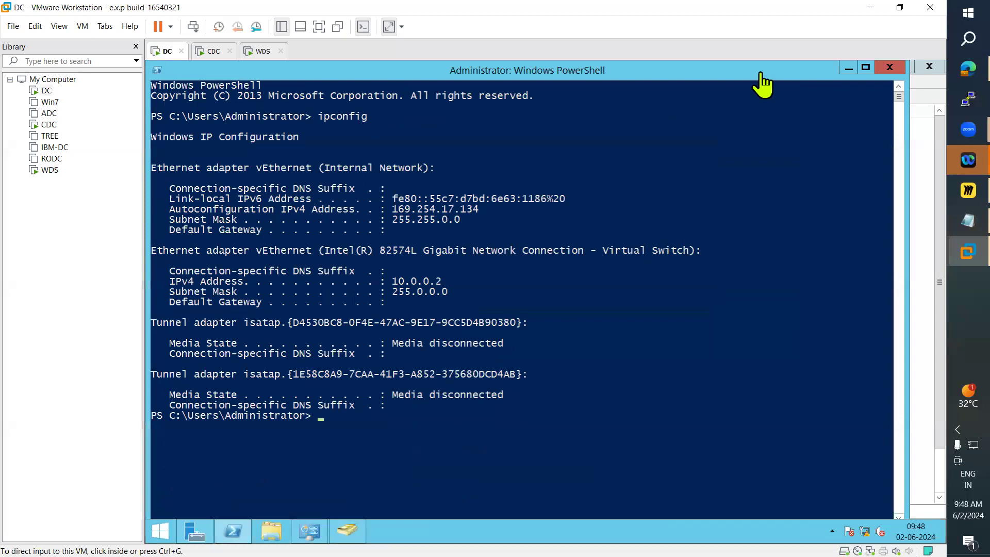
Step: On DC, open System Properties from This PC and allow remote connections to this computer
{"action": "left_click", "coordinate": [849, 69]}
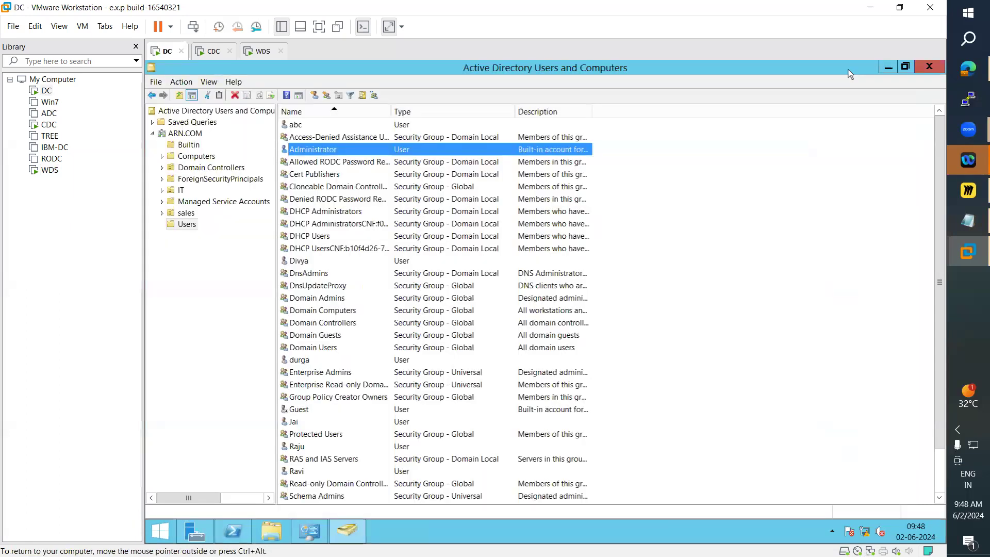
{"action": "left_click", "coordinate": [885, 71]}
{"action": "left_click", "coordinate": [885, 70]}
{"action": "left_click", "coordinate": [885, 70]}
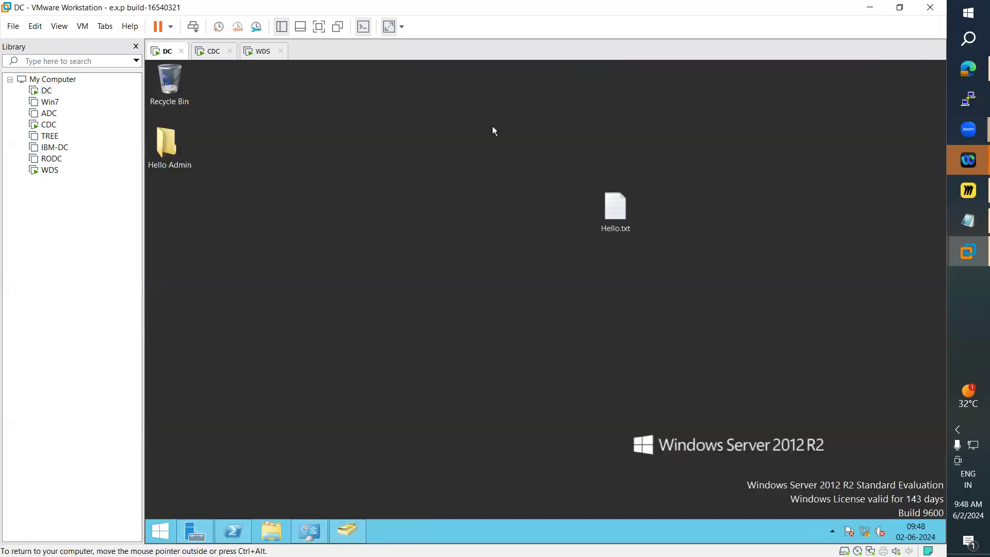
{"action": "left_click", "coordinate": [164, 529]}
{"action": "left_click", "coordinate": [164, 528]}
{"action": "left_click", "coordinate": [164, 528]}
{"action": "right_click", "coordinate": [243, 248]}
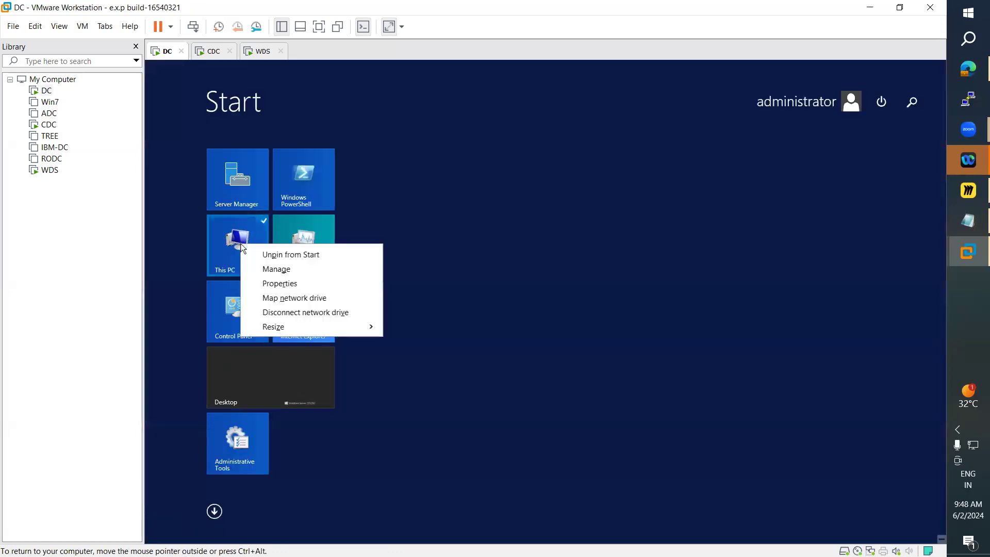
{"action": "left_click", "coordinate": [277, 292]}
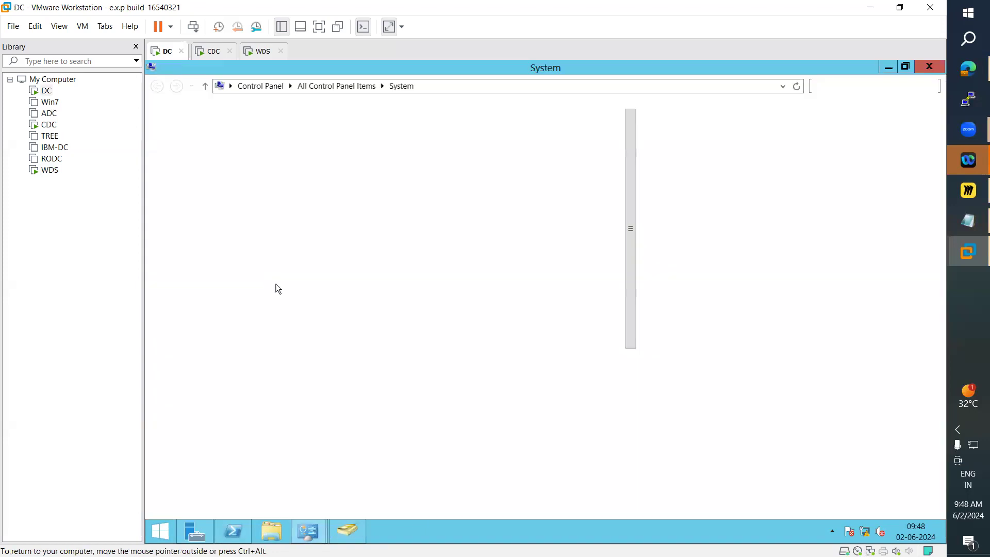
{"action": "left_click", "coordinate": [217, 167]}
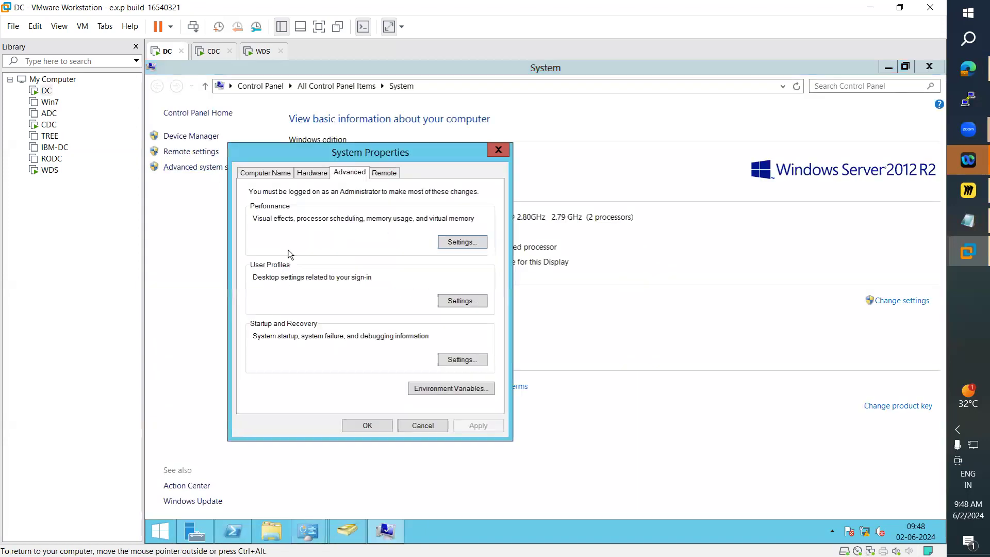
{"action": "left_click", "coordinate": [384, 173]}
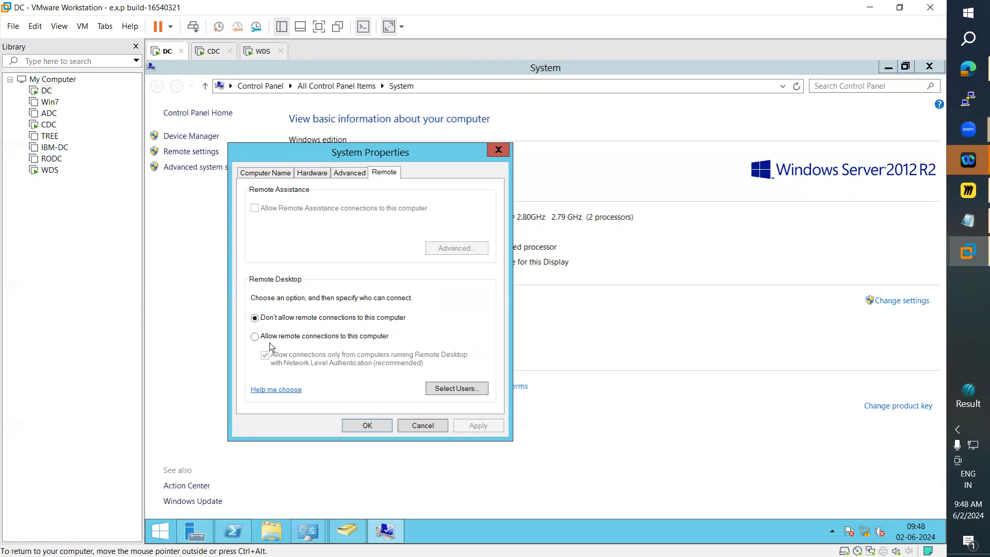
{"action": "left_click", "coordinate": [255, 337]}
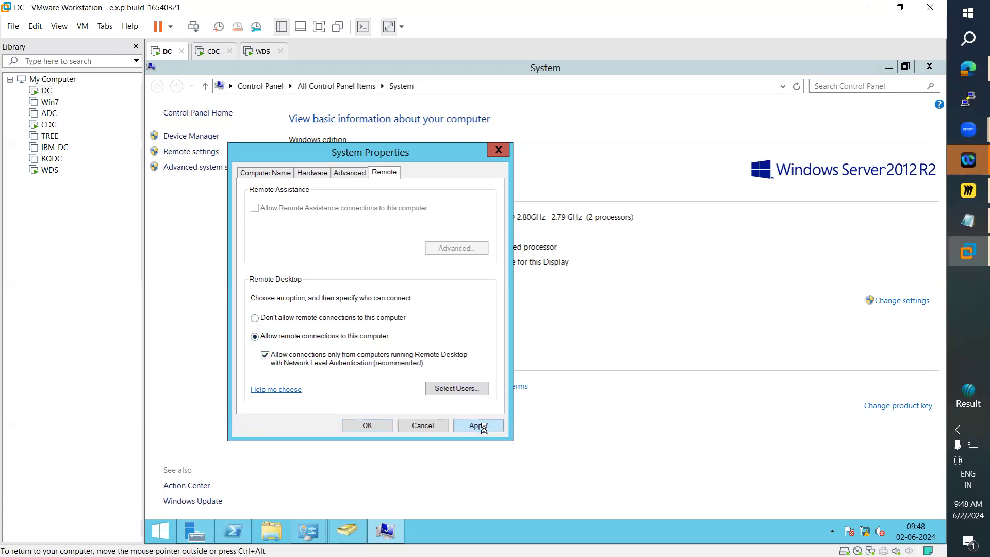
{"action": "left_click", "coordinate": [368, 426]}
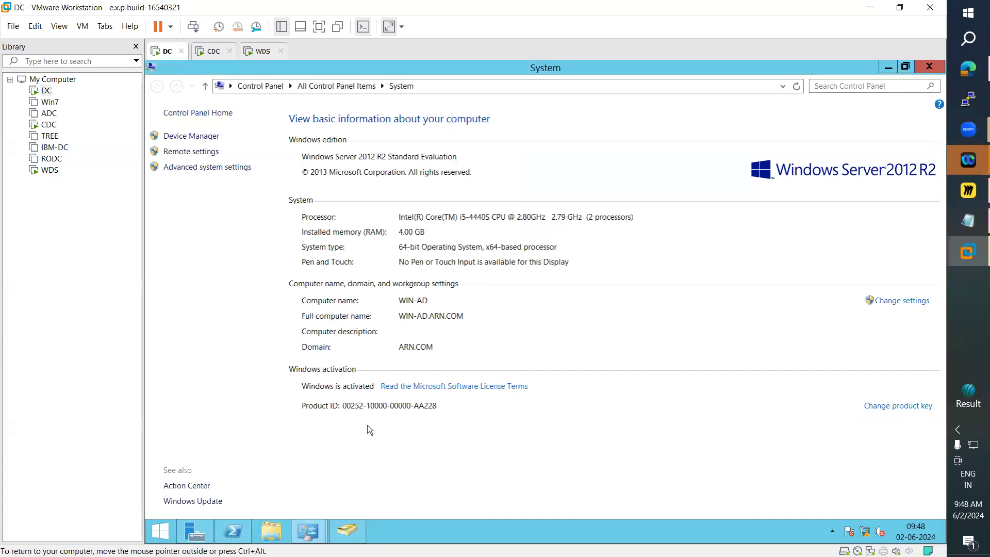
Step: On WDS, connect via Remote Desktop to 10.0.0.2 as the ARN domain administrator, entering the account password
{"action": "left_click", "coordinate": [255, 59]}
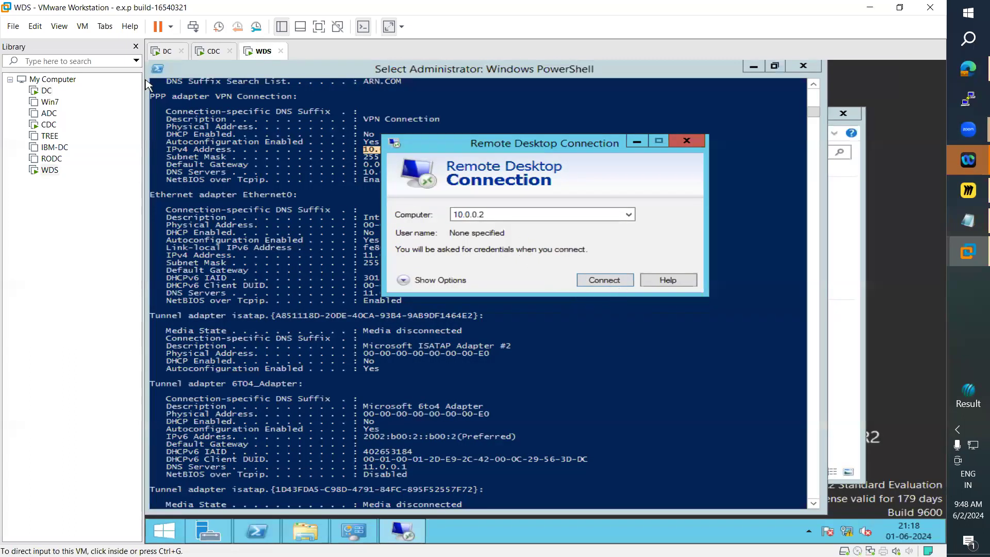
{"action": "left_click", "coordinate": [610, 284]}
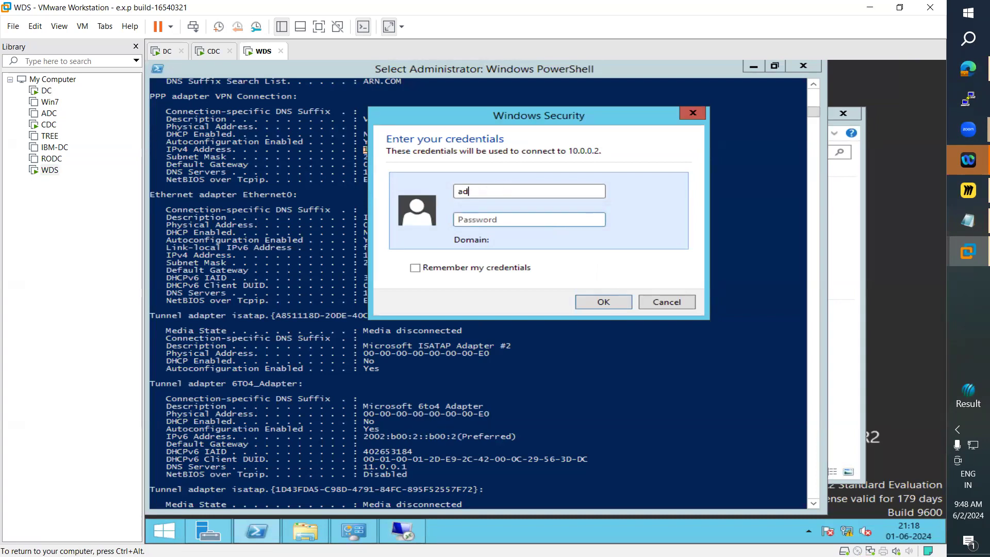
{"action": "type", "text": "administrator"}
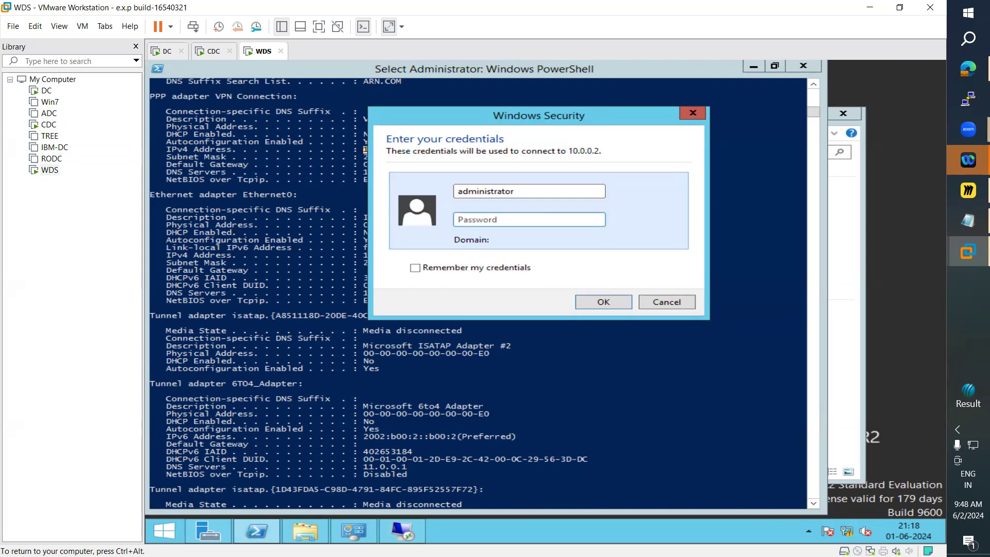
{"action": "type", "text": "N\\"}
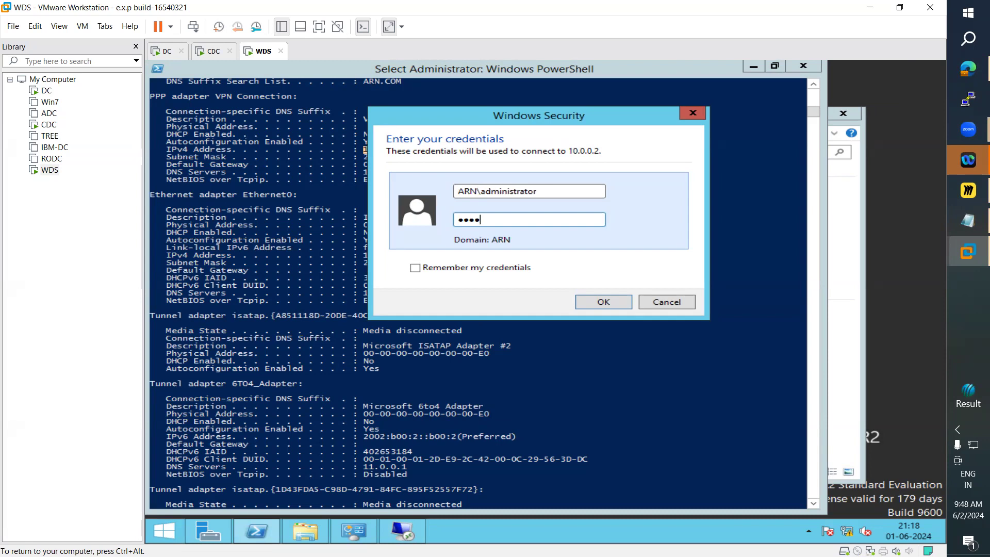
{"action": "key", "text": "Return"}
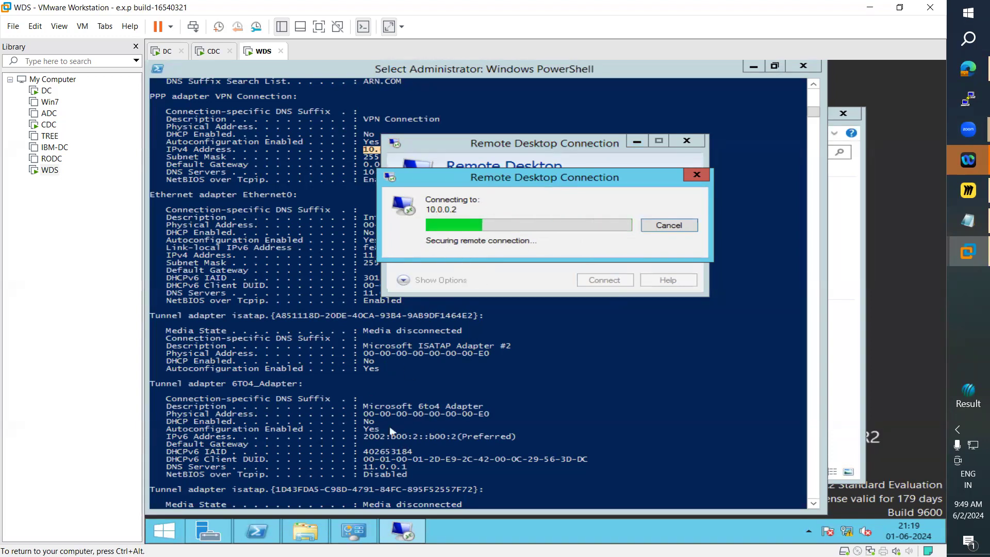
Step: Accept the untrusted certificate warning to continue the Remote Desktop connection
{"action": "left_click", "coordinate": [353, 531]}
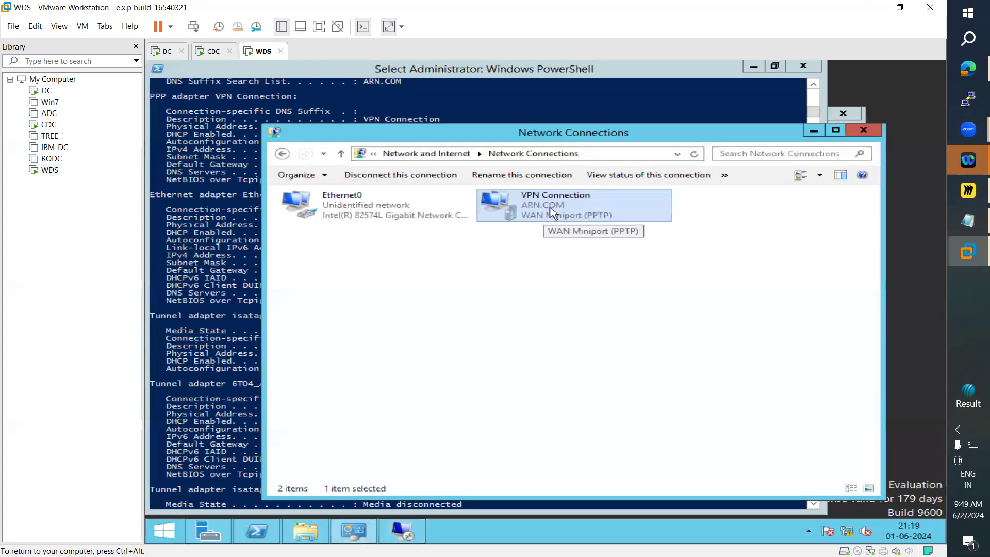
{"action": "left_click", "coordinate": [814, 130]}
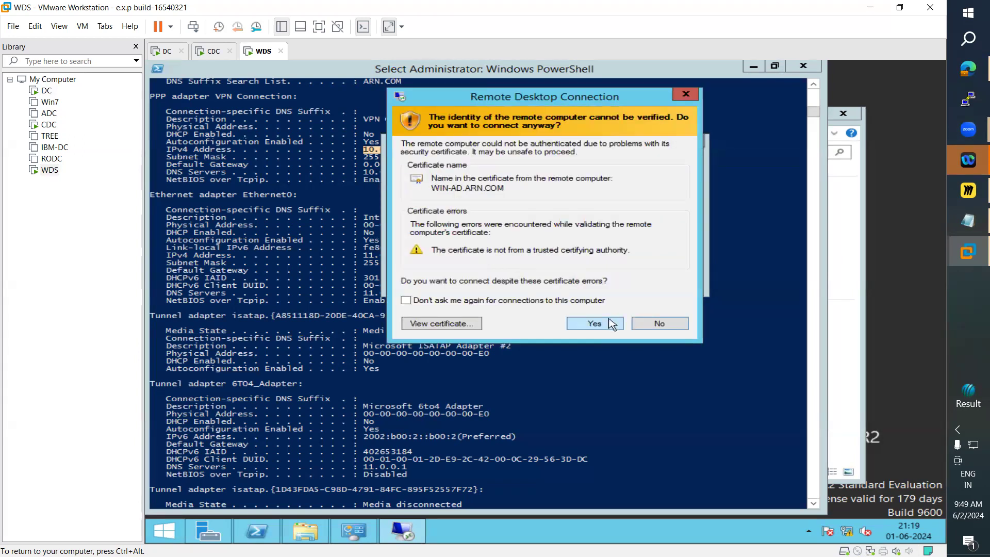
{"action": "left_click", "coordinate": [594, 324]}
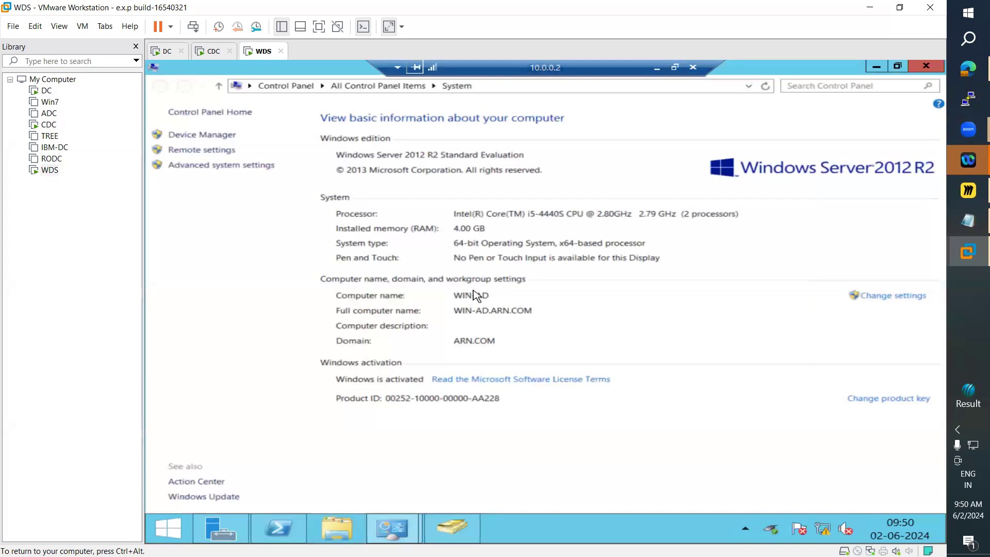
Step: In the remote session, close the System window and move Hello.txt beside the desktop folders
{"action": "left_click", "coordinate": [916, 70]}
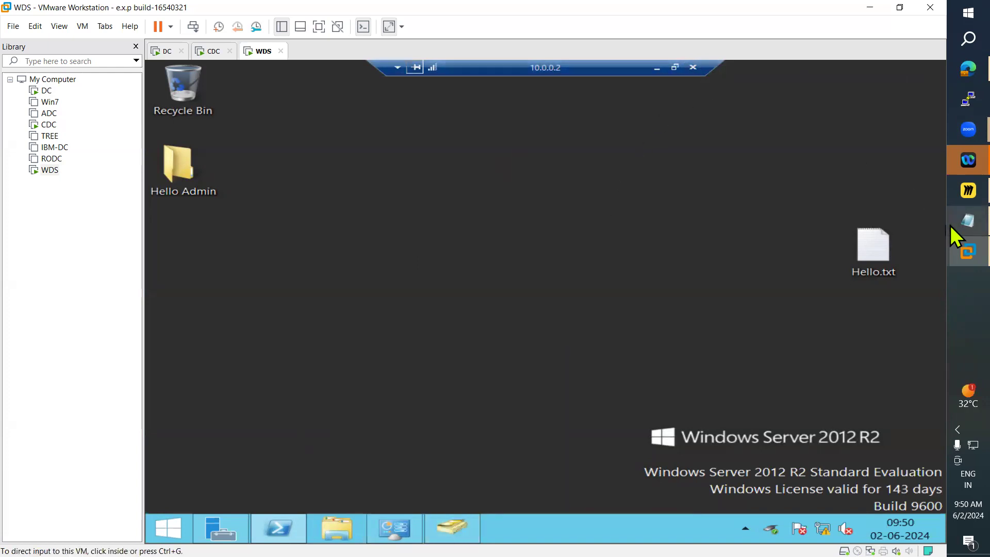
{"action": "left_click", "coordinate": [968, 221]}
{"action": "left_click_drag", "start_coordinate": [189, 390], "coordinate": [20, 374]}
{"action": "left_click", "coordinate": [880, 7]}
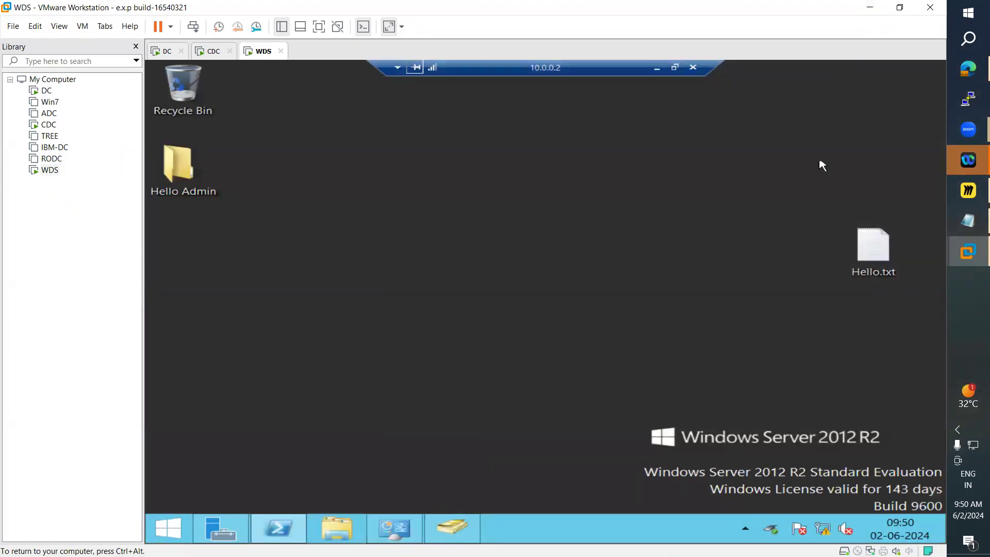
{"action": "left_click_drag", "start_coordinate": [891, 251], "coordinate": [210, 256]}
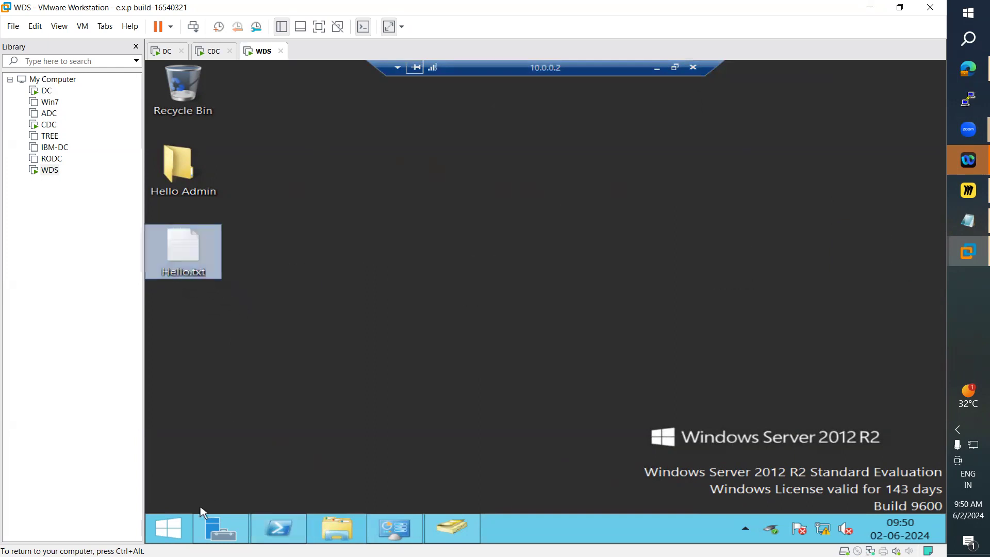
Step: Open the remote account menu on the Start screen and review the Logoff Session notes
{"action": "left_click", "coordinate": [175, 530]}
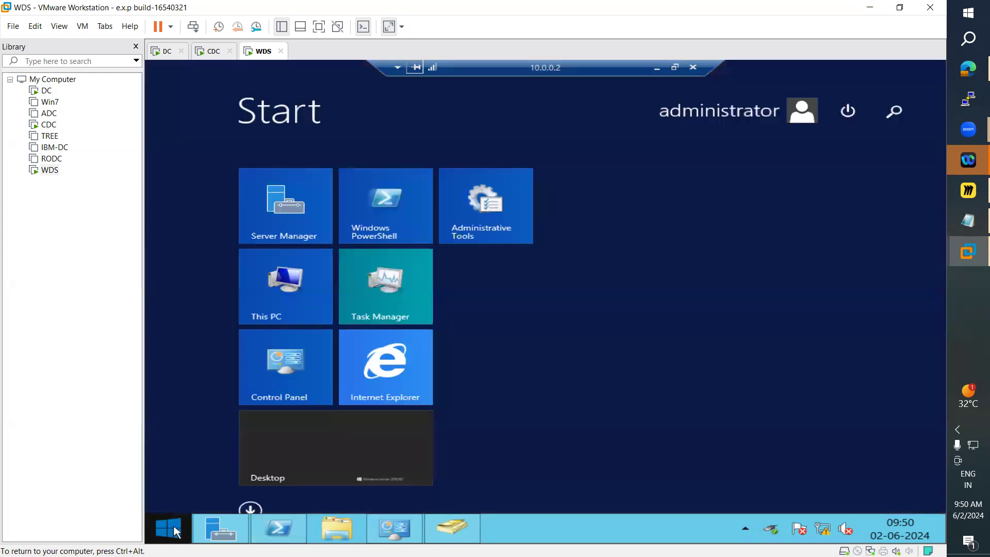
{"action": "left_click", "coordinate": [768, 110]}
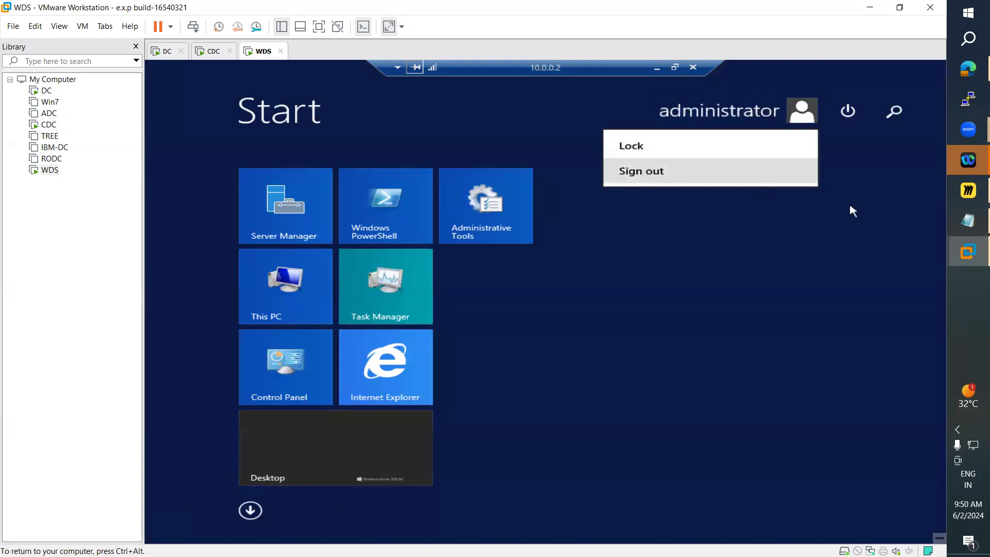
{"action": "left_click", "coordinate": [953, 221]}
{"action": "left_click", "coordinate": [41, 441]}
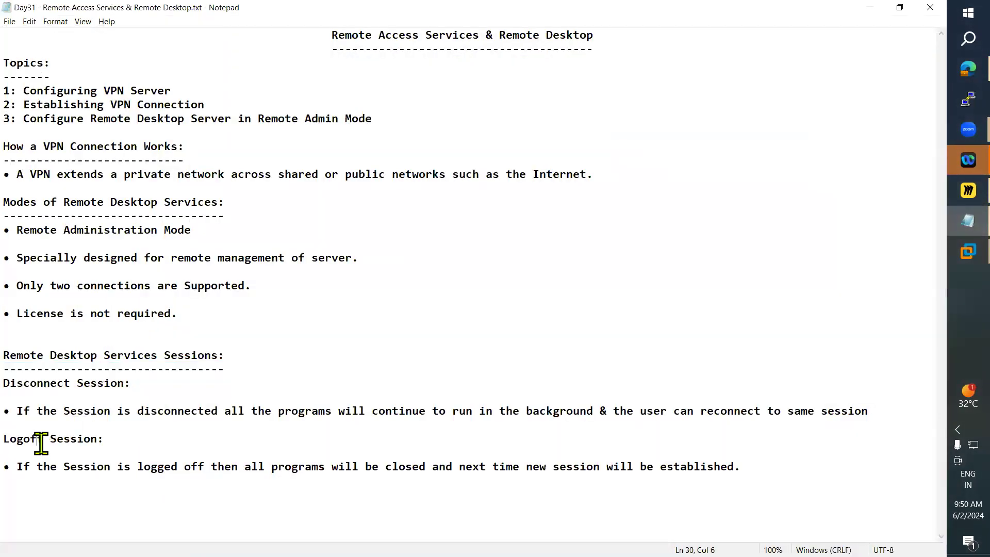
{"action": "left_click_drag", "start_coordinate": [41, 441], "coordinate": [78, 440]}
{"action": "left_click", "coordinate": [870, 7]}
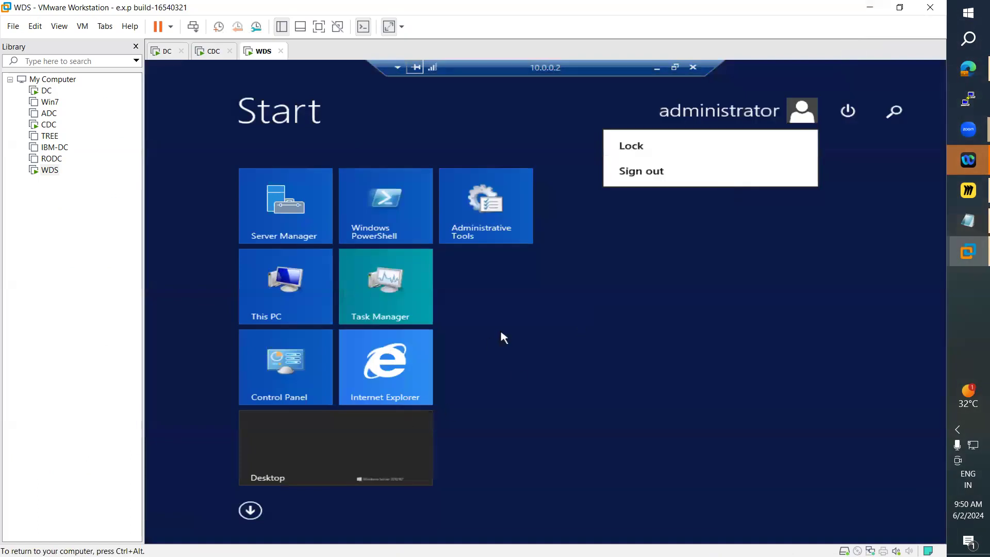
Step: Sign out of the remote Remote Desktop session on DC
{"action": "left_click", "coordinate": [324, 486]}
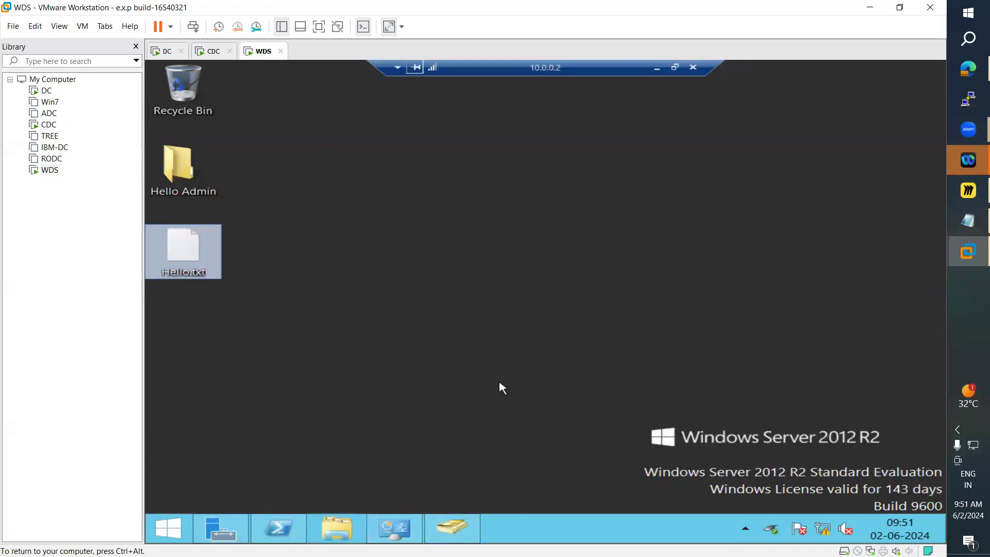
{"action": "left_click", "coordinate": [176, 536]}
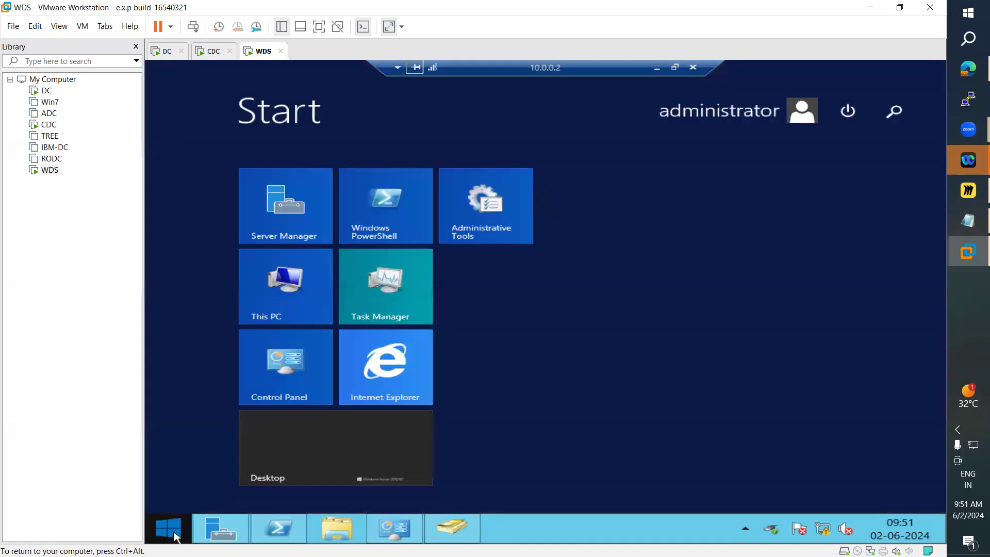
{"action": "left_click", "coordinate": [776, 116]}
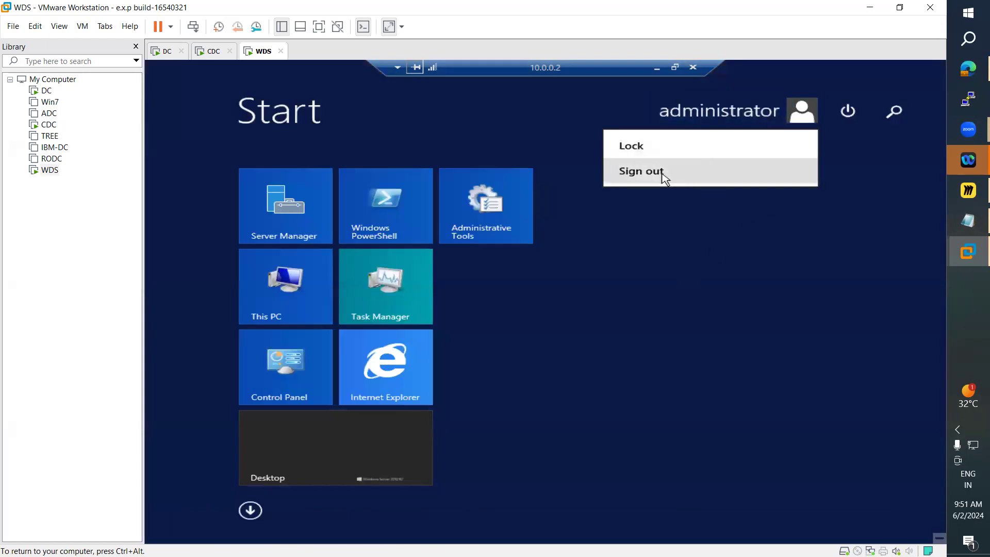
{"action": "left_click", "coordinate": [665, 175]}
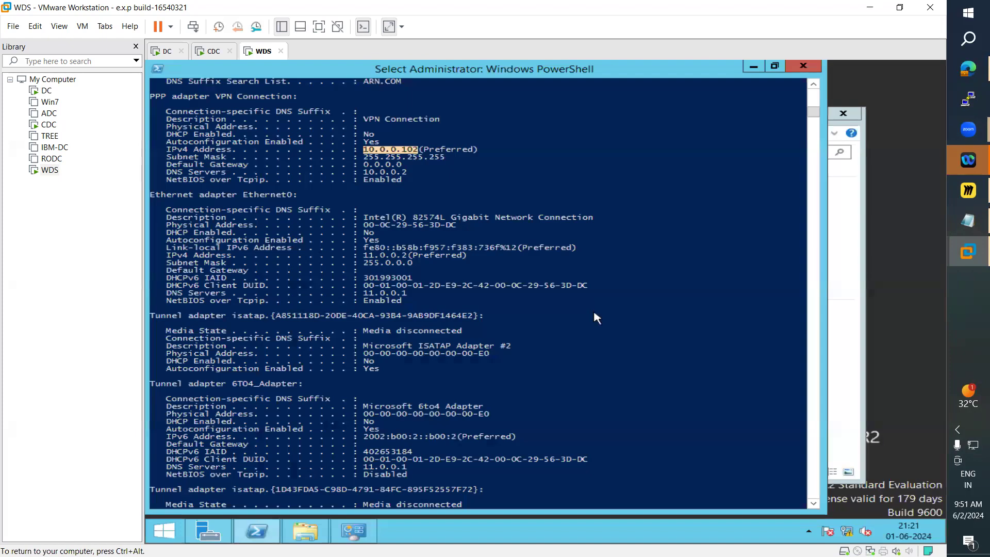
Step: Disconnect the VPN Connection on WDS from Network Connections
{"action": "left_click", "coordinate": [753, 67]}
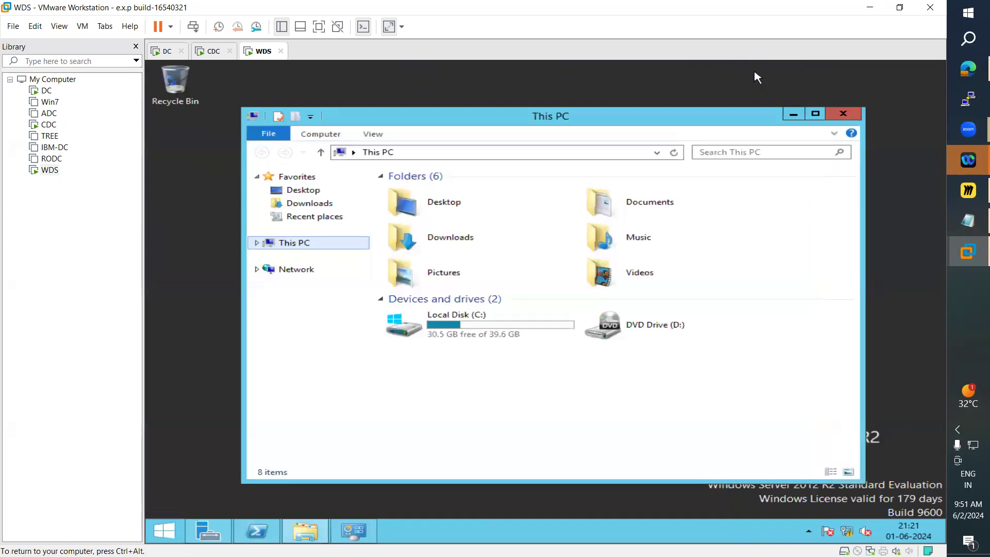
{"action": "left_click", "coordinate": [354, 531]}
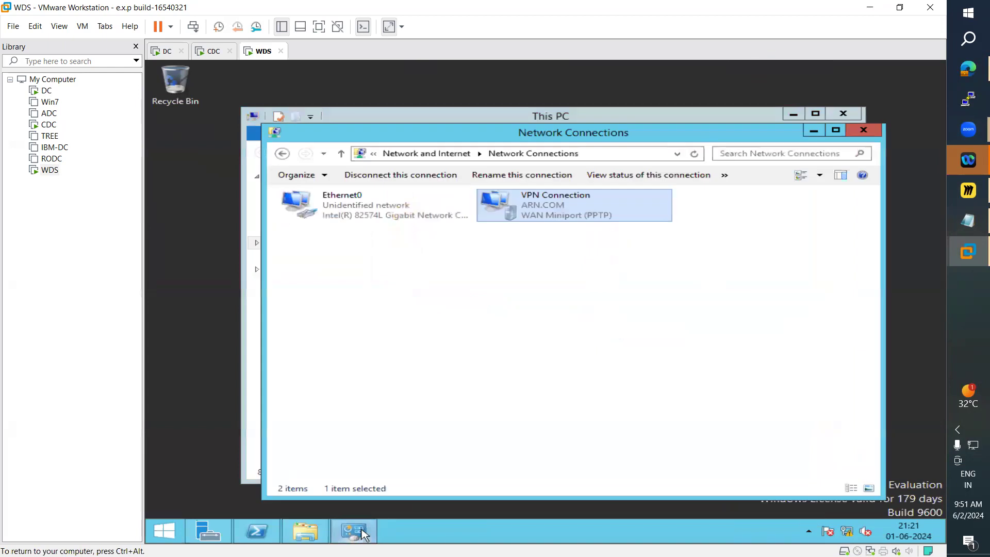
{"action": "right_click", "coordinate": [574, 217]}
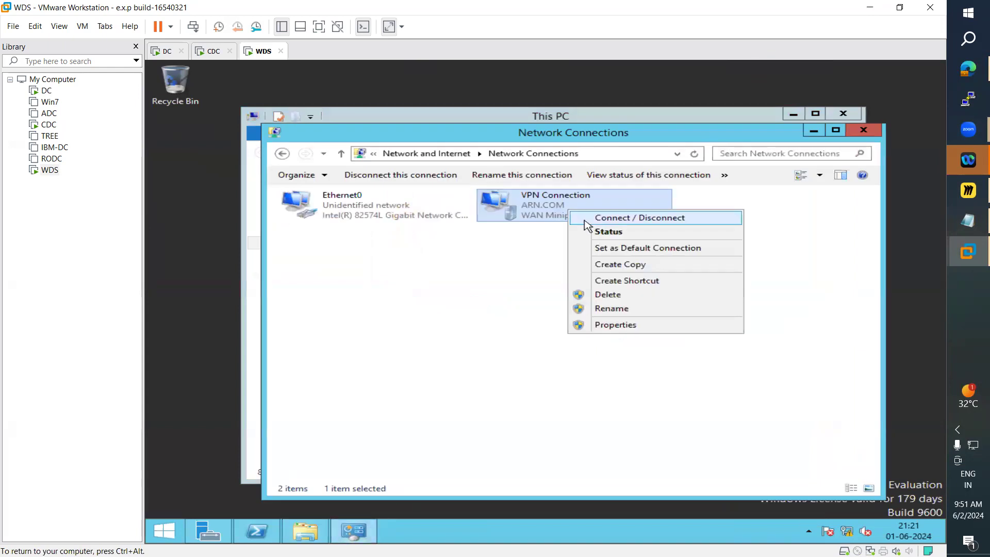
{"action": "left_click", "coordinate": [587, 221]}
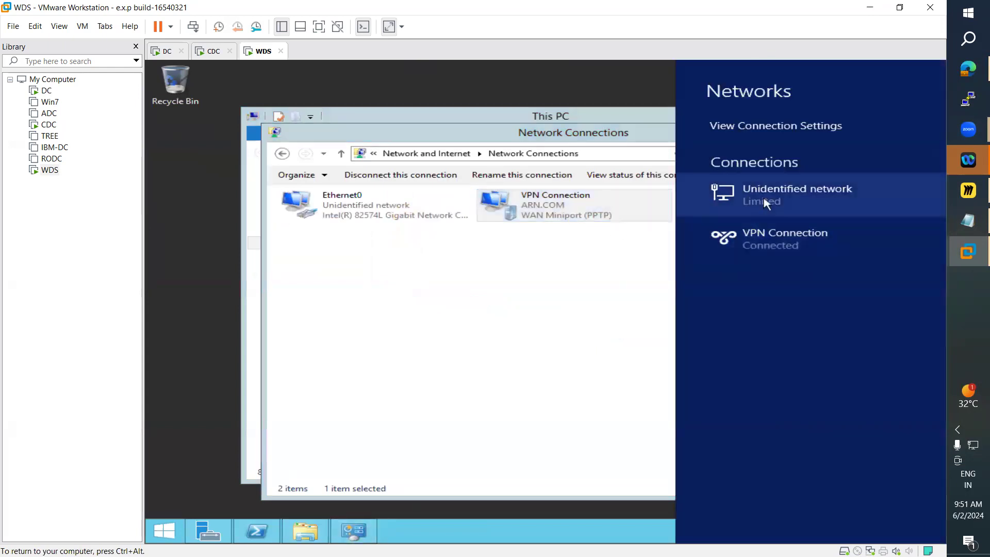
{"action": "left_click", "coordinate": [765, 249]}
{"action": "left_click", "coordinate": [872, 274]}
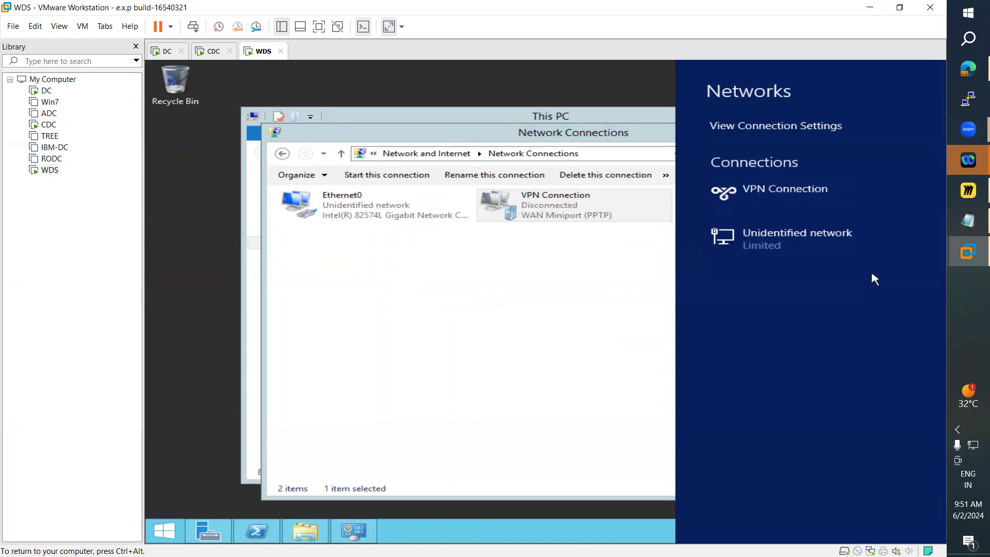
{"action": "left_click", "coordinate": [515, 326]}
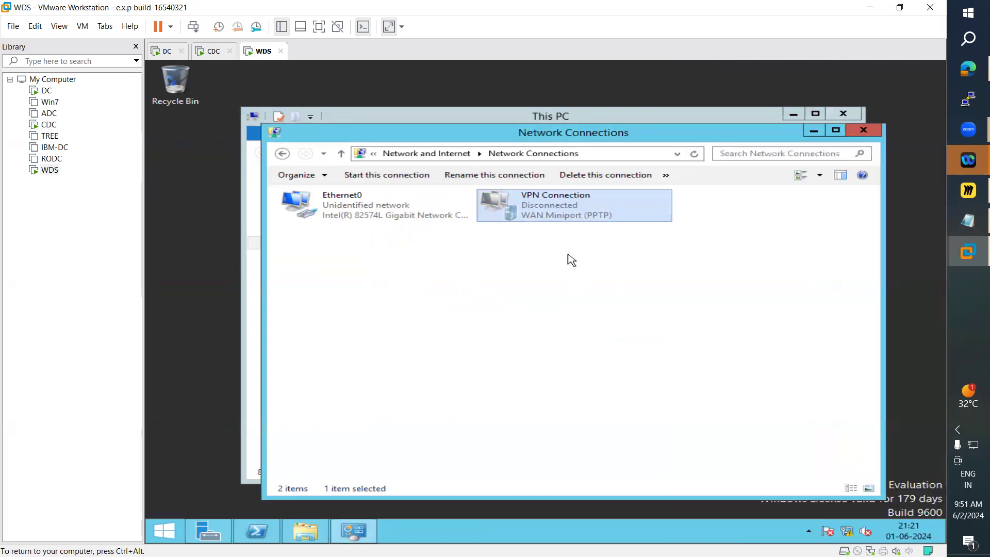
Step: Rerun ipconfig /all in PowerShell on WDS and examine the listed network adapters
{"action": "left_click", "coordinate": [256, 531]}
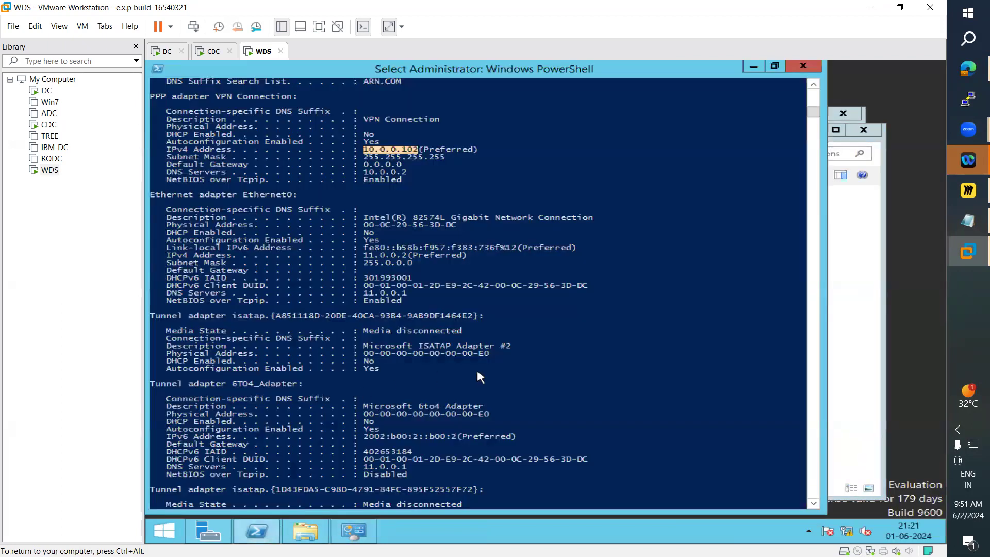
{"action": "key", "text": "Up"}
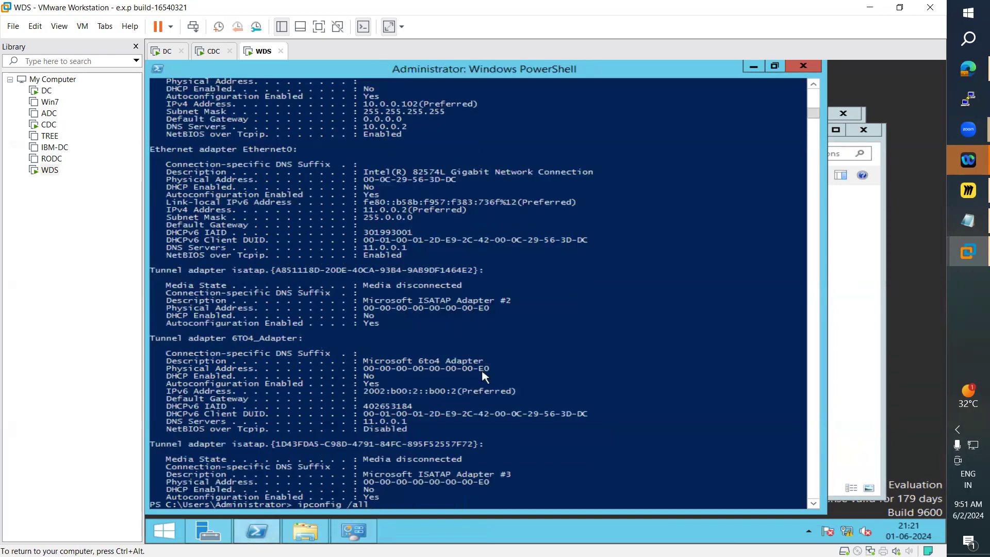
{"action": "key", "text": "Return"}
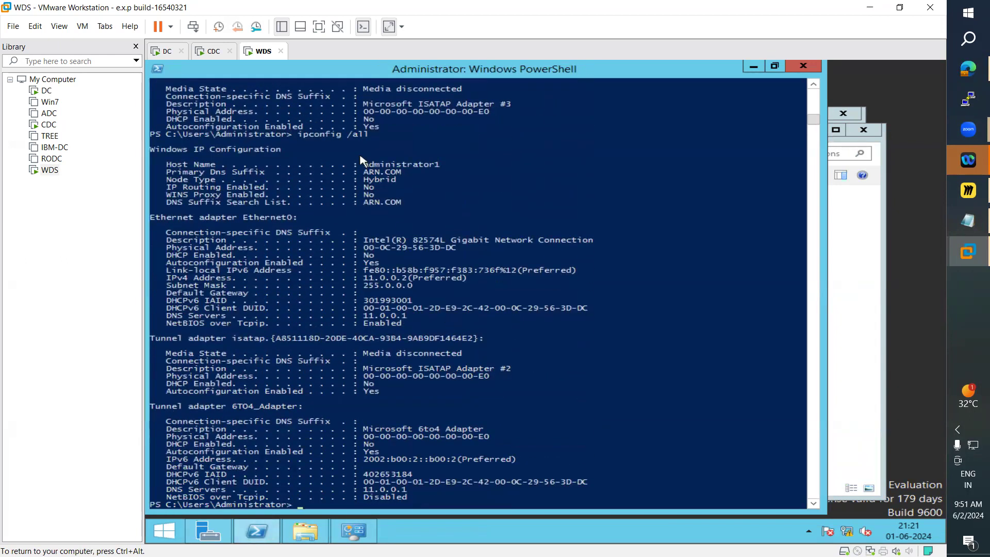
{"action": "left_click_drag", "start_coordinate": [300, 135], "coordinate": [370, 145]}
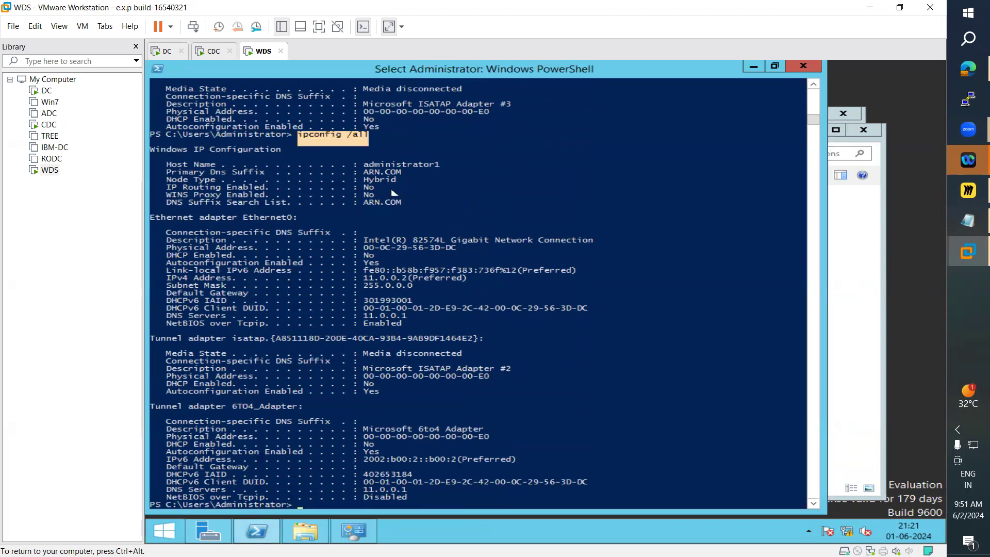
{"action": "left_click_drag", "start_coordinate": [364, 279], "coordinate": [456, 447]}
{"action": "left_click", "coordinate": [454, 445]}
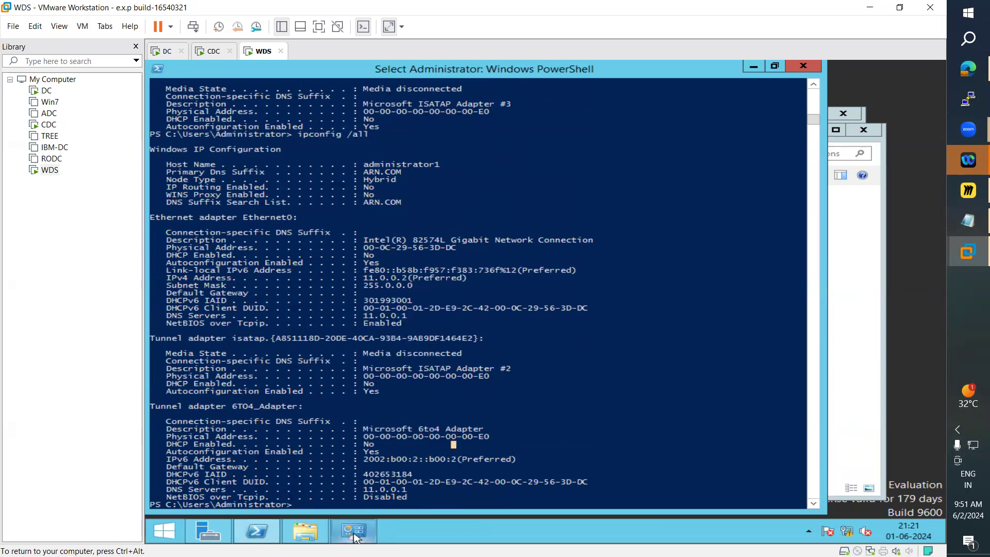
Step: Try to open a Remote Desktop Connection (mstsc) to 10.0.0.2 and dismiss the resulting dialog
{"action": "left_click", "coordinate": [163, 530]}
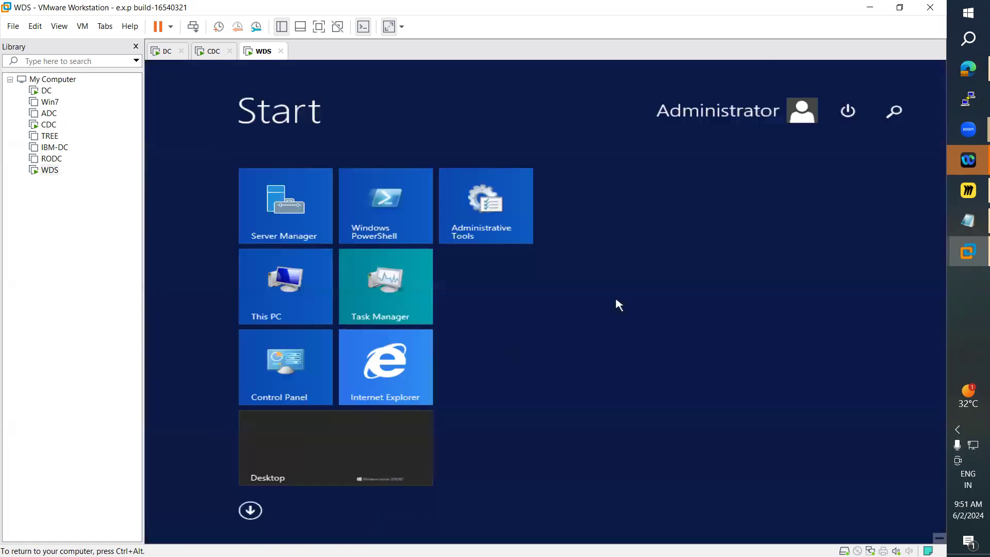
{"action": "left_click", "coordinate": [893, 110]}
{"action": "type", "text": "mstsc"}
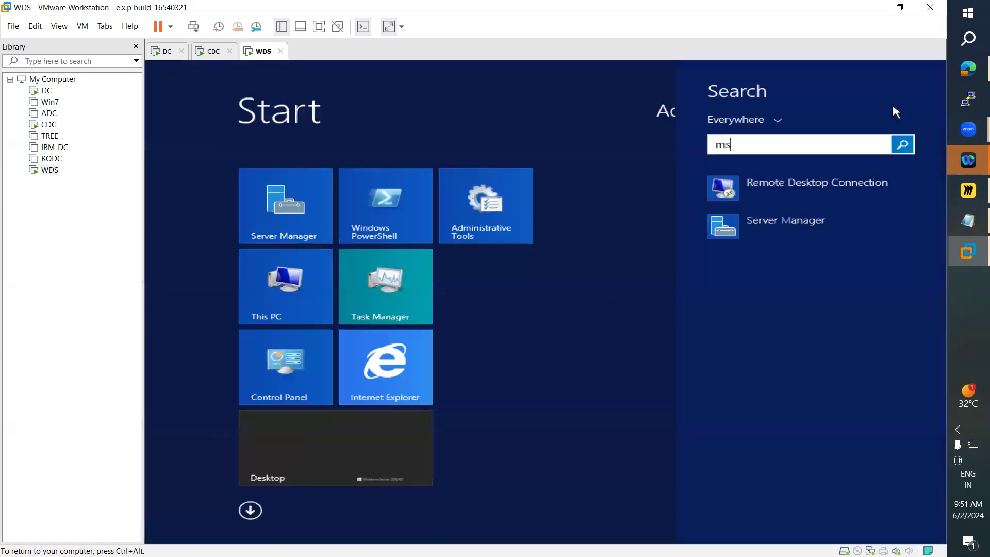
{"action": "key", "text": "Return"}
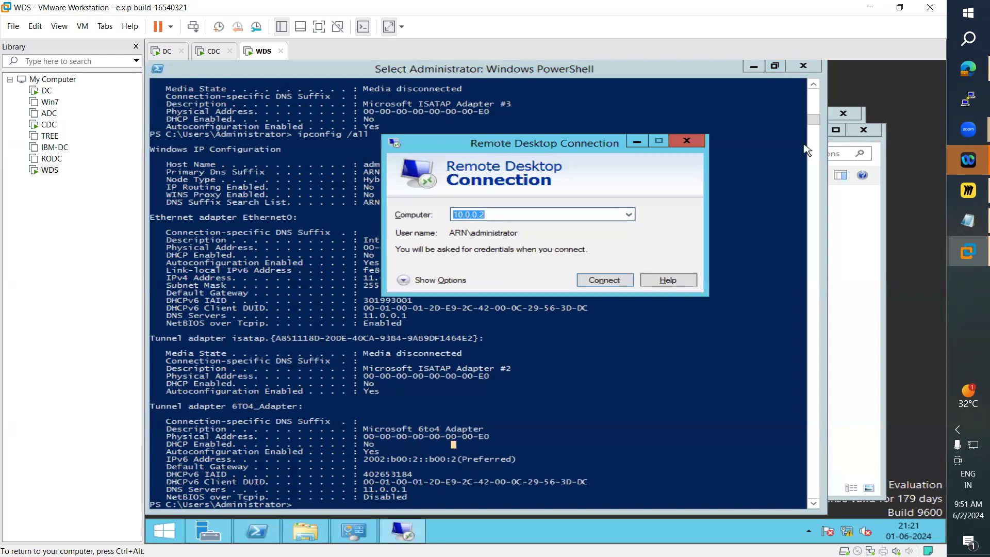
{"action": "left_click", "coordinate": [618, 281]}
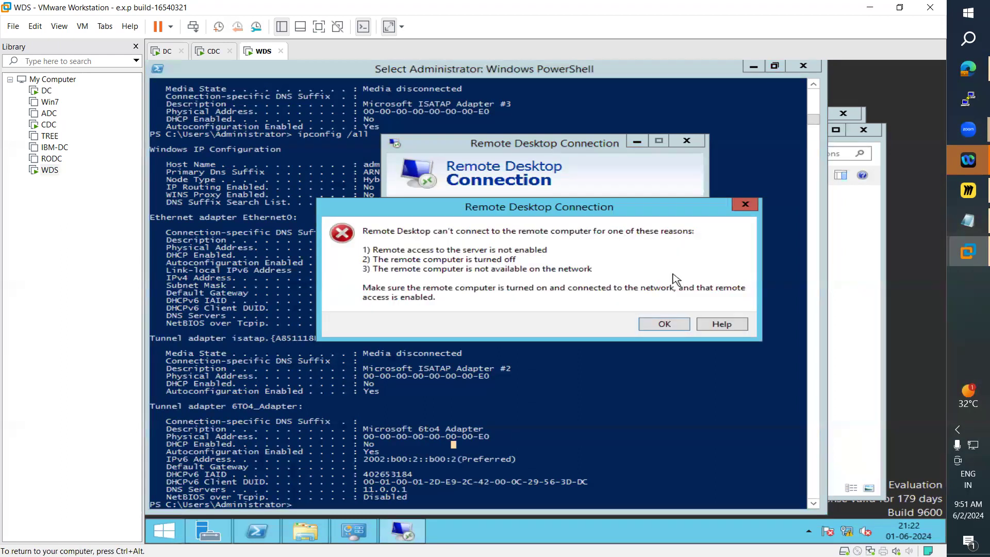
{"action": "left_click", "coordinate": [664, 324]}
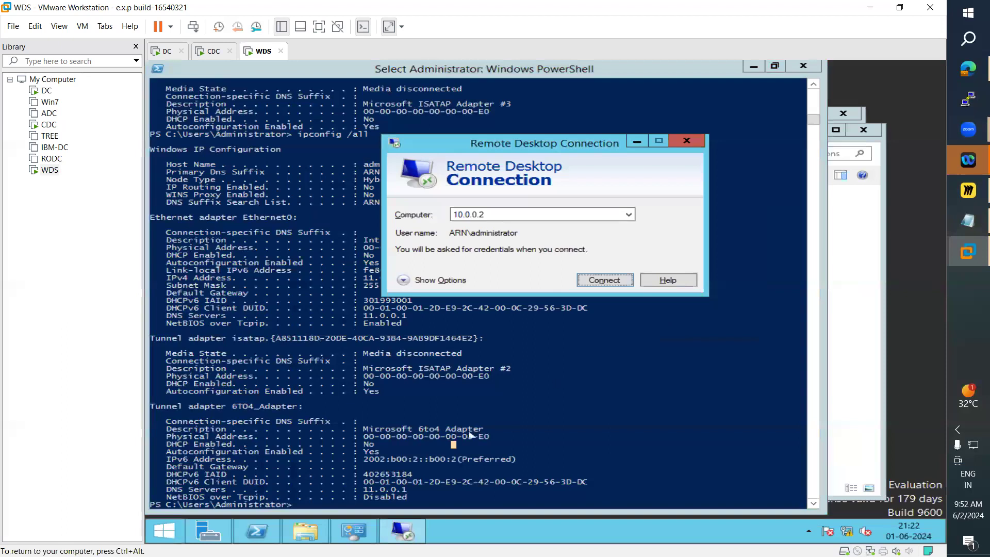
Step: Connect the VPN Connection on WDS from Network Connections and the Networks pane
{"action": "left_click", "coordinate": [354, 531]}
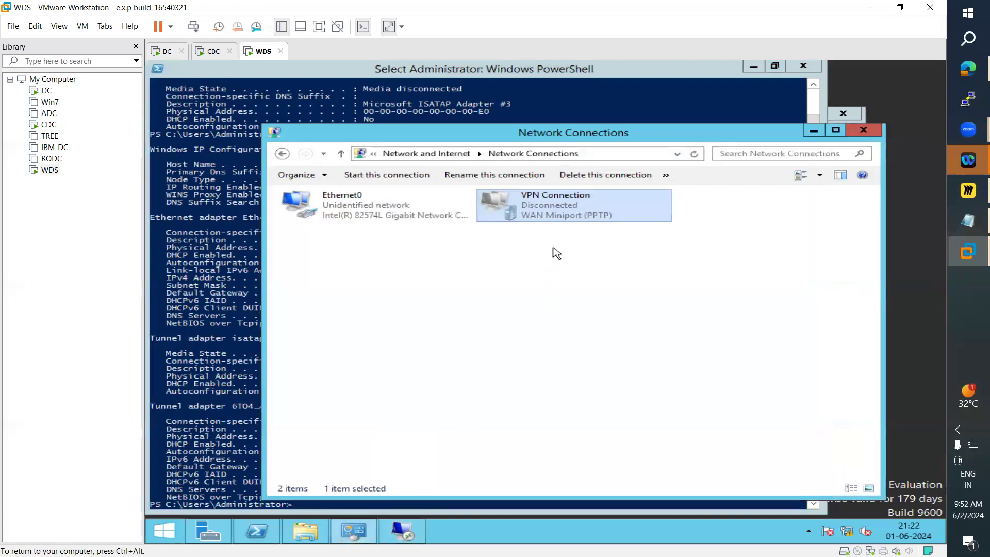
{"action": "right_click", "coordinate": [554, 206]}
{"action": "left_click", "coordinate": [573, 212]}
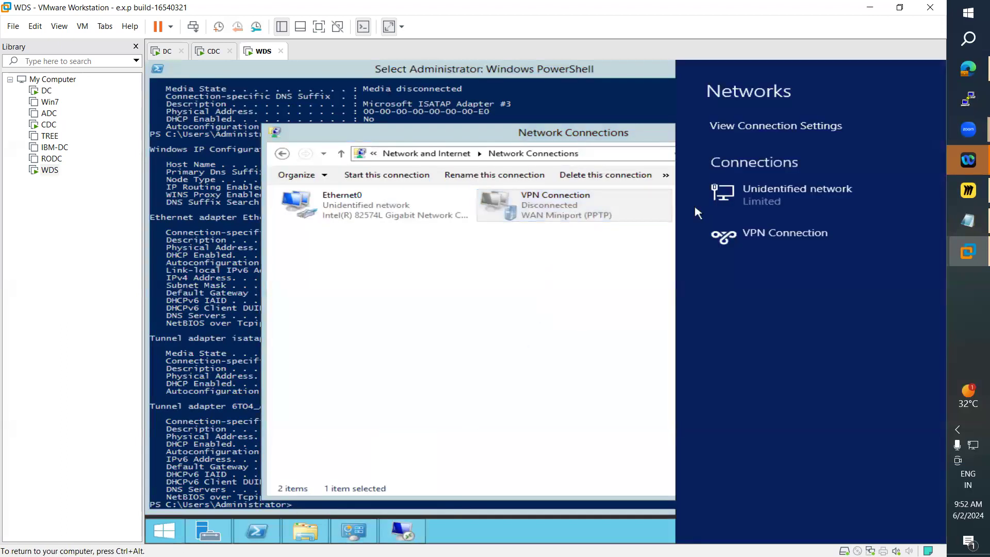
{"action": "left_click", "coordinate": [747, 236]}
{"action": "left_click", "coordinate": [856, 271]}
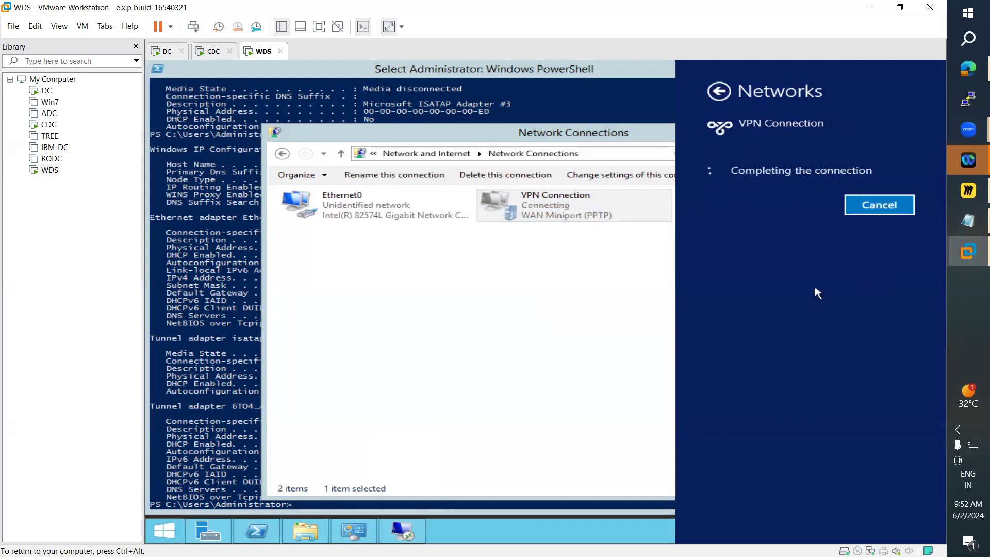
{"action": "left_click", "coordinate": [246, 375]}
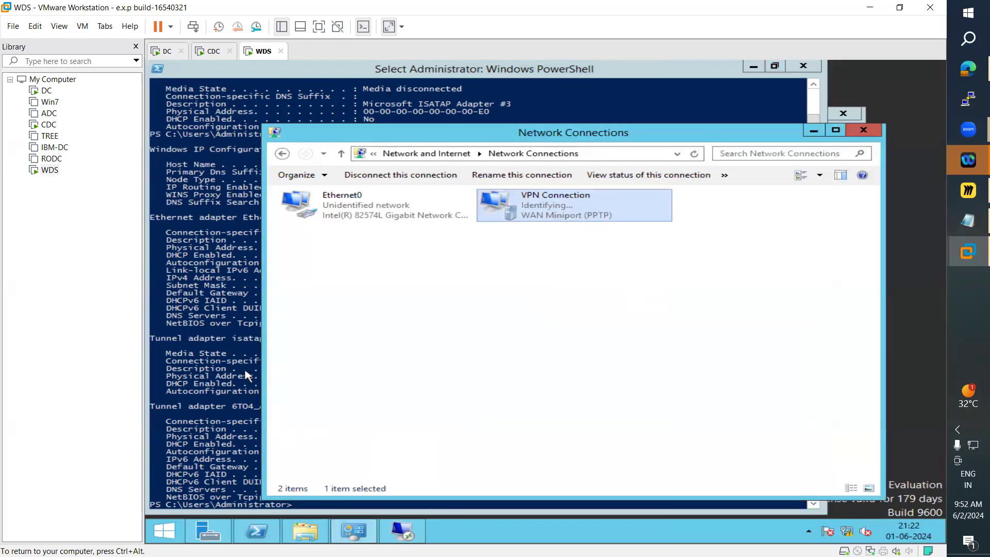
Step: Minimize Network Connections, rerun ipconfig /all, and examine the VPN adapter's IPv4 address
{"action": "left_click", "coordinate": [814, 130]}
{"action": "left_click", "coordinate": [637, 142]}
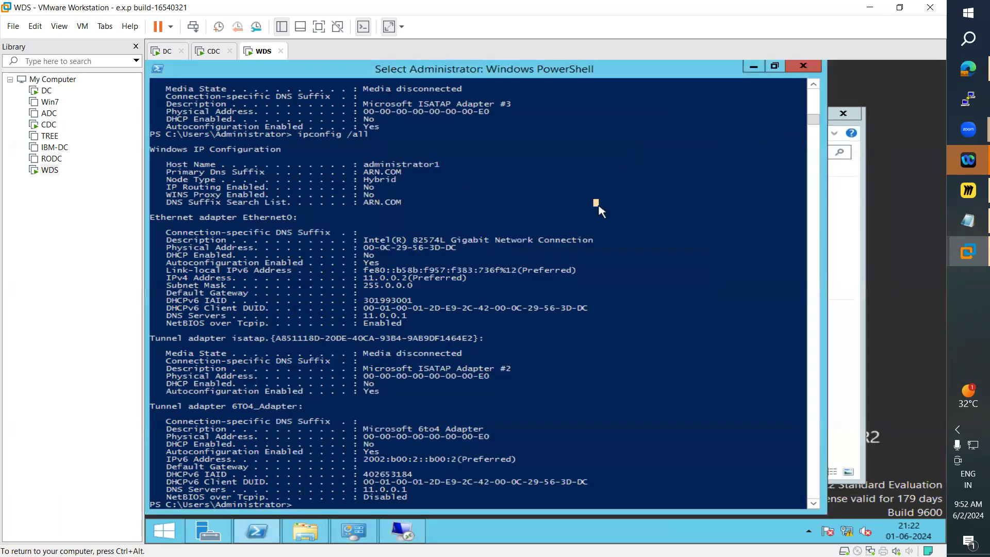
{"action": "key", "text": "Up"}
{"action": "key", "text": "Return"}
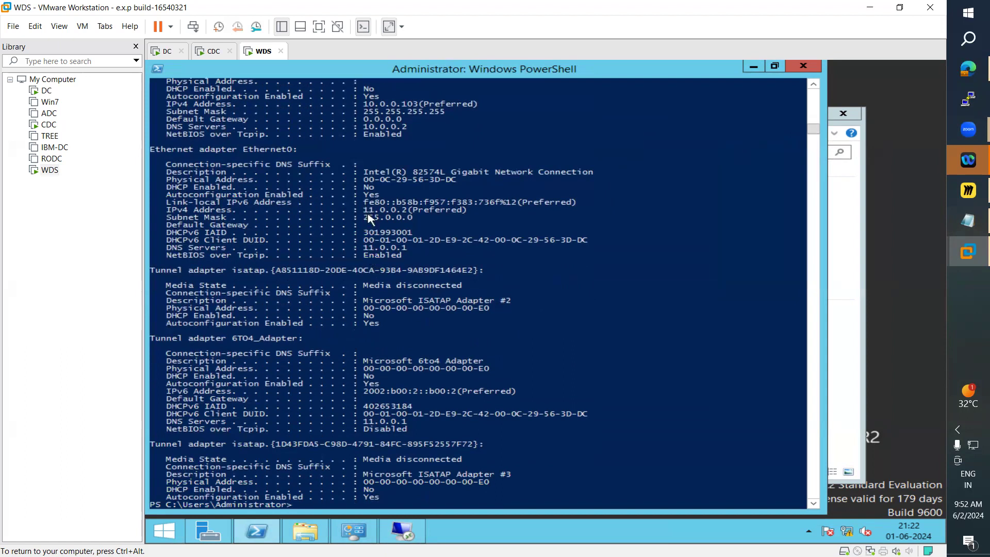
{"action": "left_click_drag", "start_coordinate": [363, 103], "coordinate": [415, 109]}
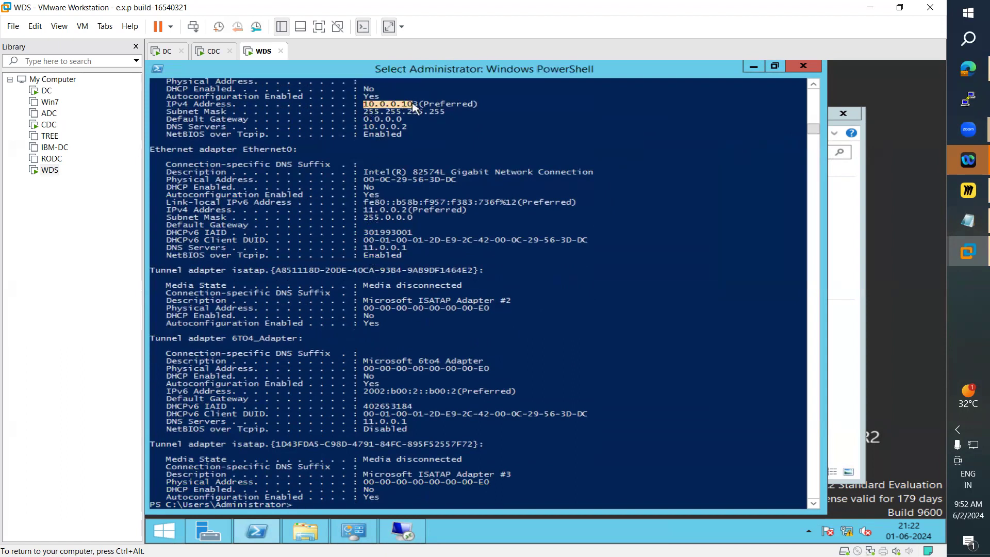
{"action": "left_click", "coordinate": [413, 105]}
{"action": "left_click_drag", "start_coordinate": [407, 108], "coordinate": [416, 111]}
{"action": "key", "text": "ctrl+alt"}
{"action": "left_click", "coordinate": [421, 387]}
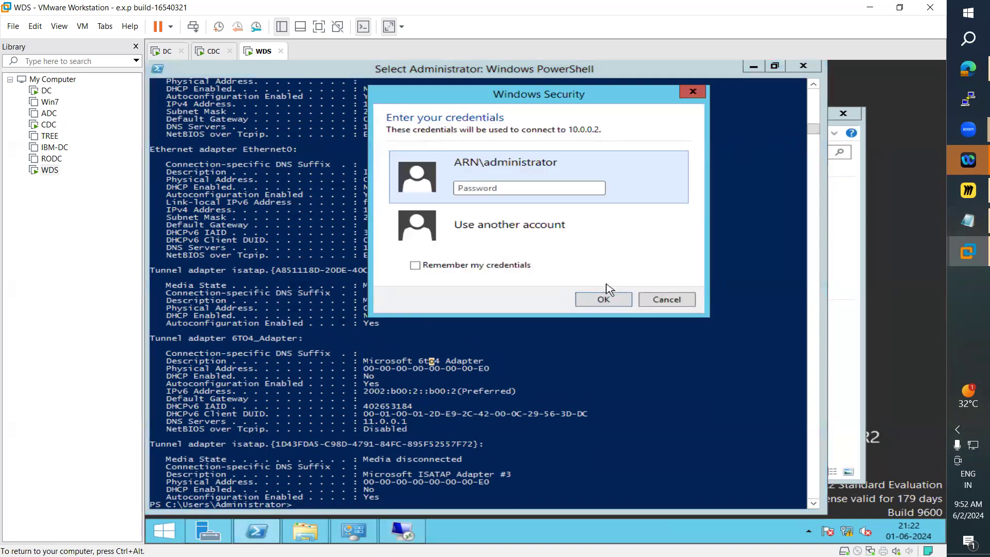
{"action": "left_click", "coordinate": [693, 91]}
{"action": "left_click", "coordinate": [687, 141]}
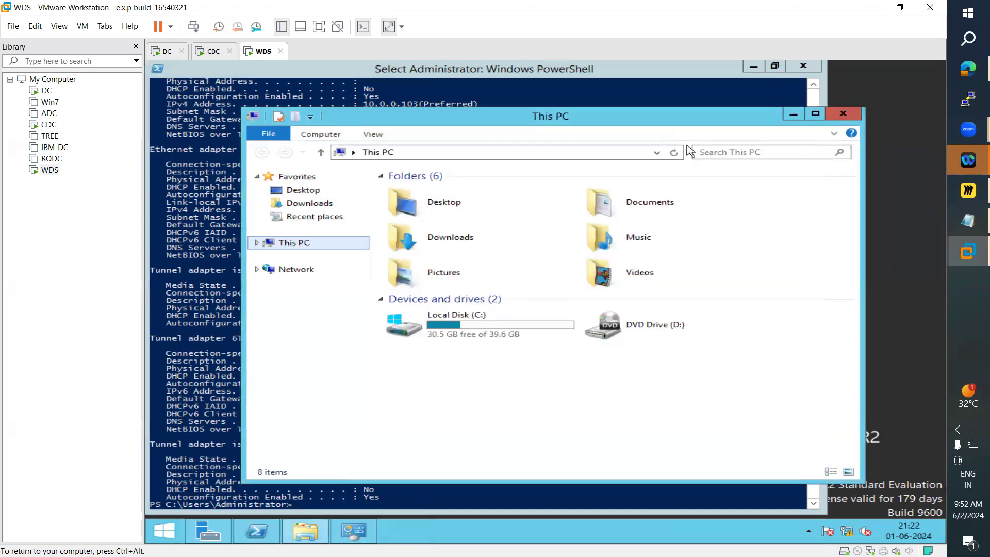
Step: Switch to Notepad, review the Remote Access Services & Remote Desktop notes, and minimize it
{"action": "left_click", "coordinate": [950, 227]}
{"action": "left_click", "coordinate": [350, 295]}
{"action": "left_click_drag", "start_coordinate": [140, 438], "coordinate": [10, 356]}
{"action": "left_click_drag", "start_coordinate": [679, 162], "coordinate": [699, 147]}
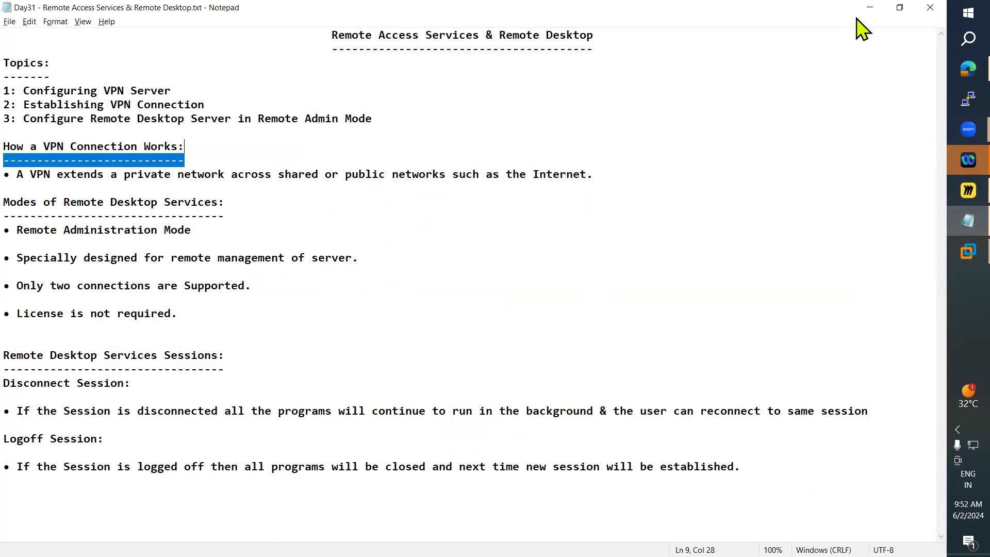
{"action": "left_click", "coordinate": [862, 10]}
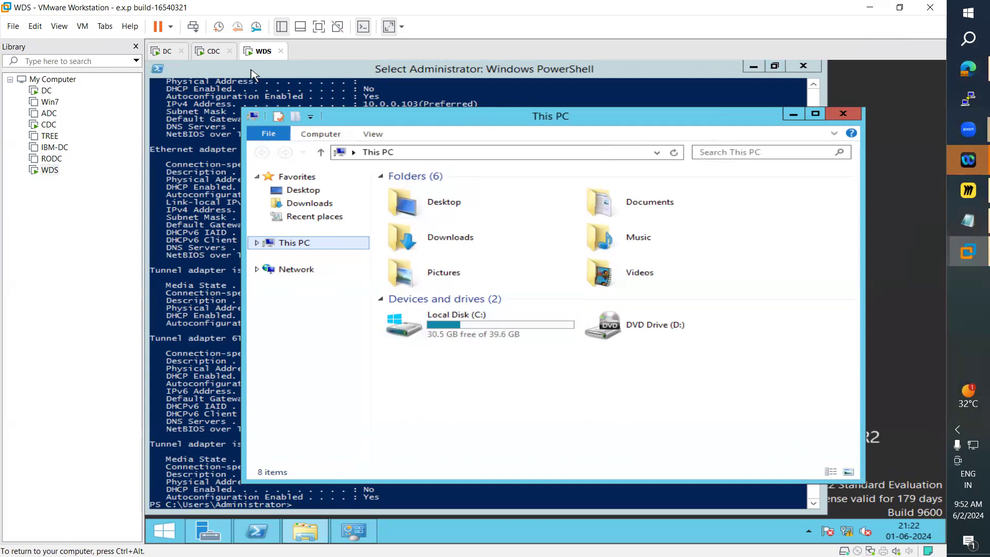
Step: Switch to the DC machine, send Ctrl+Alt+Delete, and sign in as administrator with the account password
{"action": "left_click", "coordinate": [167, 51]}
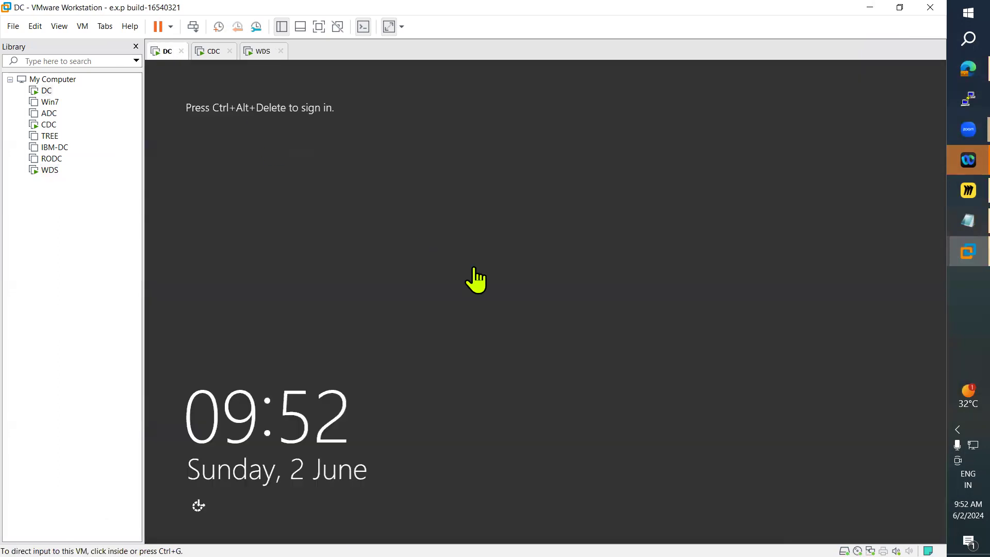
{"action": "left_click", "coordinate": [84, 26]}
{"action": "left_click", "coordinate": [152, 86]}
{"action": "left_click", "coordinate": [514, 283]}
{"action": "type", "text": "*******"}
{"action": "key", "text": "Return"}
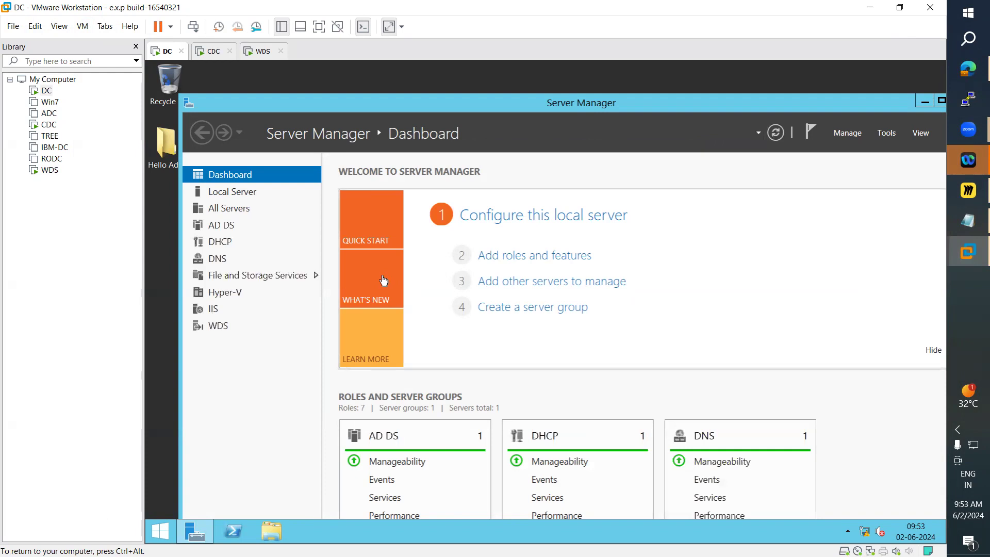
Step: On WDS, open the Administrator account menu from the Start screen, then return to the desktop
{"action": "left_click", "coordinate": [263, 52]}
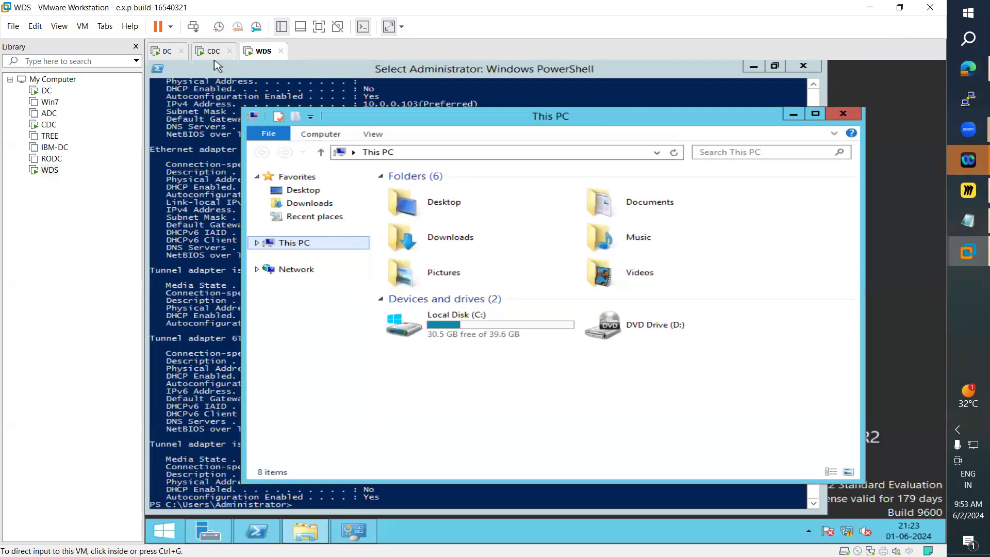
{"action": "left_click", "coordinate": [164, 530]}
{"action": "left_click", "coordinate": [349, 449]}
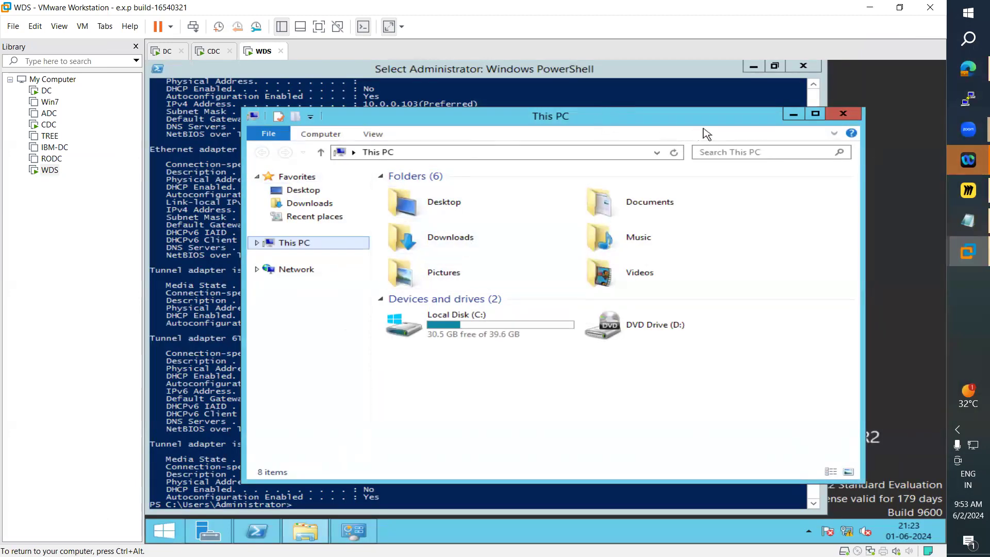
{"action": "left_click", "coordinate": [164, 537]}
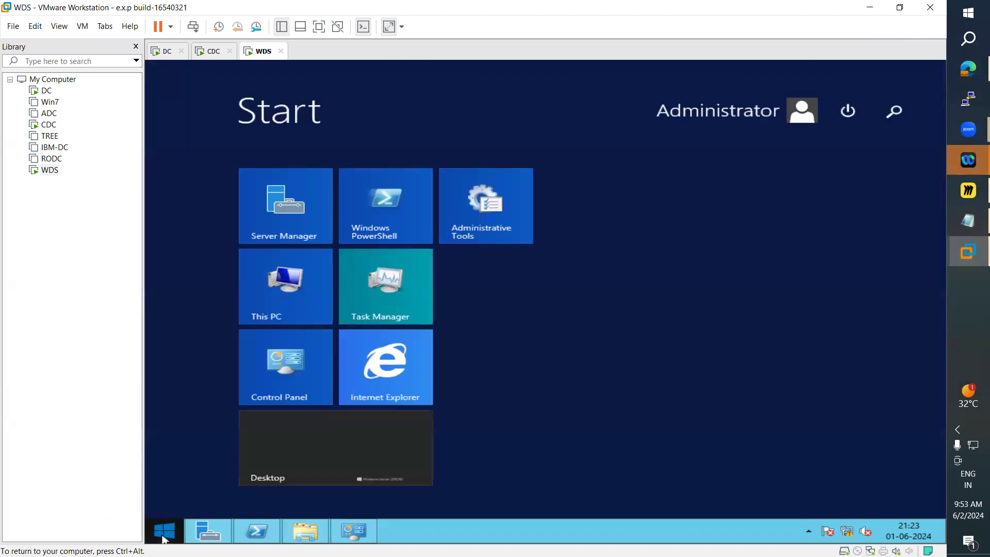
{"action": "left_click", "coordinate": [770, 121]}
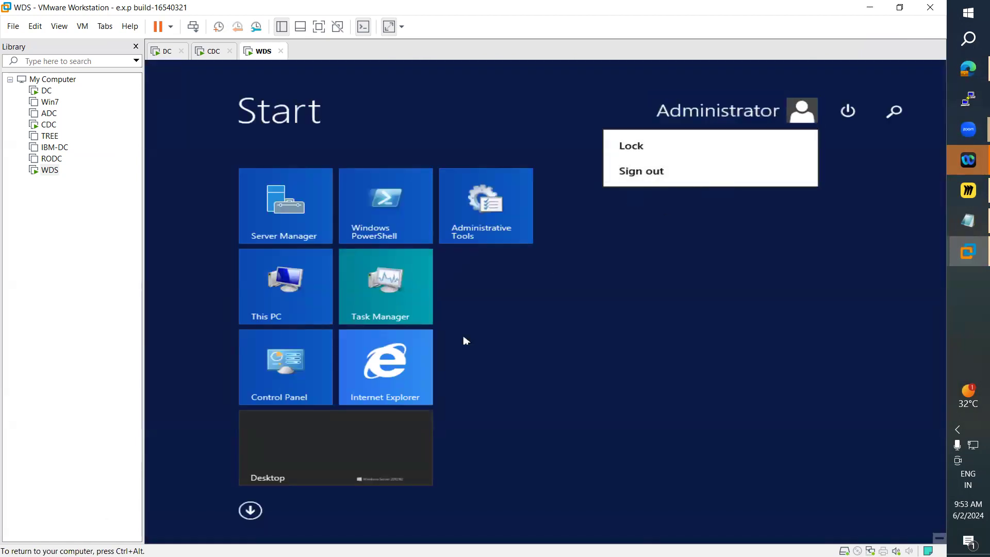
{"action": "left_click", "coordinate": [359, 448]}
{"action": "left_click", "coordinate": [363, 464]}
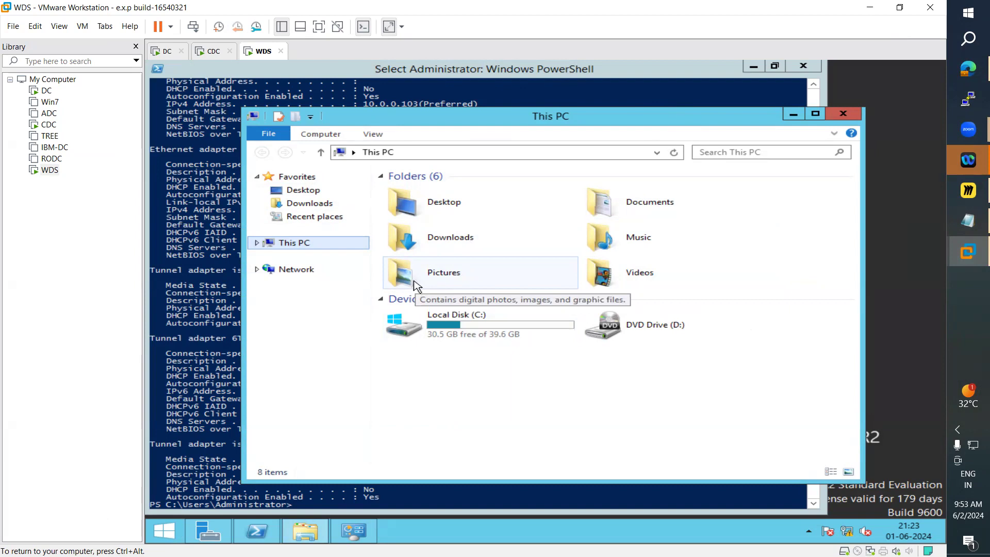
Step: Glance at the Notepad notes, then switch to DC and minimize Server Manager to show its desktop
{"action": "left_click", "coordinate": [952, 222]}
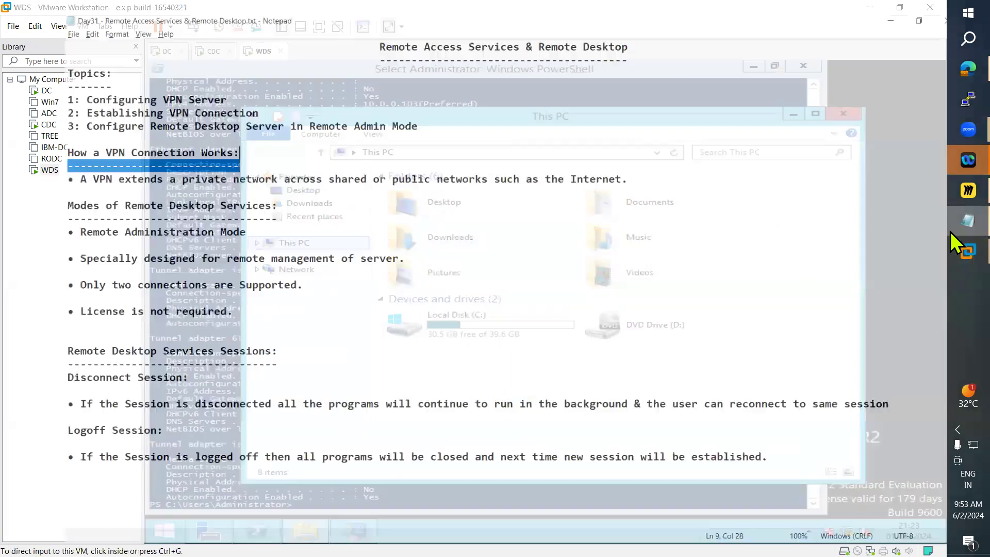
{"action": "left_click", "coordinate": [869, 7]}
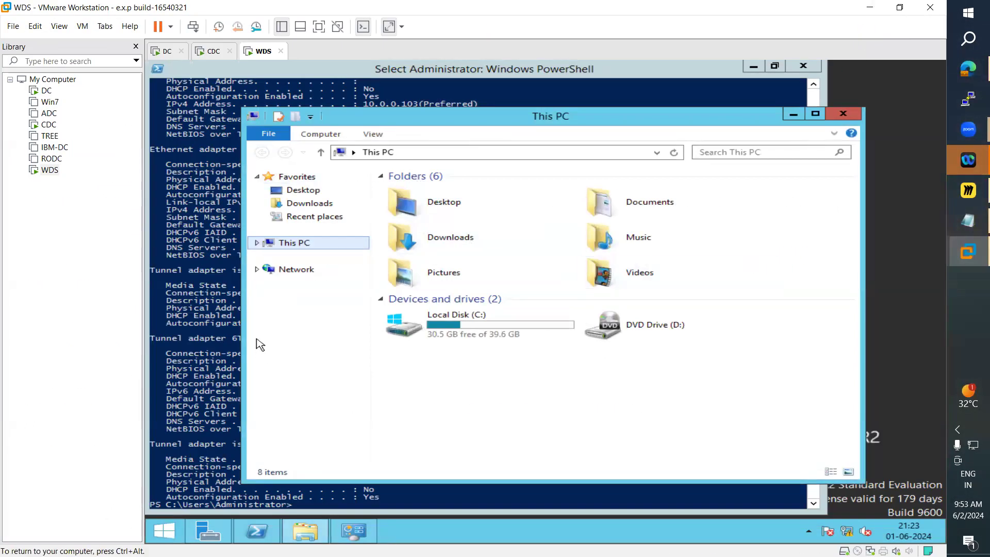
{"action": "left_click", "coordinate": [212, 51]}
{"action": "left_click", "coordinate": [164, 51]}
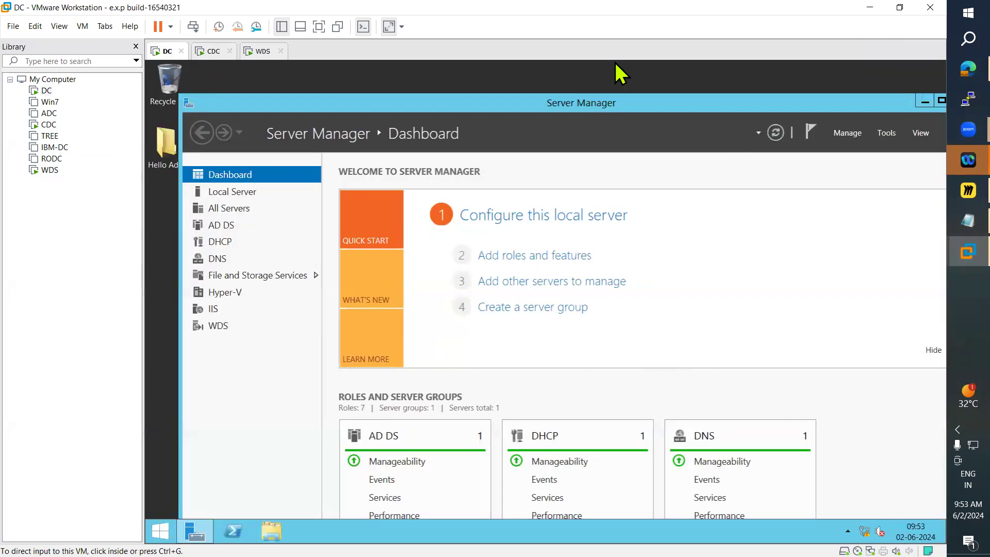
{"action": "left_click", "coordinate": [925, 101]}
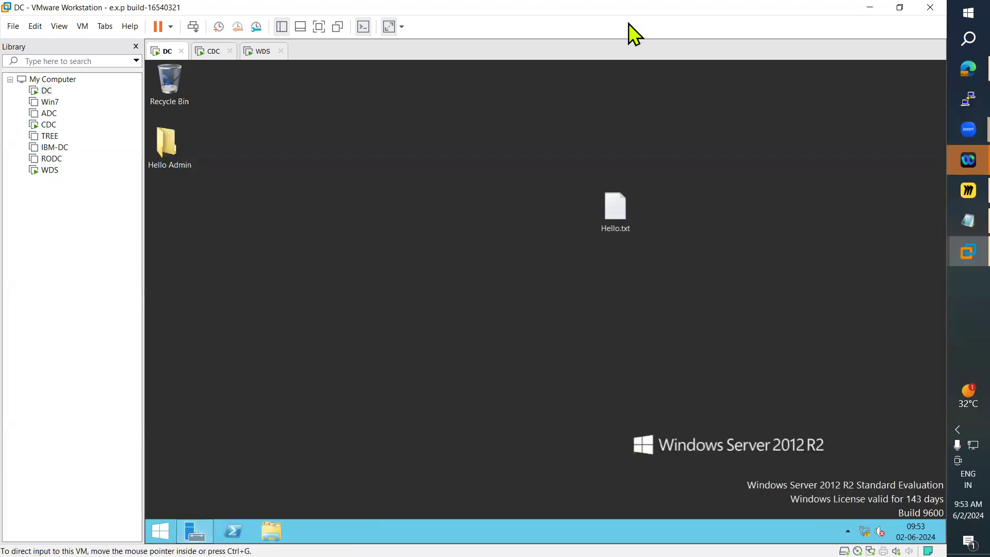